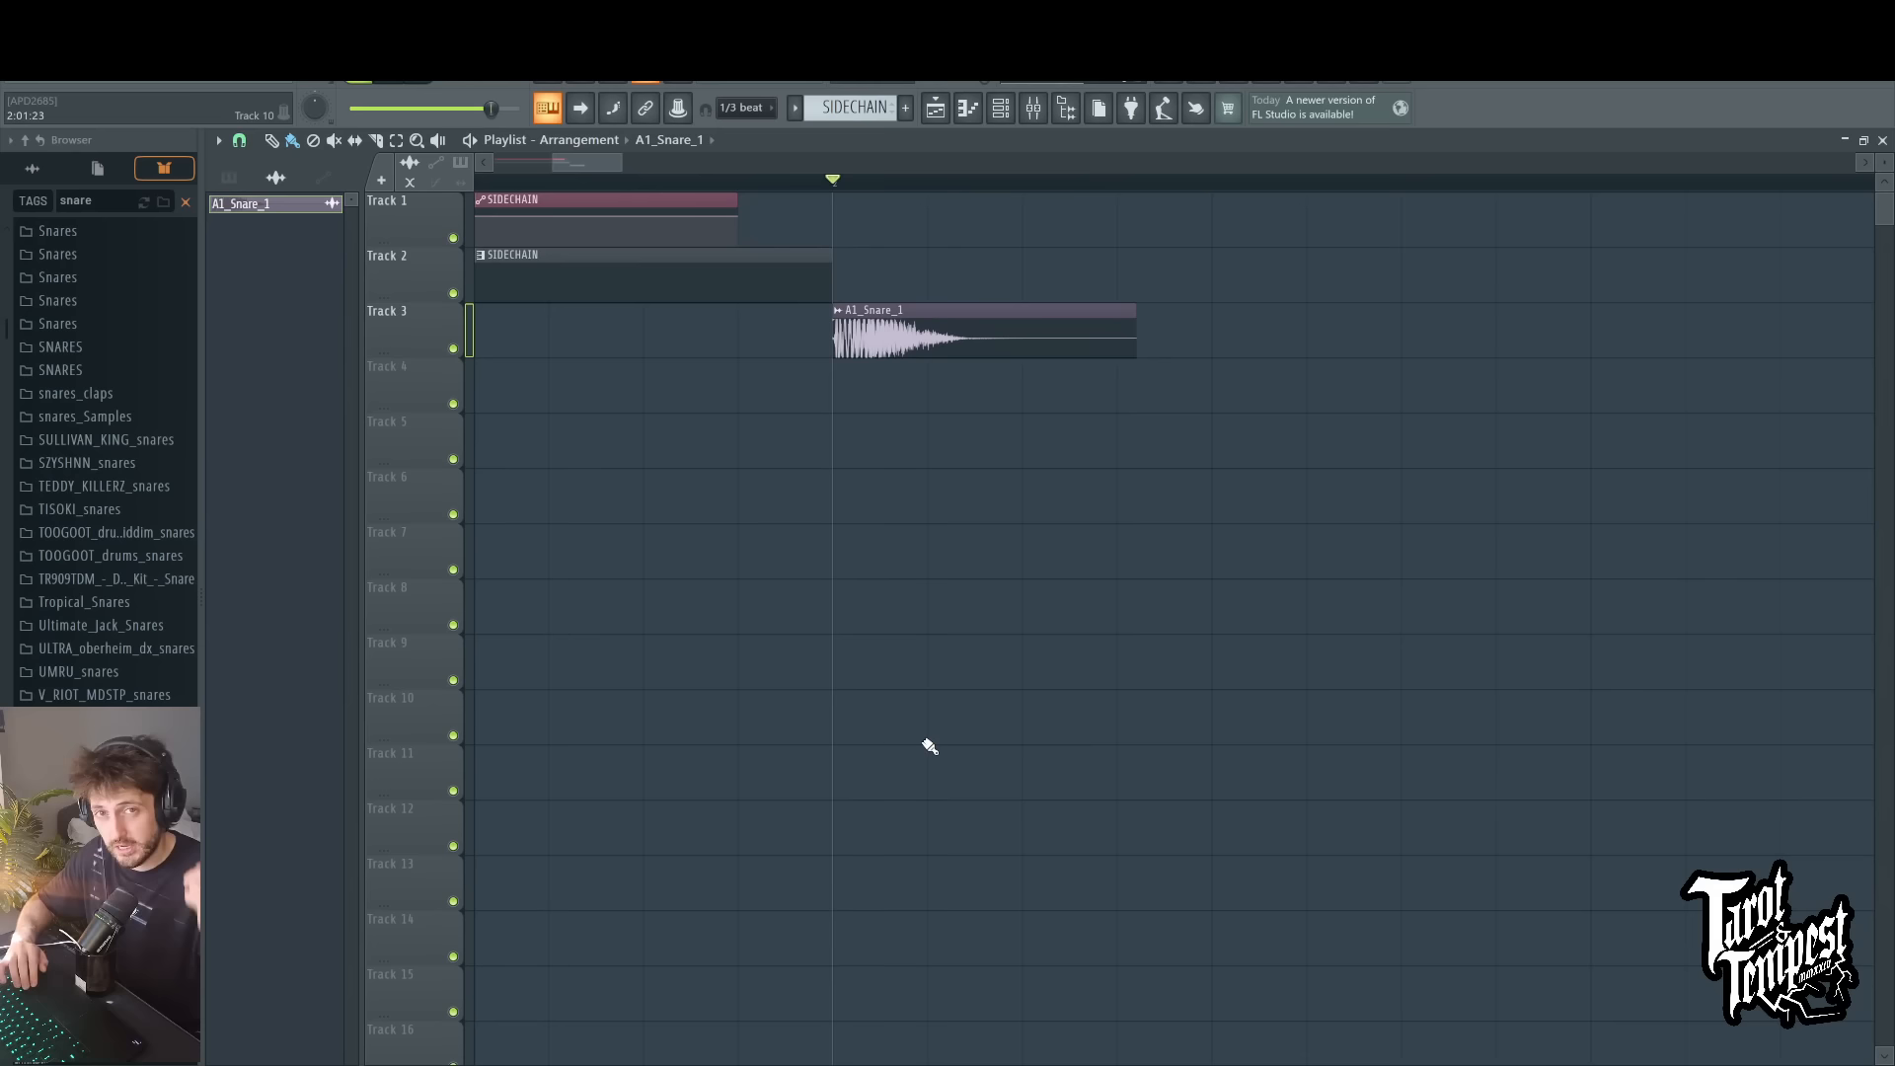
Step: Play back the A1_Snare_1 clip on Track 3 and undo its placement in the playlist
key("space")
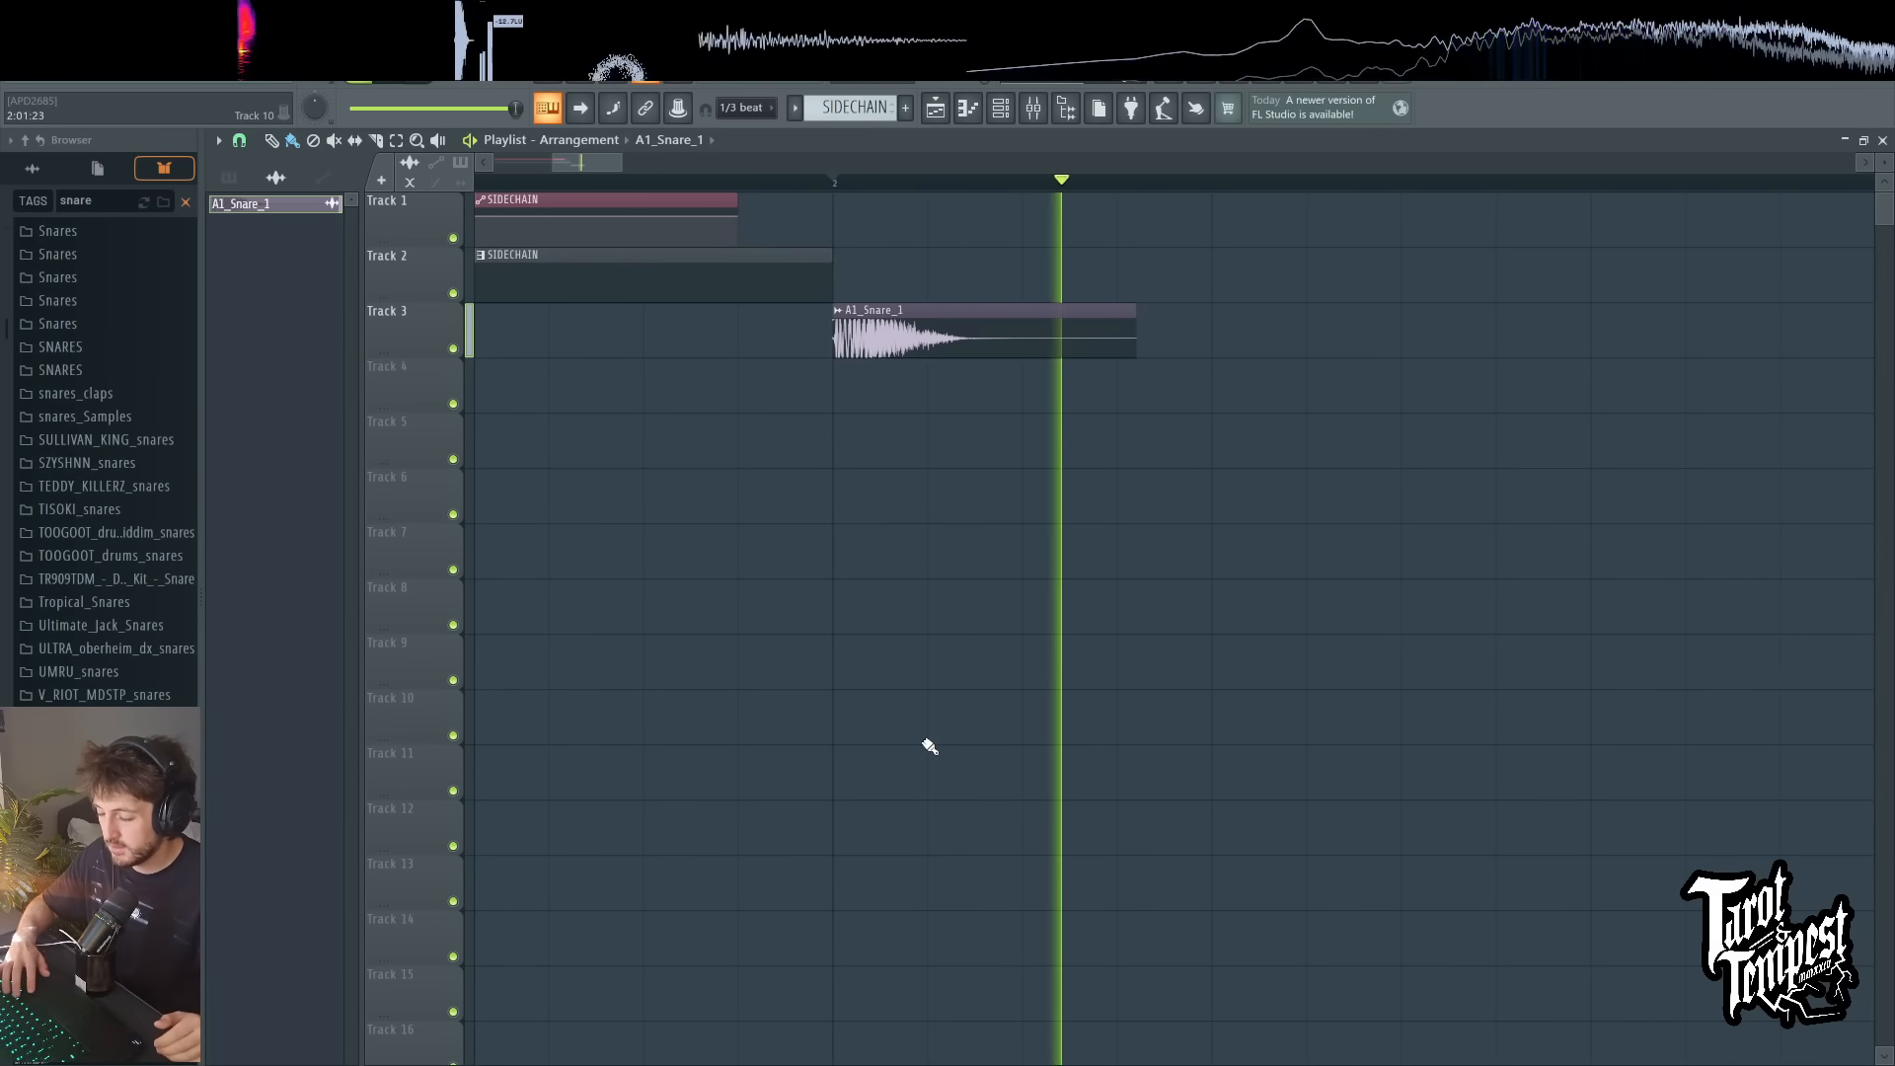
key("space")
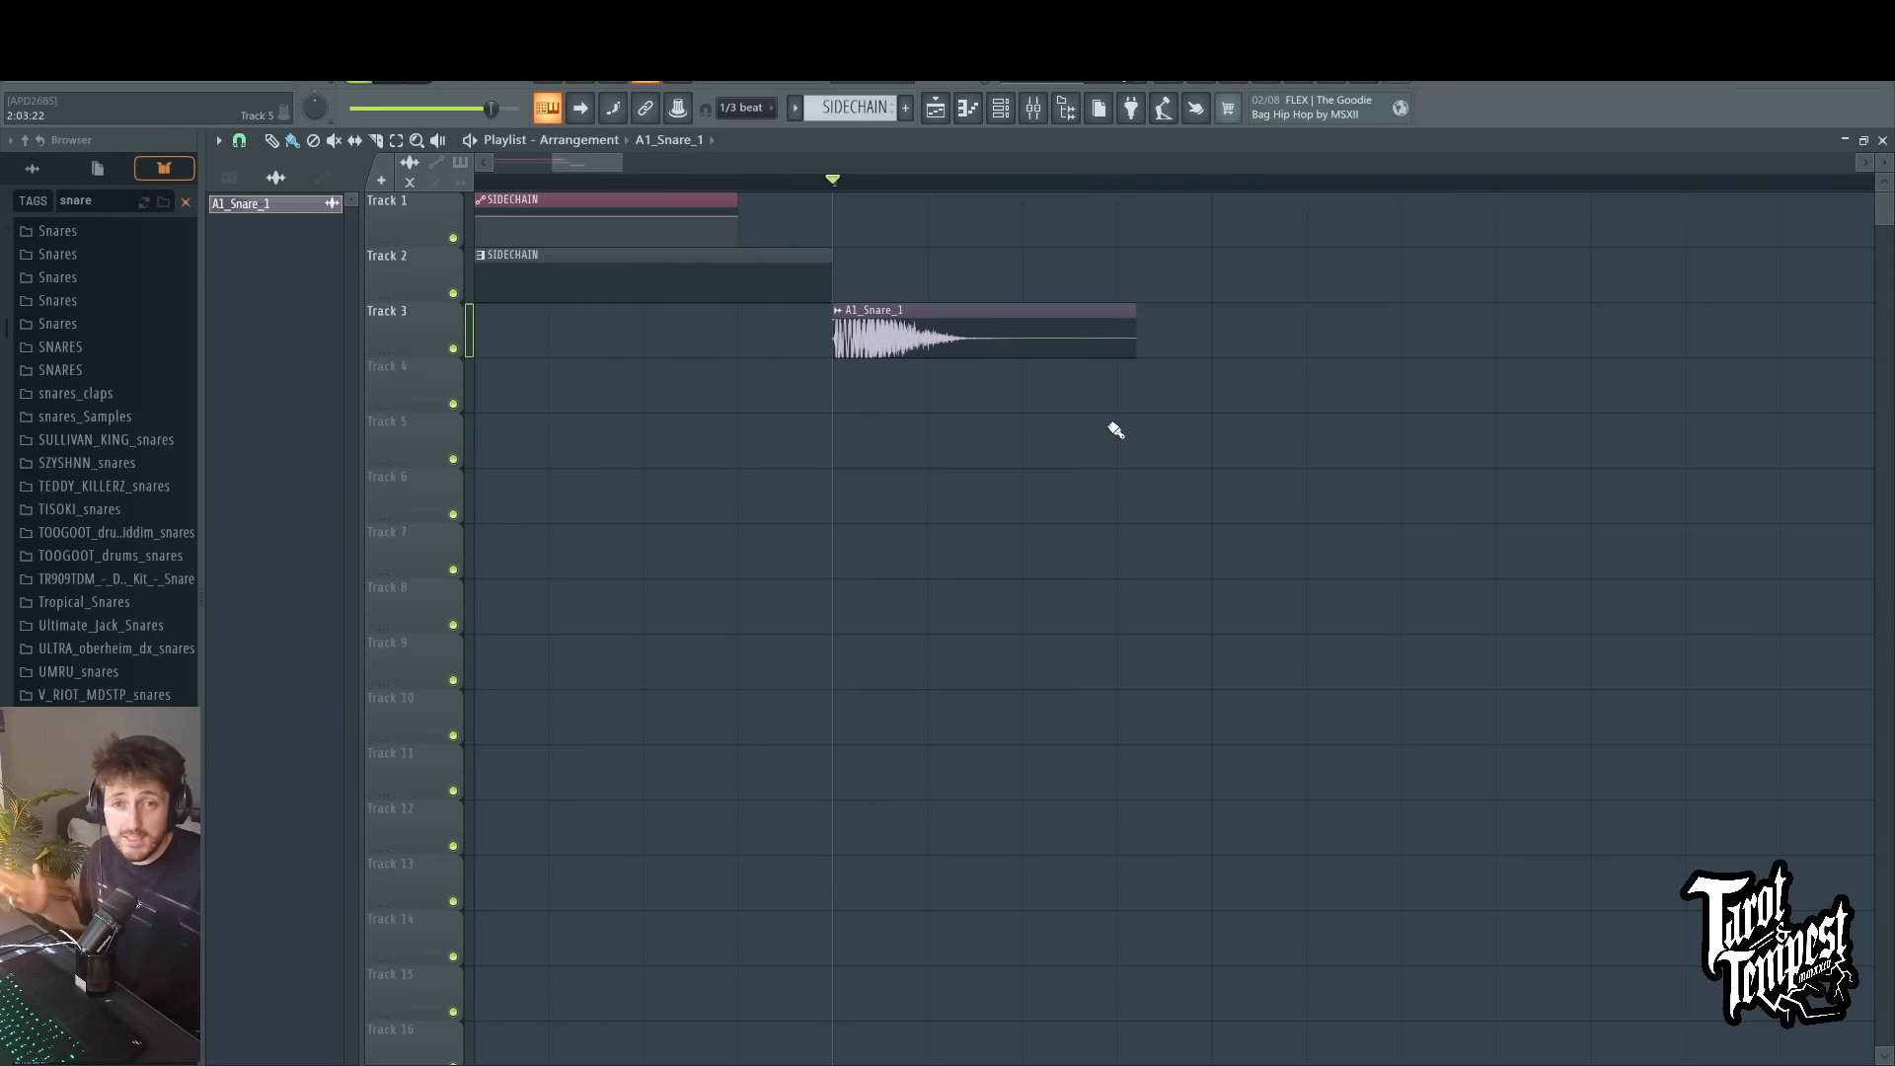
key("ctrl+z")
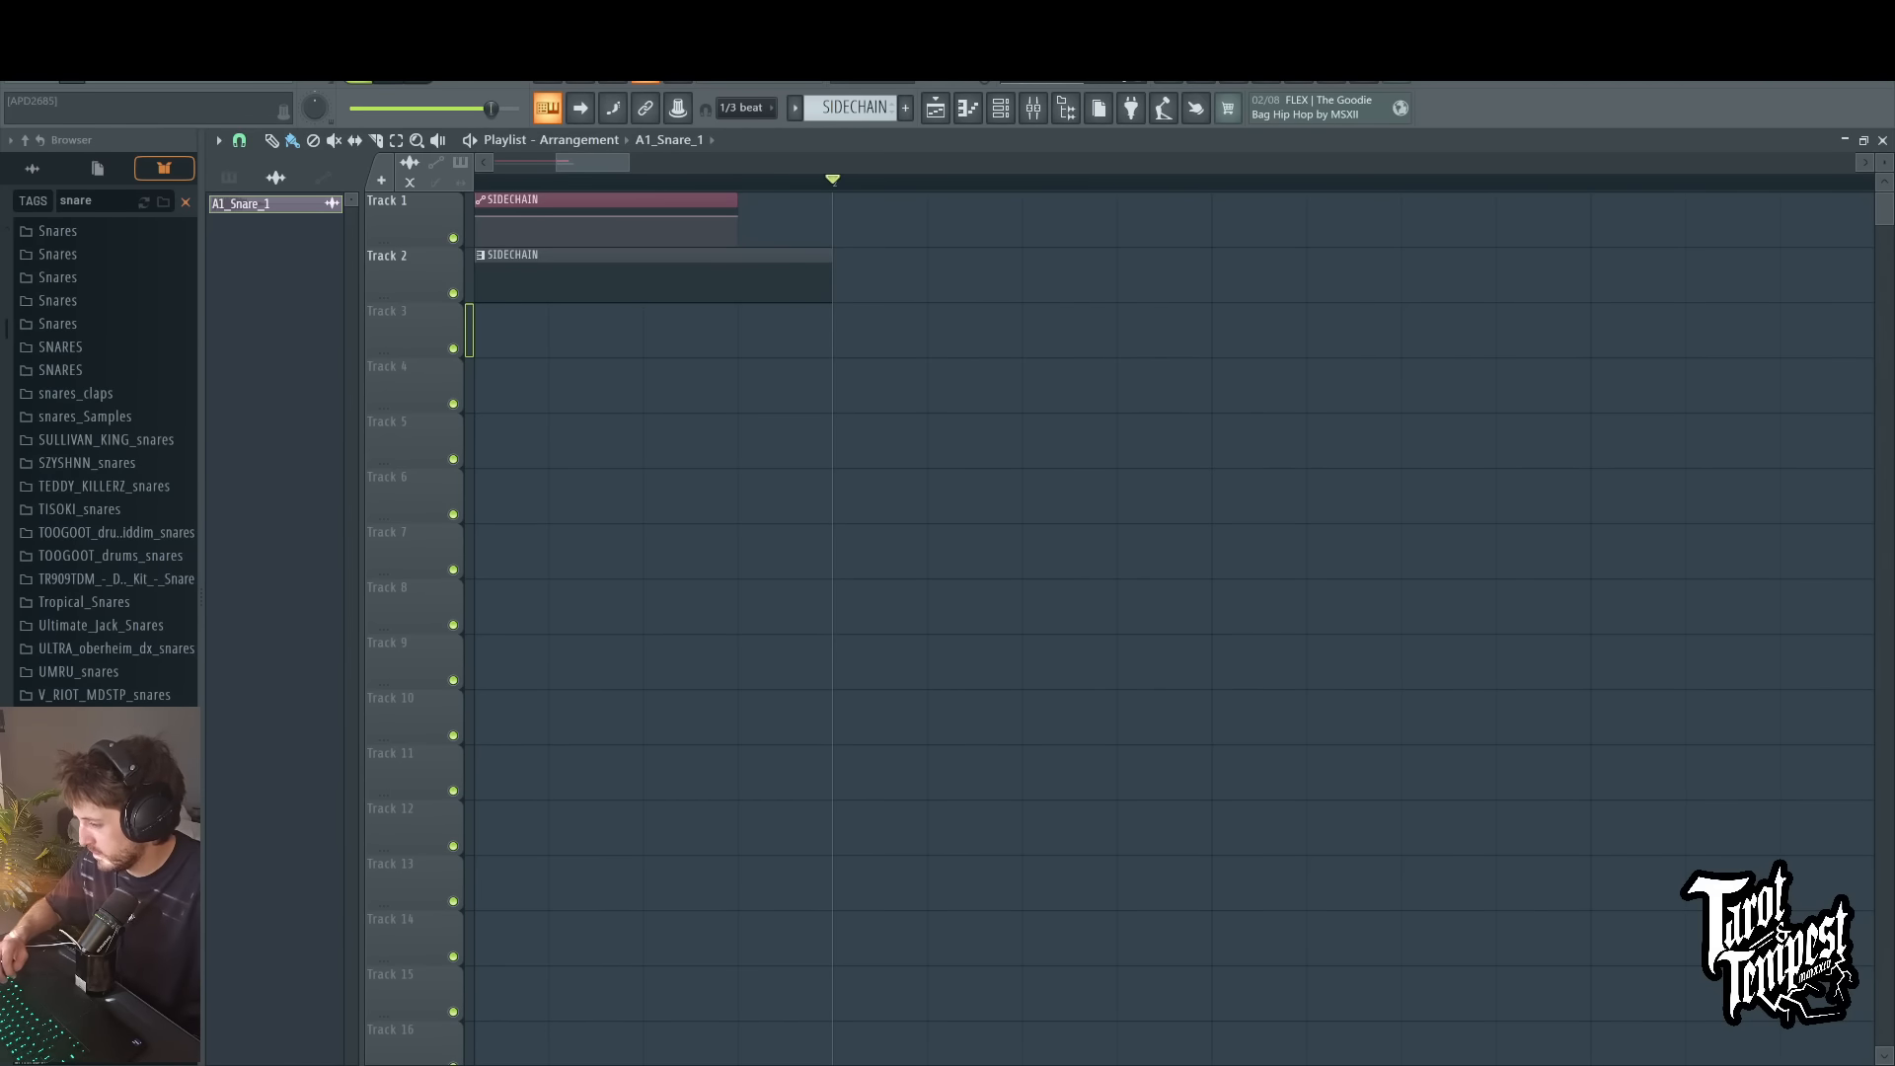
Step: Open a Serum instance, enable its noise oscillator and load the A1_Snare_1 sample into it
left_click(132, 725)
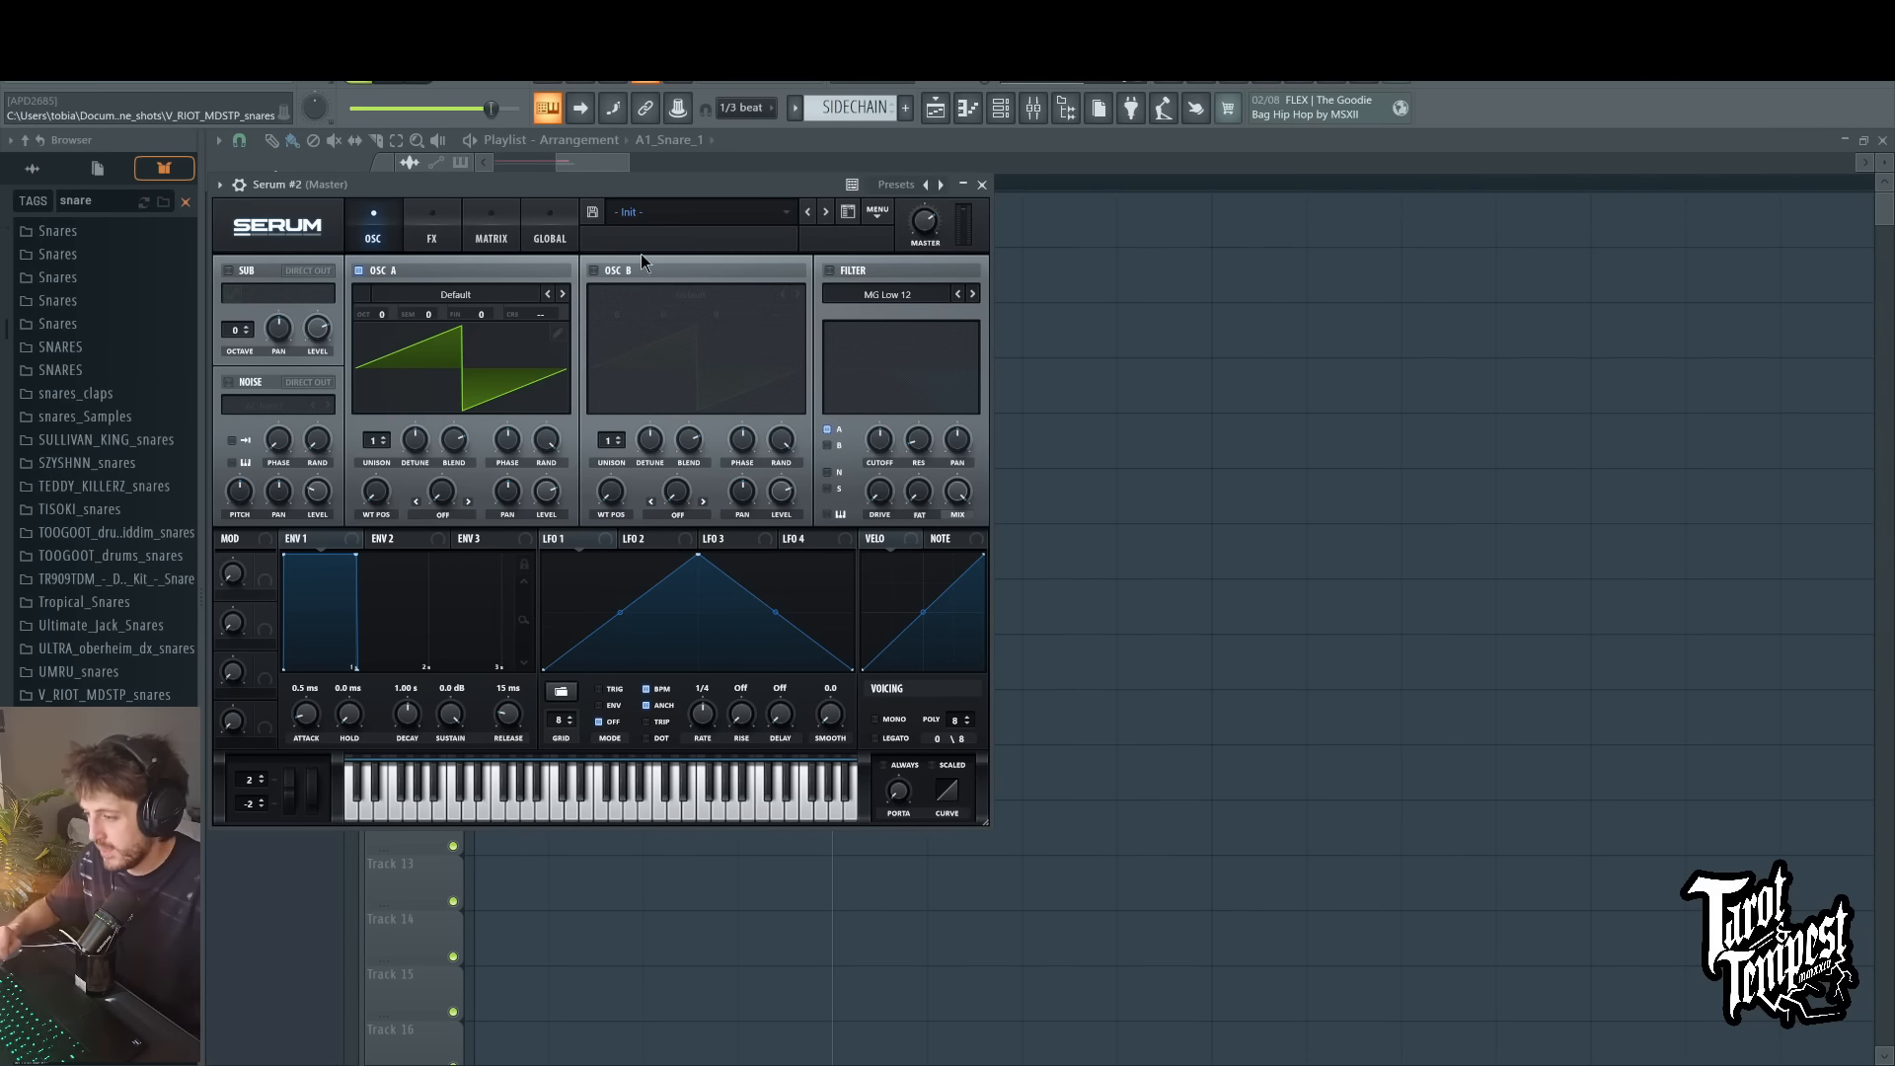
left_click_drag(657, 185, 1155, 223)
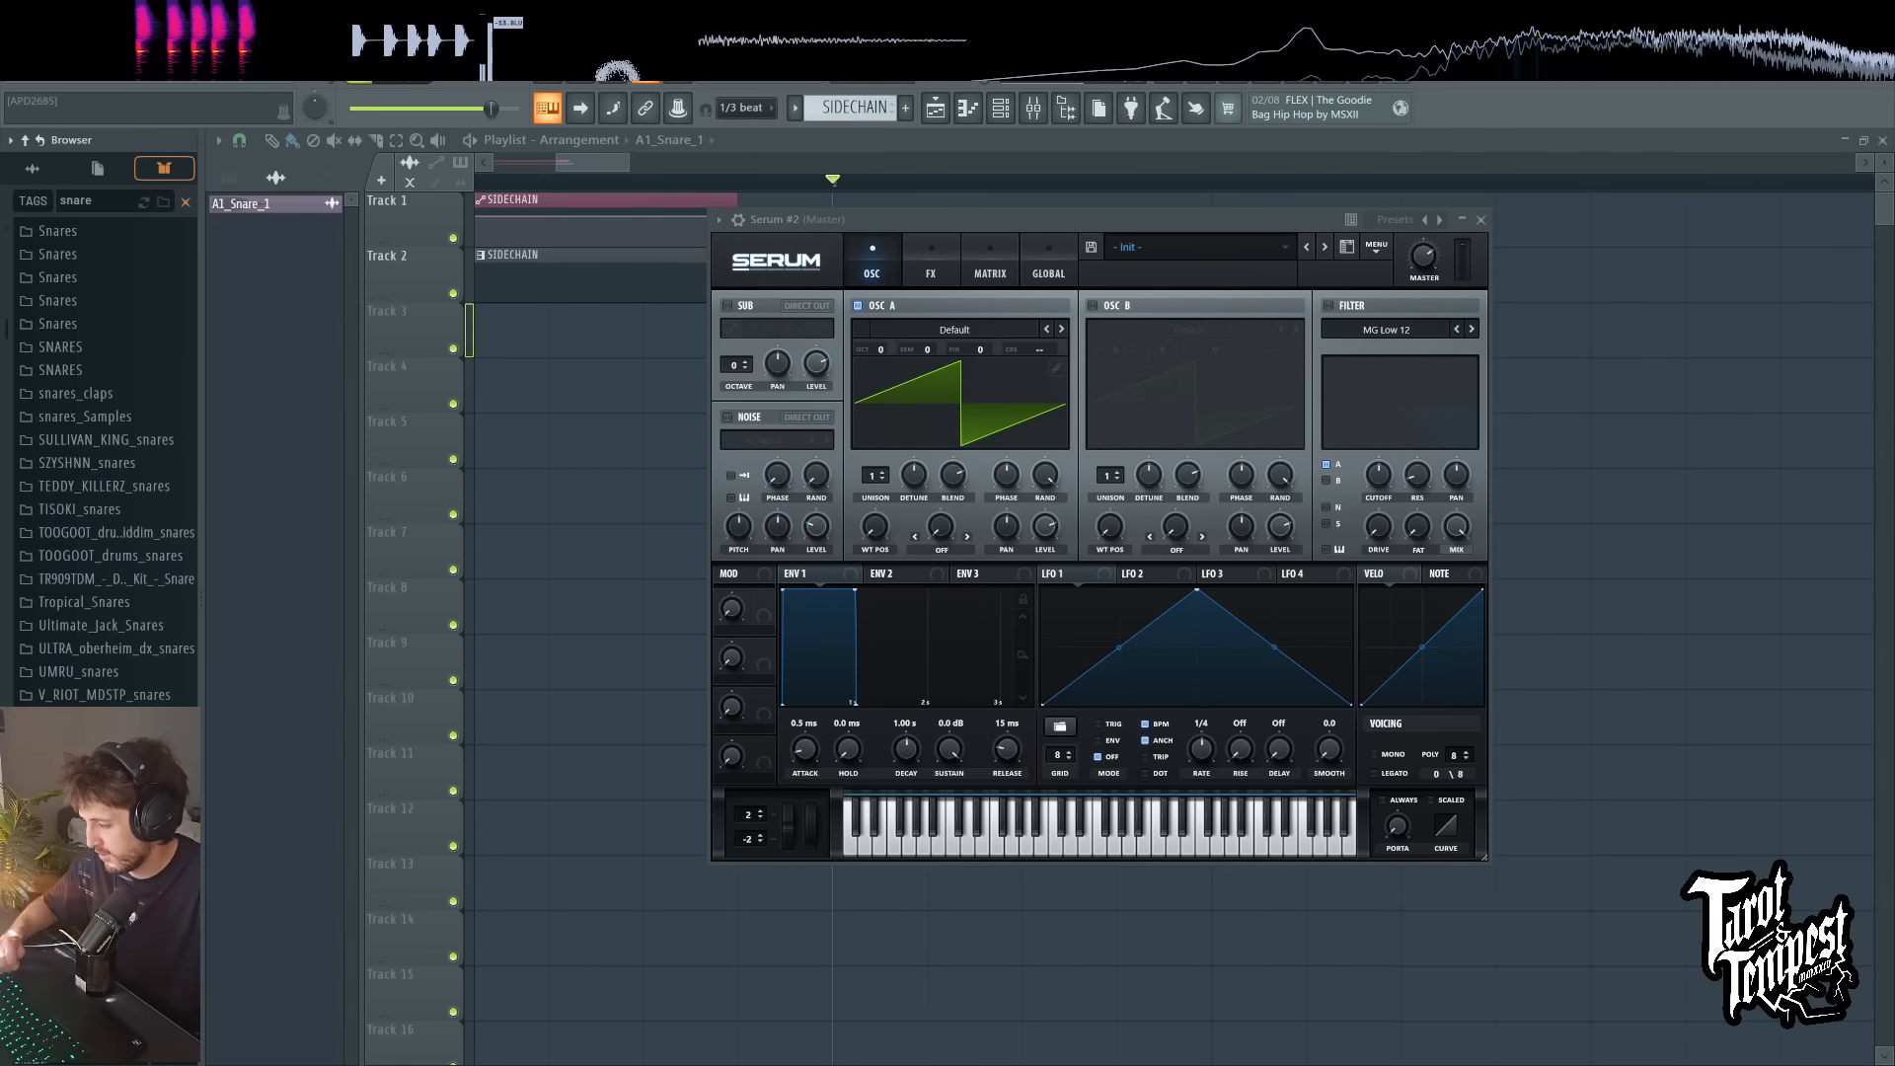
left_click(727, 418)
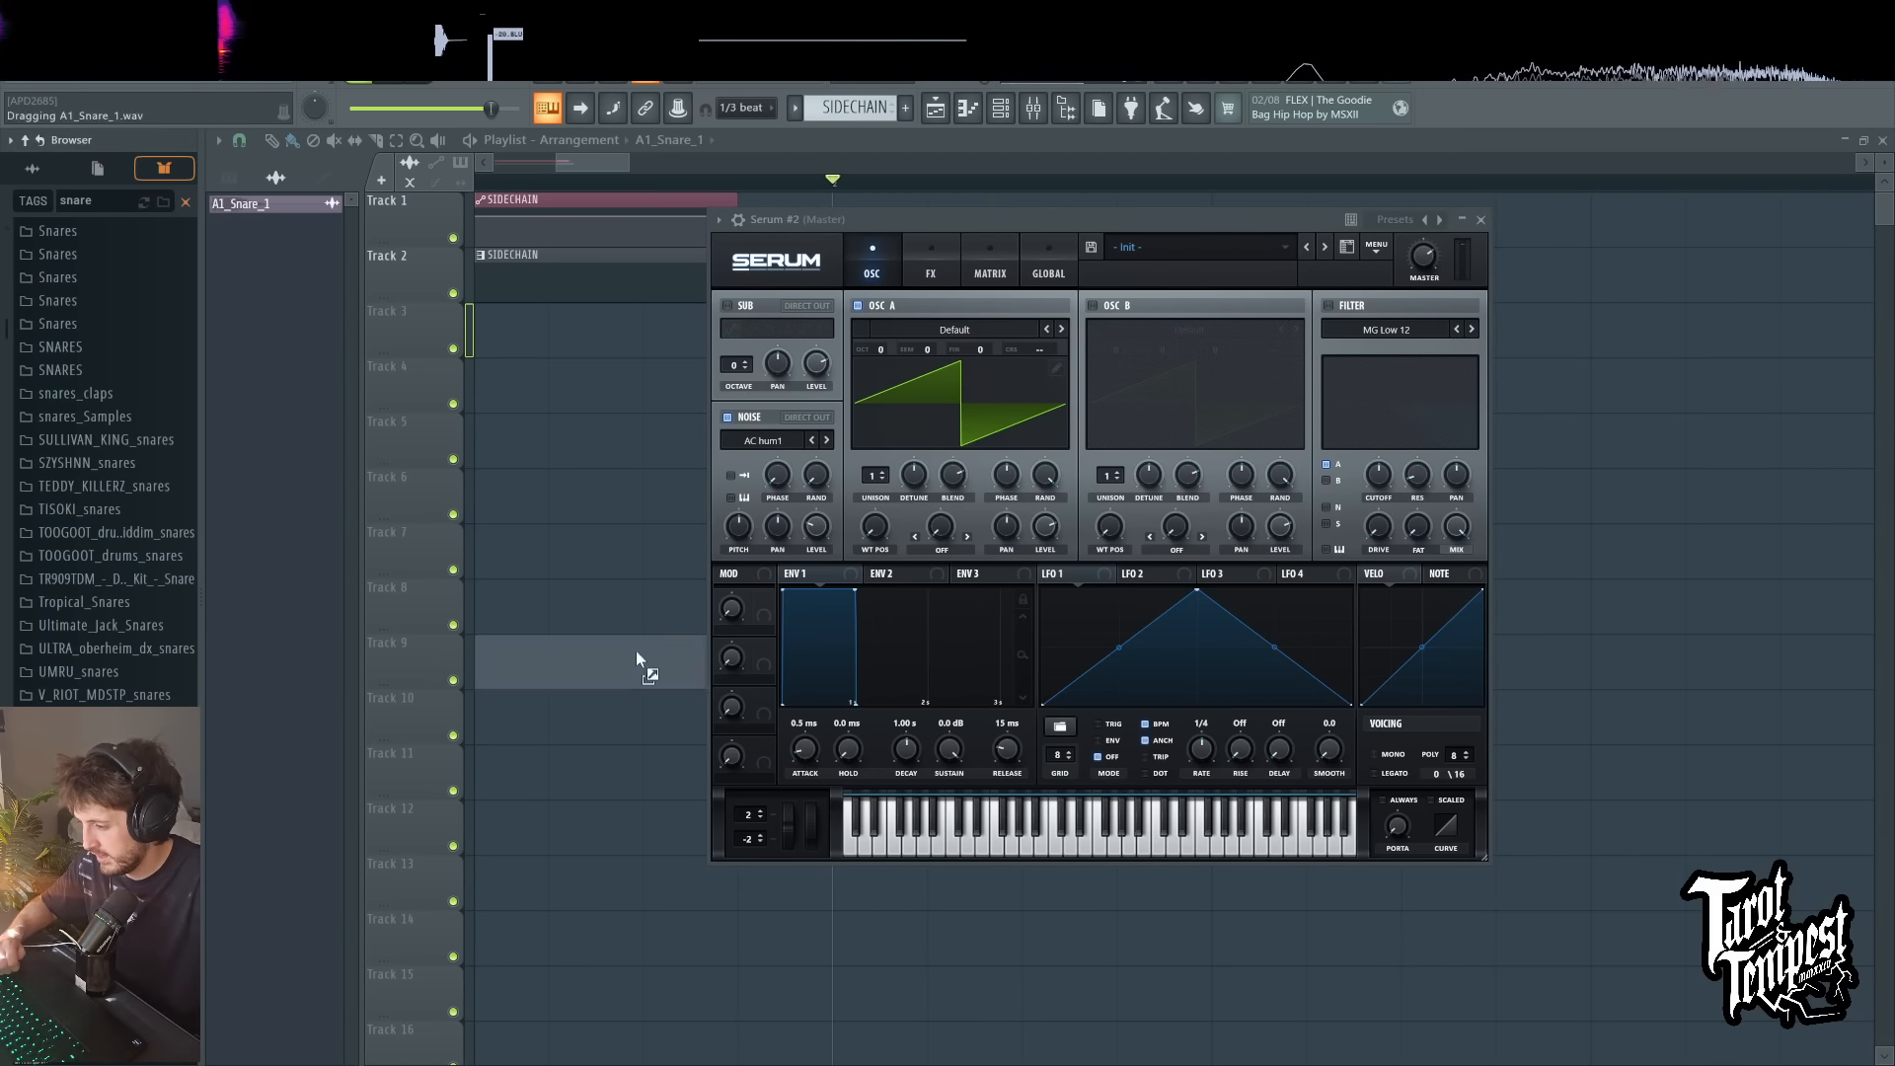
left_click_drag(726, 454, 766, 441)
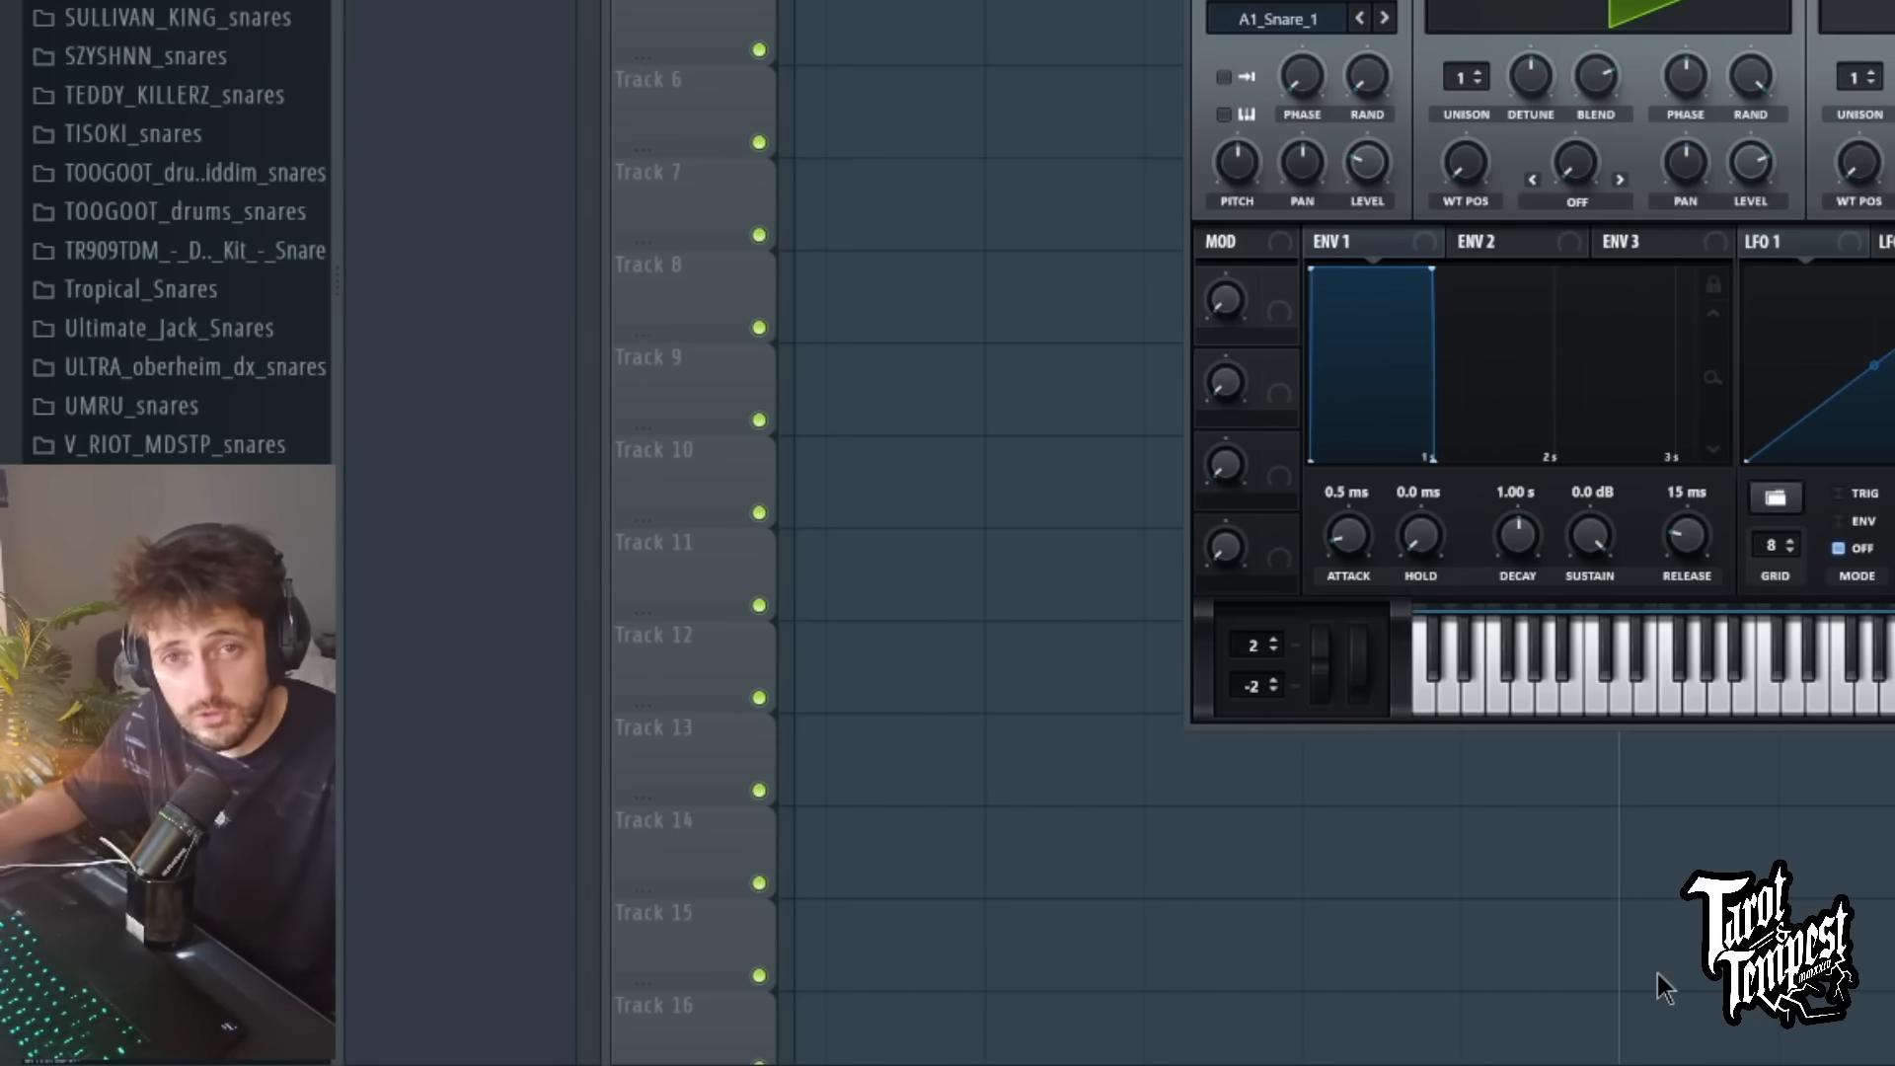
Step: Set oscillator A to the Analog_BD_Sin wavetable and its octave to -3
type("ee")
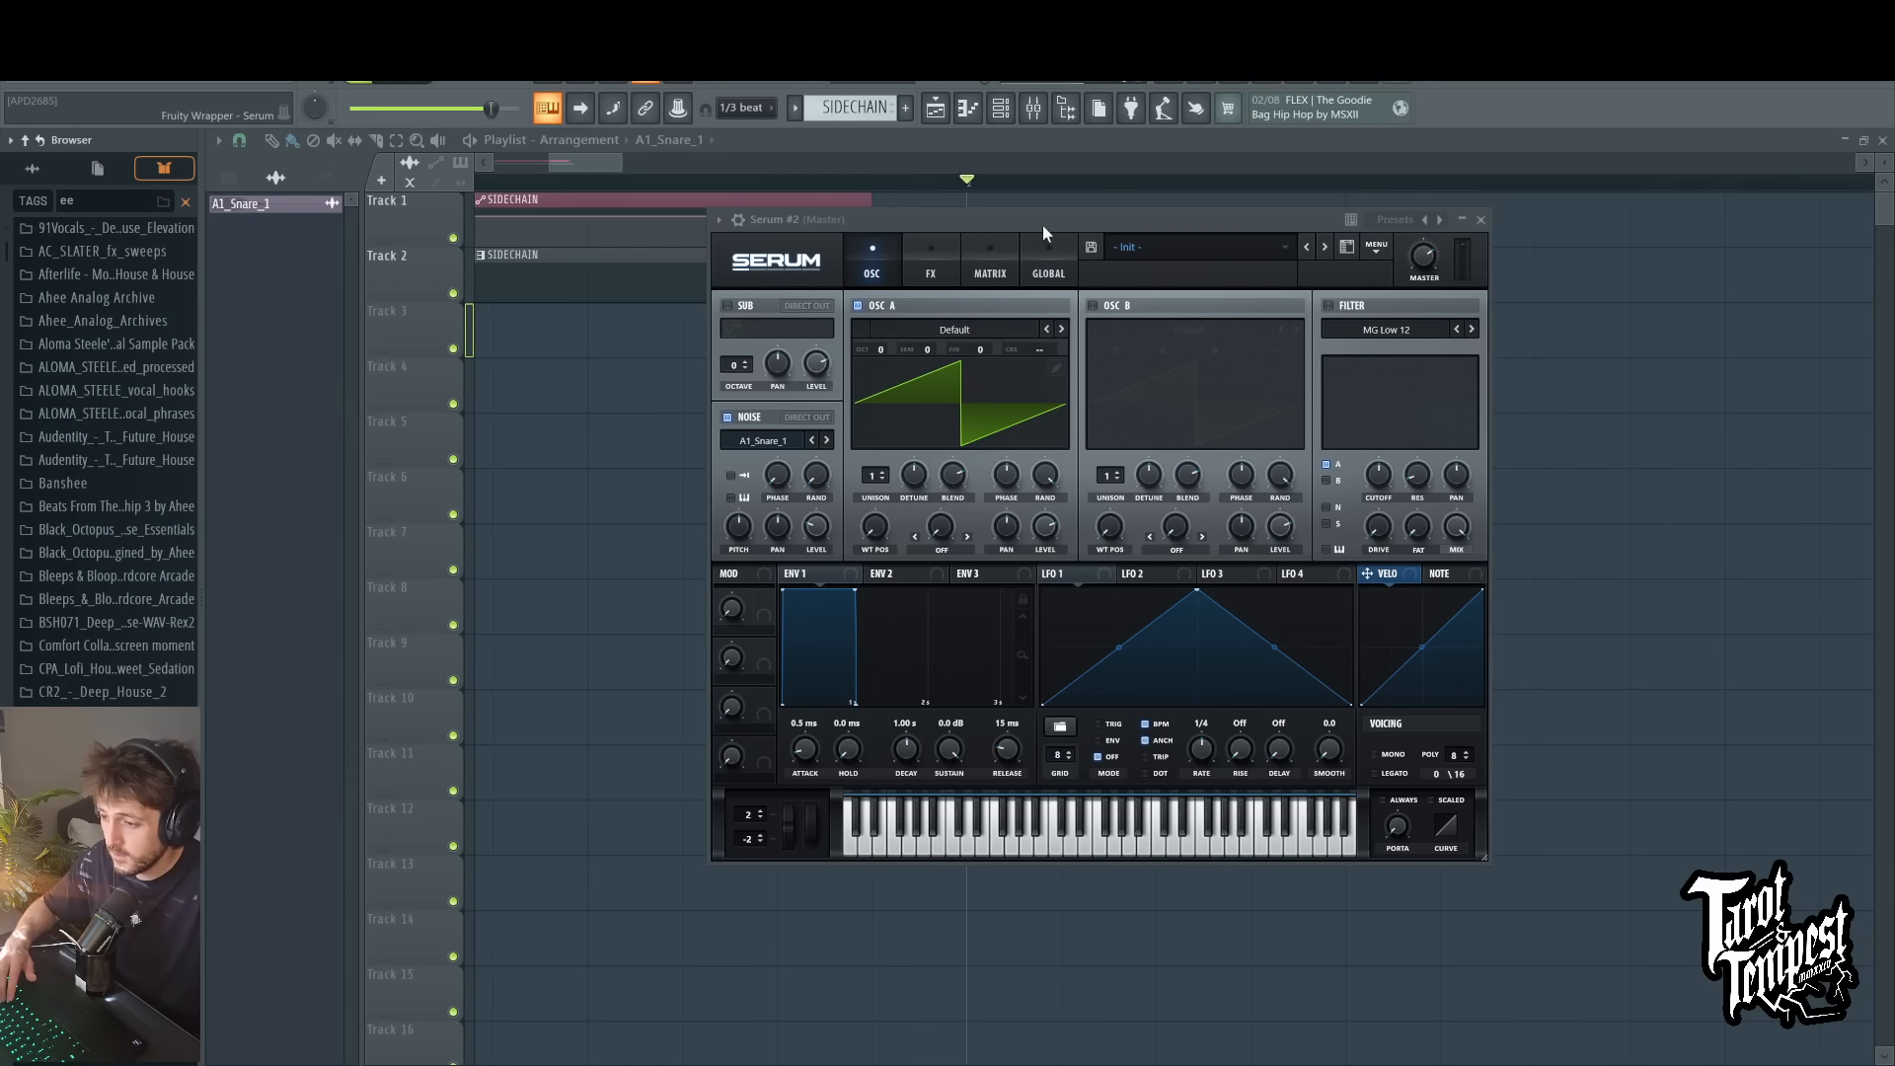
left_click_drag(1046, 228, 892, 220)
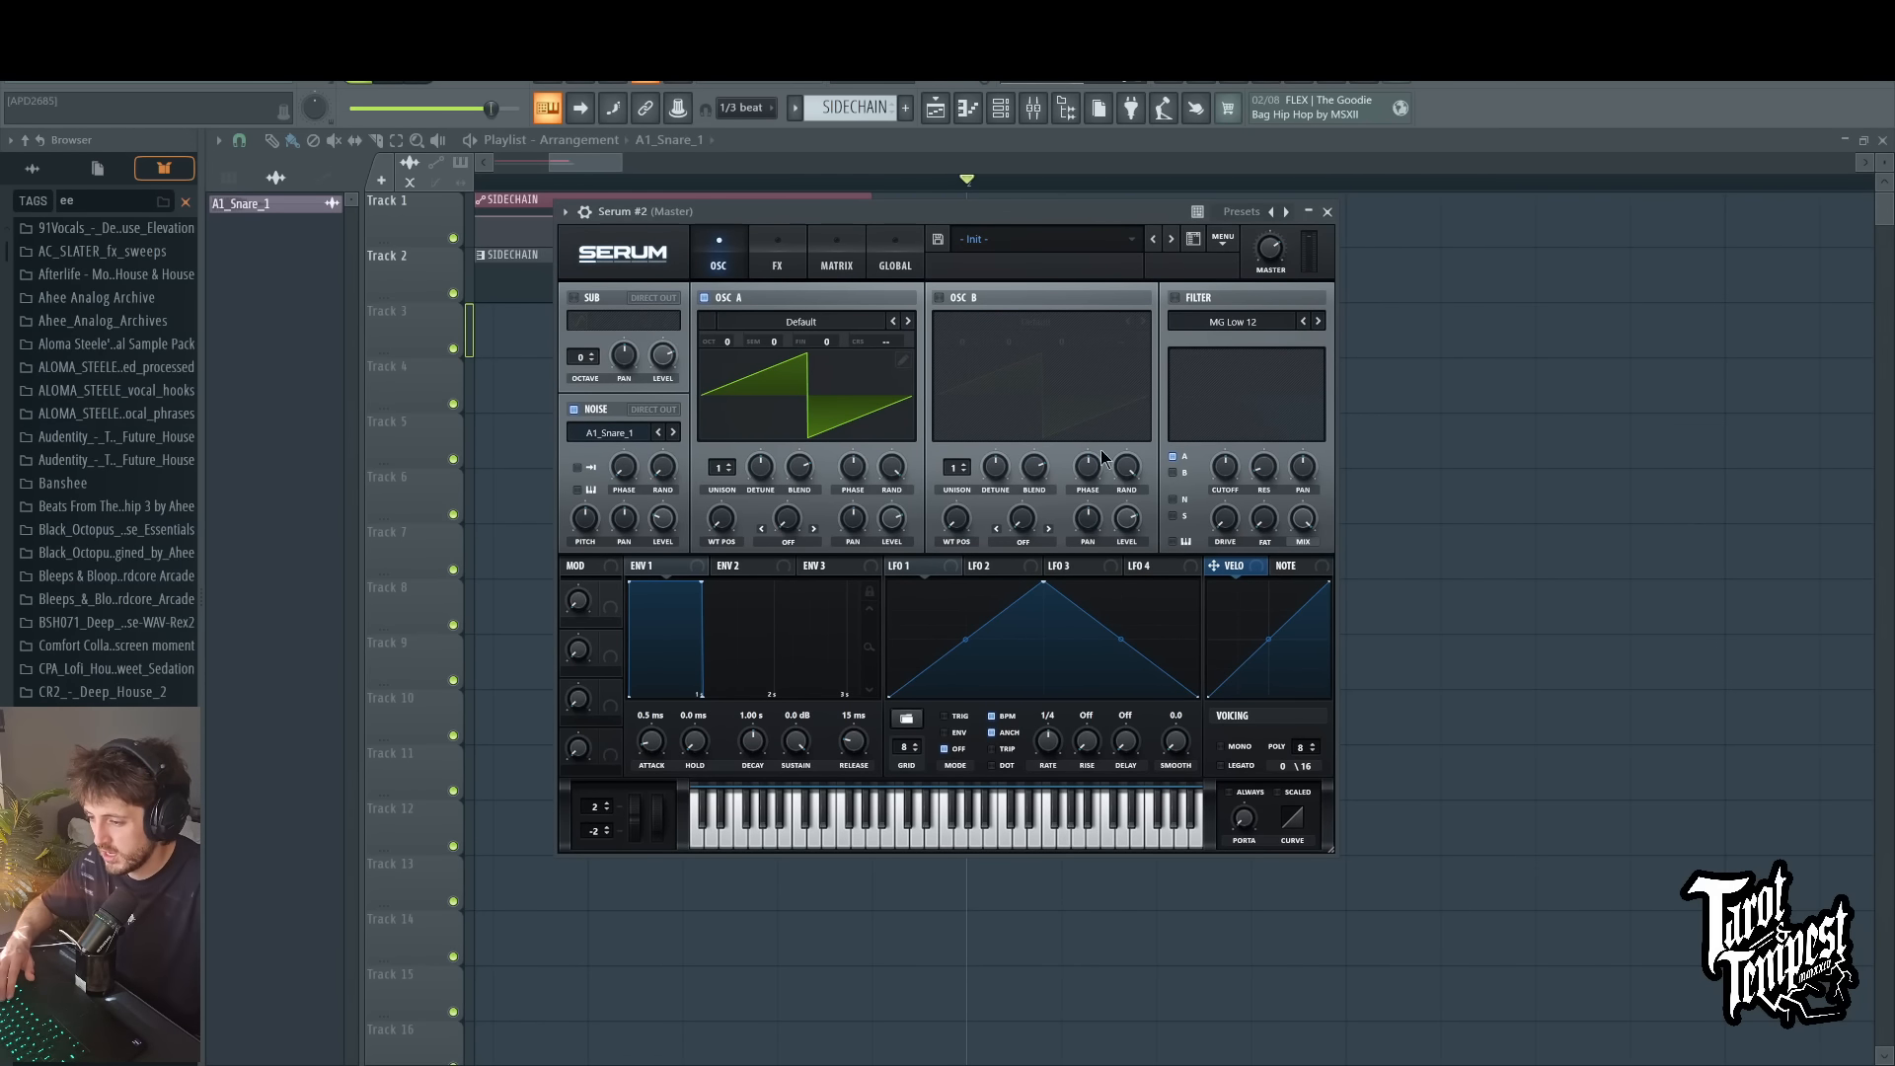
left_click(908, 322)
key("c")
key("n")
key("m")
key("d")
scroll(732, 340, "down", 3)
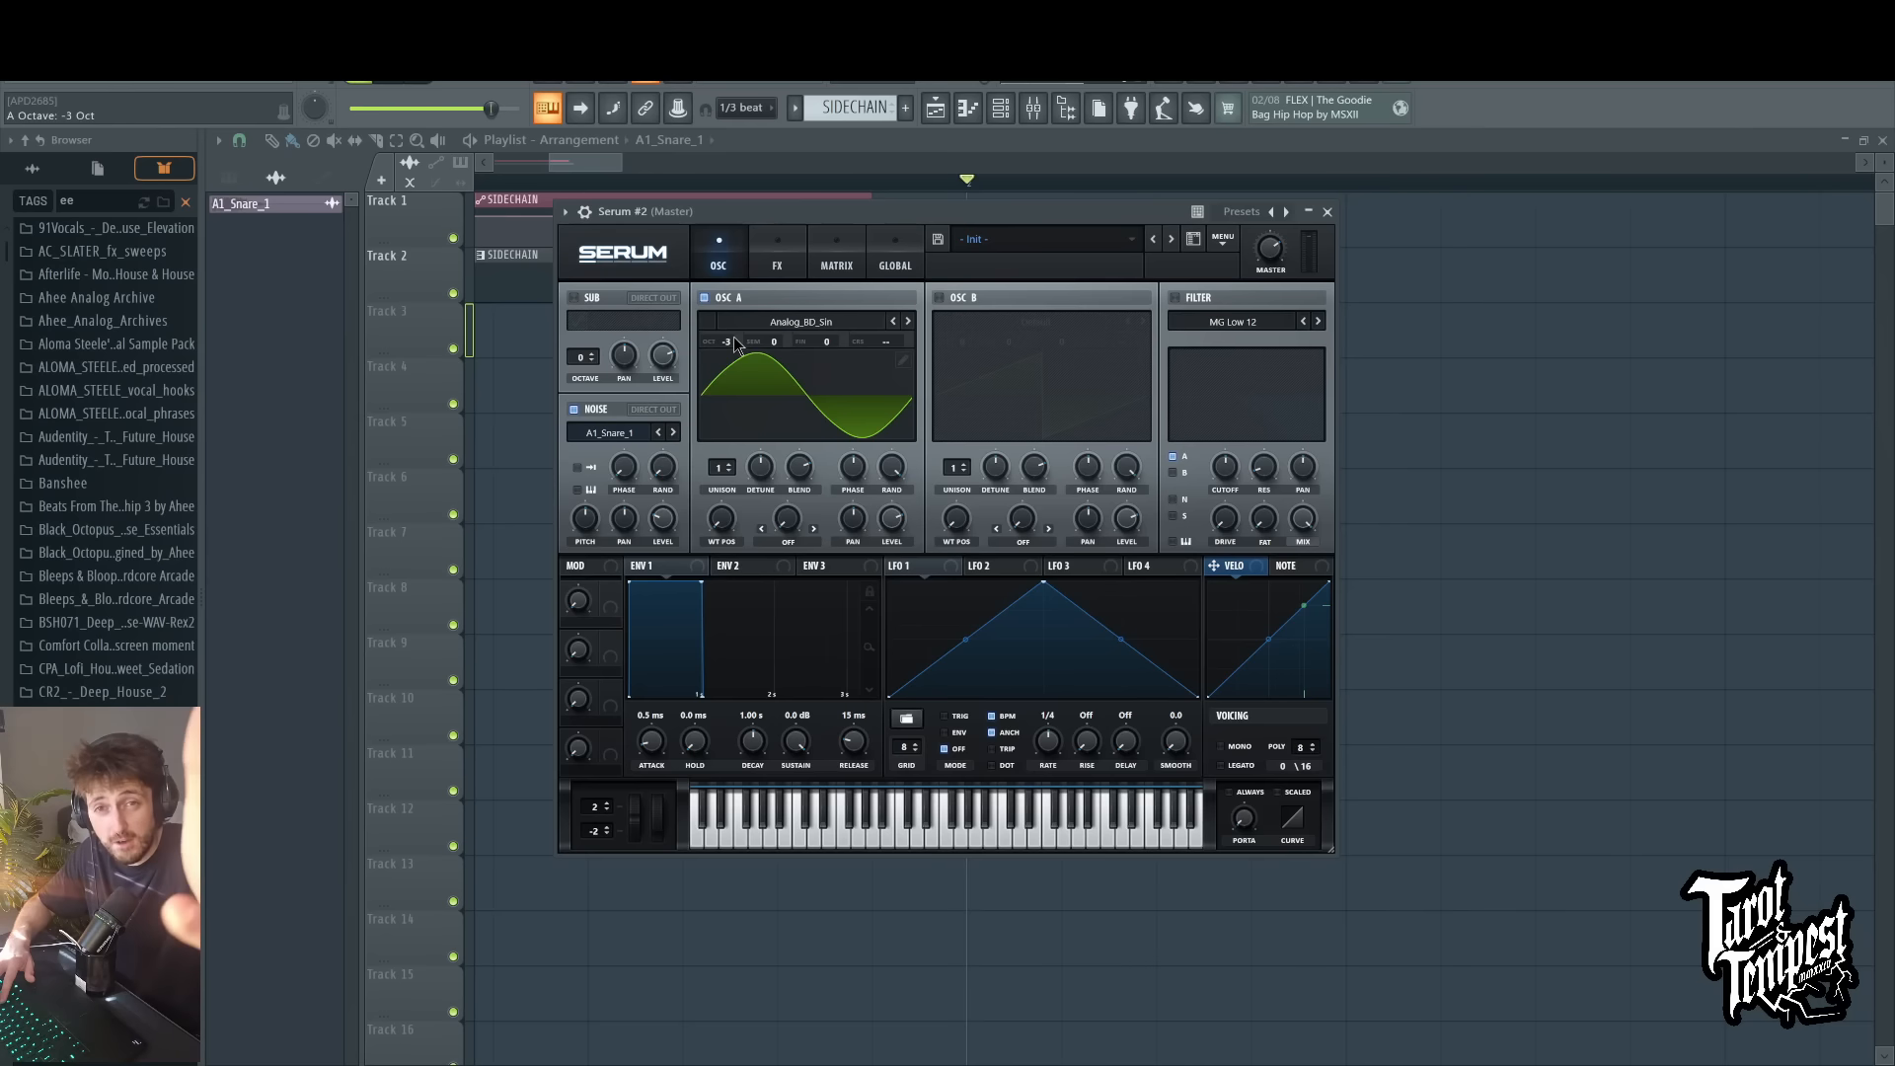
Step: Play test notes at several pitches to audition the sine oscillator together with the snare noise
key("d")
key("d")
key("d")
key("d")
key("d")
key("d")
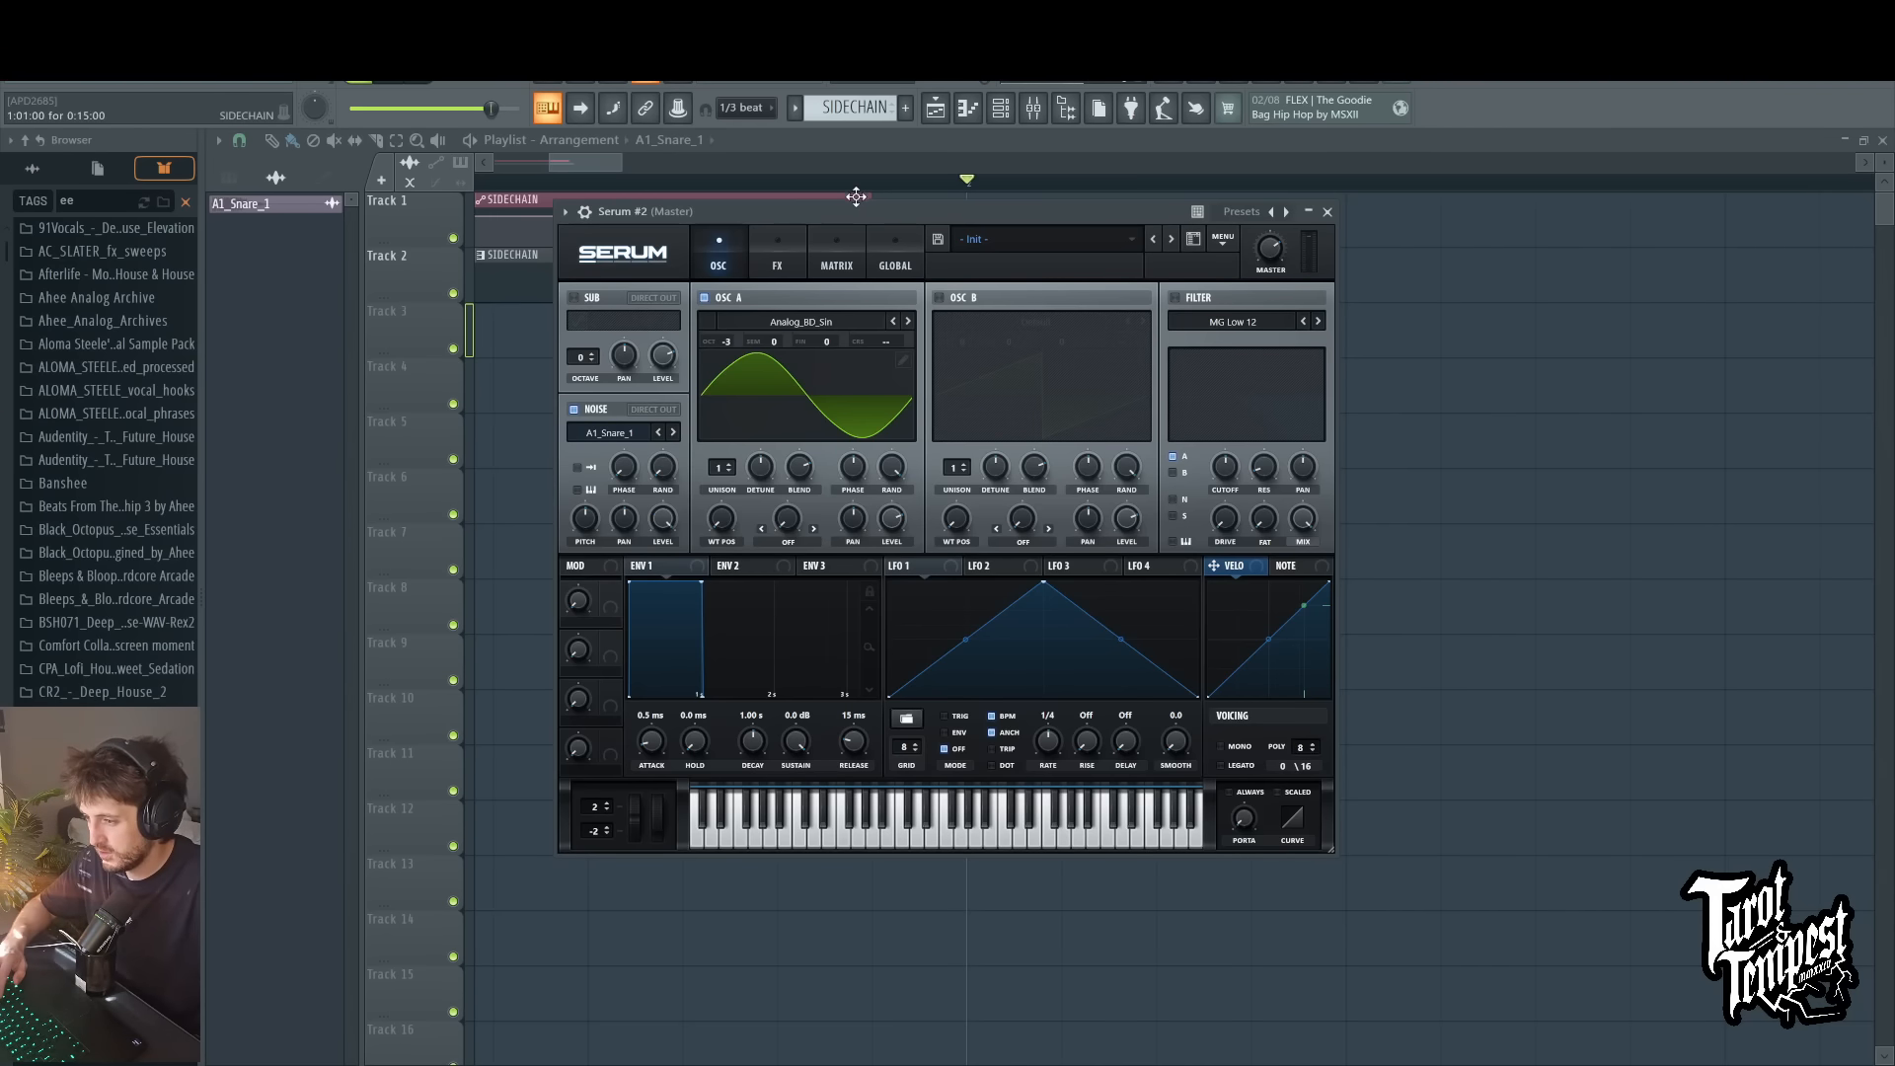
left_click_drag(836, 213, 853, 215)
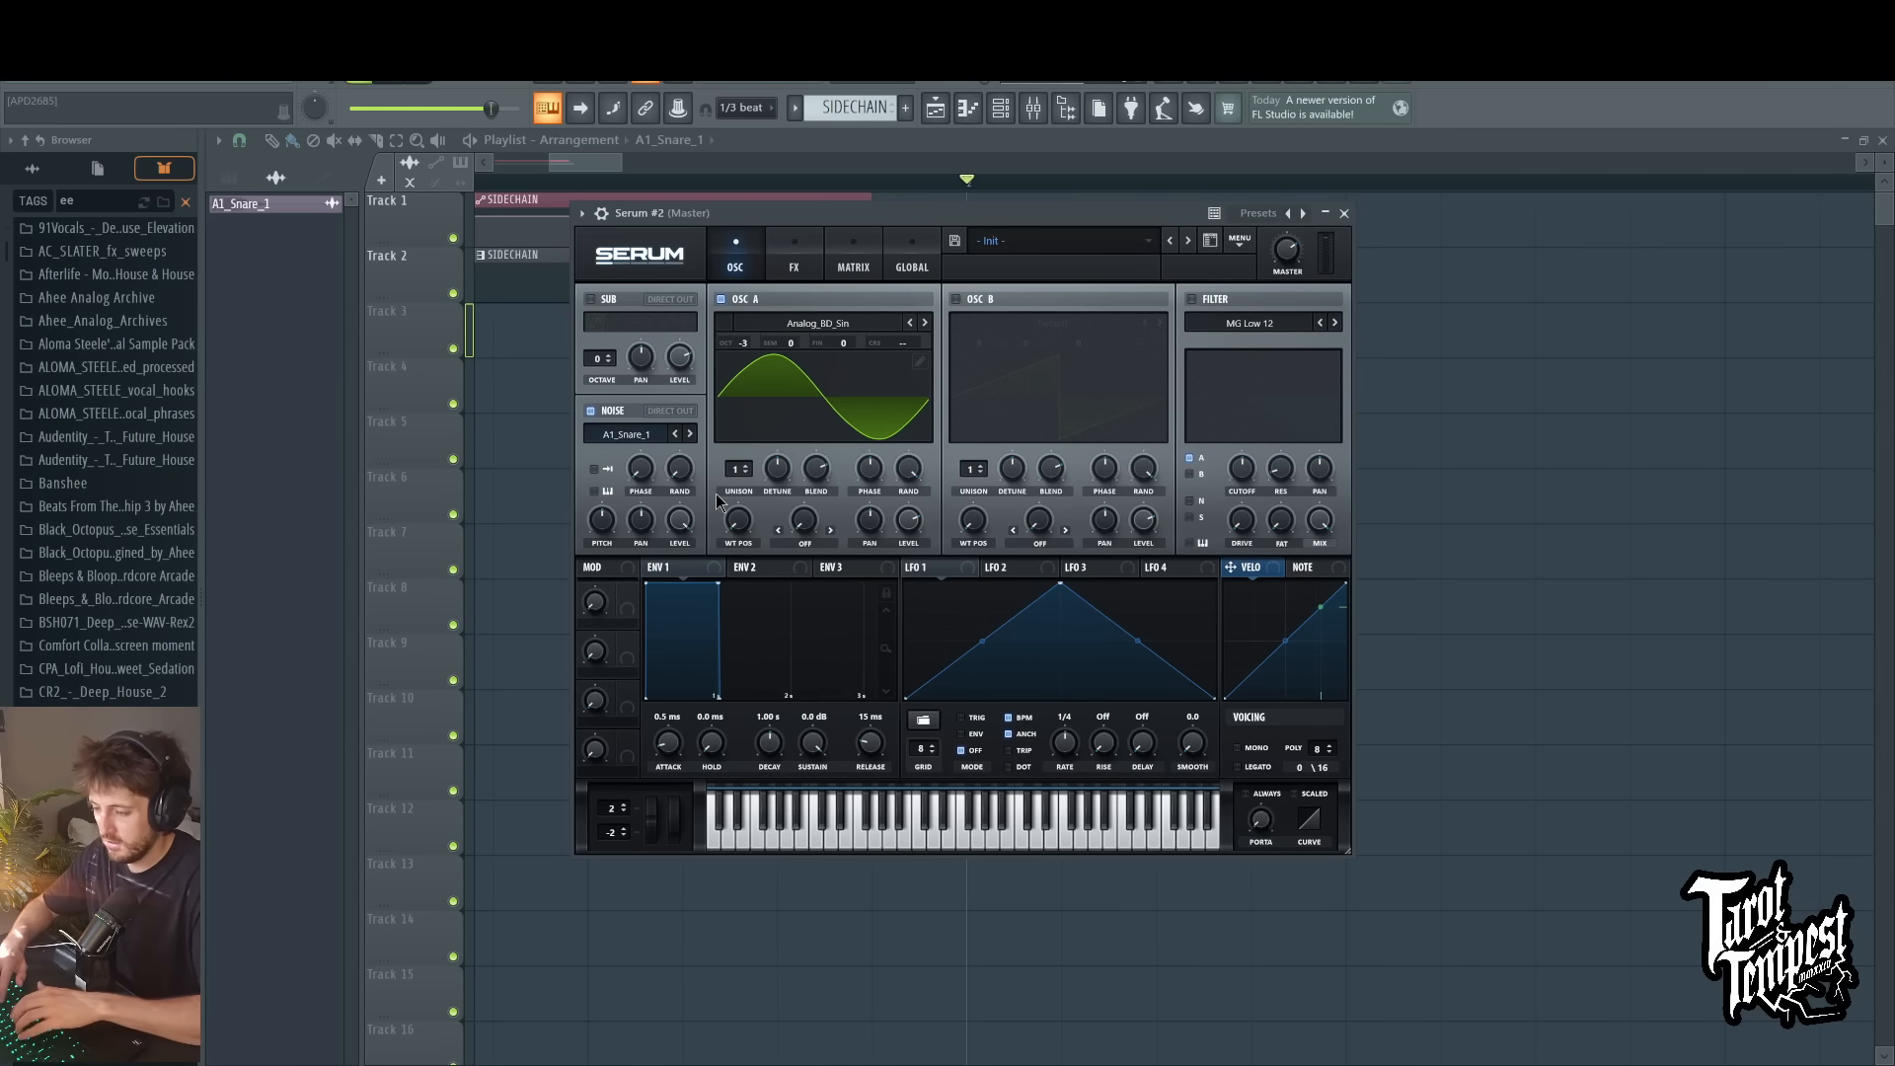
key("c")
key("c")
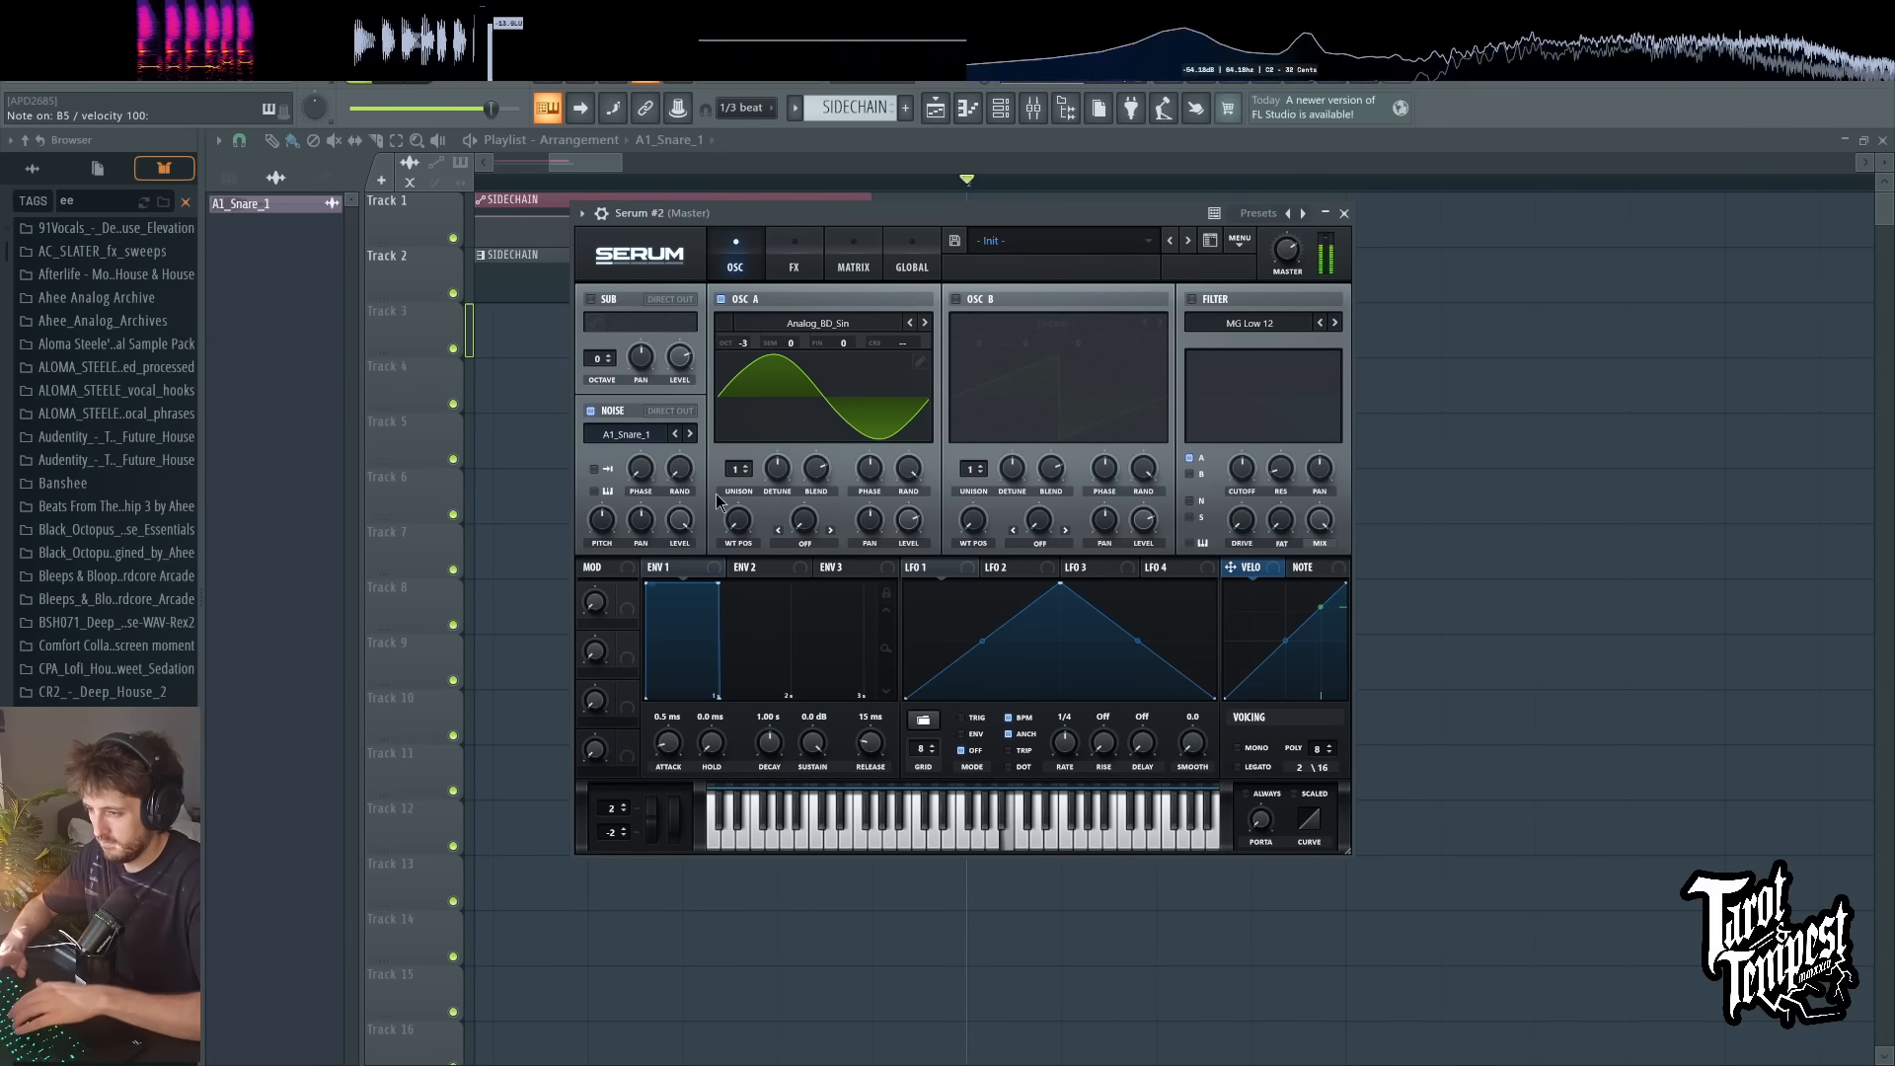
key("d")
key("d")
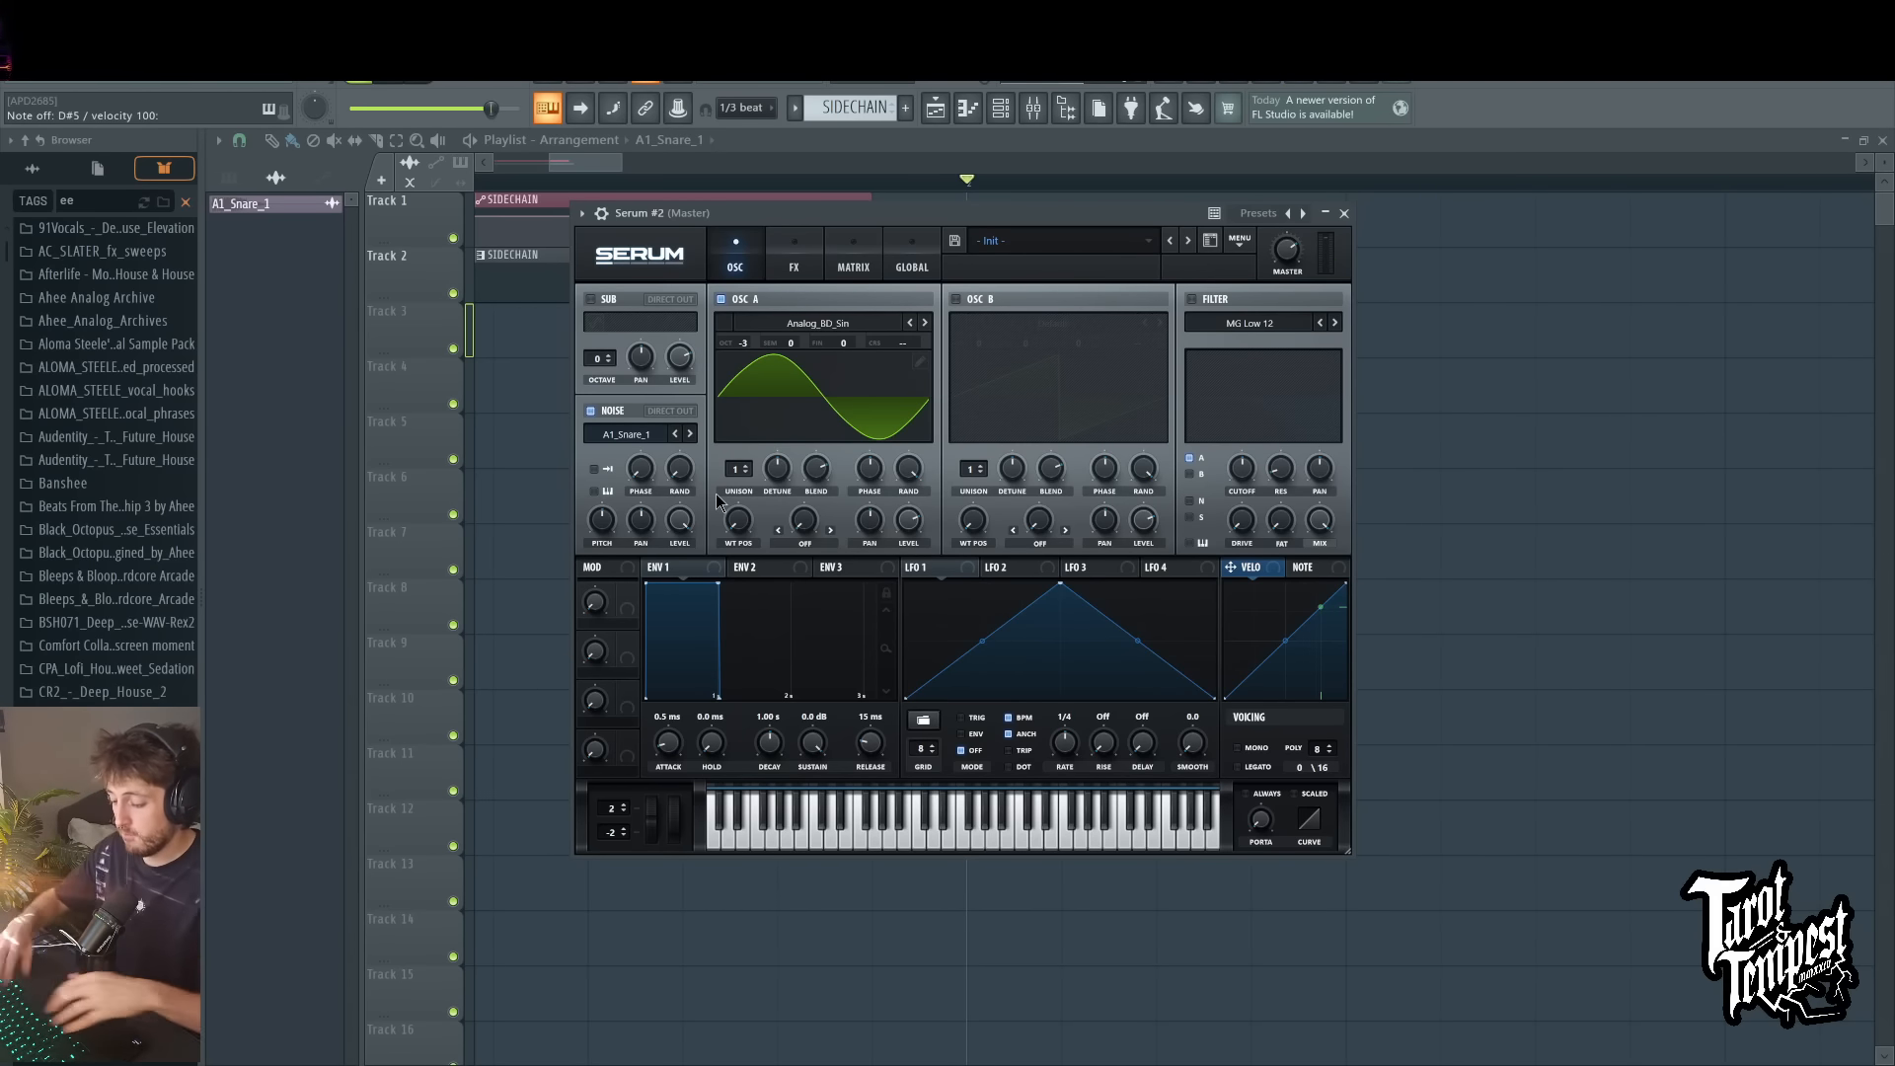
key("d")
key("d")
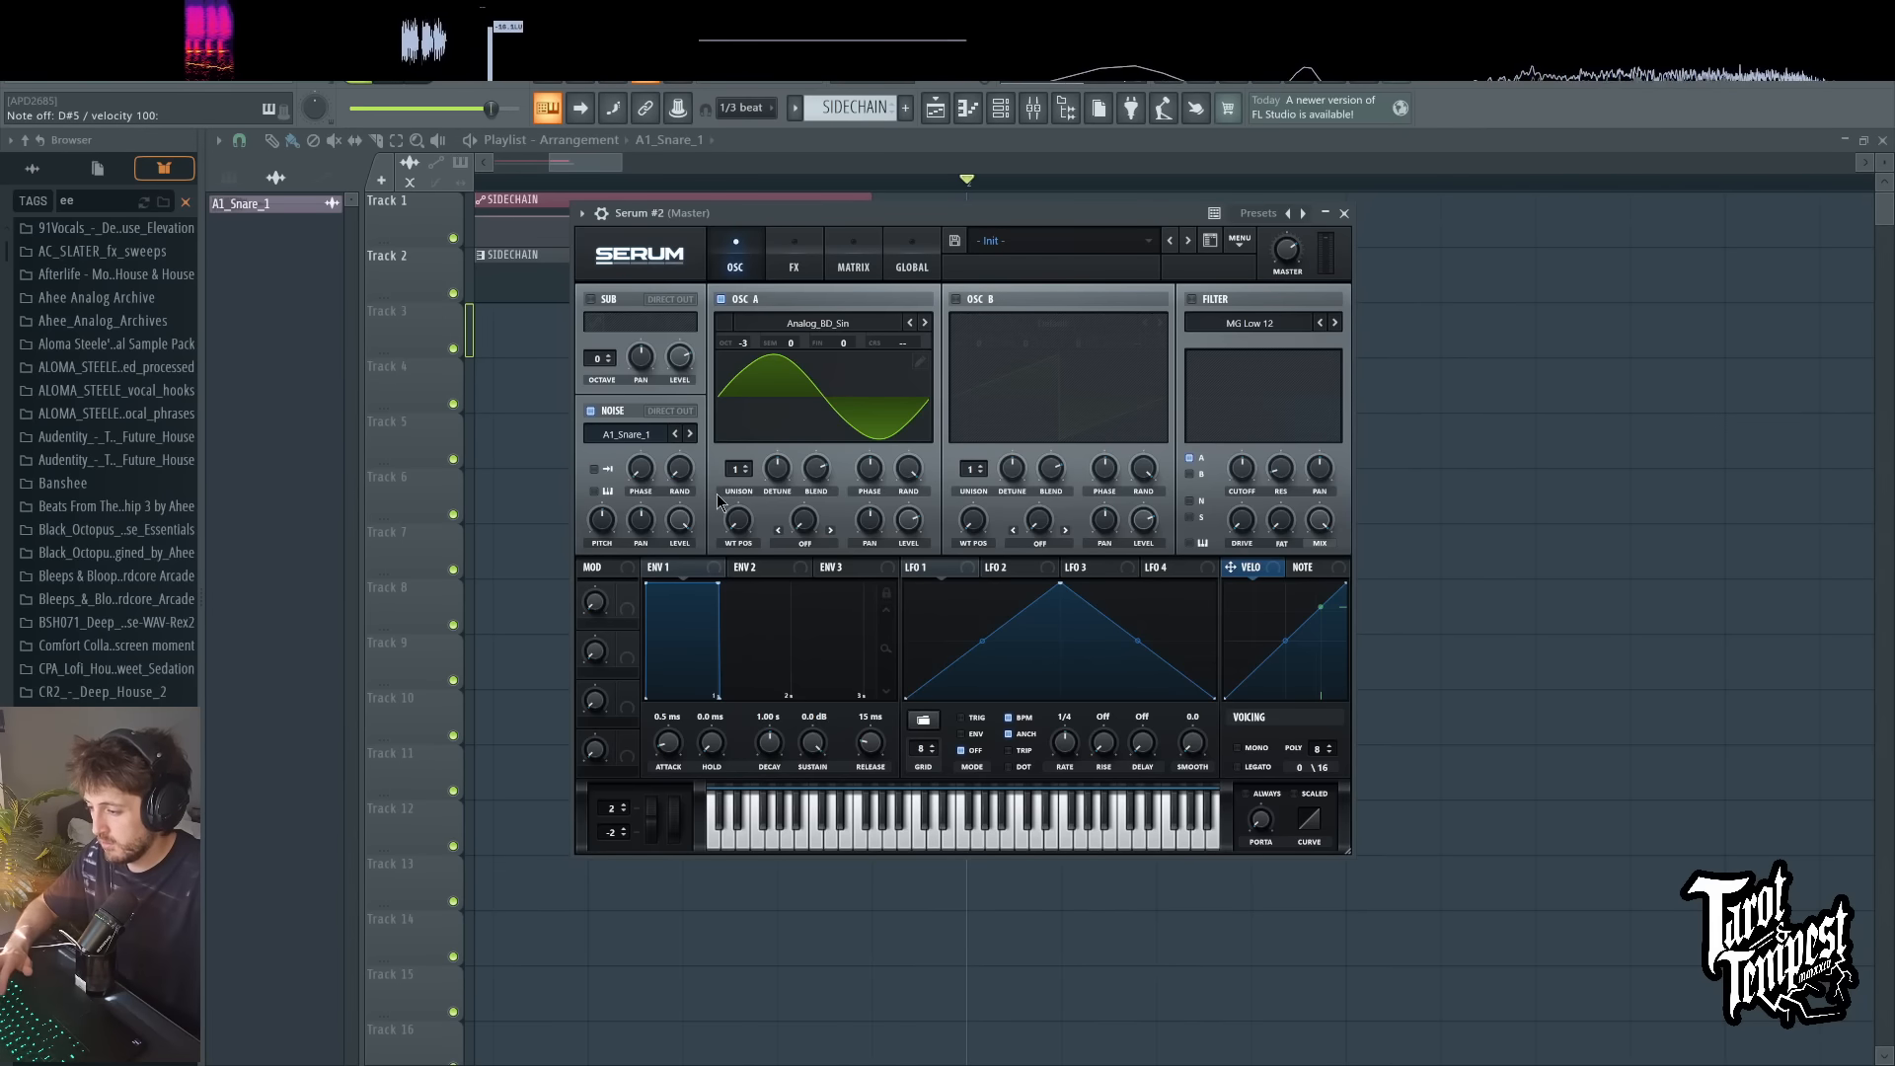
Step: Enable one-shot playback and keyboard tracking for the noise sample, and audition it with test notes
left_click(596, 491)
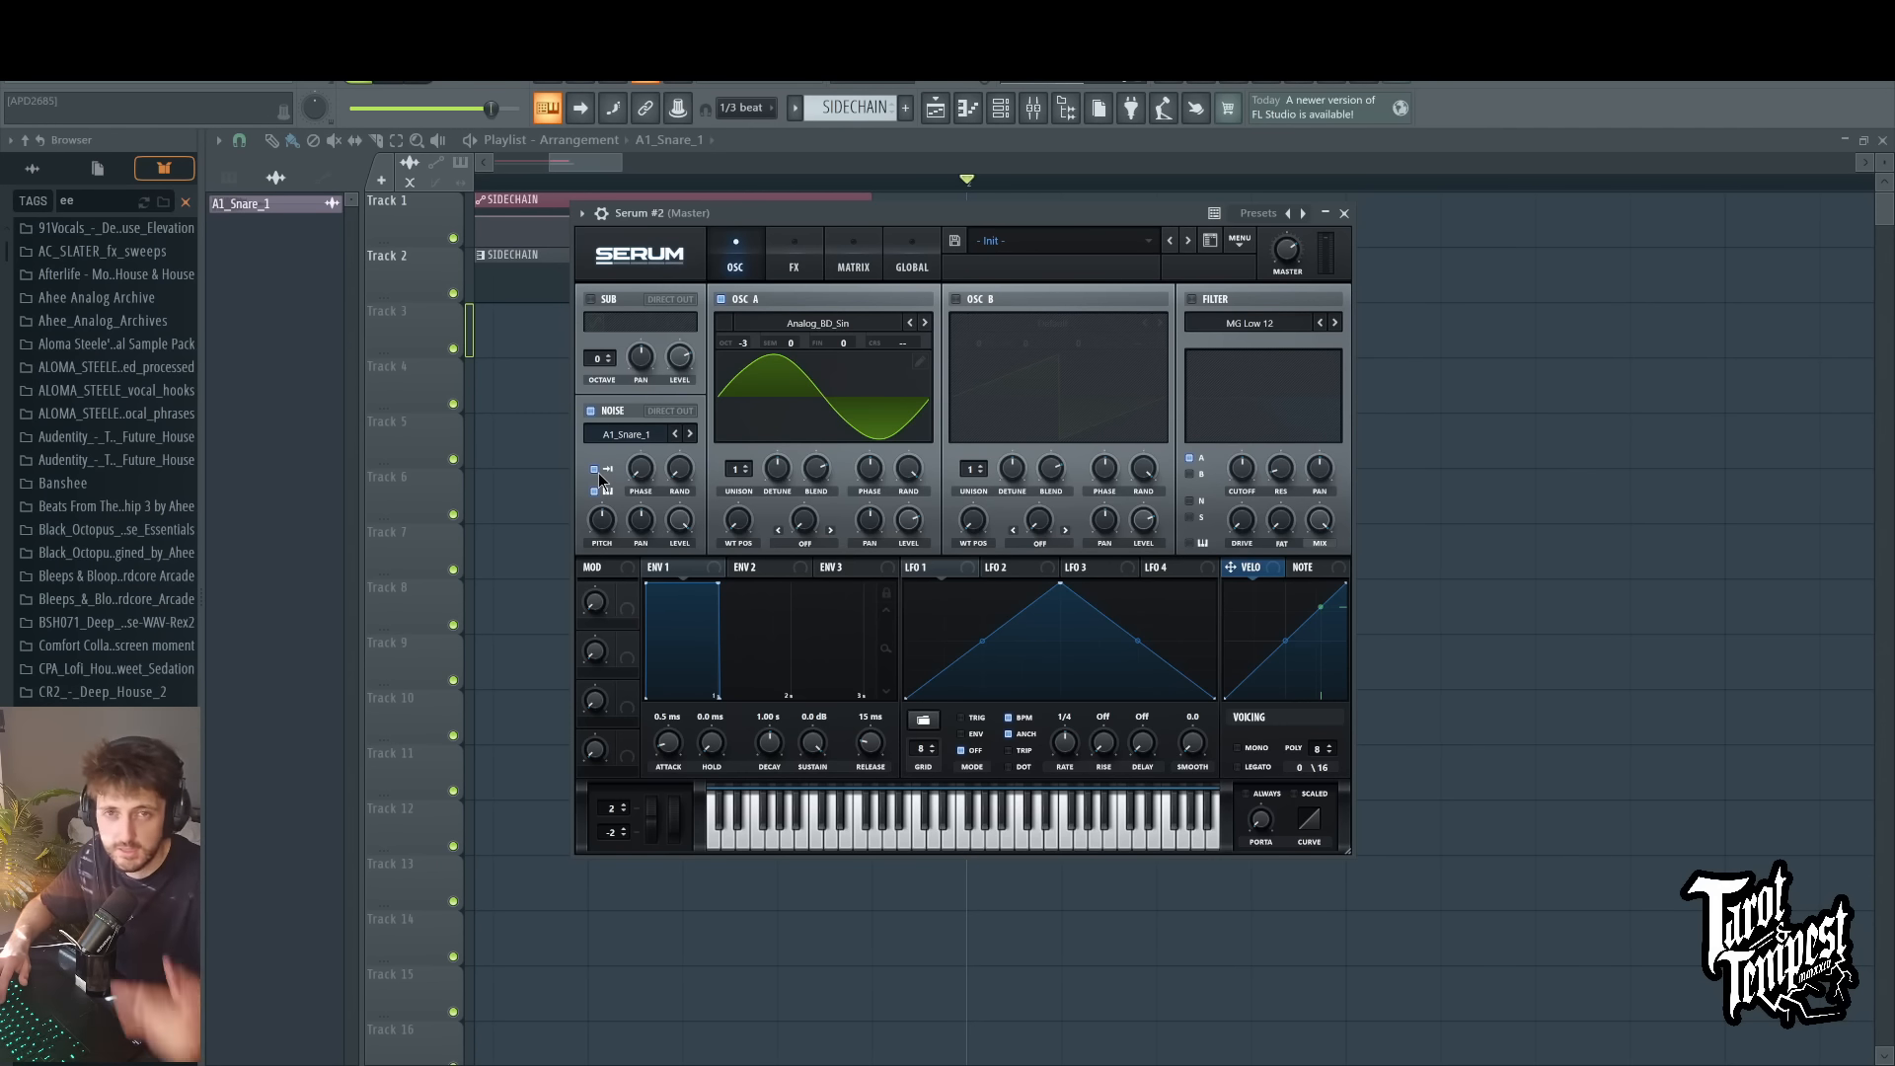
key("c")
key("c")
key("c")
key("c")
key("c")
key("d")
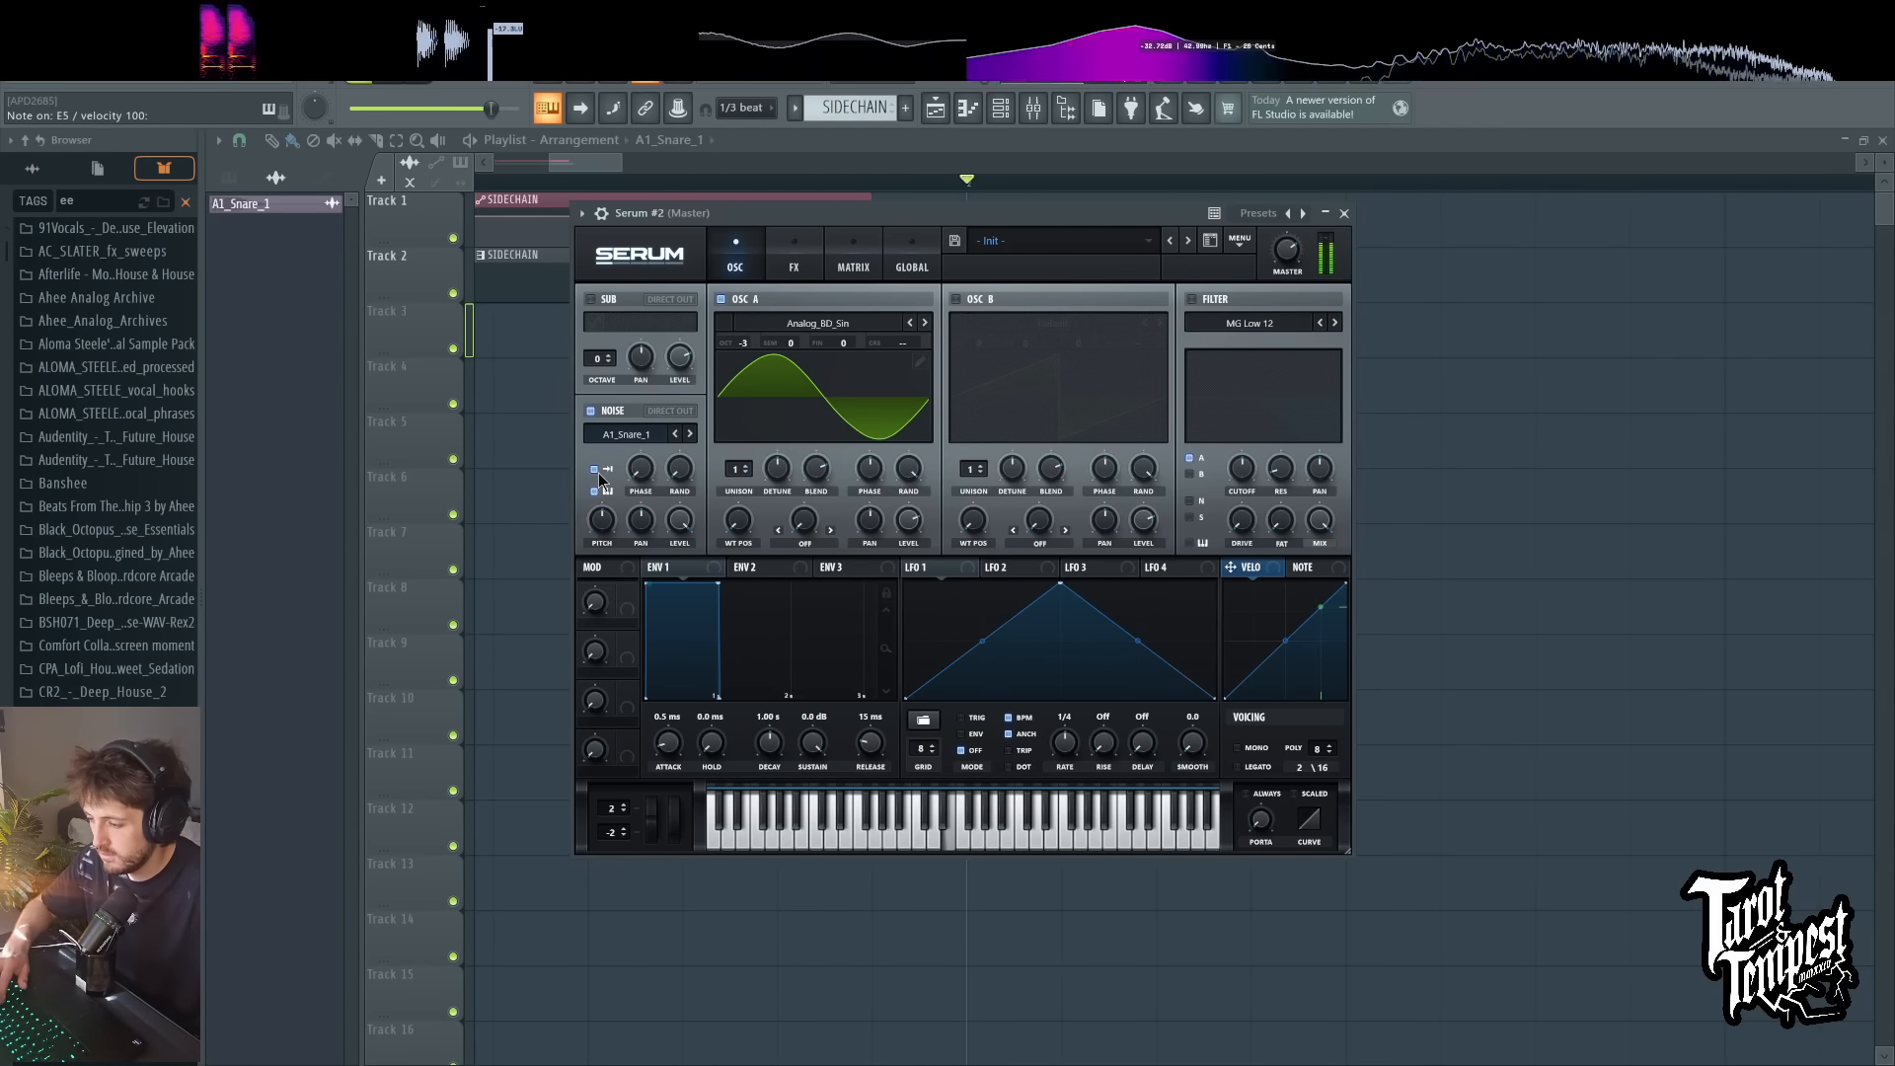
key("x")
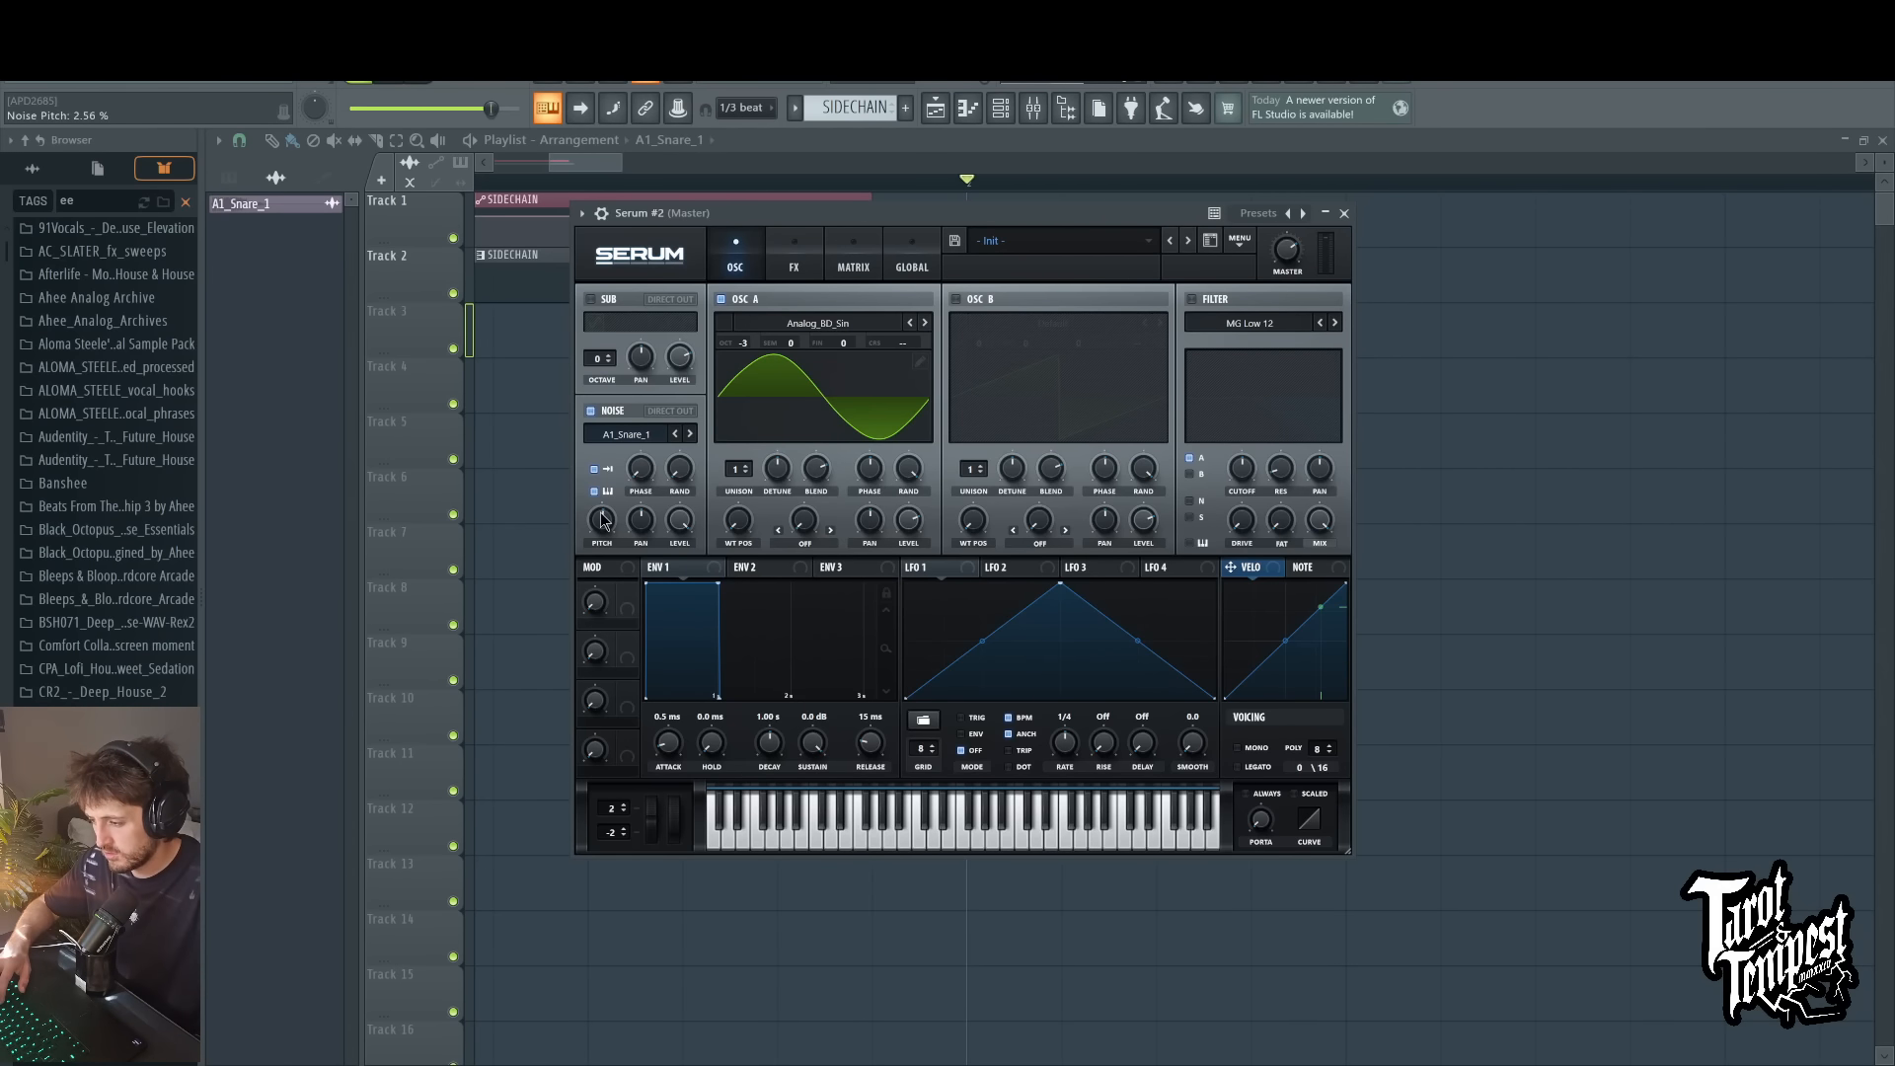
Step: Raise the noise sample's pitch to 7.68 % while playing test notes
key("c")
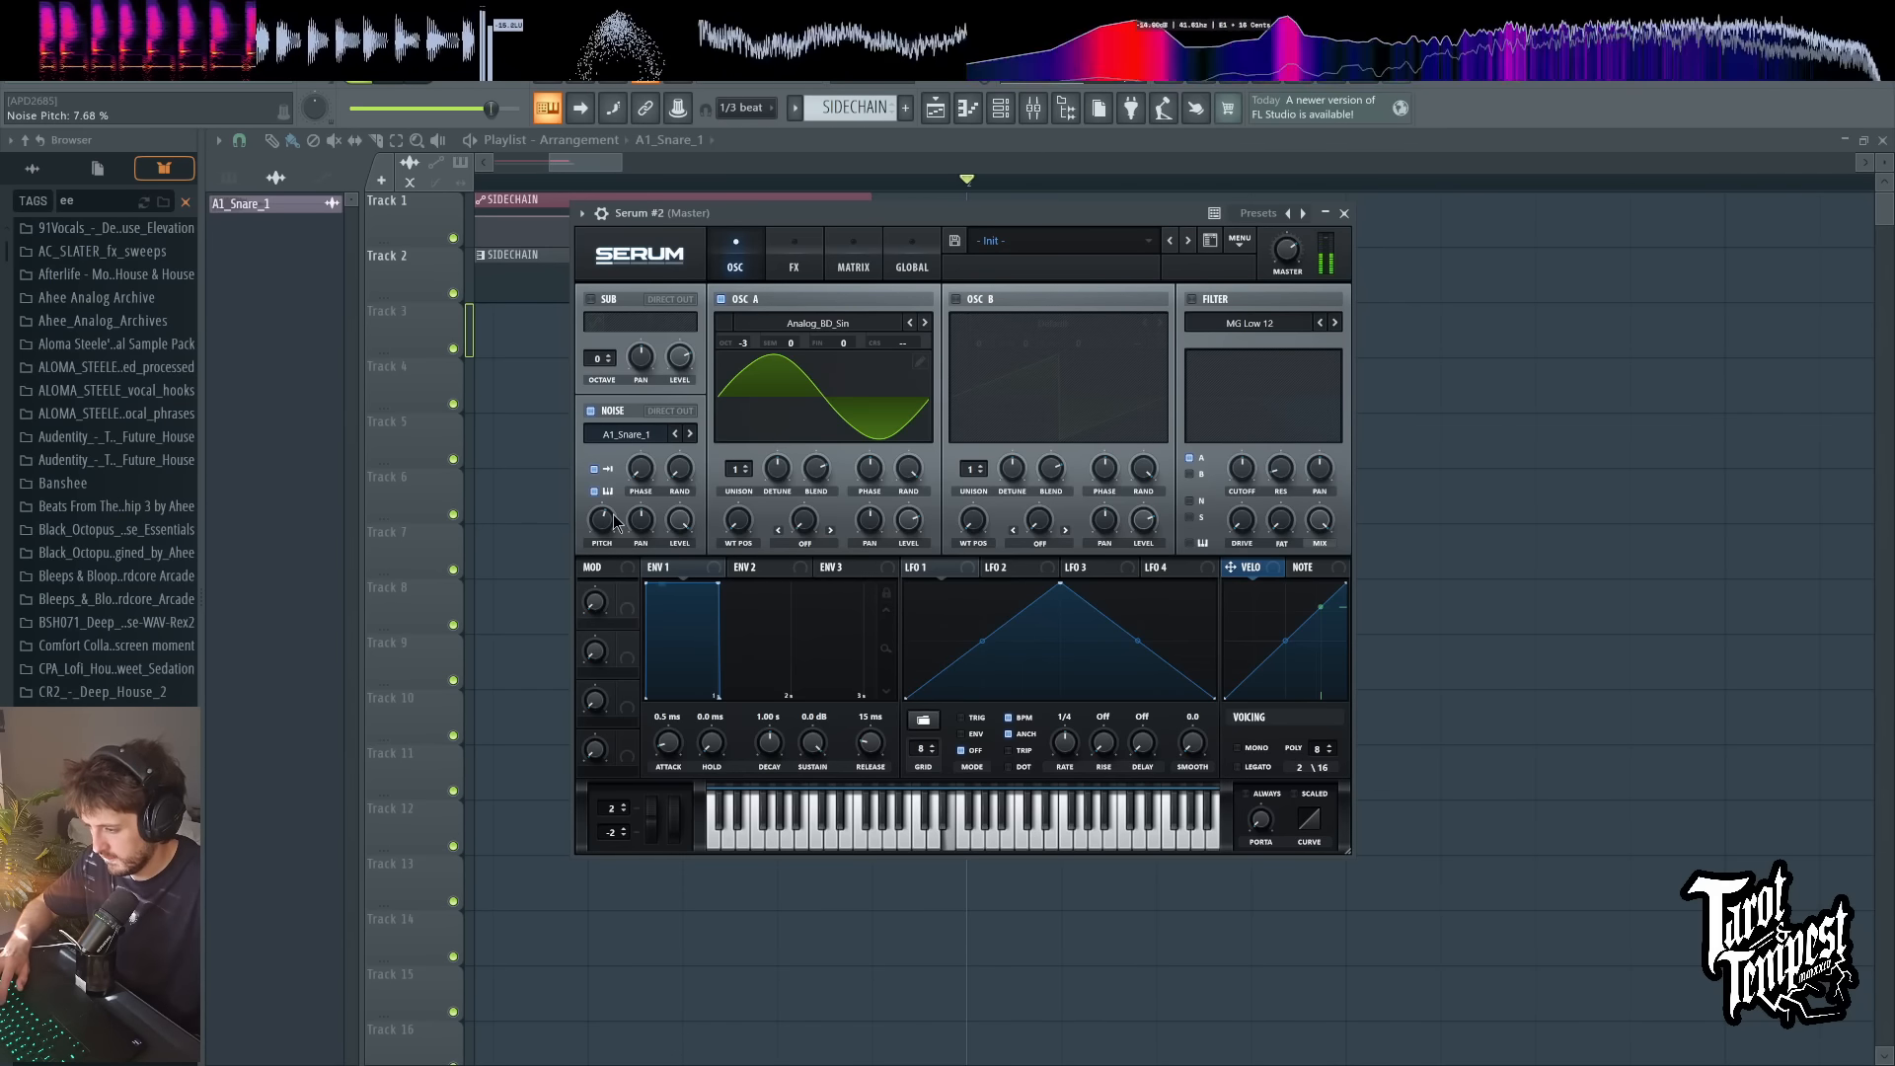
key("c")
key("c")
key("c")
key("c")
key("c")
key("c")
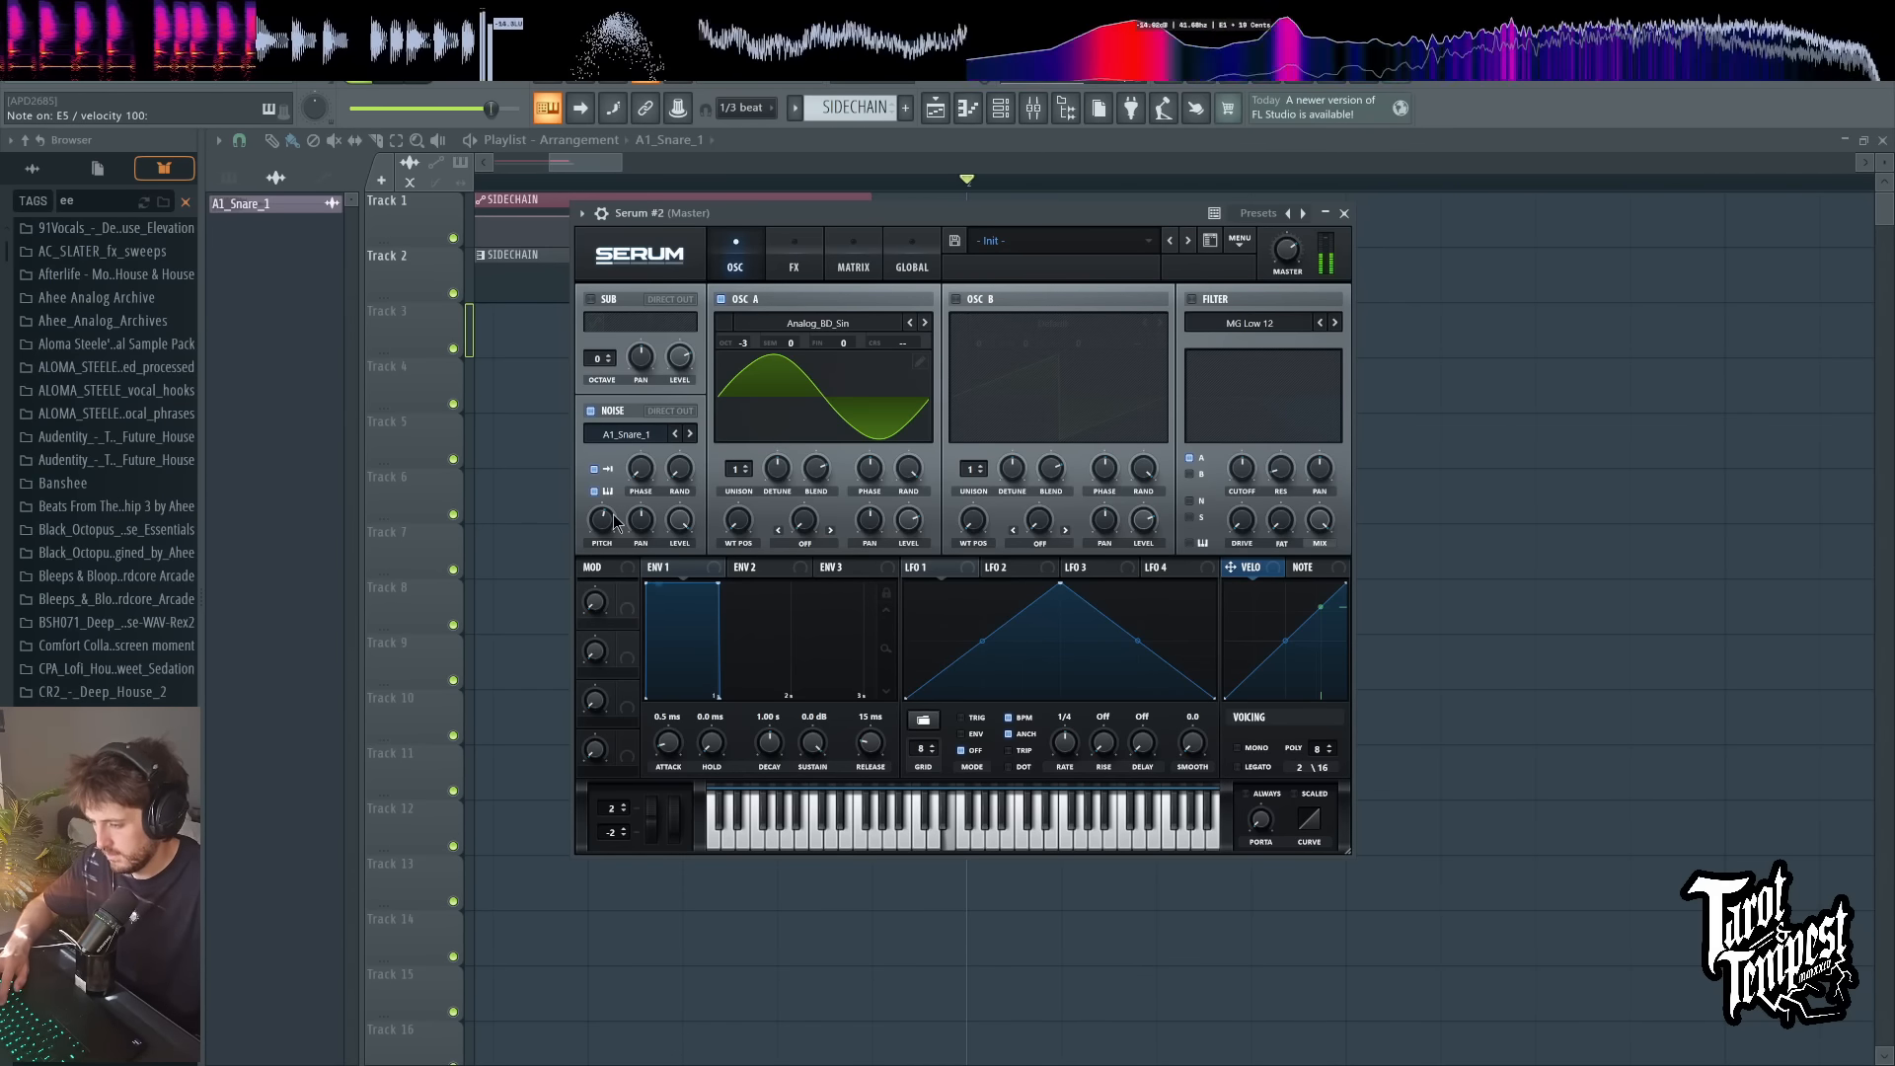
key("c")
key("c")
key("c")
key("x")
key("x")
key("x")
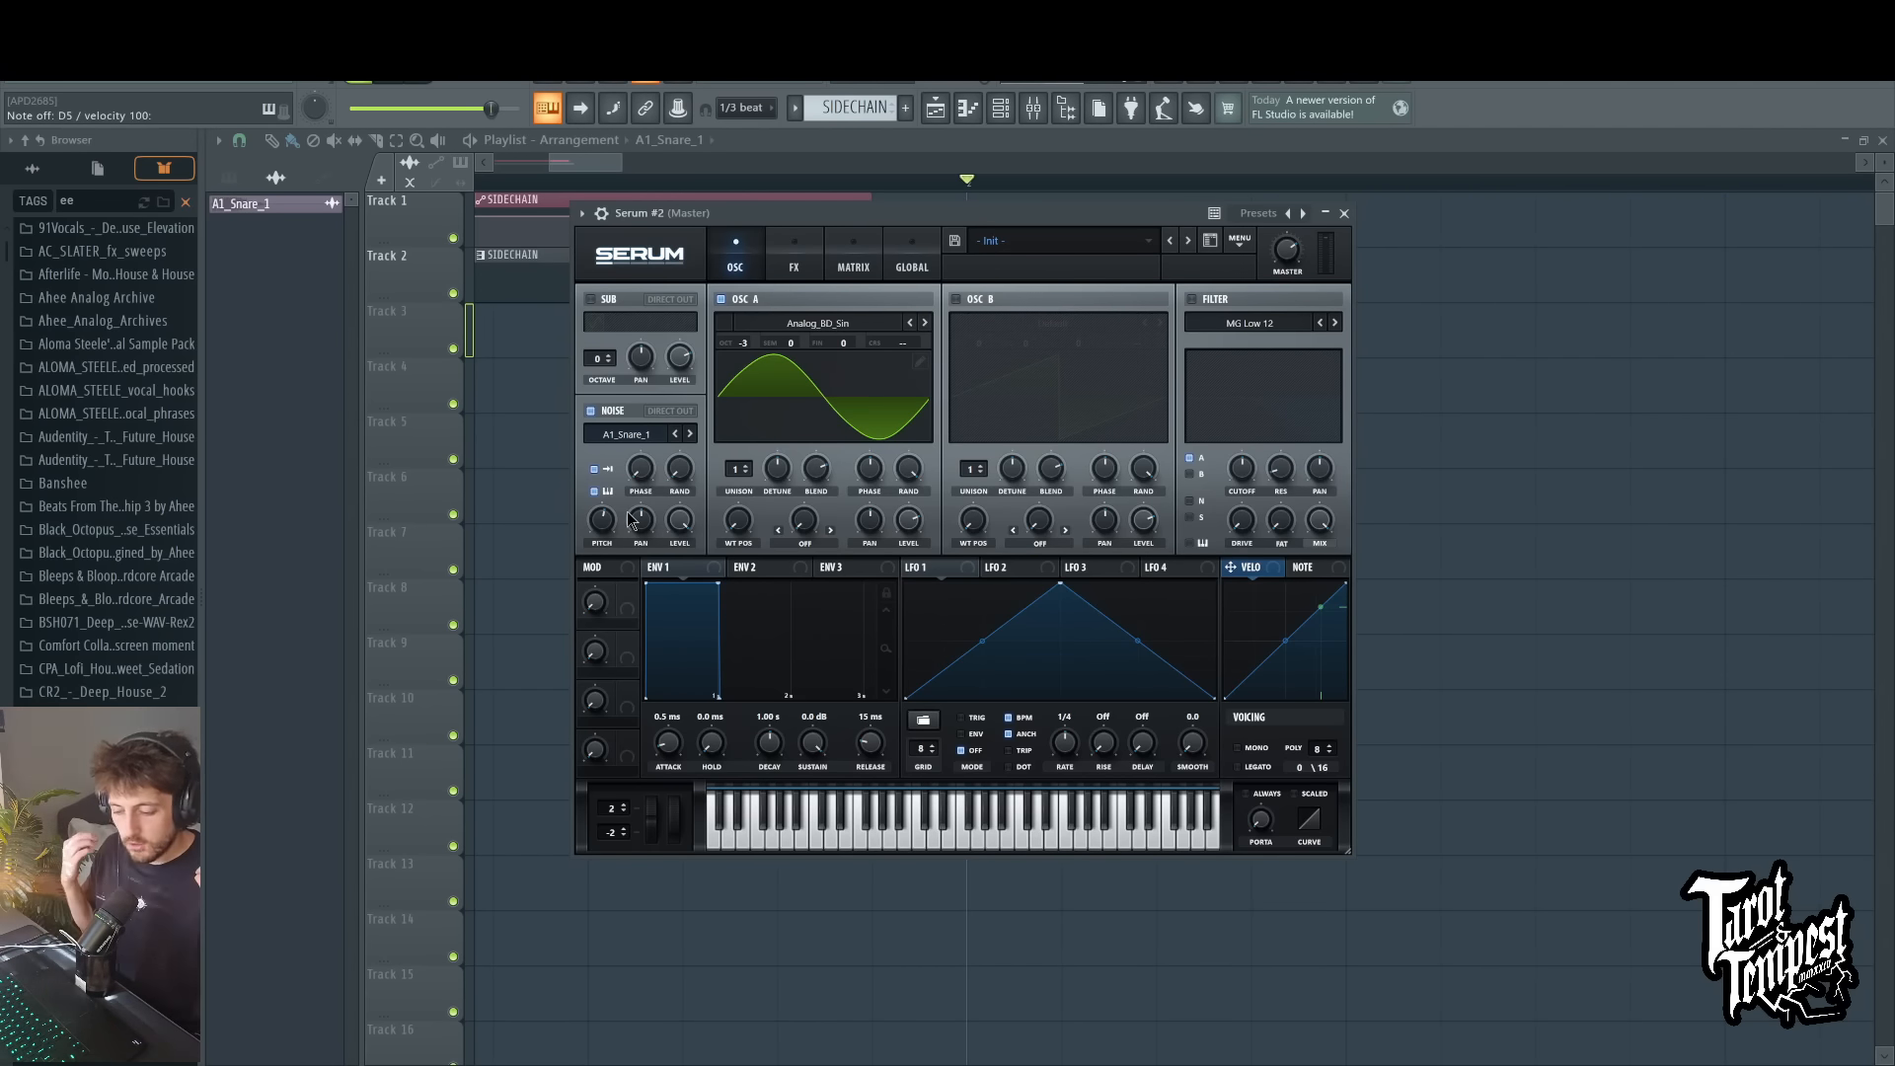
Step: Enable the filter with the BN 12 type, route the noise oscillator through it and play test notes
left_click(1191, 300)
left_click(1396, 560)
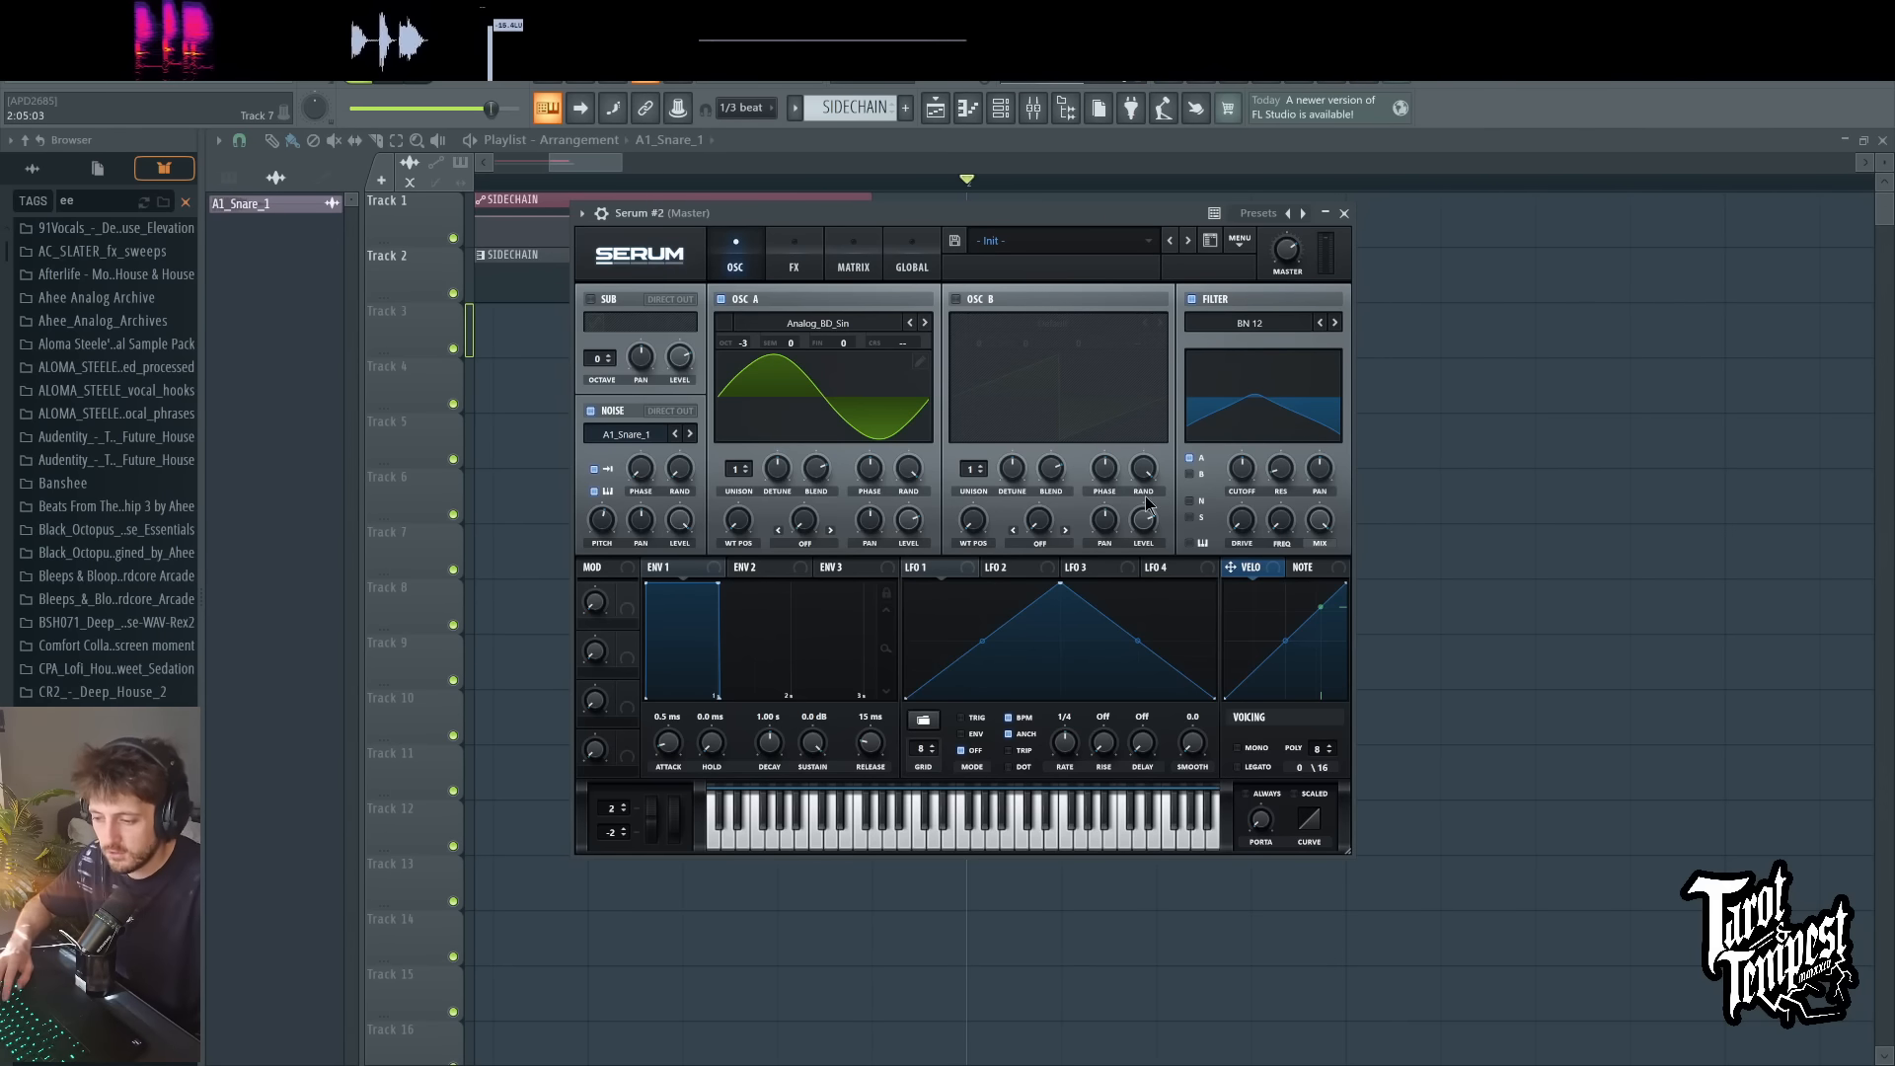
left_click(1189, 501)
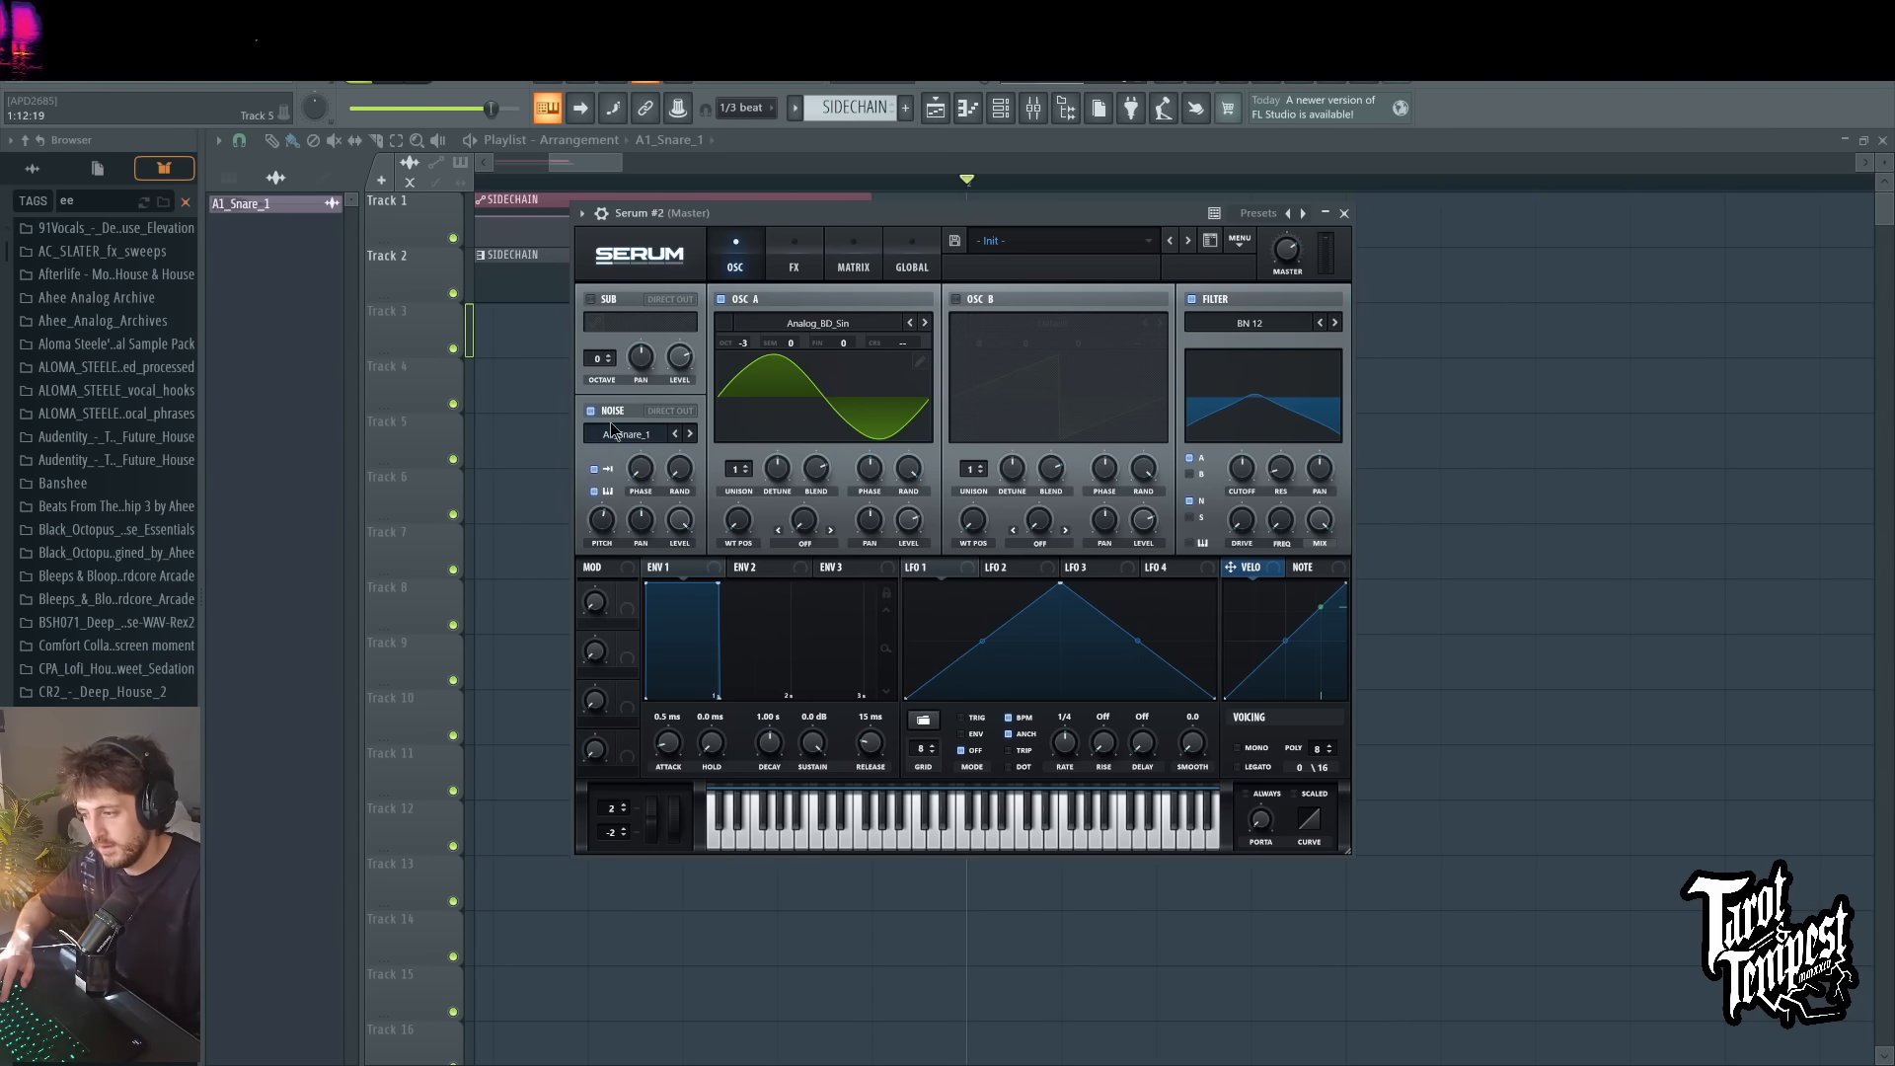
key("d")
key("d")
key("d")
key("d")
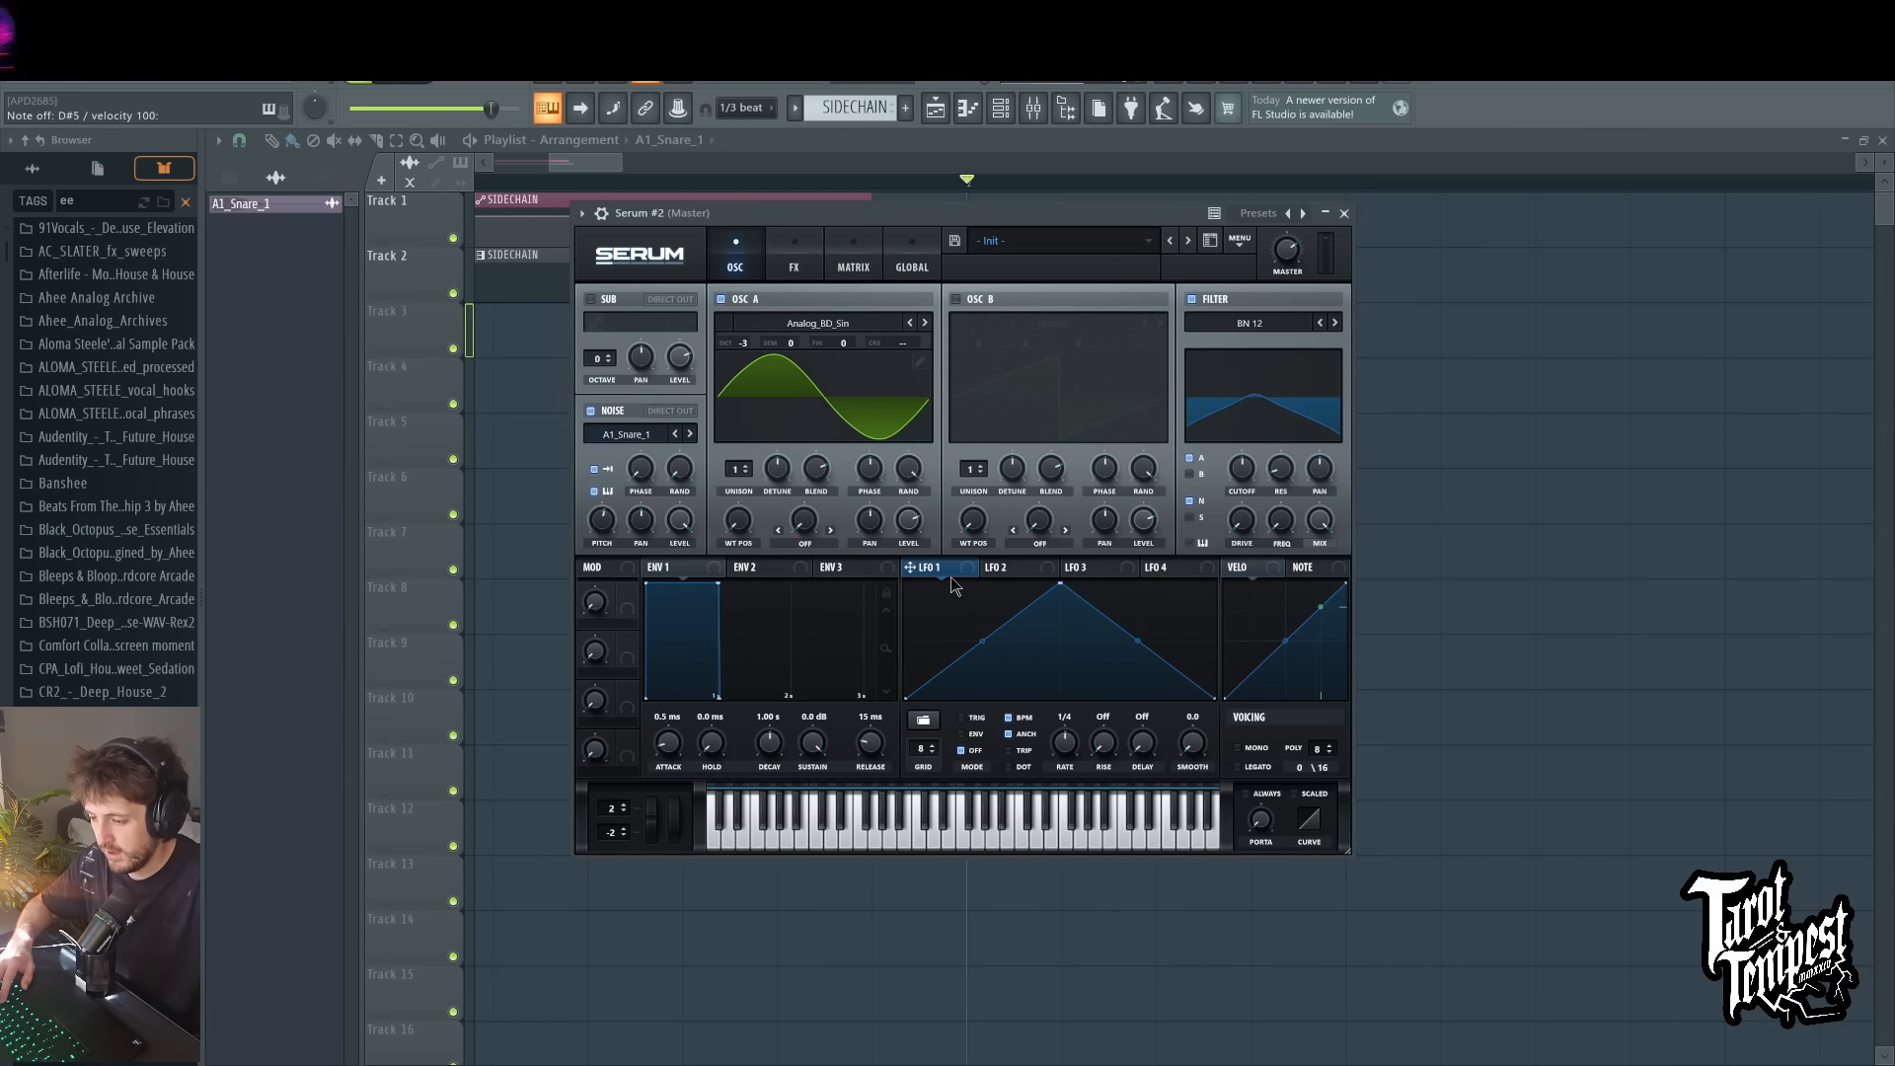
Step: Reshape LFO 1 to start at its peak, with an added low point near the beginning for a steep initial decay
left_click_drag(1062, 585, 906, 583)
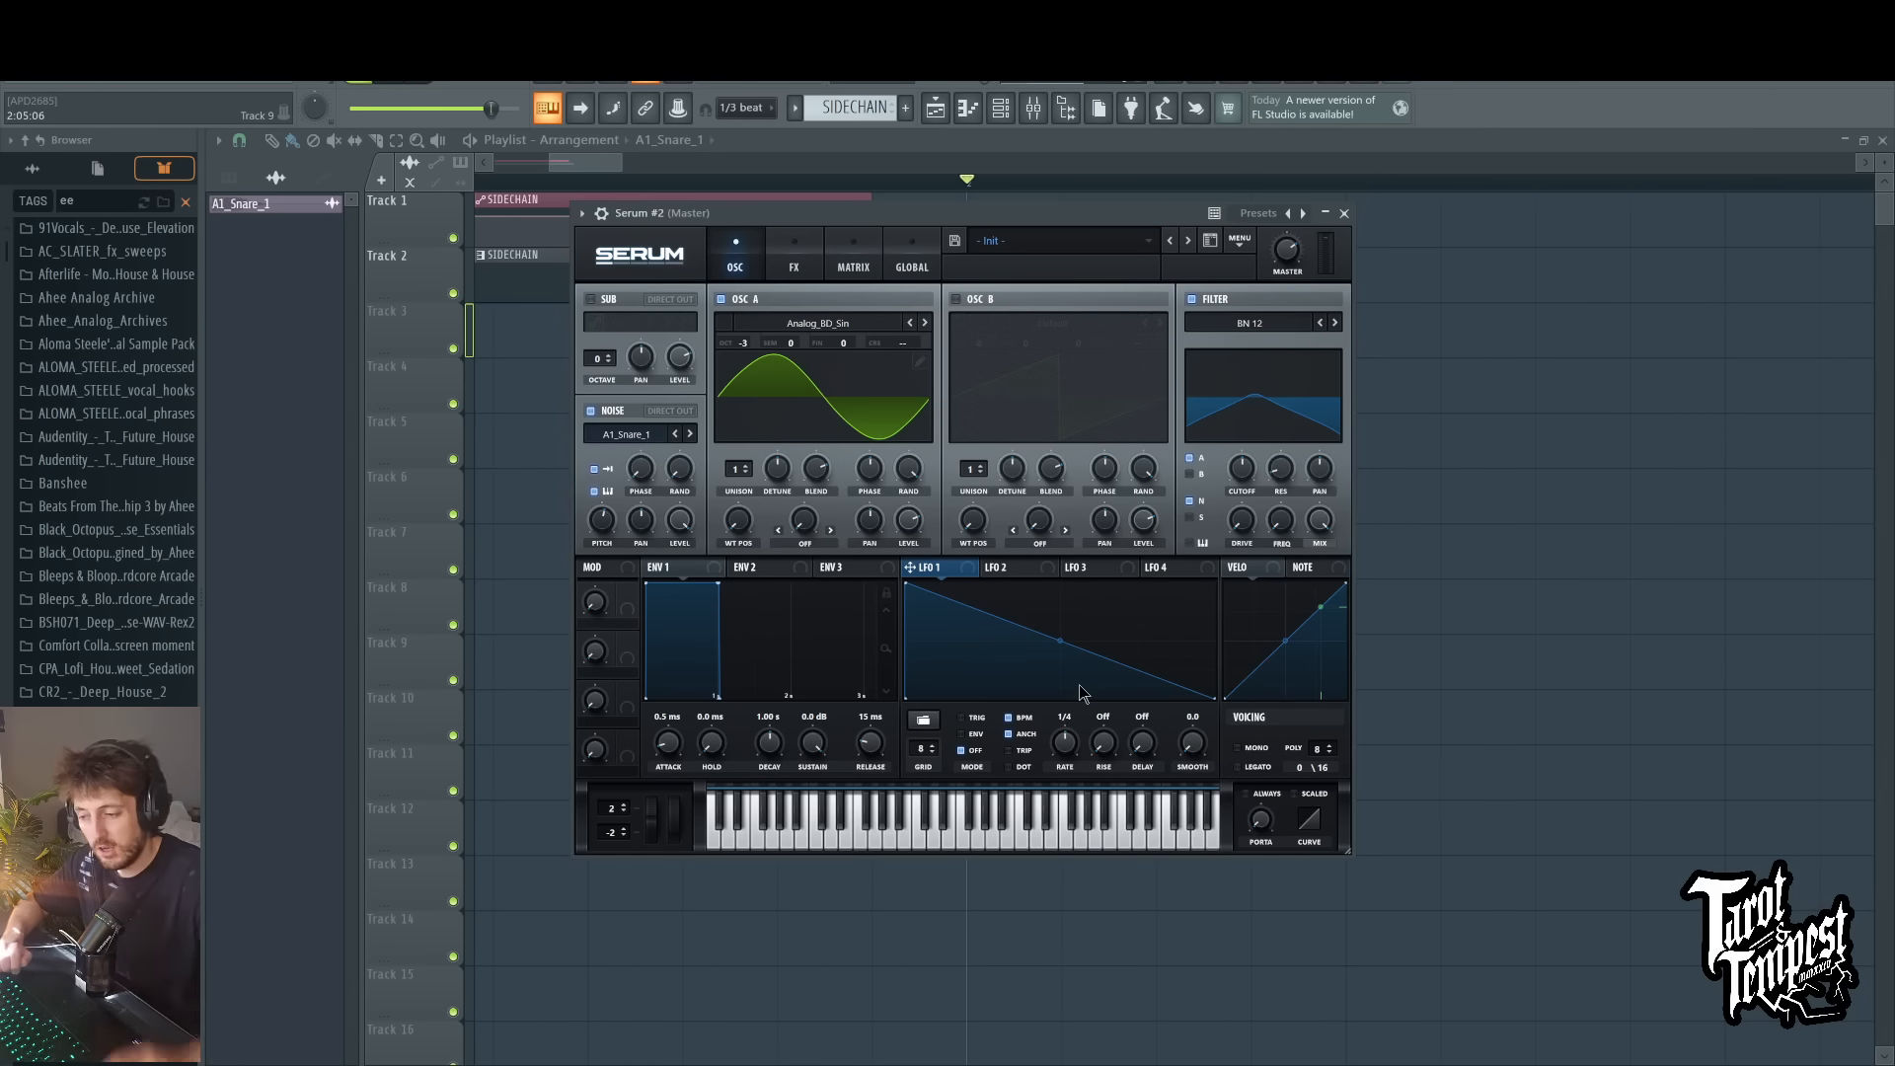
double_click(970, 669)
left_click_drag(970, 670, 953, 660)
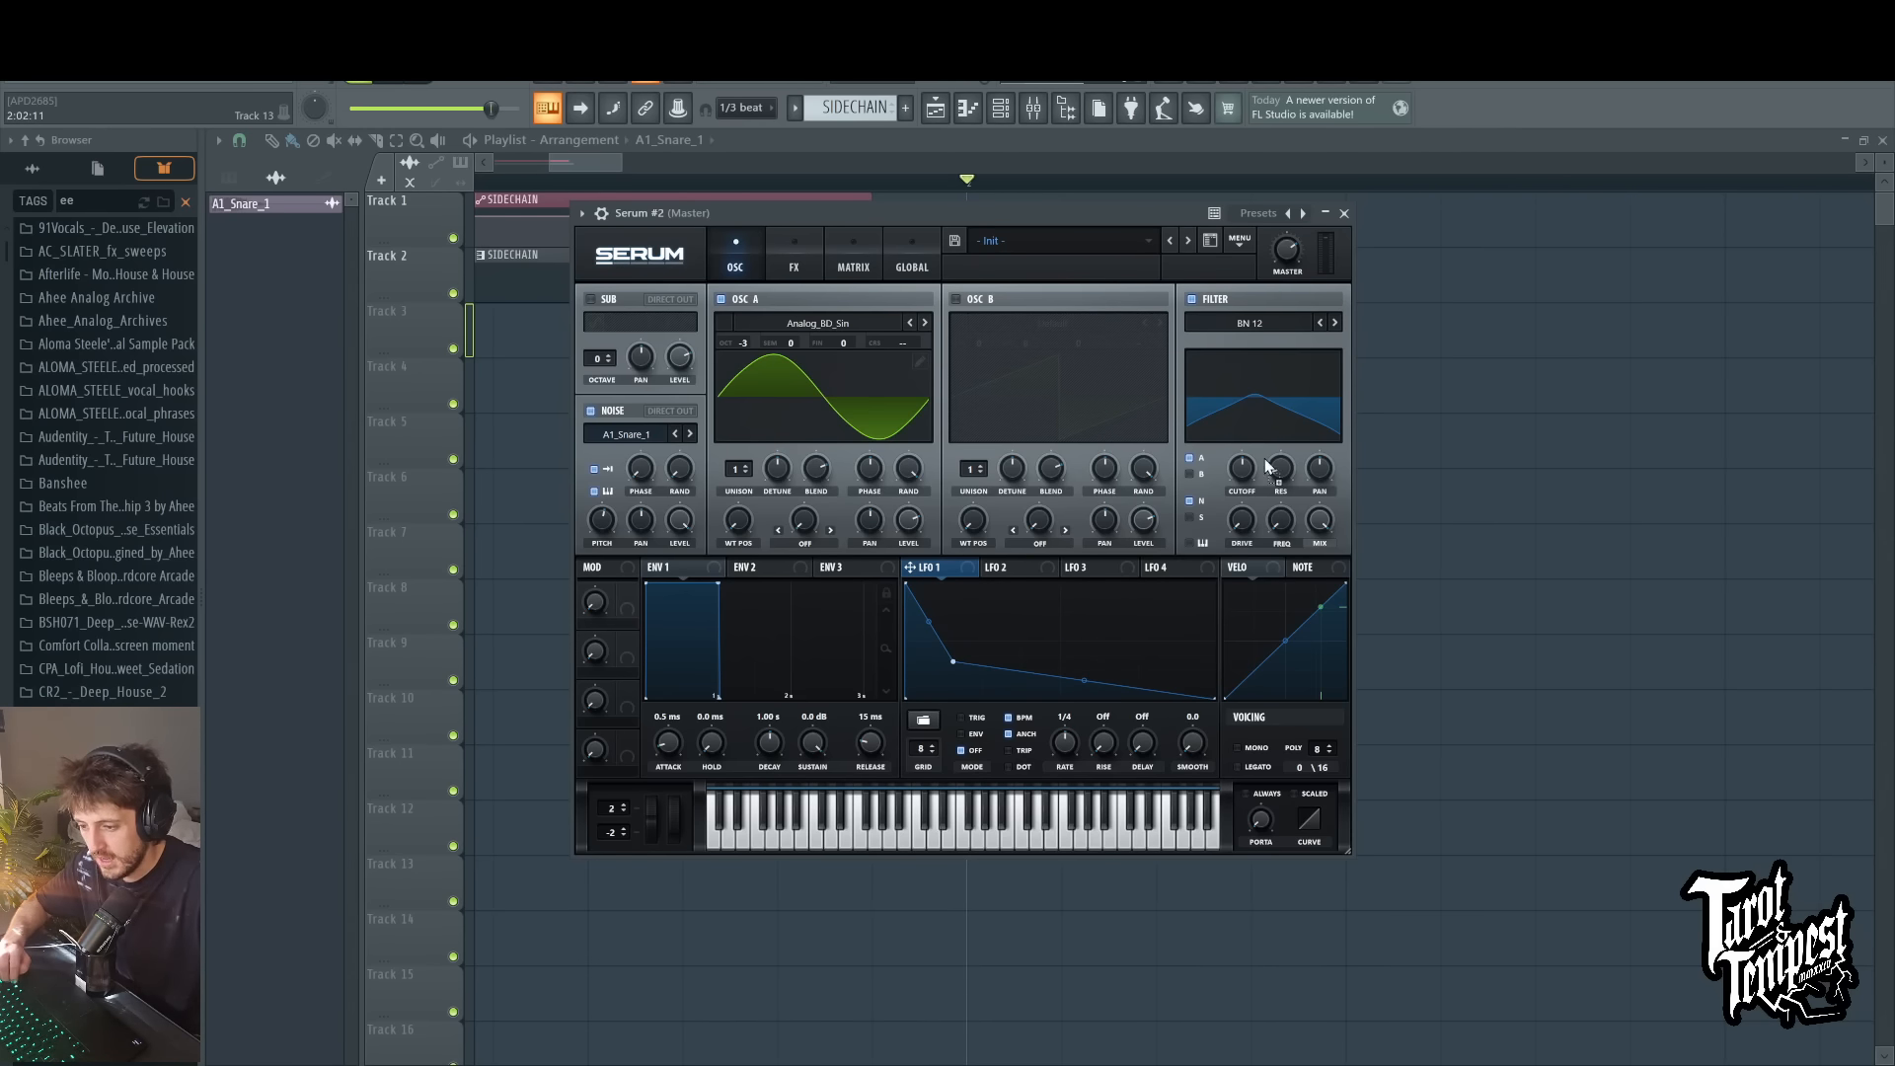
Step: Modulate the filter cutoff with LFO 1 in ENV mode and adjust the modulation depth while playing test notes
key("d")
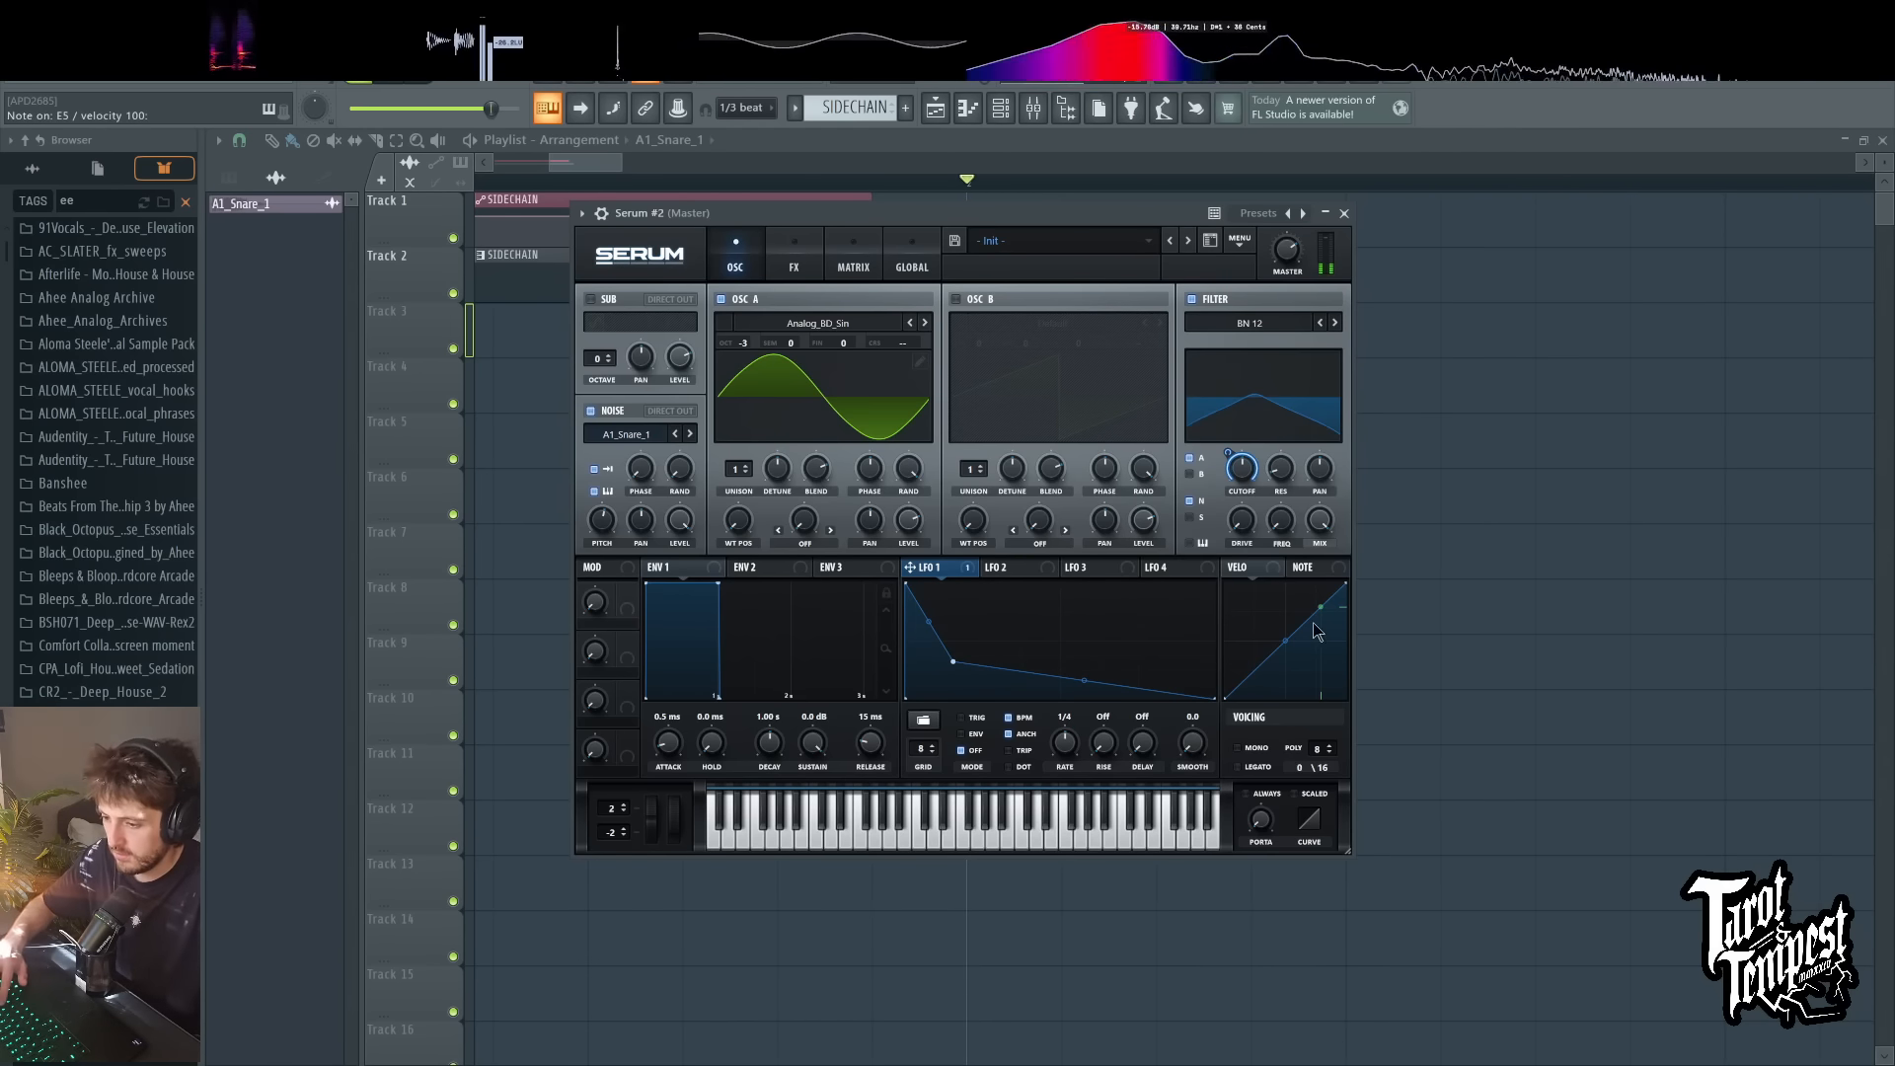
left_click(962, 734)
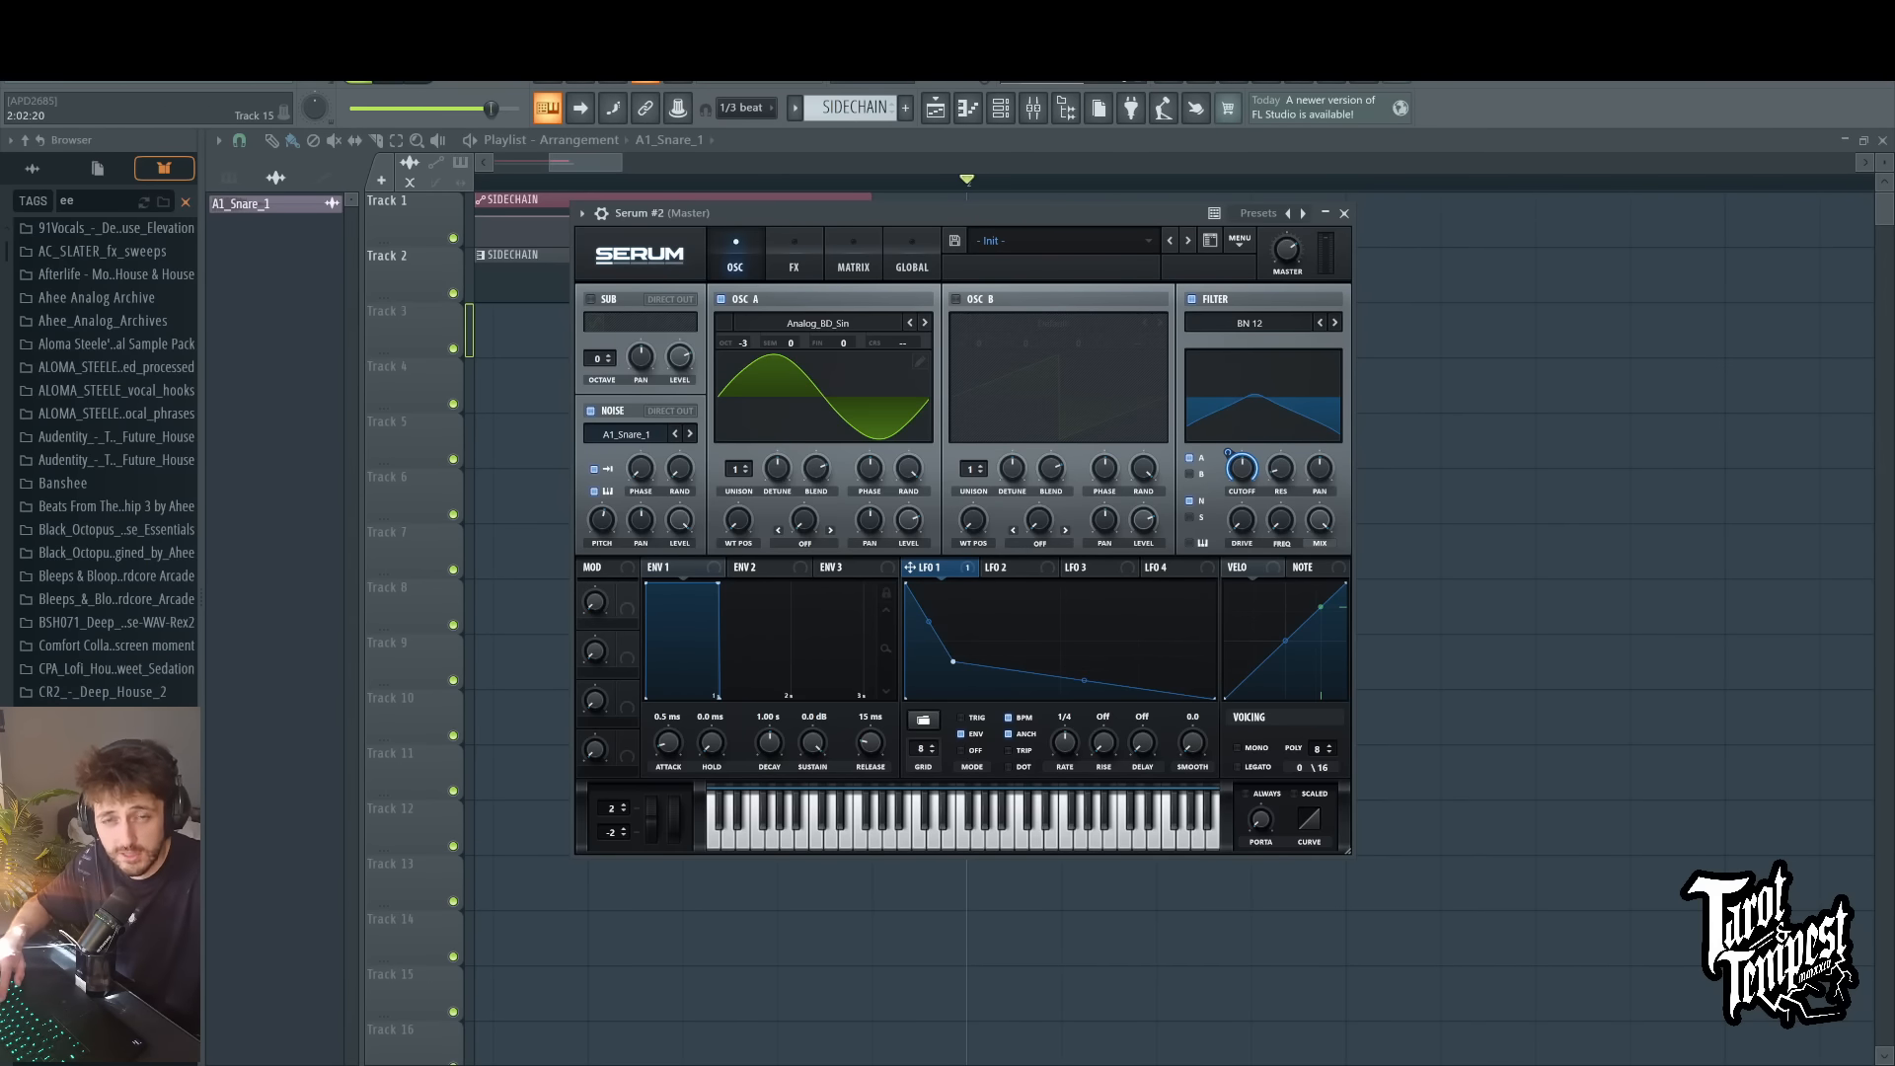
key("c")
key("c")
key("c")
key("c")
key("c")
key("c")
key("c")
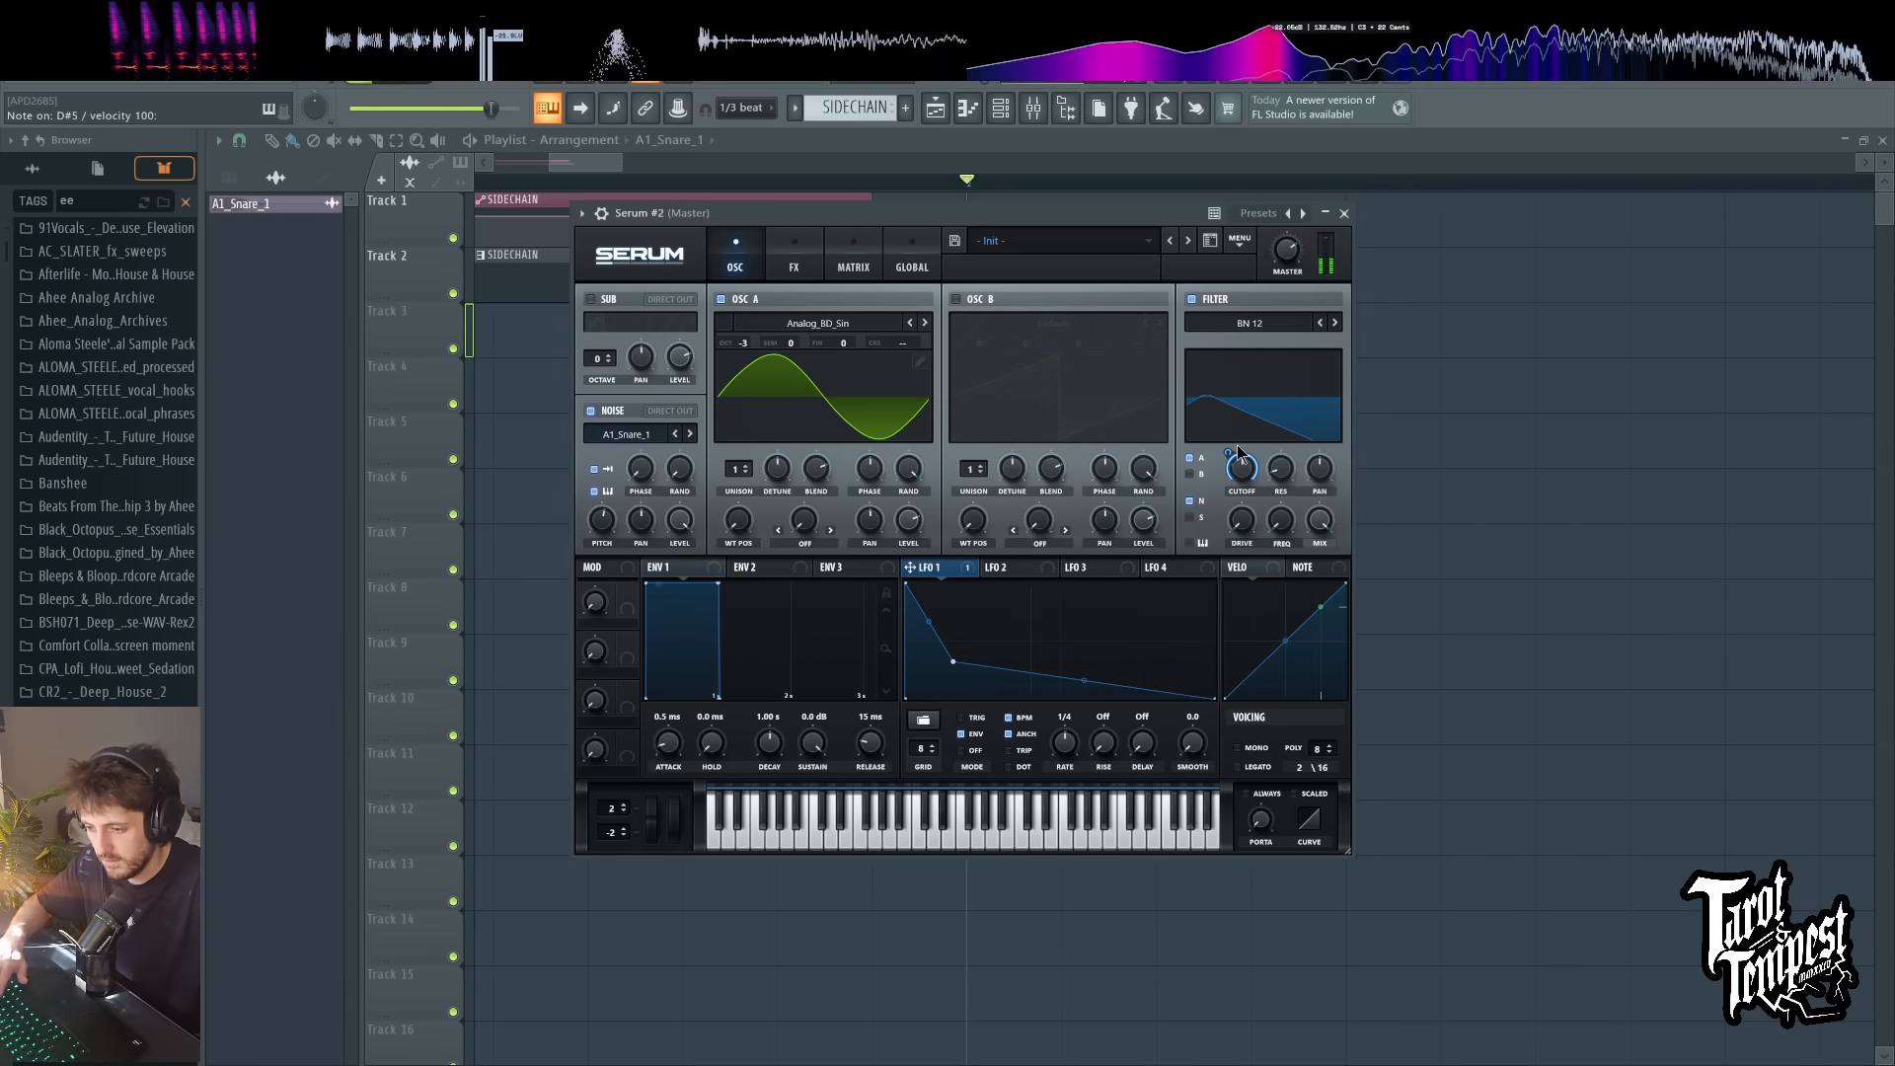
left_click_drag(1228, 453, 1231, 471)
key("c")
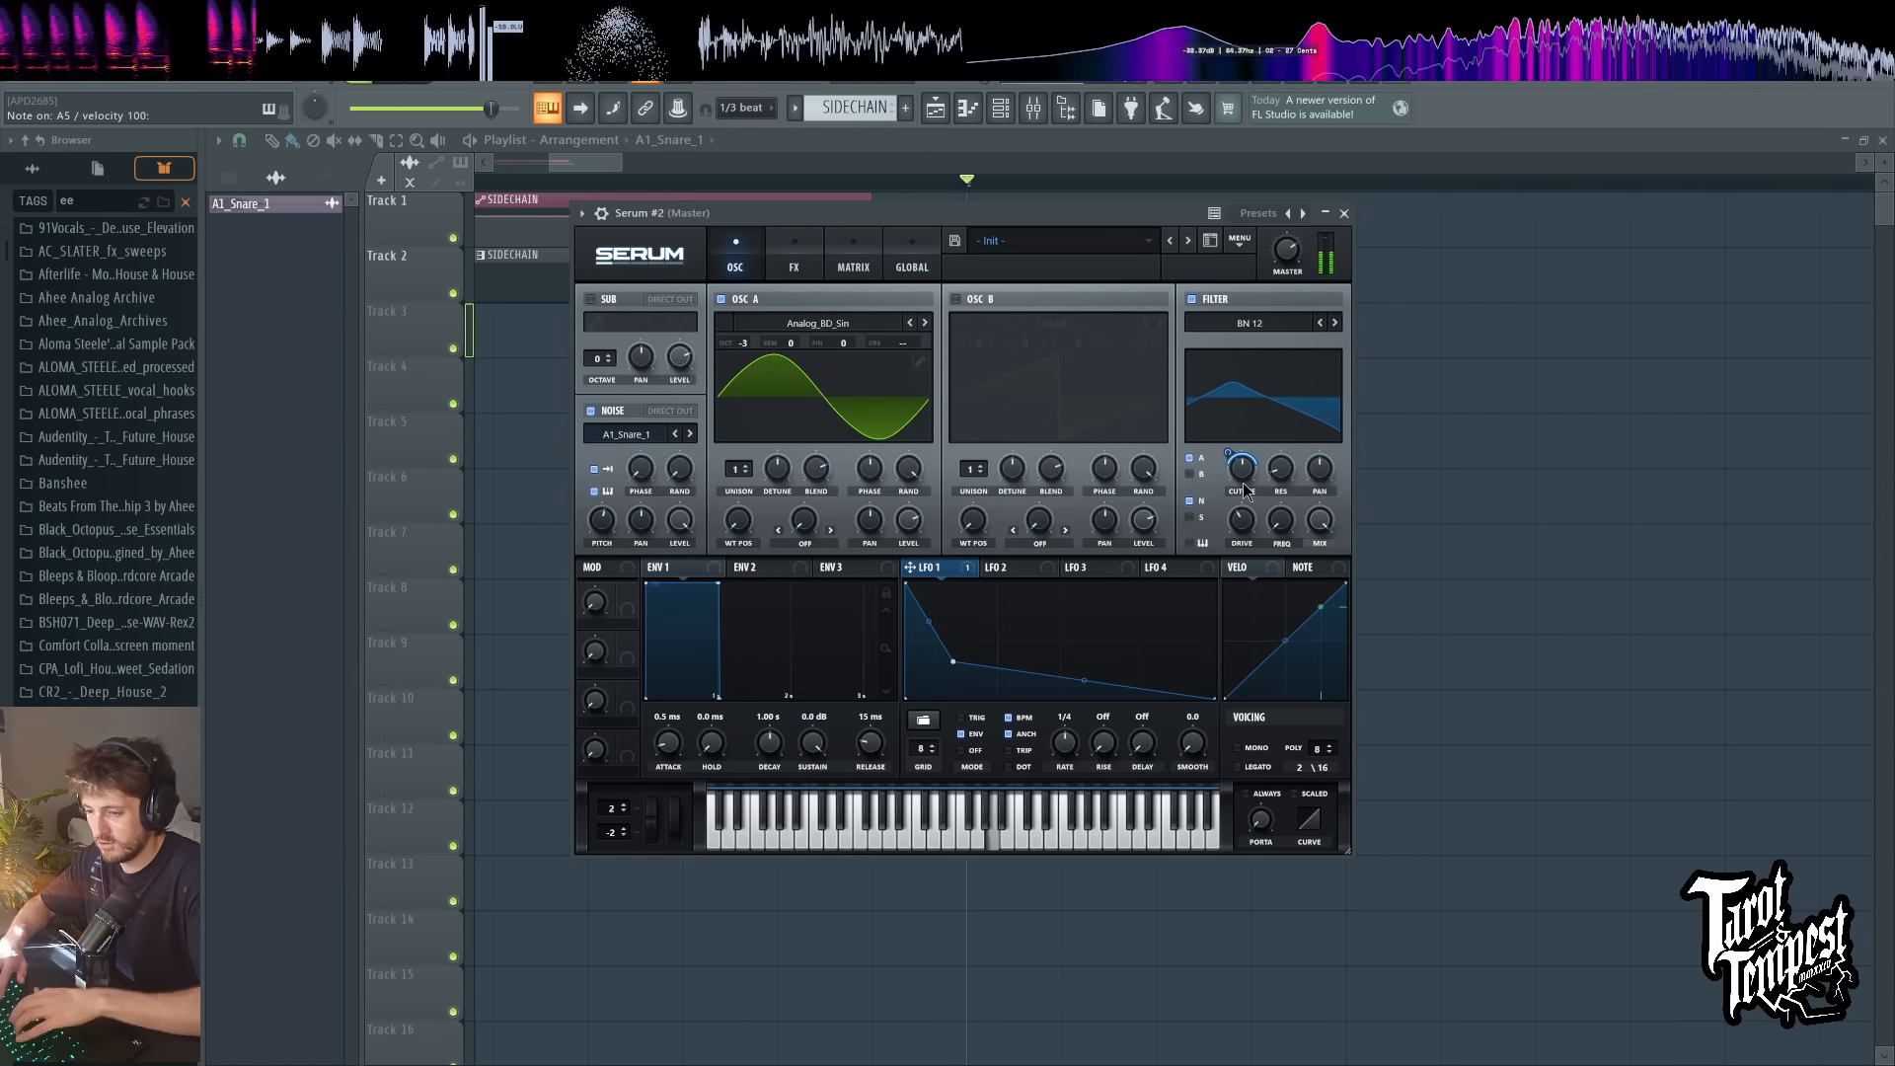
Step: Modulate the filter's FREQ with LFO 1 as well and adjust its modulation depth while playing test notes
left_click_drag(1281, 514, 1285, 414)
key("c")
key("c")
key("c")
key("c")
mouse_move(1310, 520)
left_mouse_down()
mouse_move(1281, 520)
mouse_move(1271, 553)
mouse_move(1278, 530)
left_mouse_up()
key("c")
key("c")
key("c")
key("d")
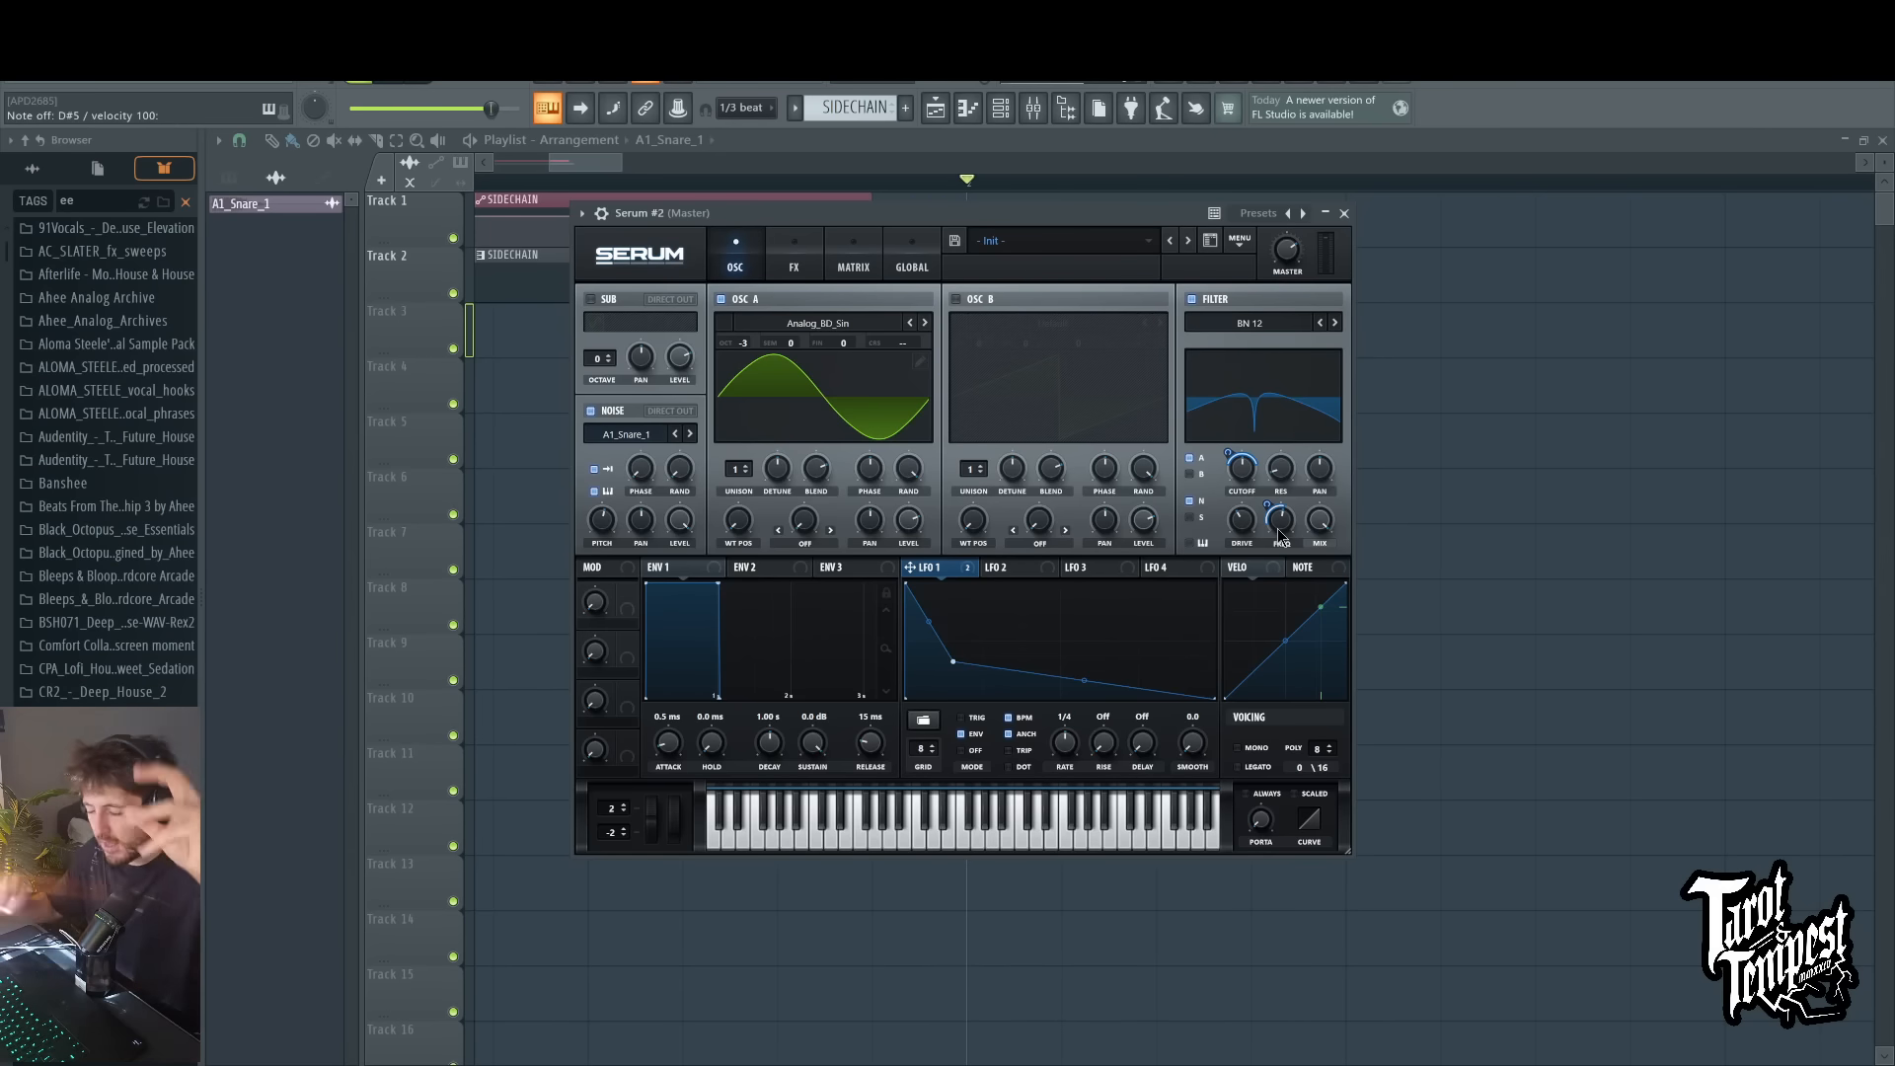
Step: Route Serum to mixer insert 7, load Multipass in its first effect slot, and arrange the two plugin windows side by side
left_click(1033, 108)
left_click(1194, 390)
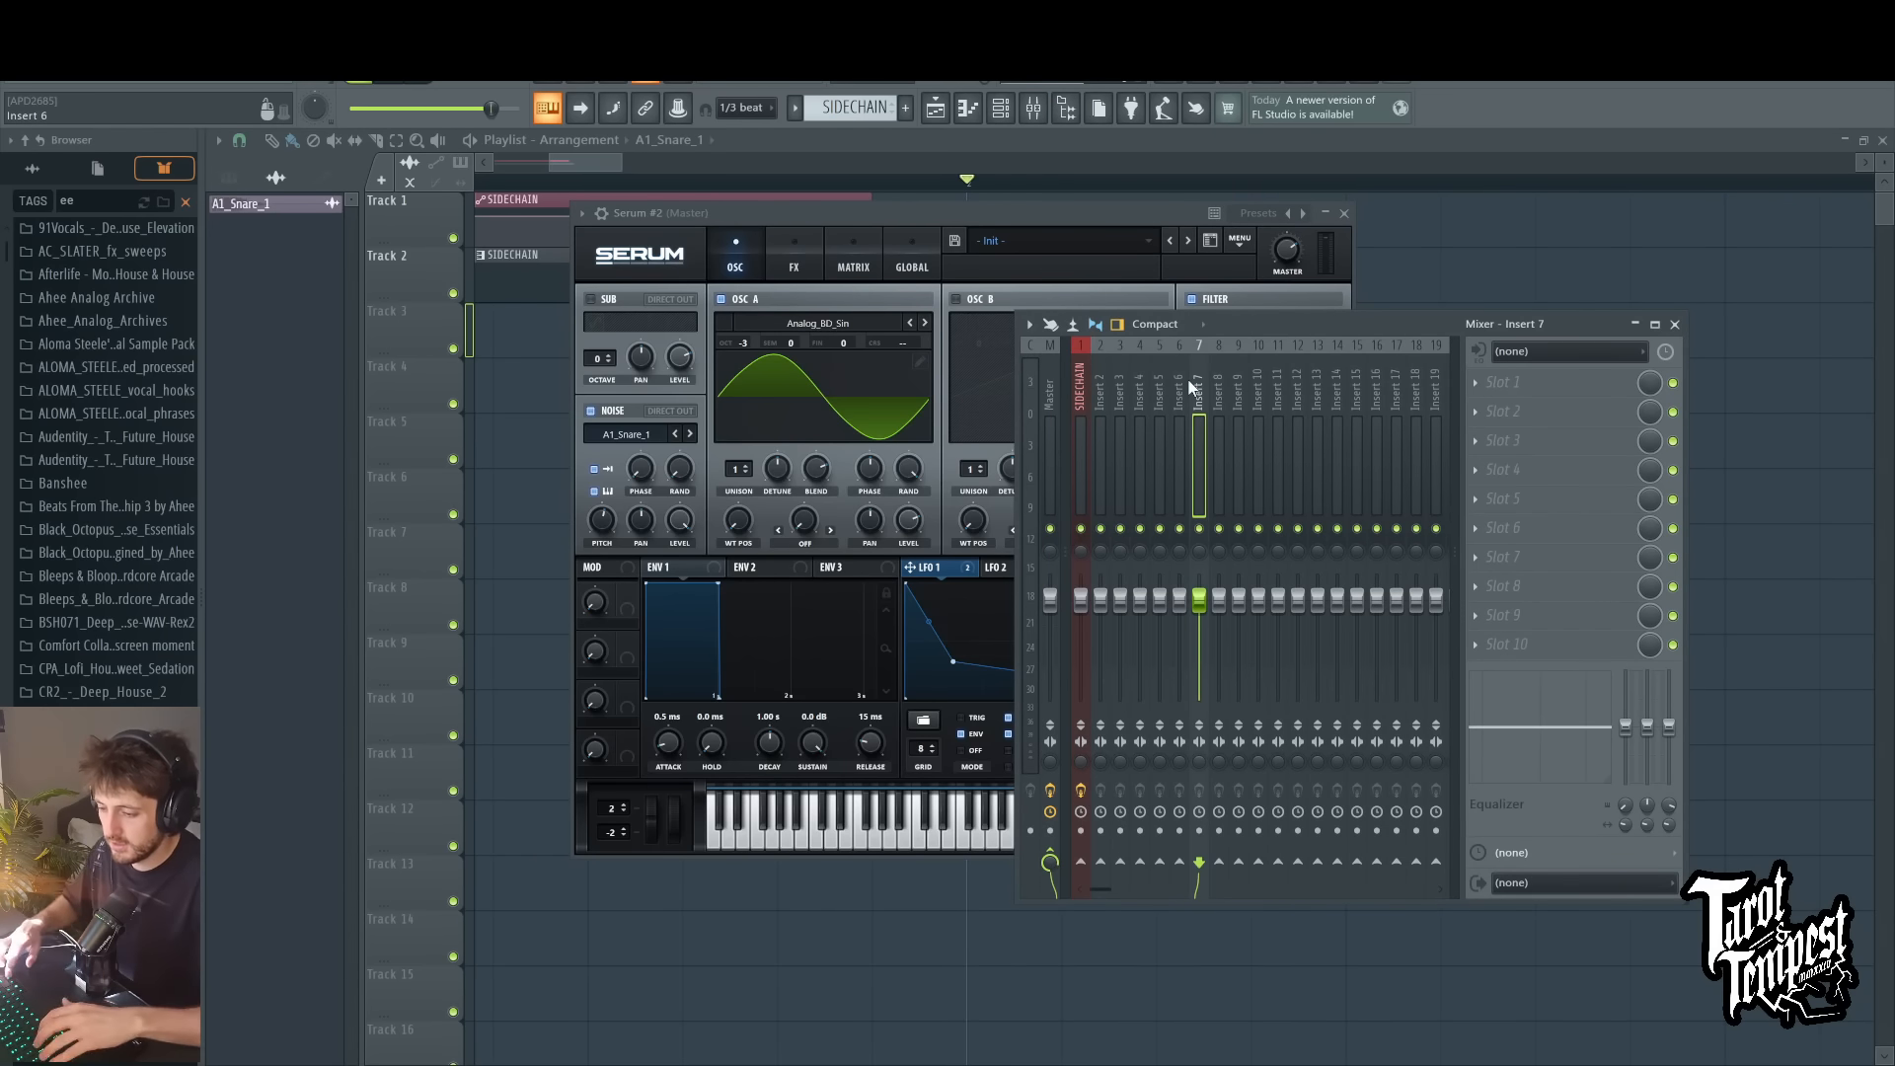
key("ctrl+l")
left_click(1147, 629)
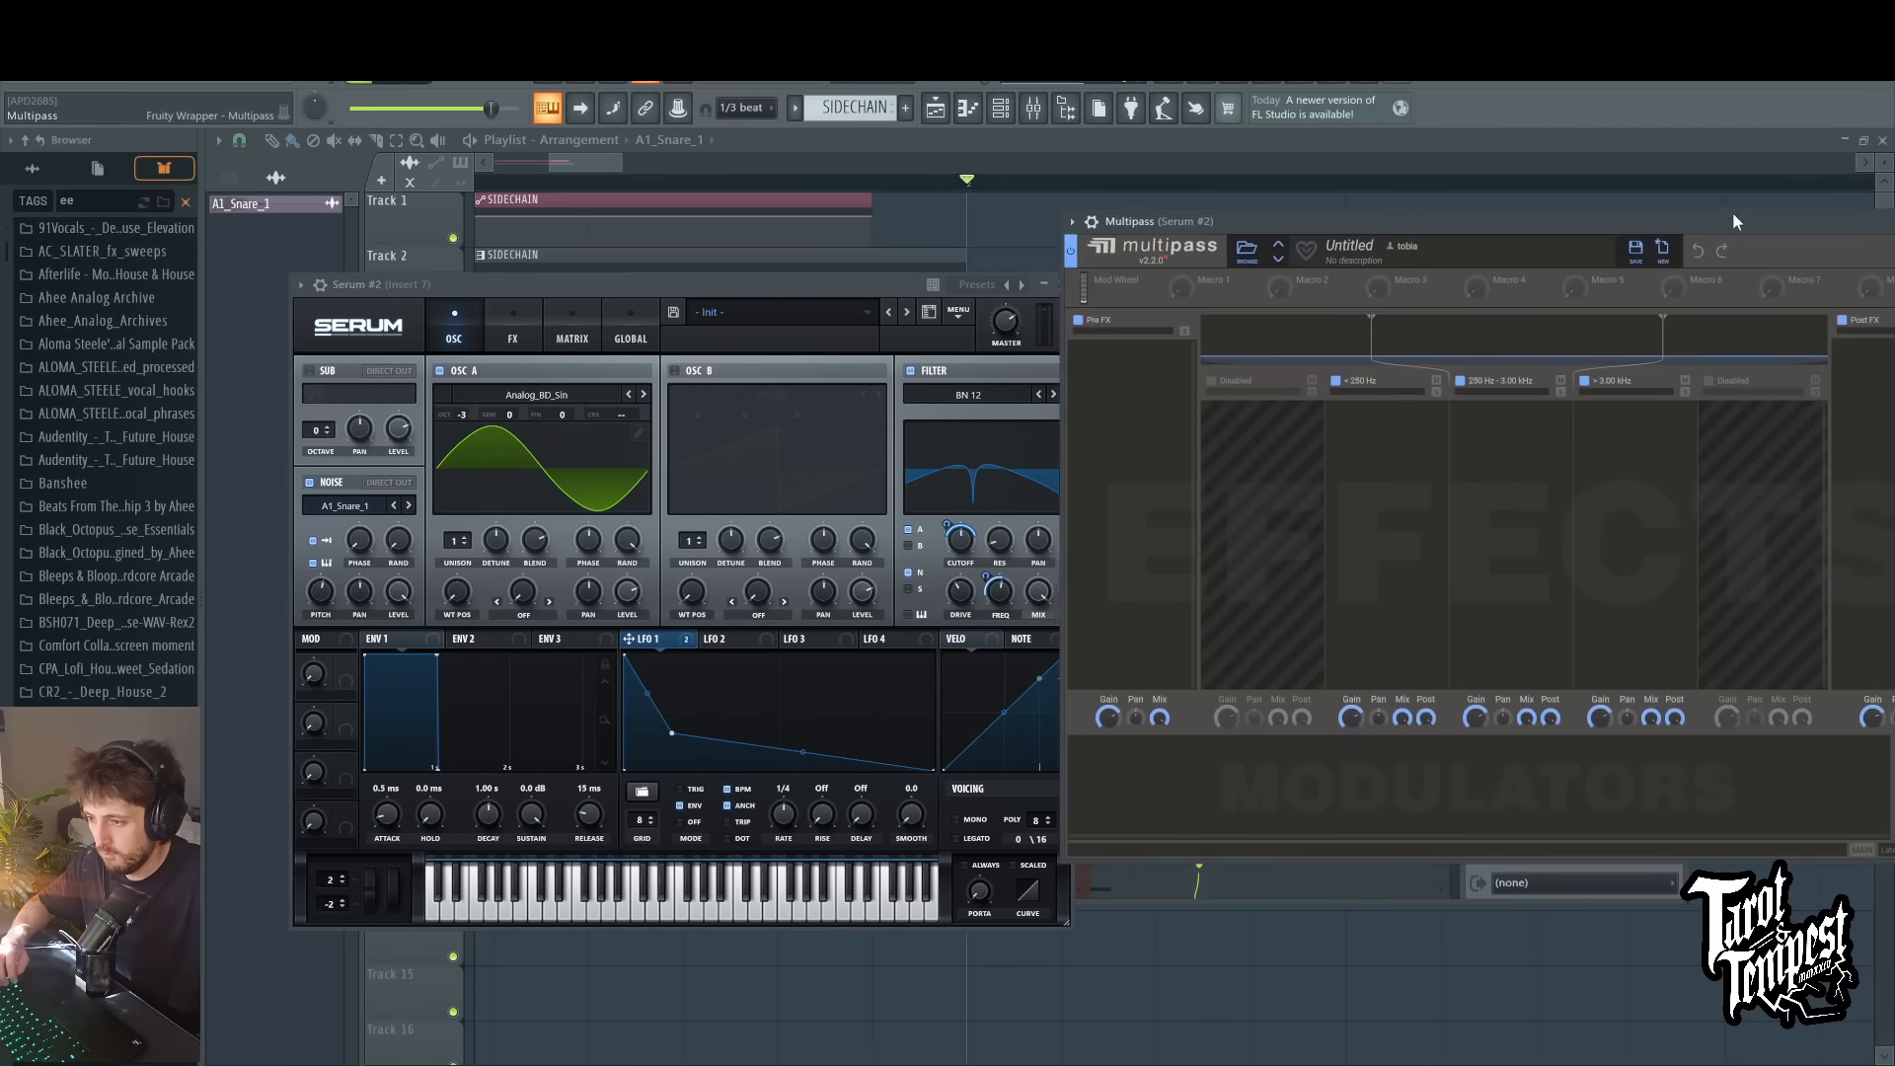
left_click_drag(1734, 218, 1726, 226)
left_click_drag(818, 293, 679, 209)
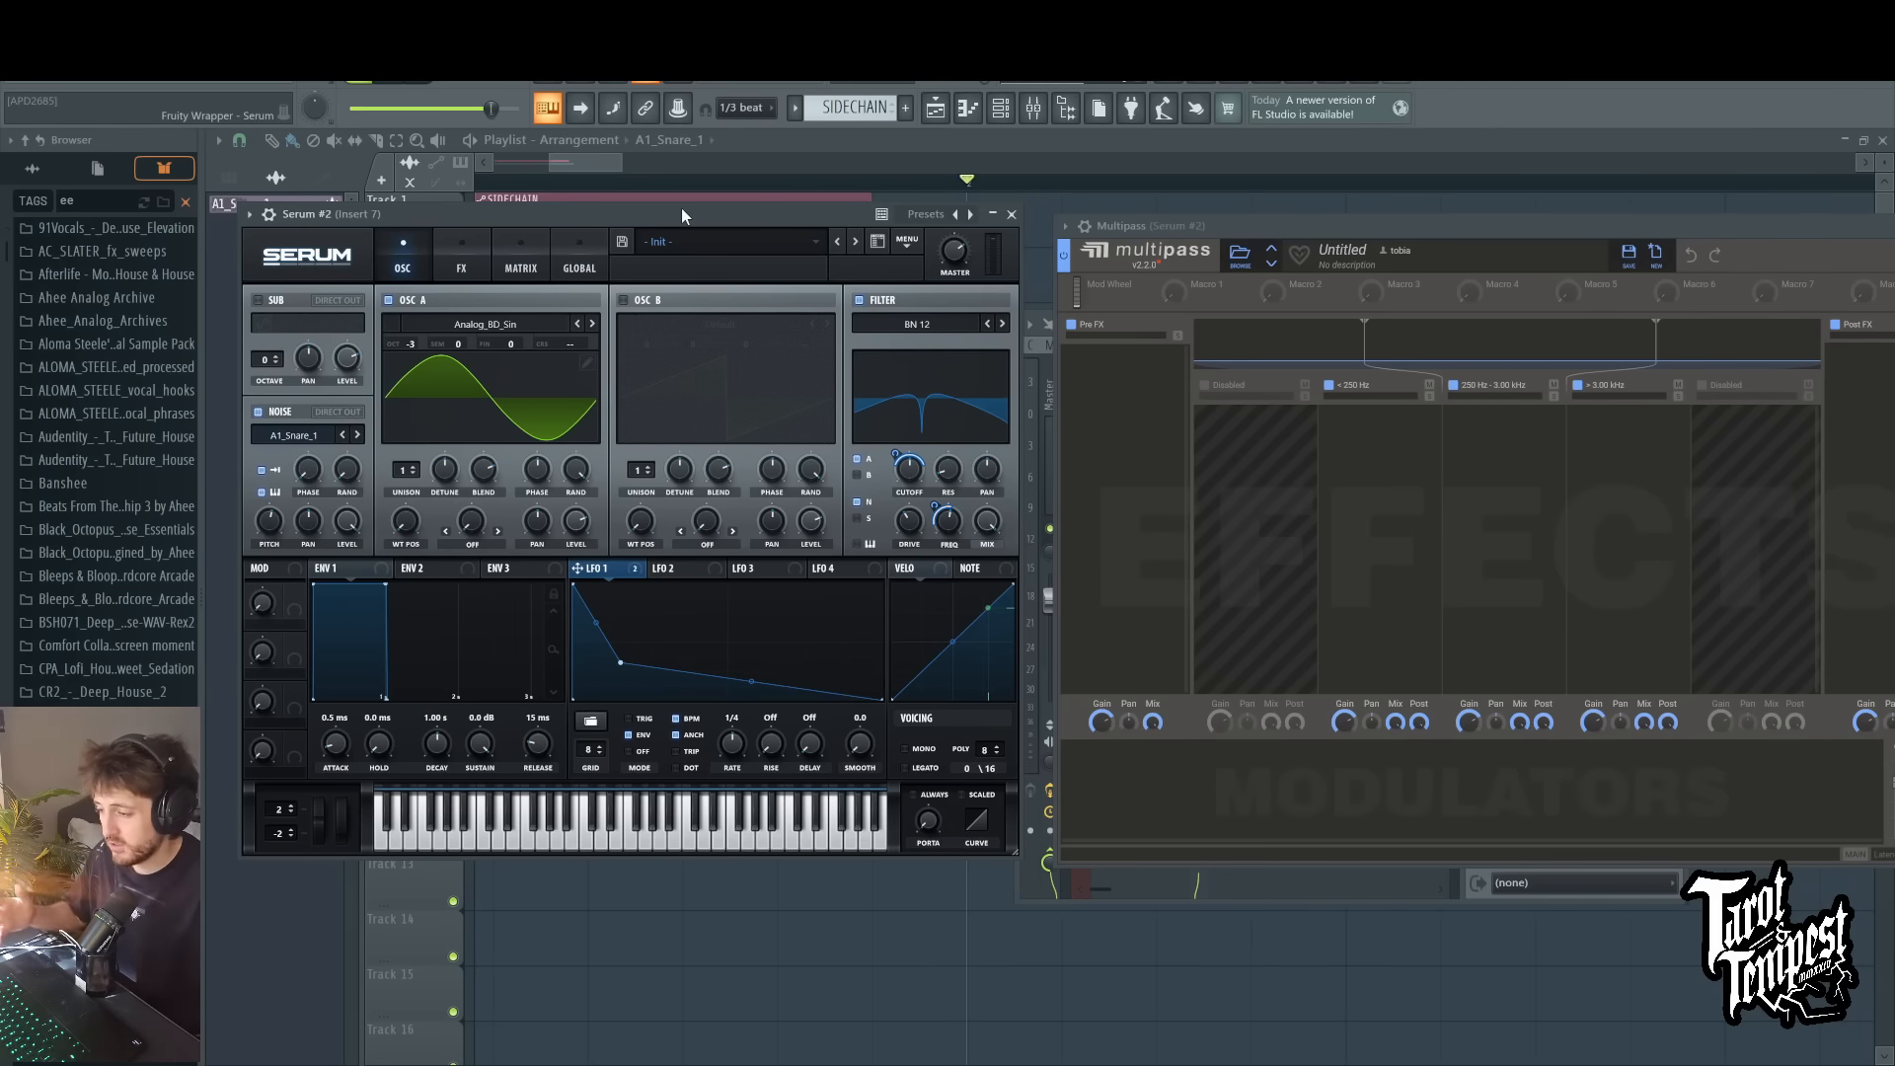
Step: Route LFO 2 to the master tuning in the third modulation matrix row with an amount of 27 and play a test note
left_click(681, 571)
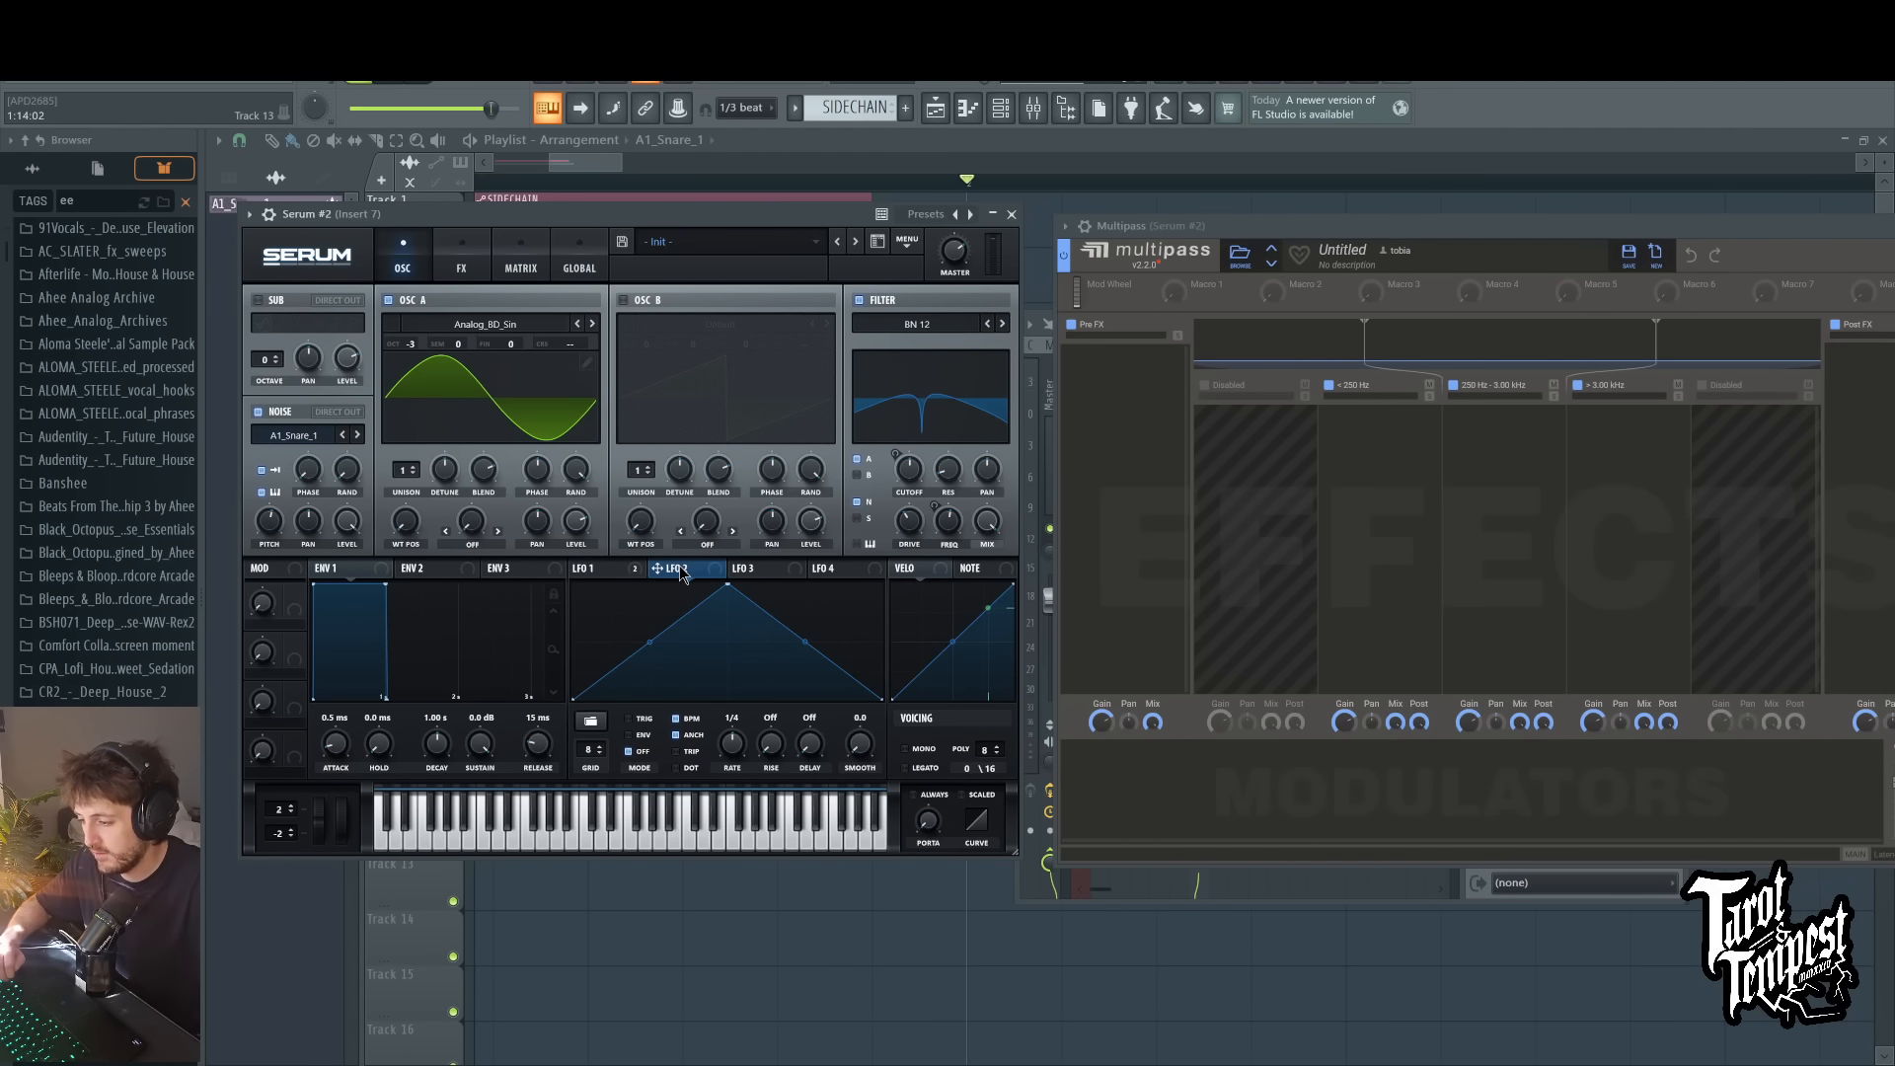
left_click(594, 569)
left_click(679, 570)
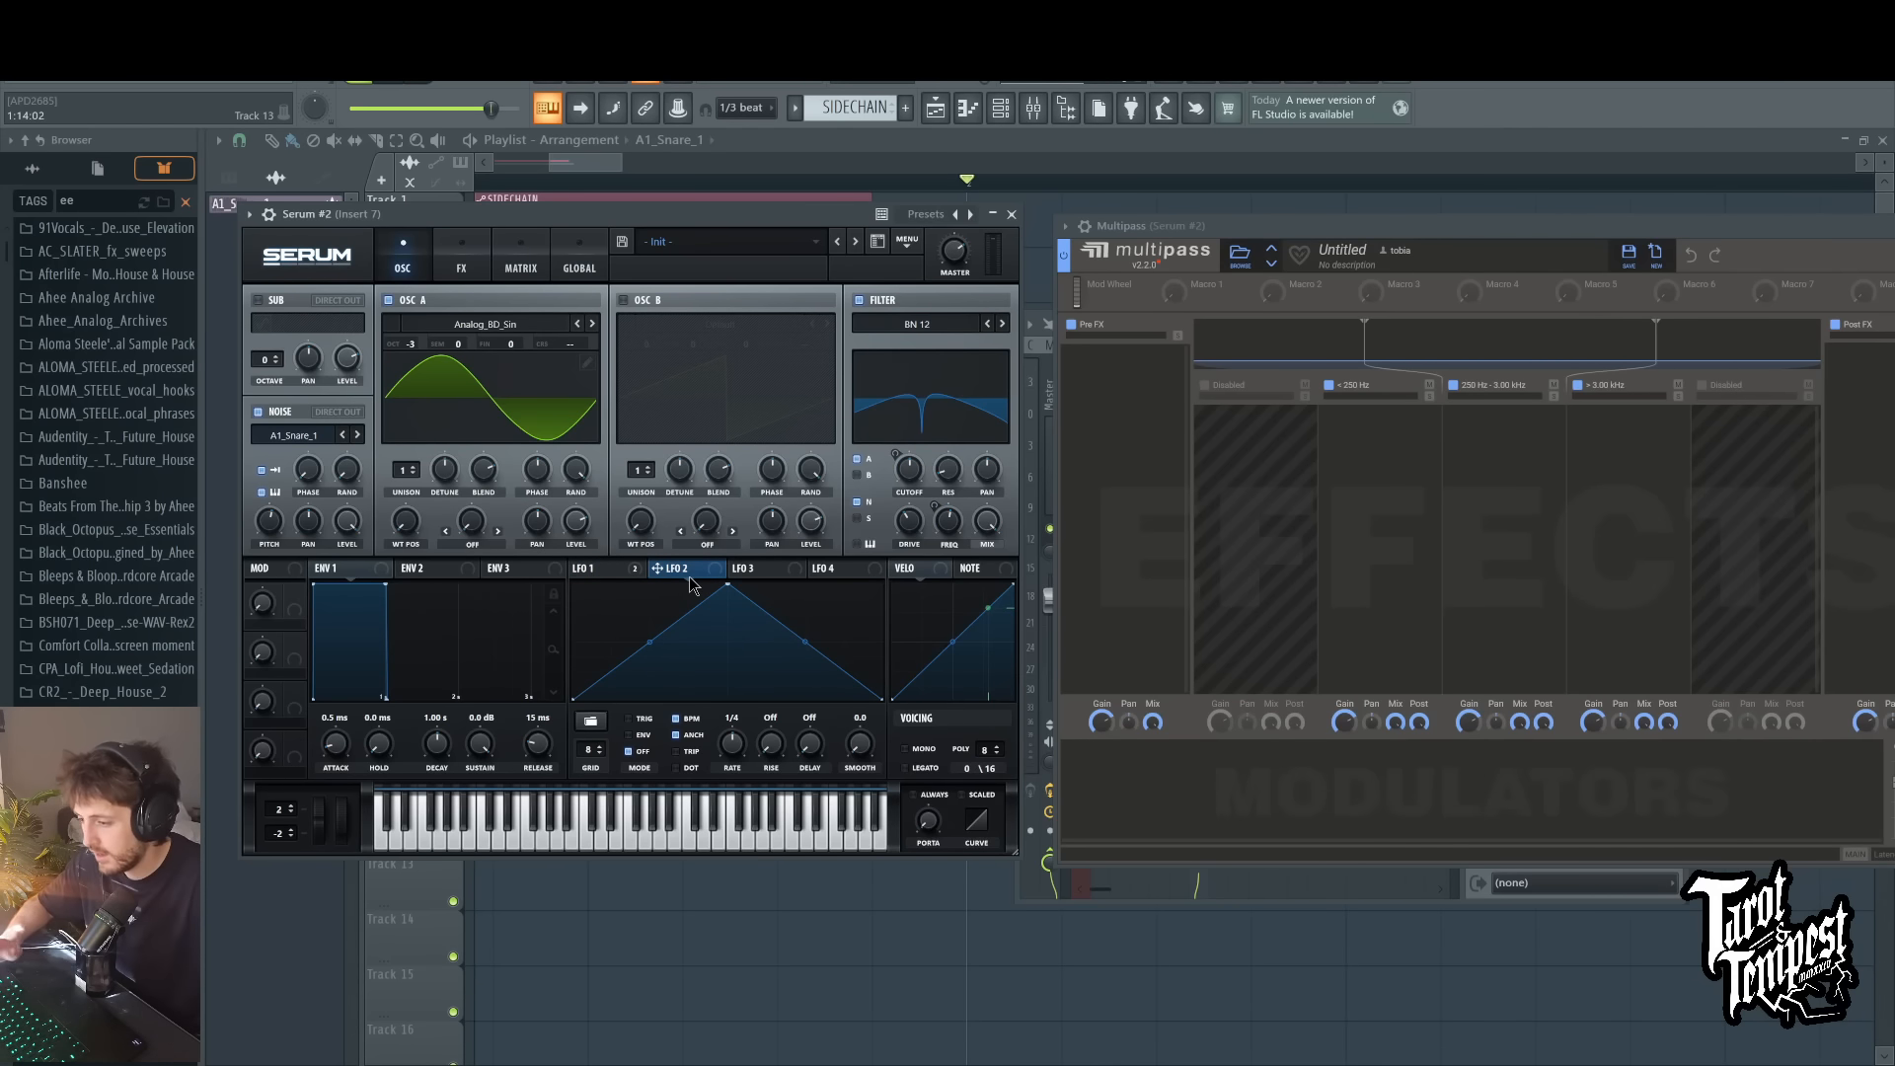
left_click(461, 254)
left_click(524, 254)
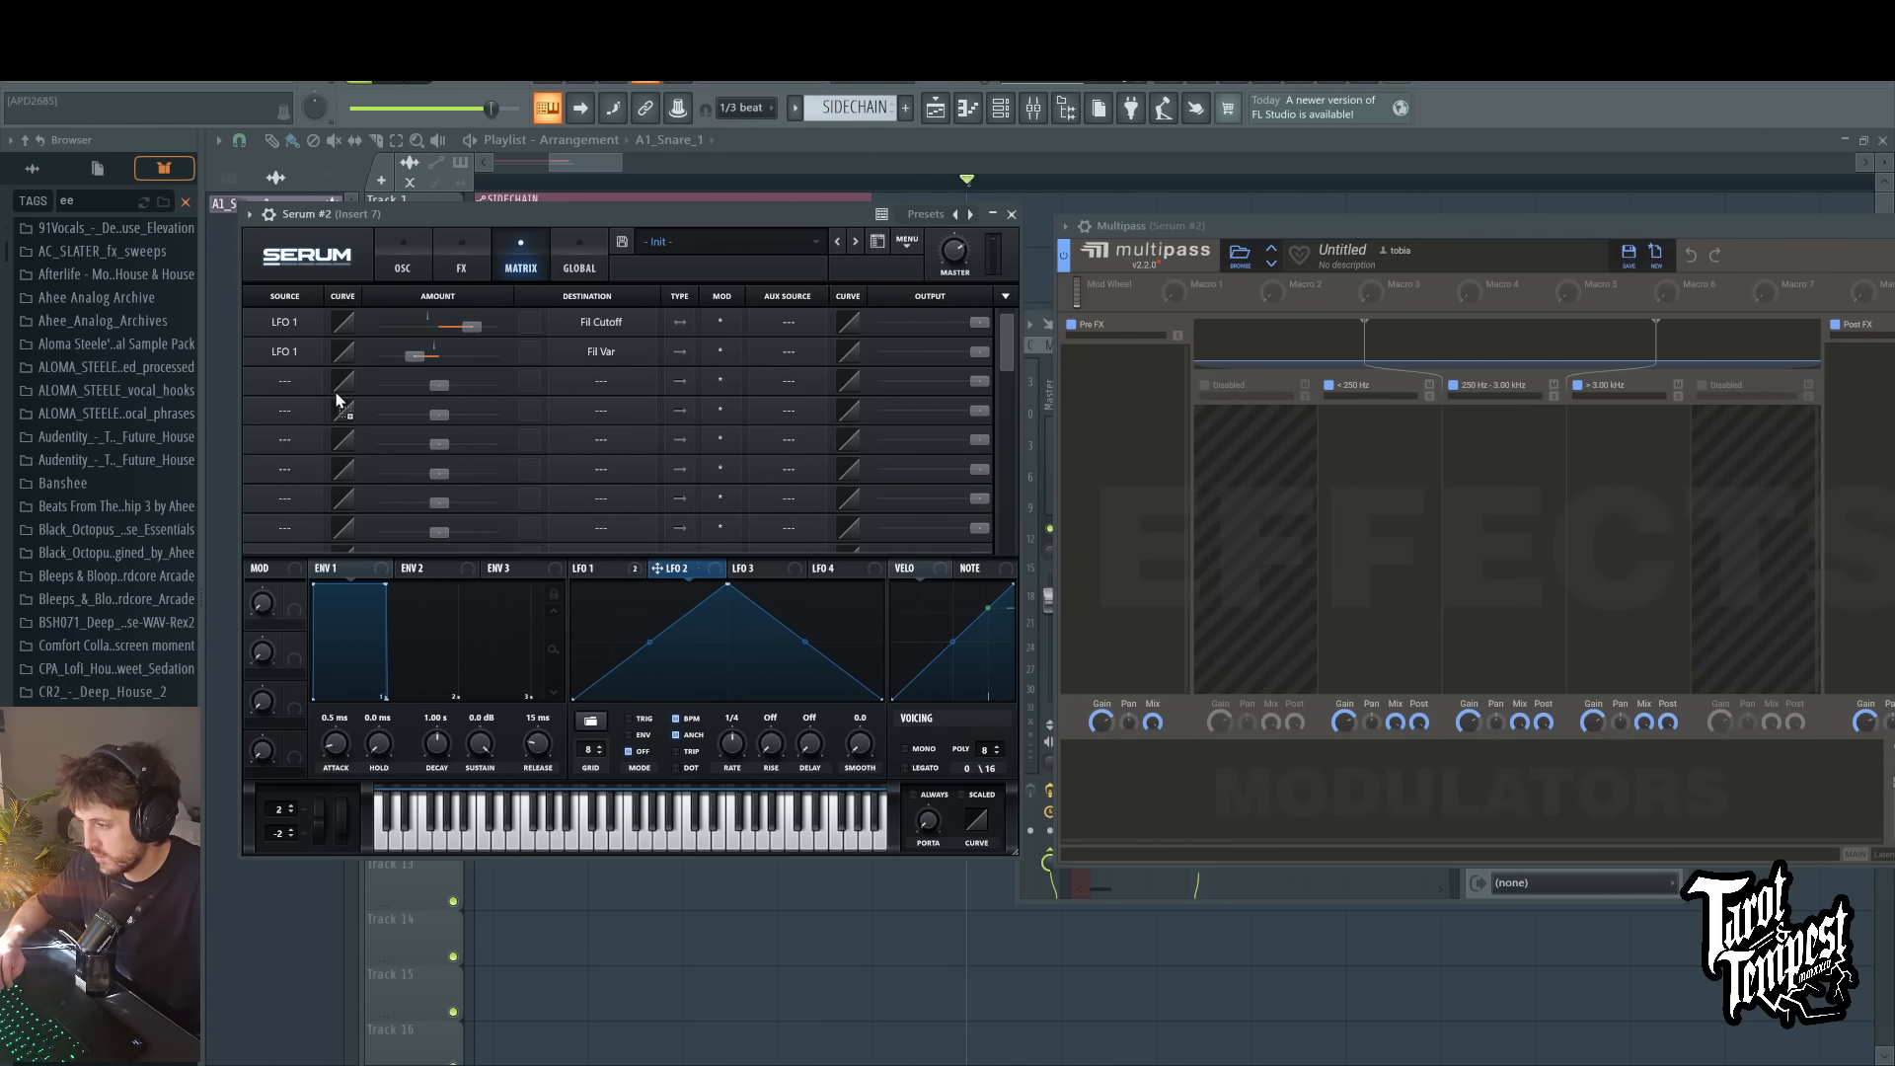
left_click_drag(294, 379, 294, 381)
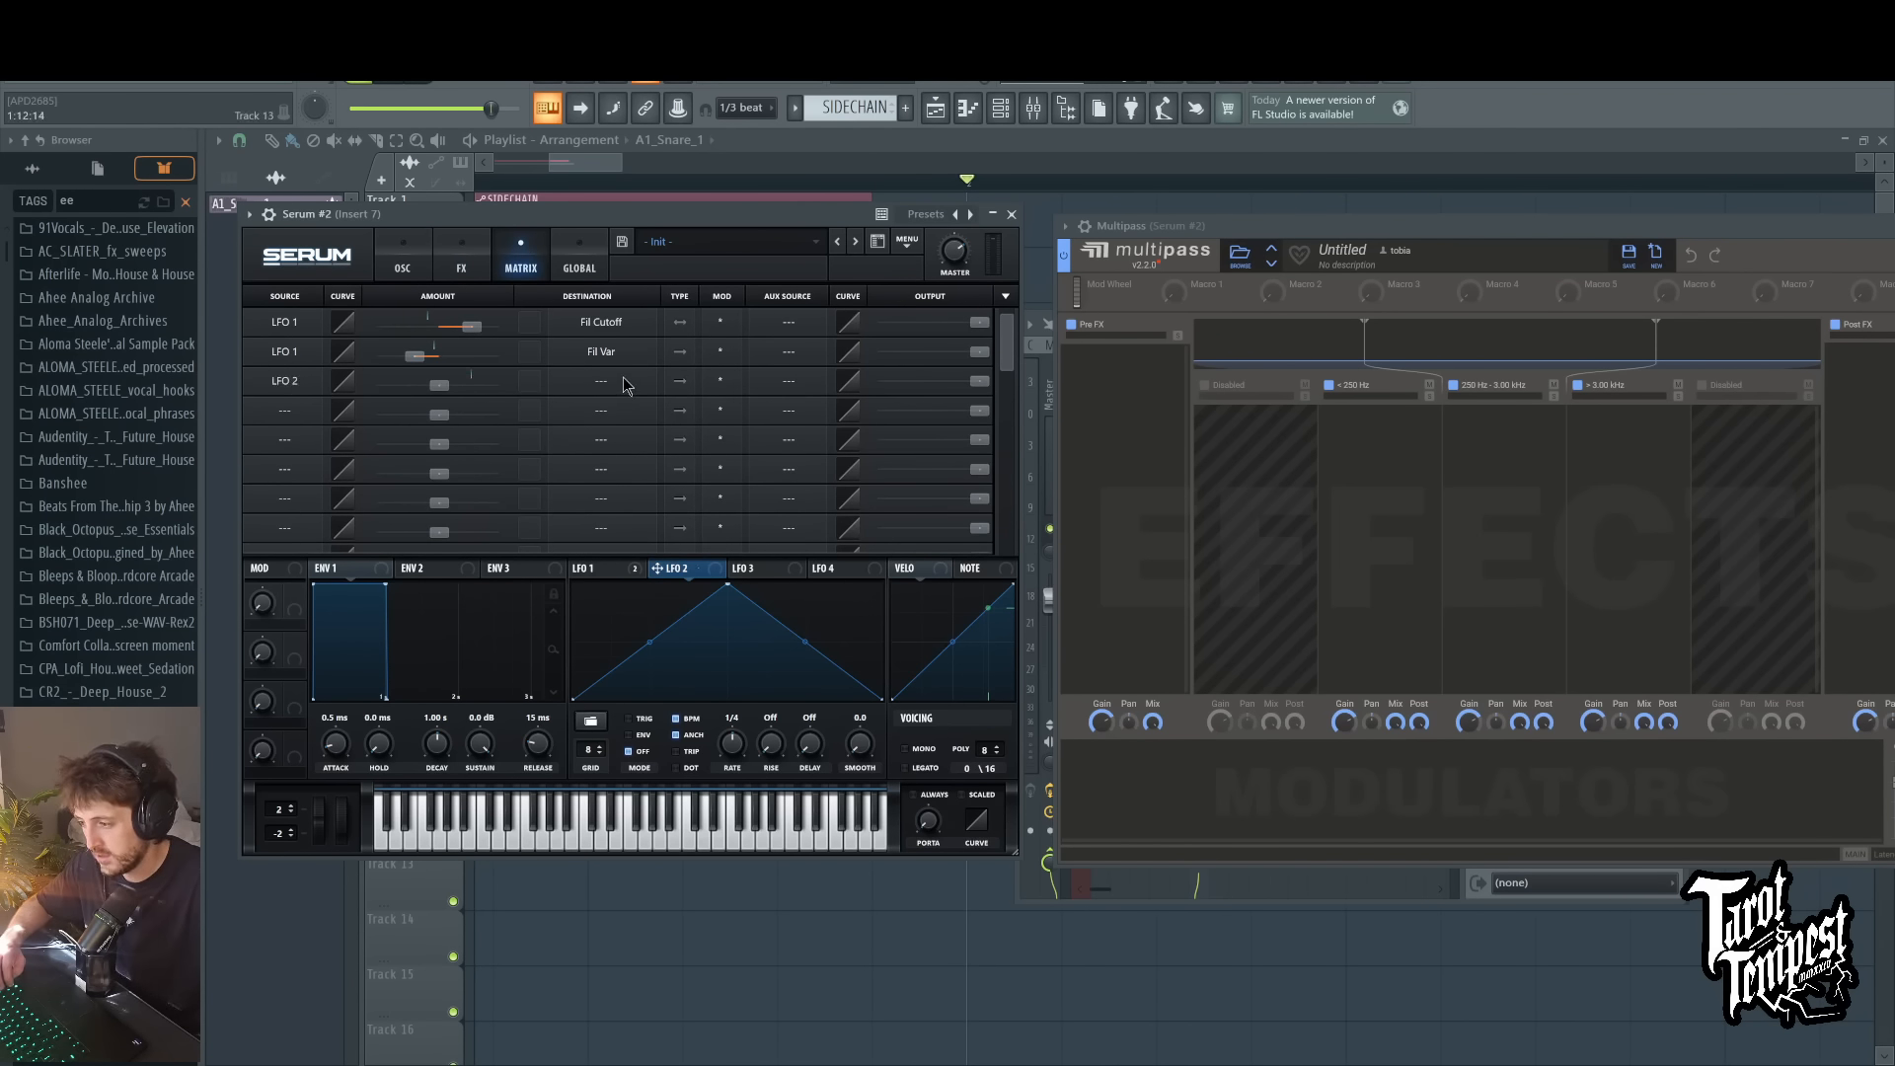
left_click(705, 557)
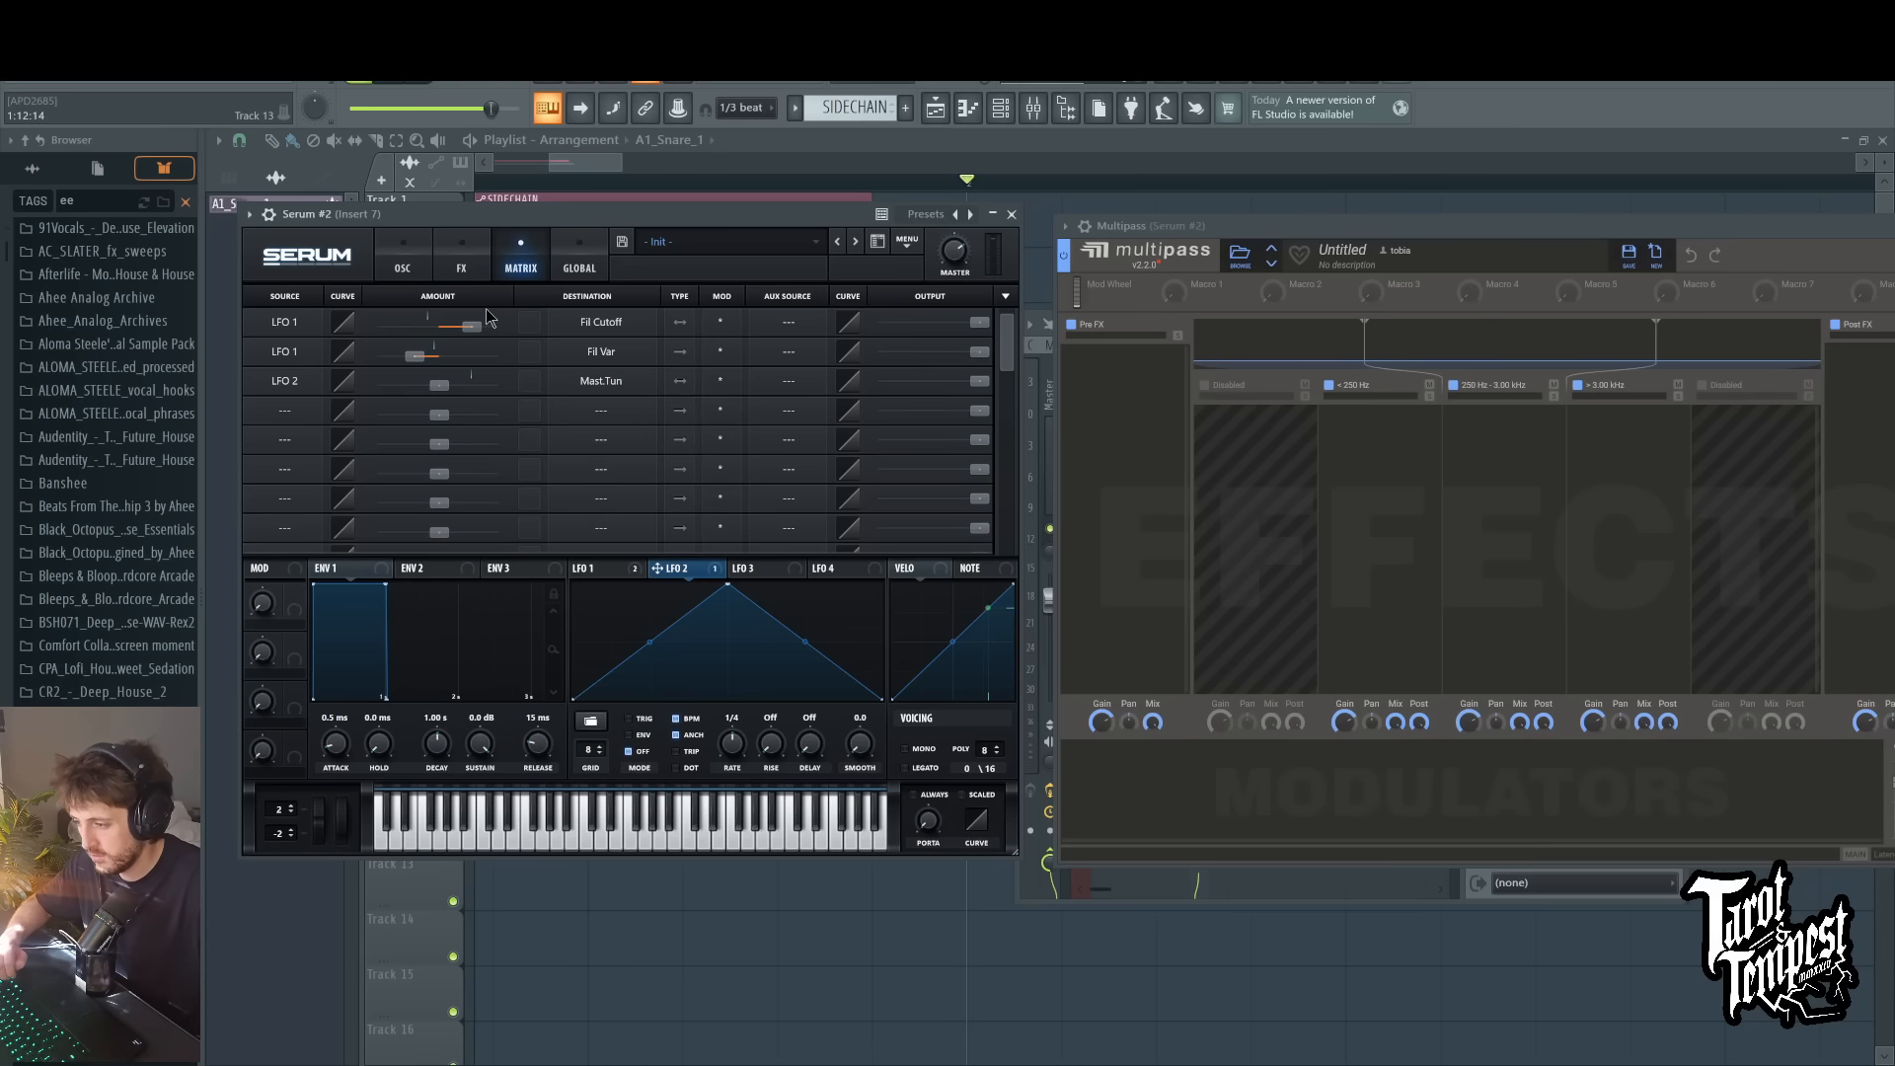
left_click_drag(451, 384, 771, 394)
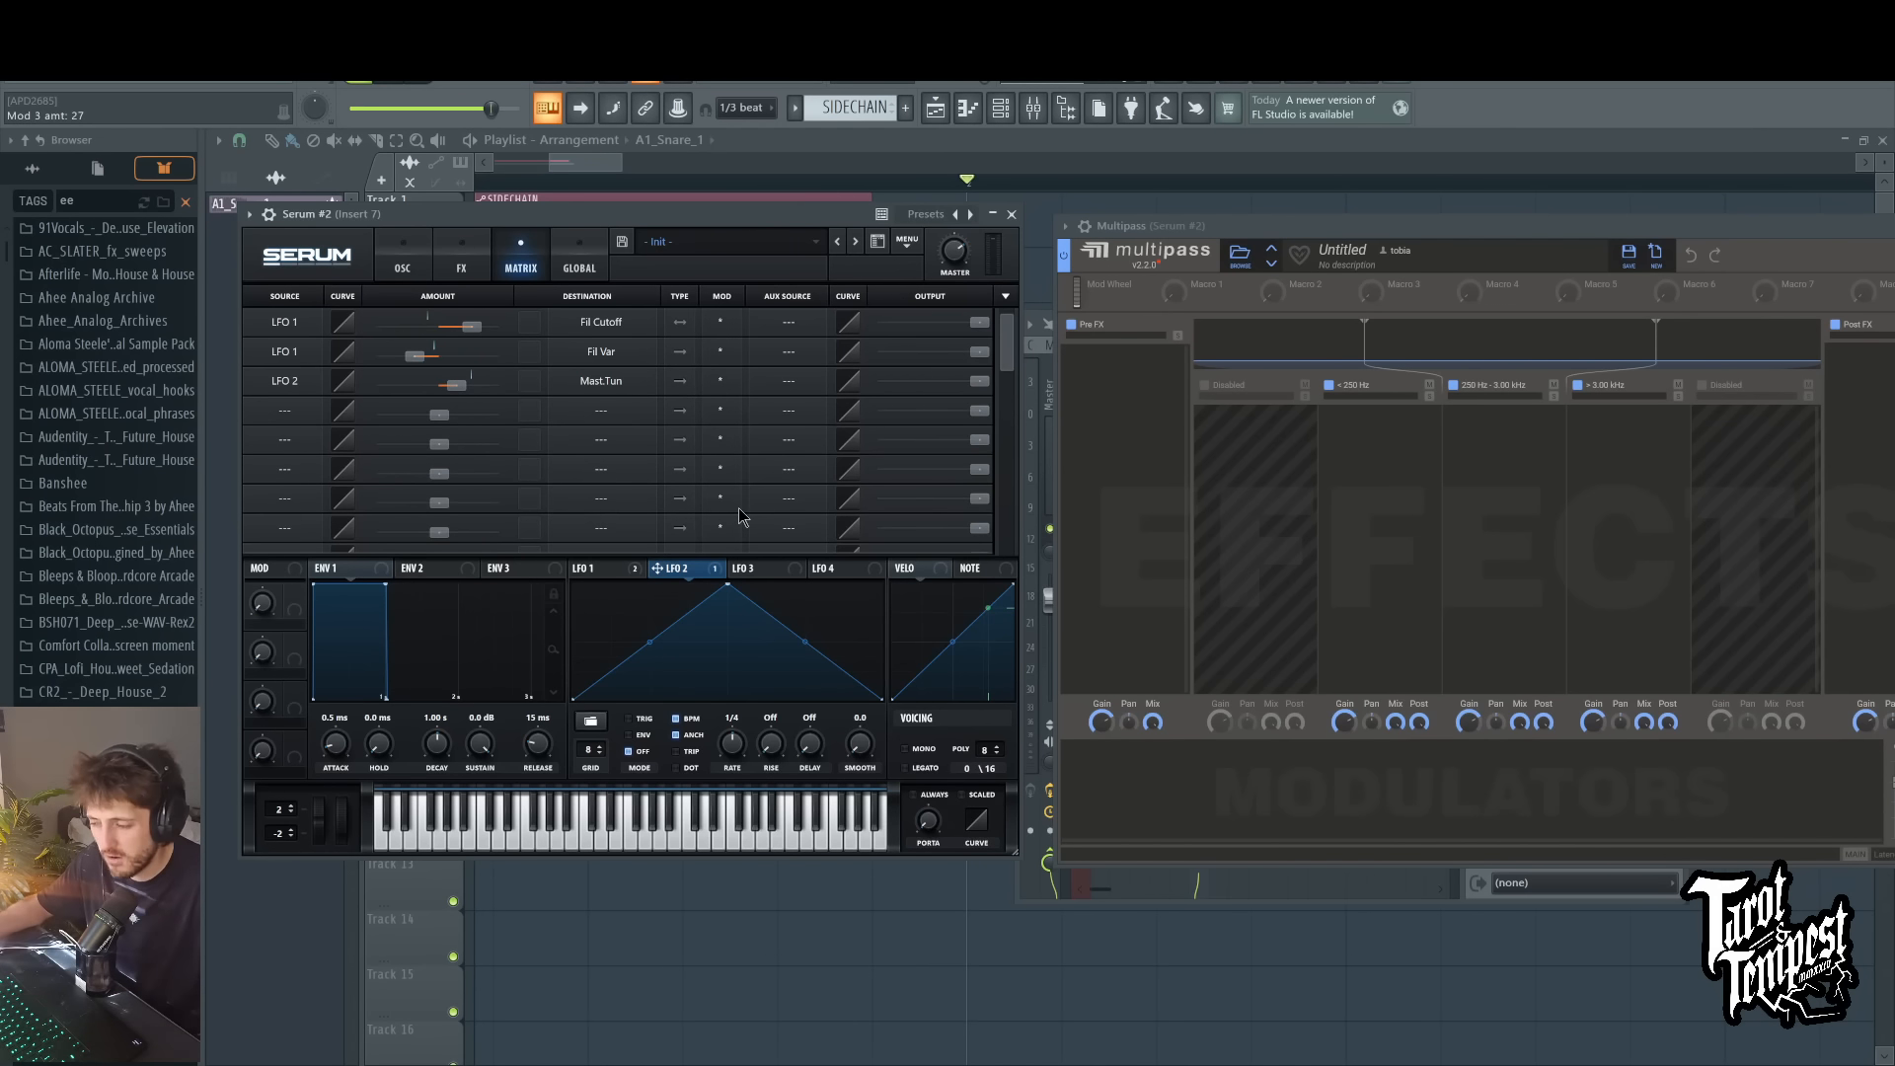
key("d")
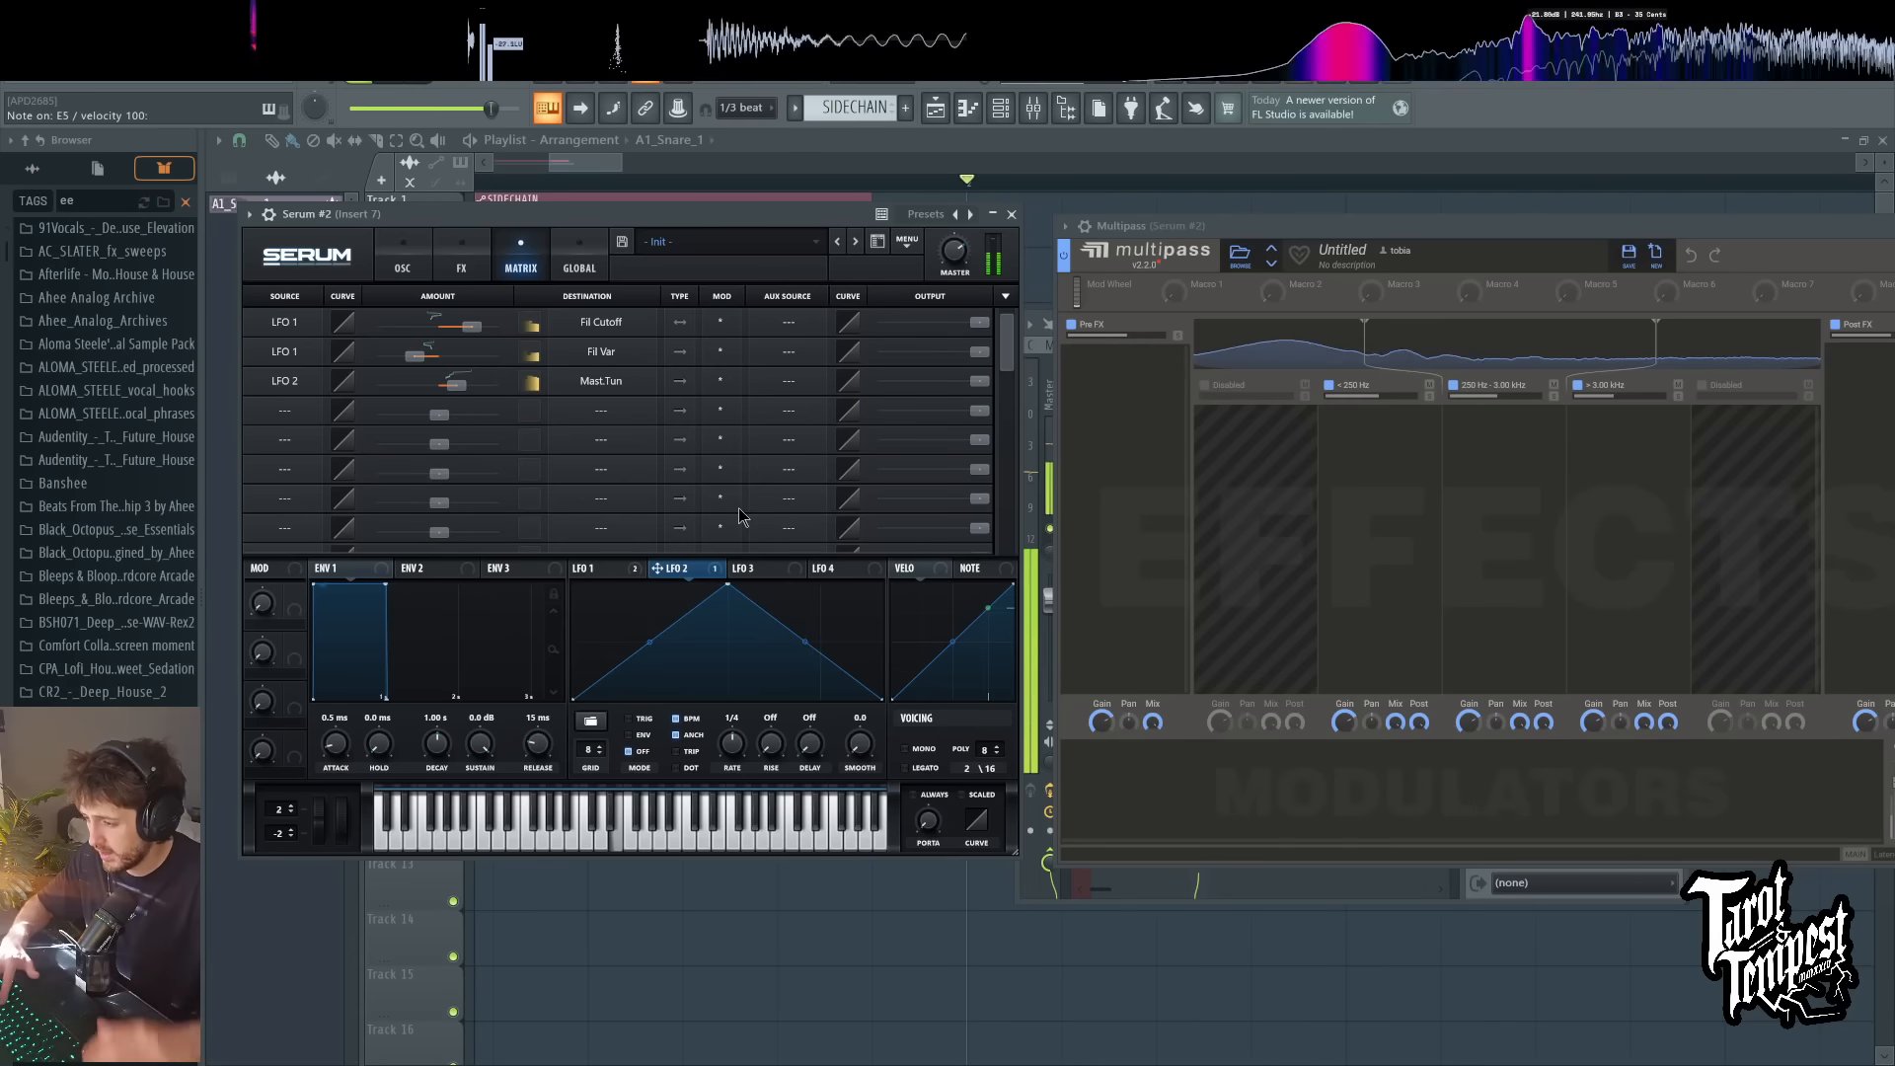
Step: Reshape LFO 2 to start at its peak with an added low point, set it to ENV mode, and play test notes
left_click_drag(728, 586, 573, 584)
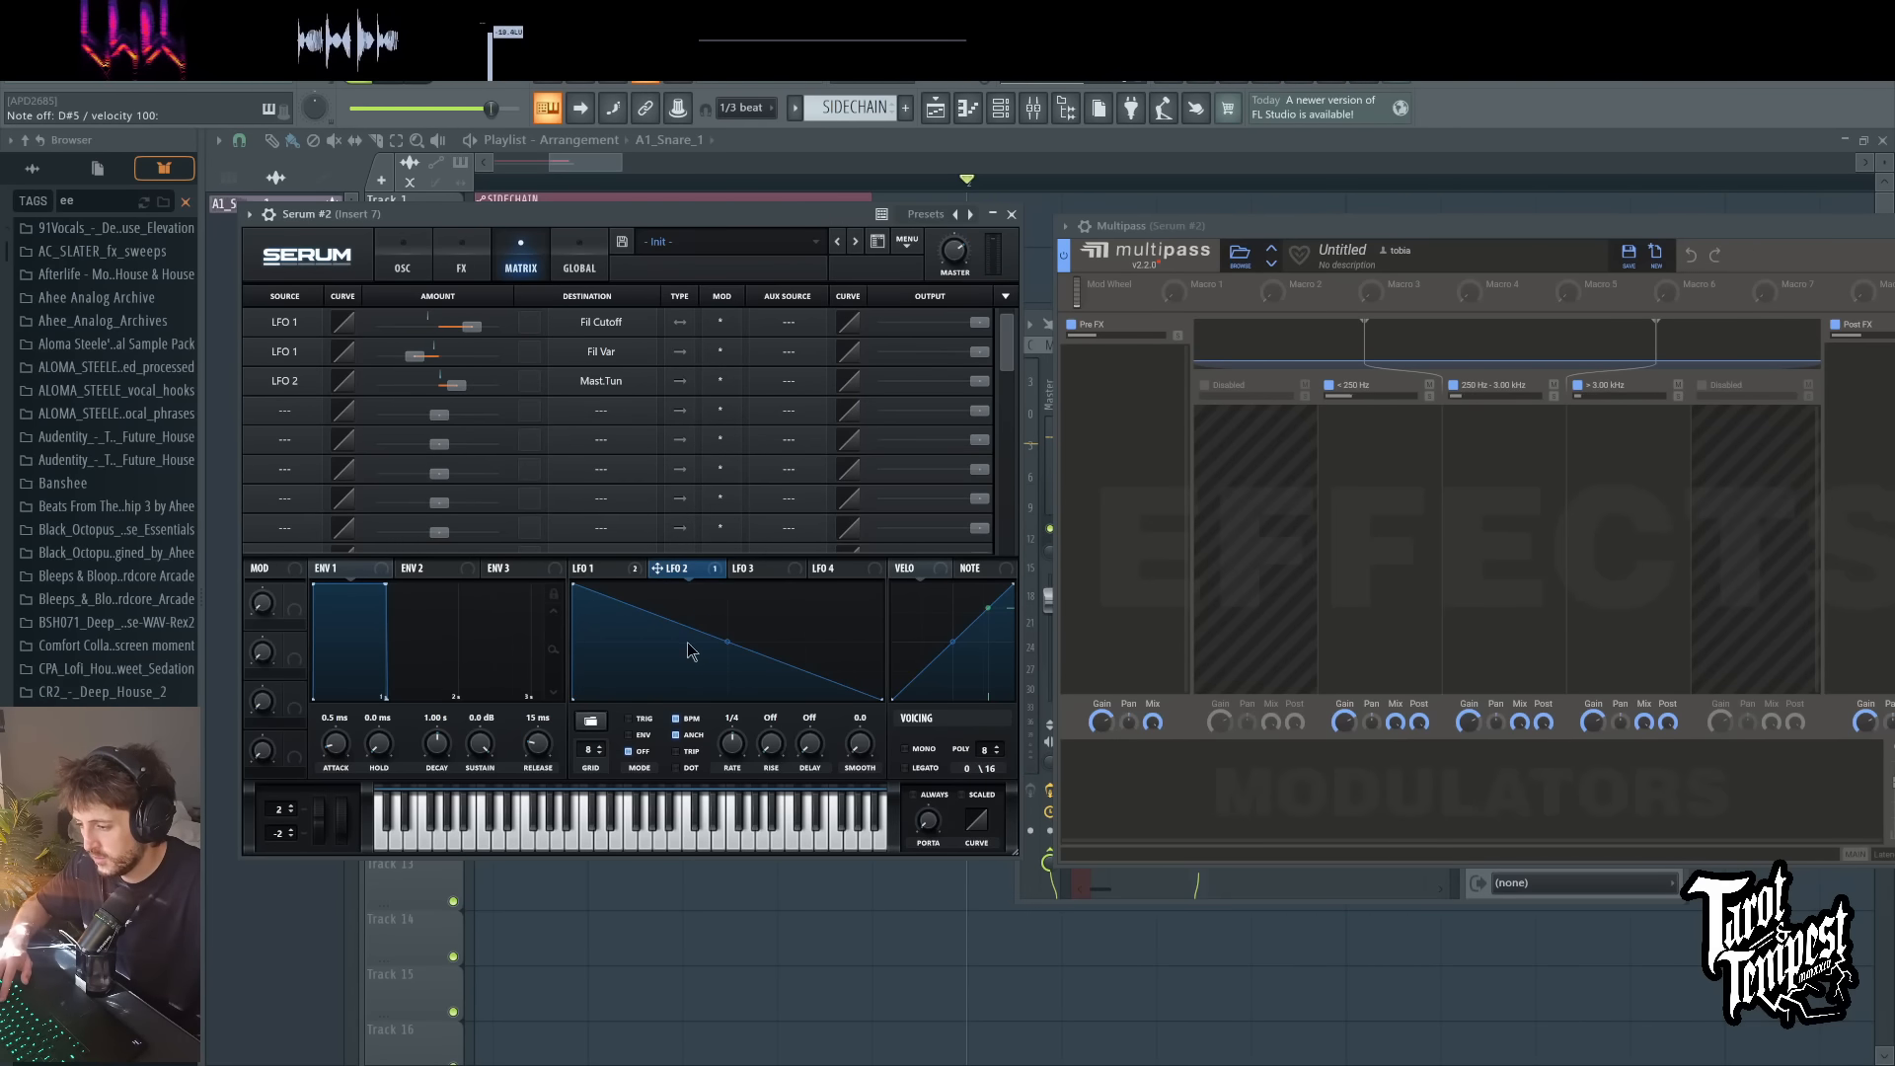
double_click(643, 680)
left_click(638, 735)
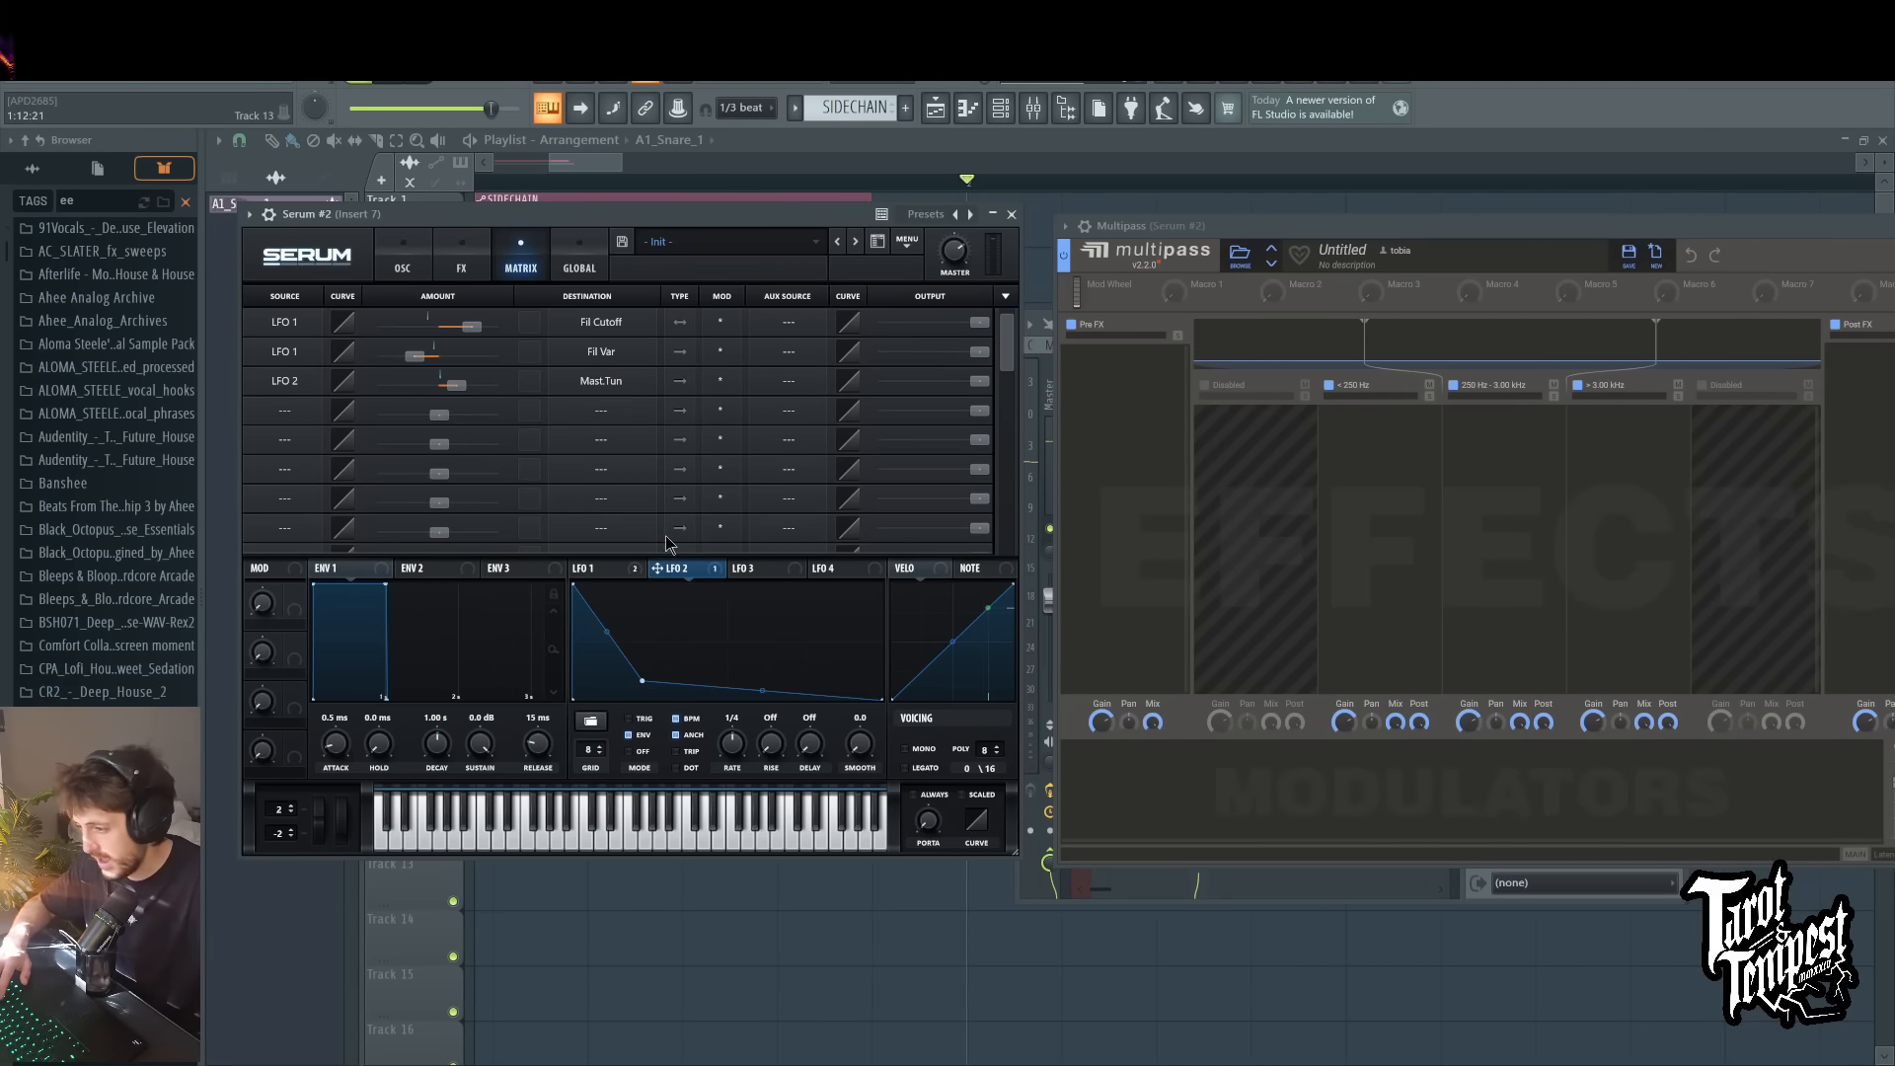
key("c")
key("c")
key("c")
key("c")
key("c")
Step: Tighten LFO 2 into a very short, steep curved decay to zero while playing test notes
left_click_drag(607, 633, 638, 700)
key("c")
key("c")
key("c")
key("c")
key("n")
key("n")
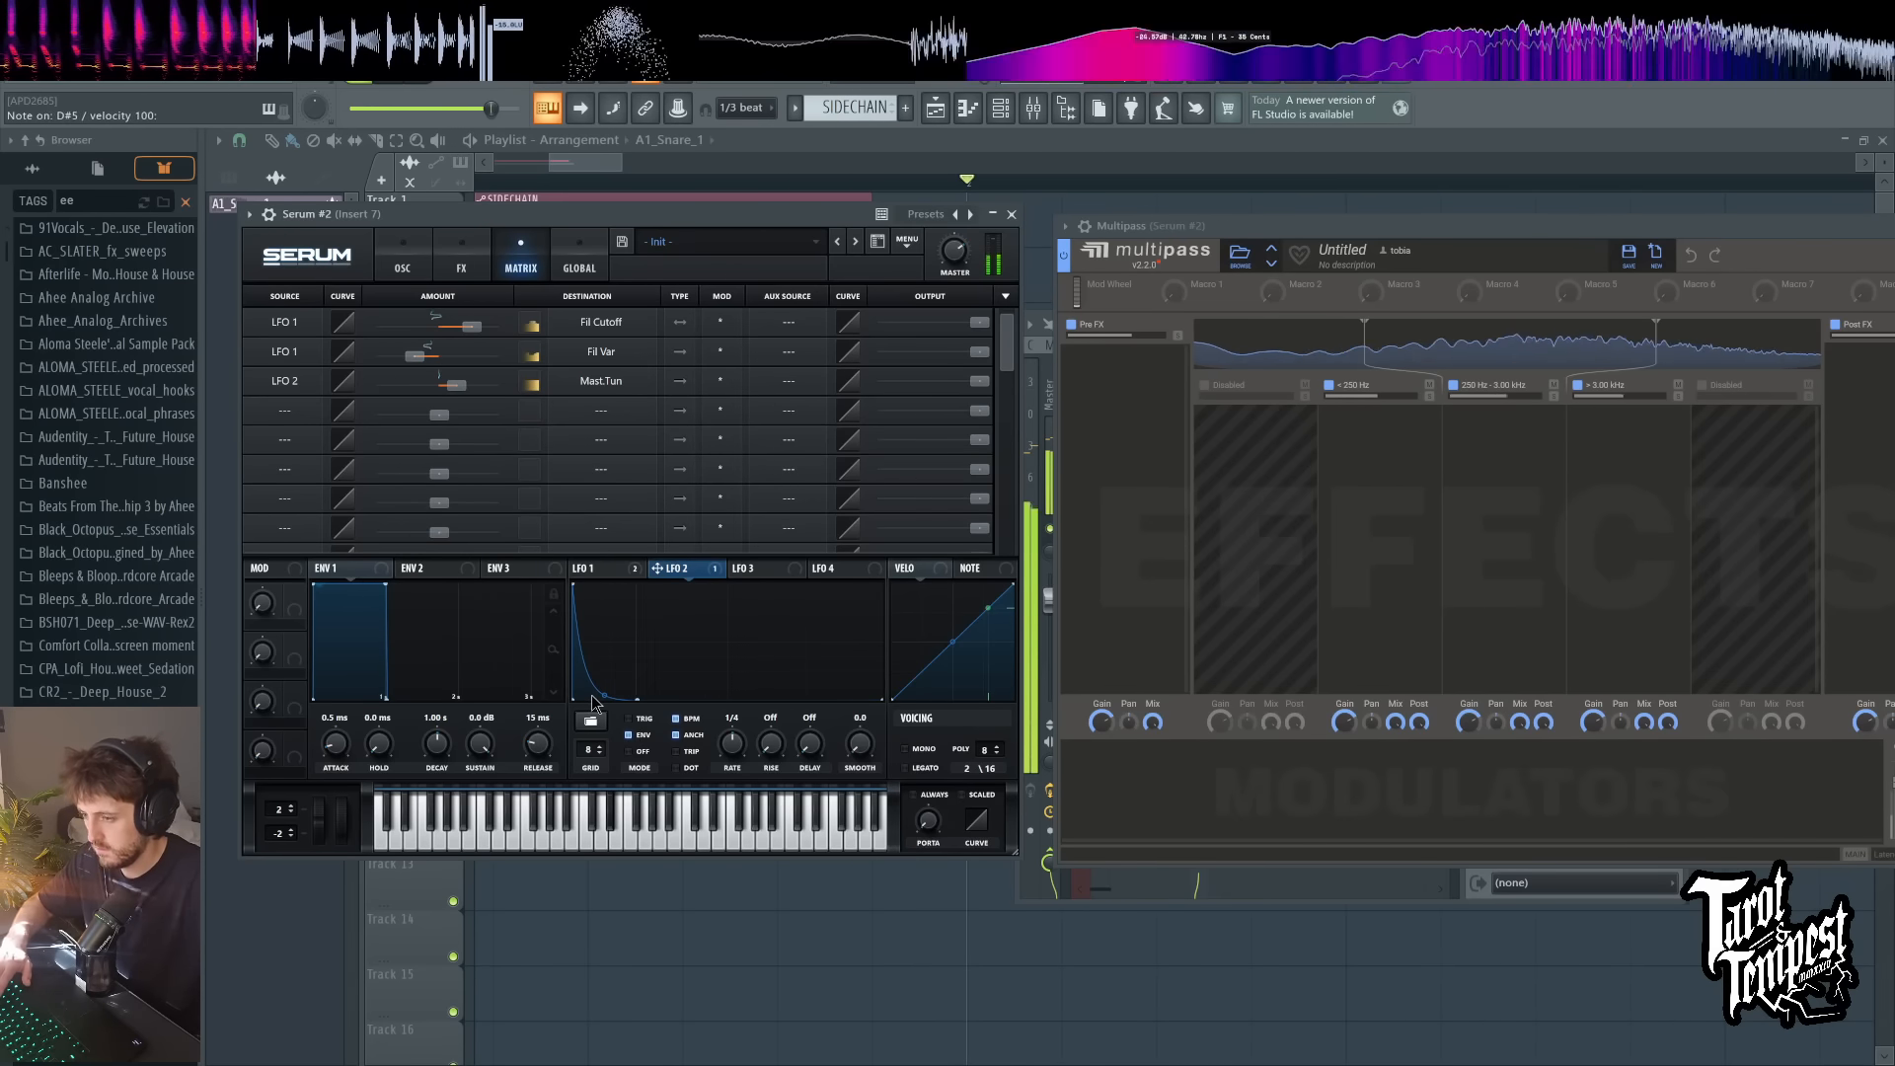
key("x")
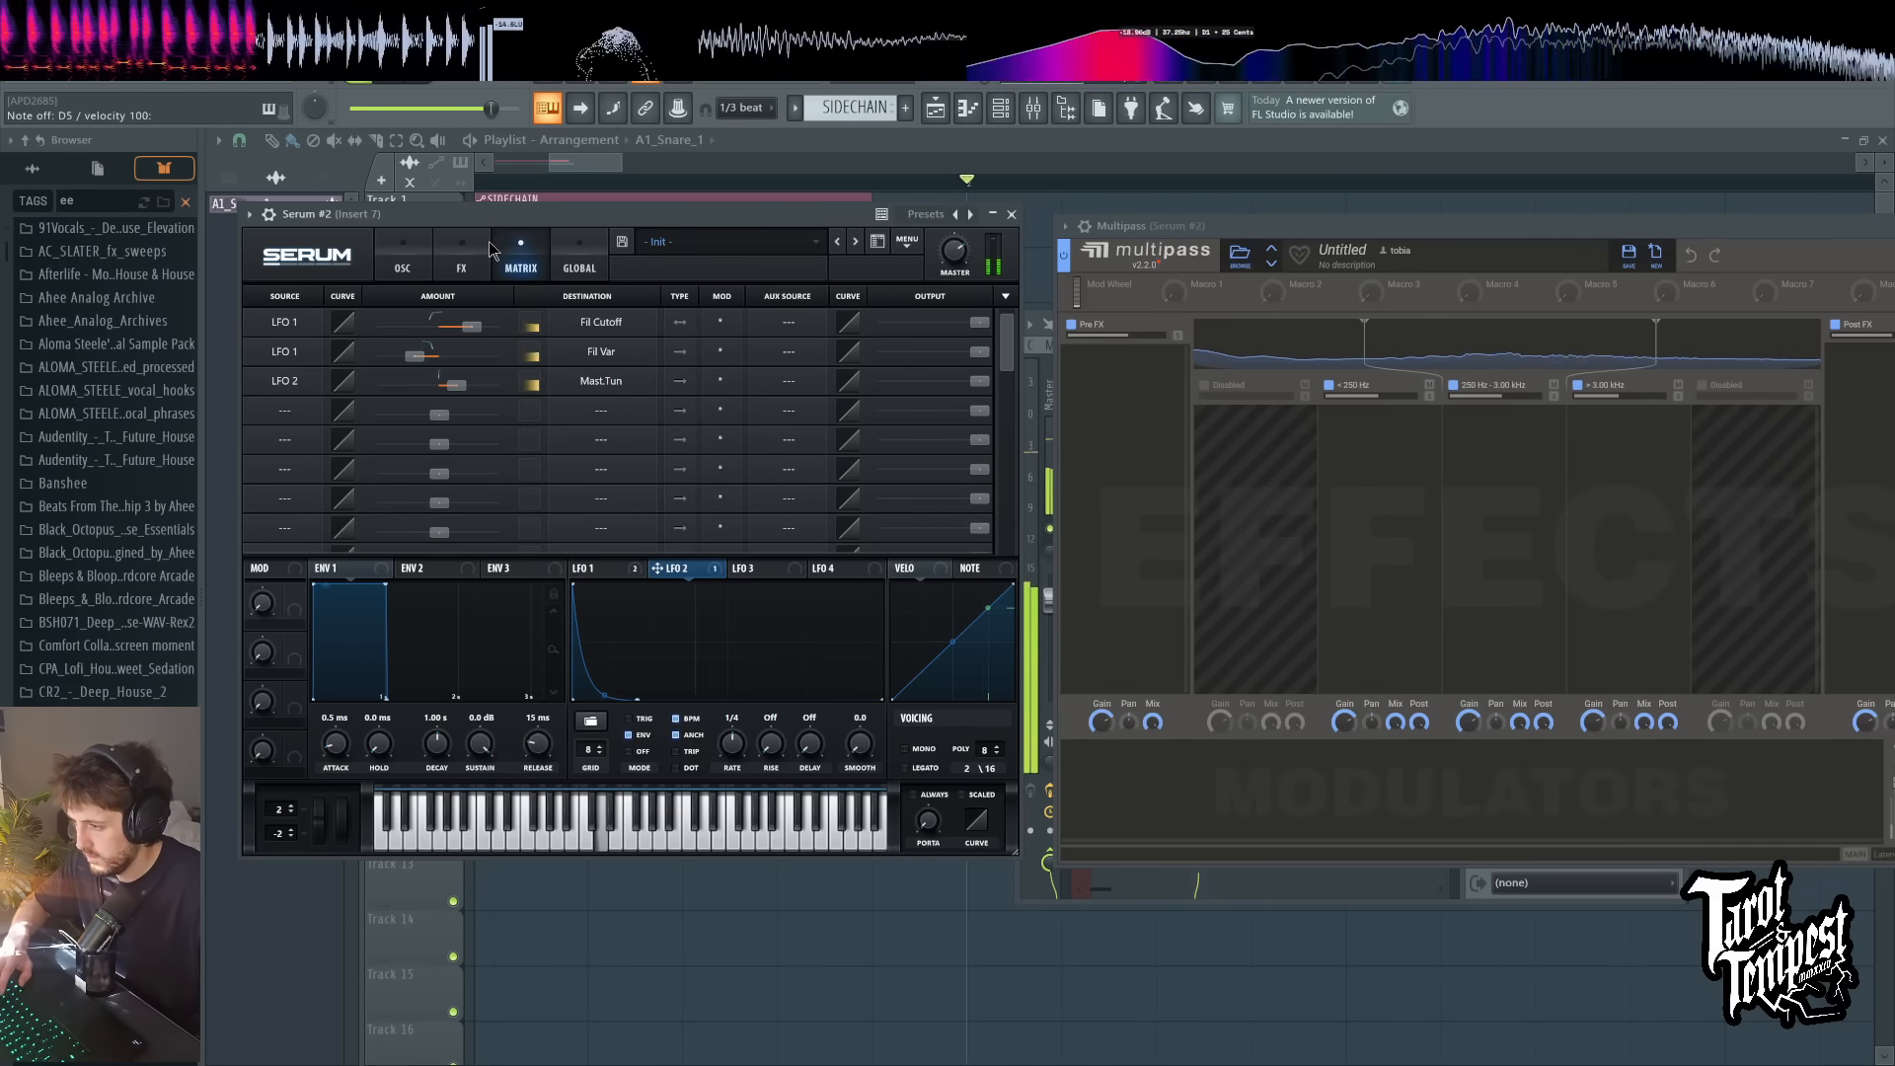
Step: Enable the Tube distortion in Serum's effects and raise its drive while playing test notes
left_click(461, 259)
left_click(276, 326)
left_click_drag(811, 314, 829, 292)
key("d")
key("d")
key("d")
key("d")
key("d")
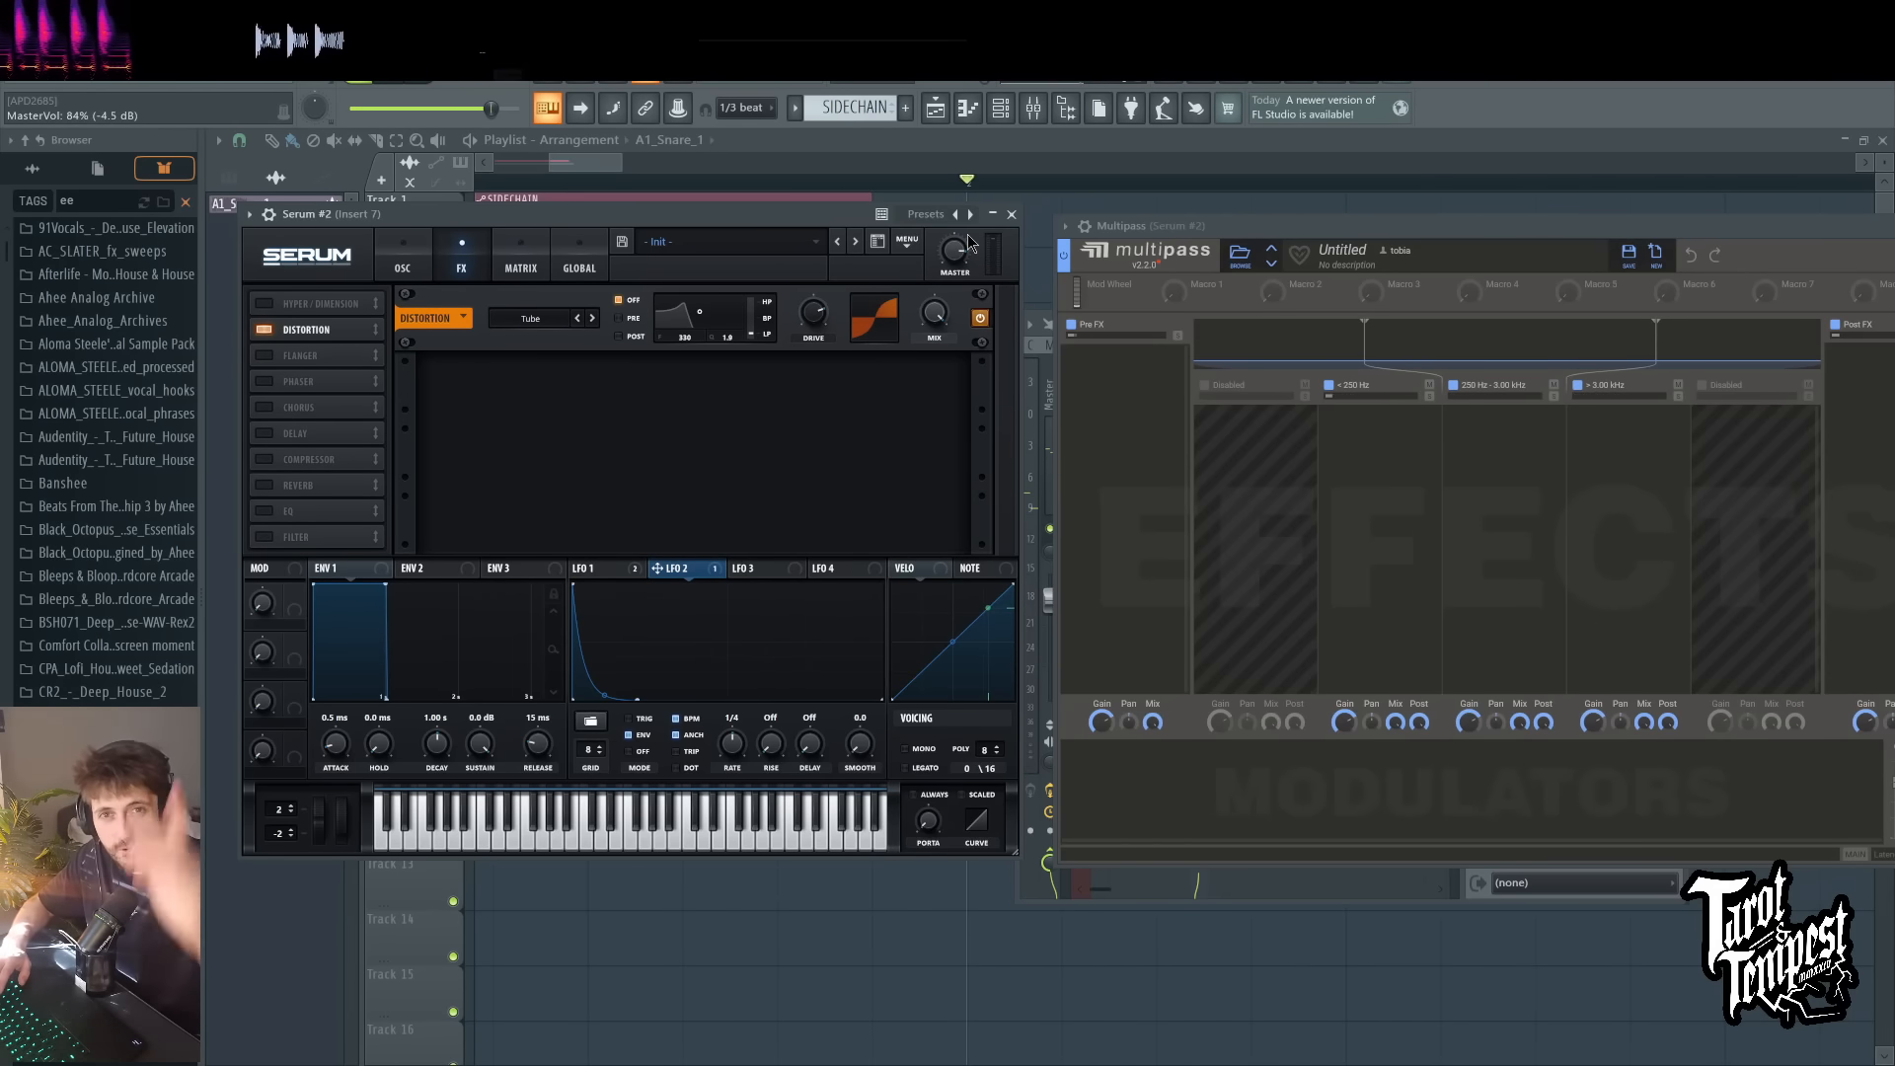
key("d")
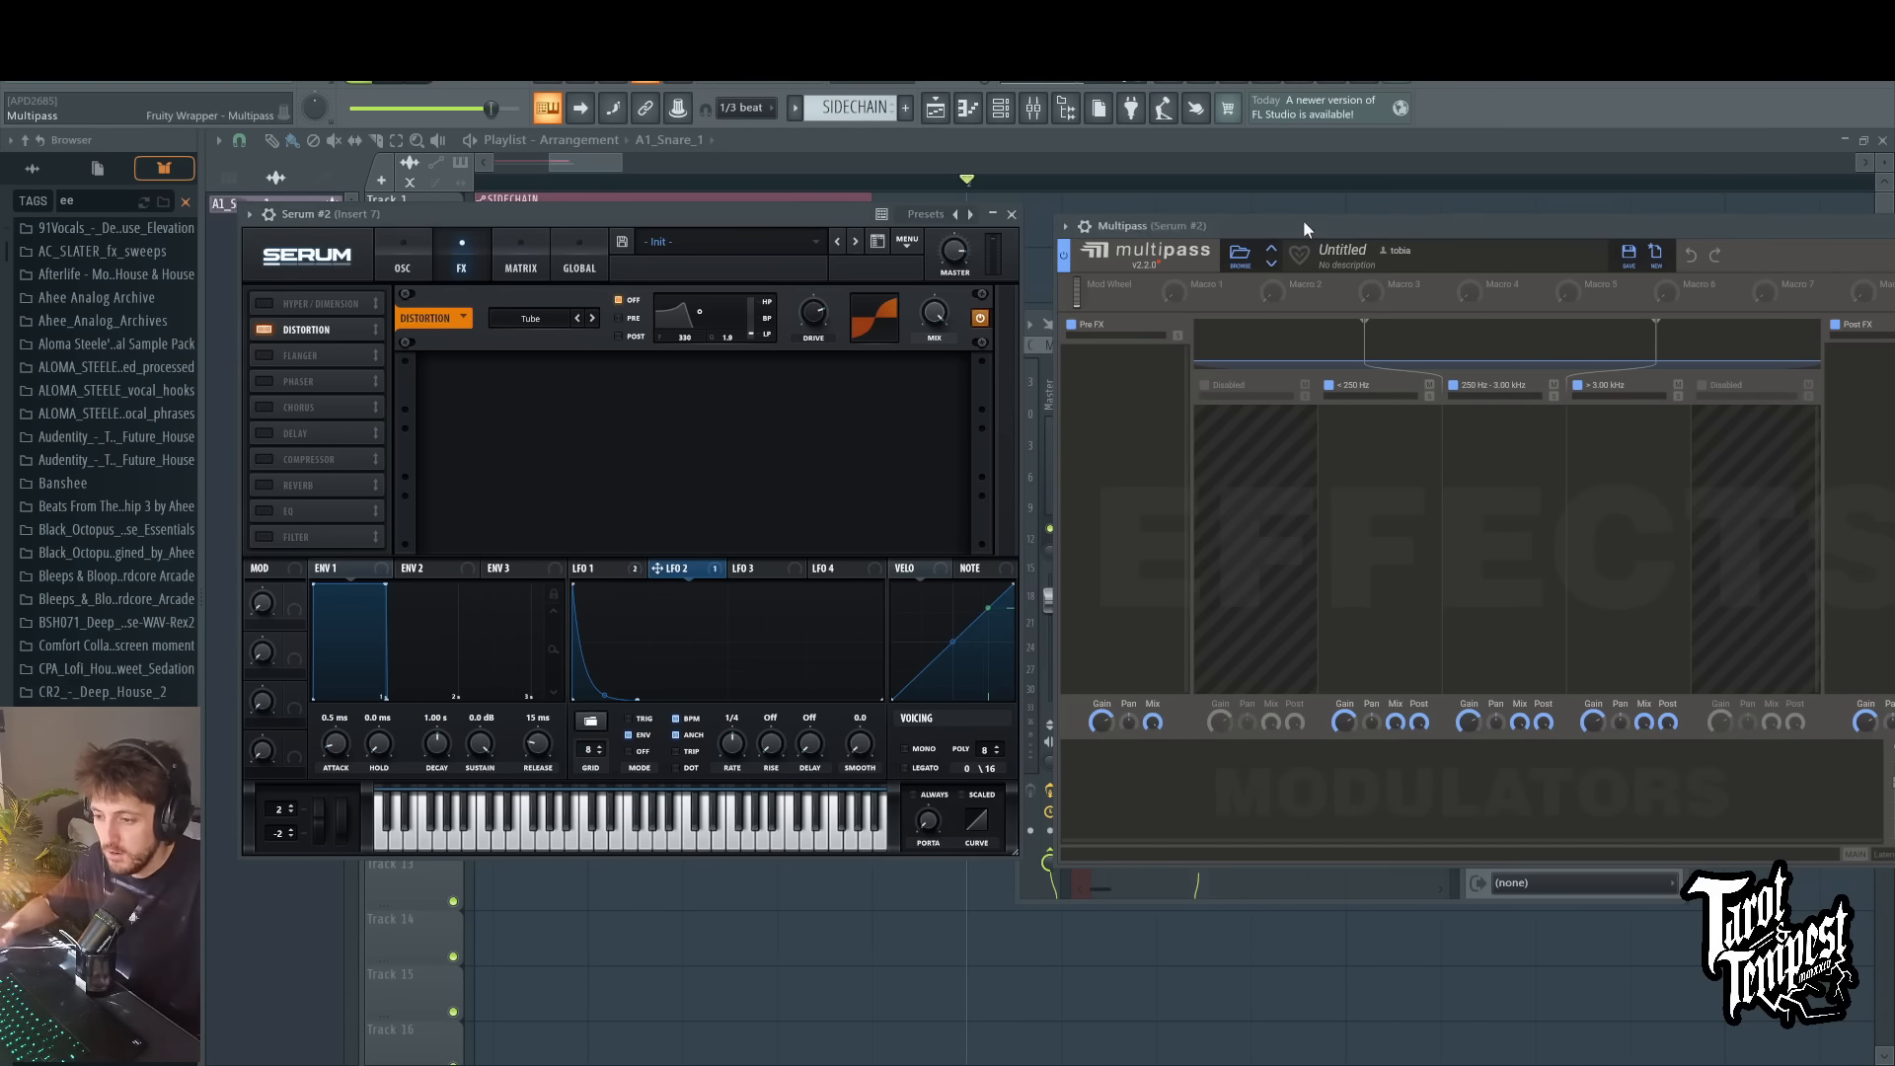
Step: Add a nested Multipass to Multipass's Post FX lane and load the N.O.T.T. preset in it
left_click_drag(1302, 222, 814, 153)
left_click(1390, 308)
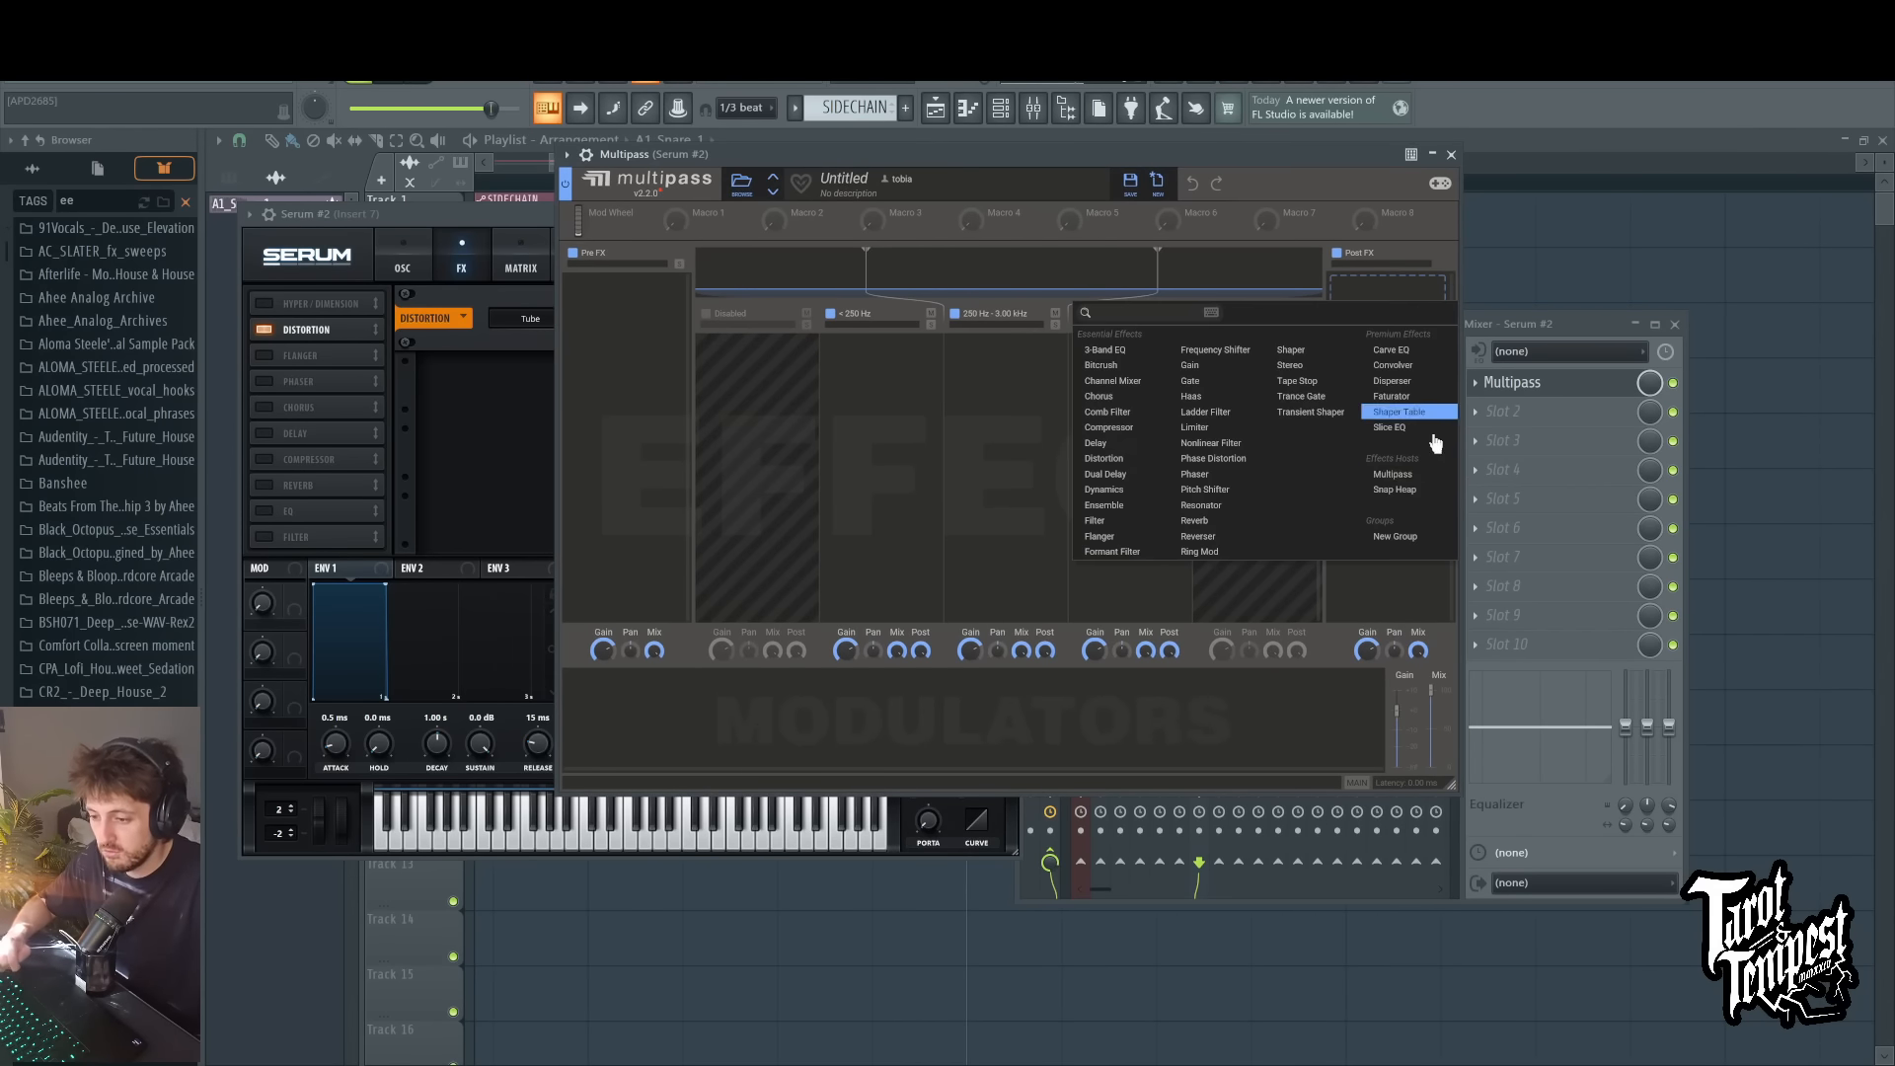
left_click(1400, 474)
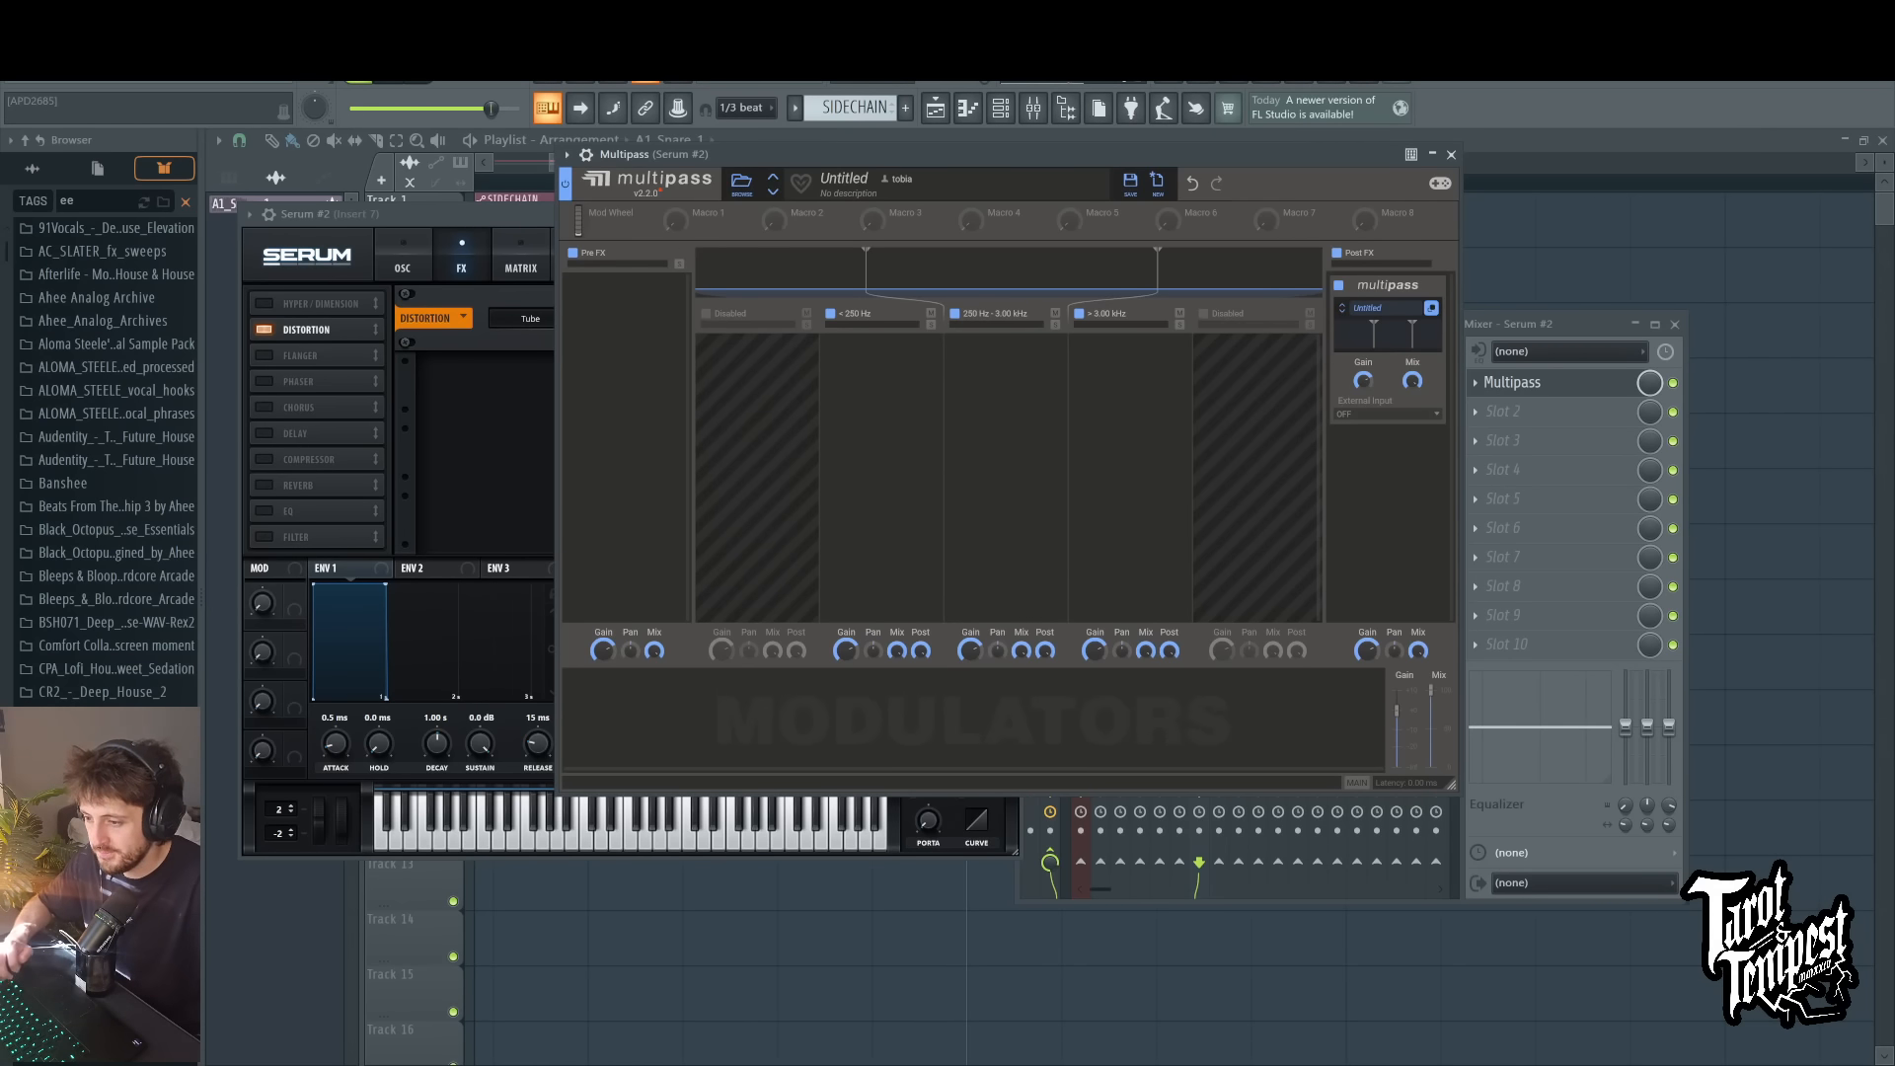
left_click(737, 187)
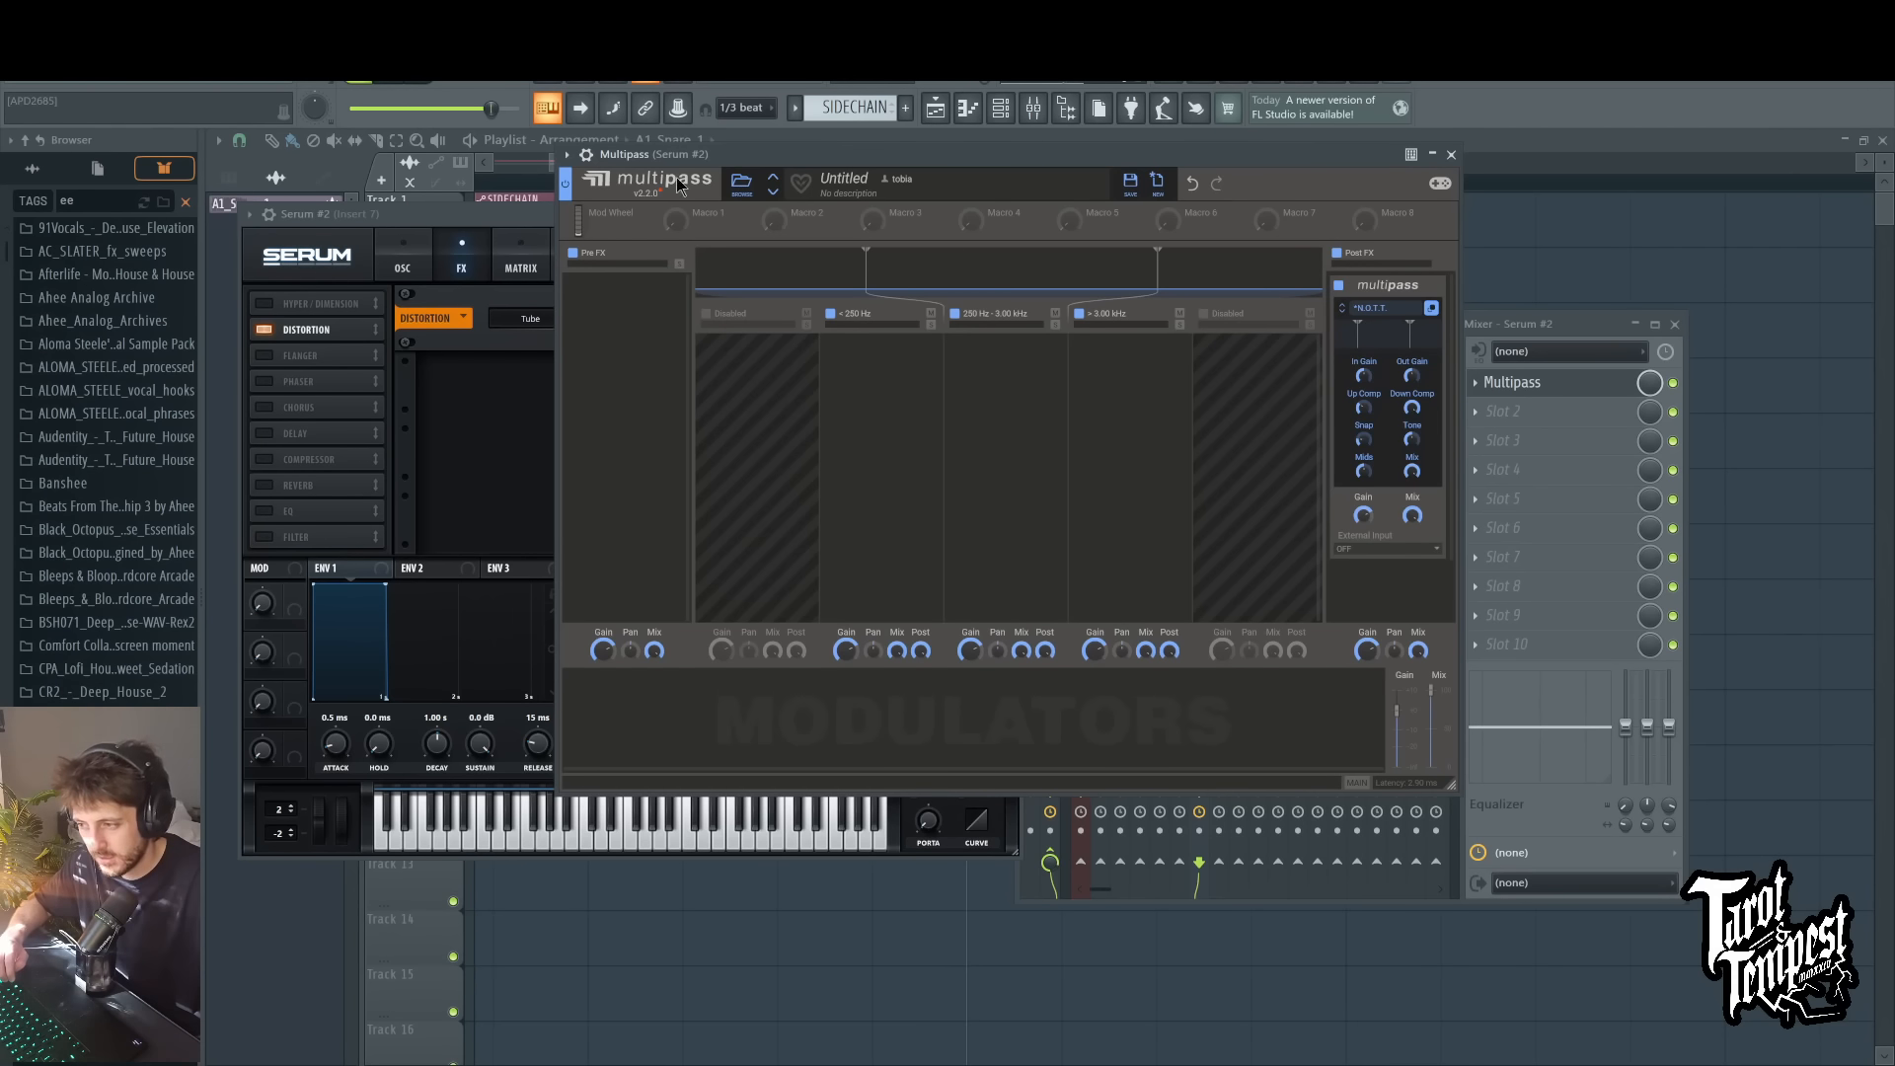
Step: Remove the top frequency band, leaving a single split at 250 Hz, and add a Convolver to the upper band
left_click(1078, 313)
left_click(1051, 352)
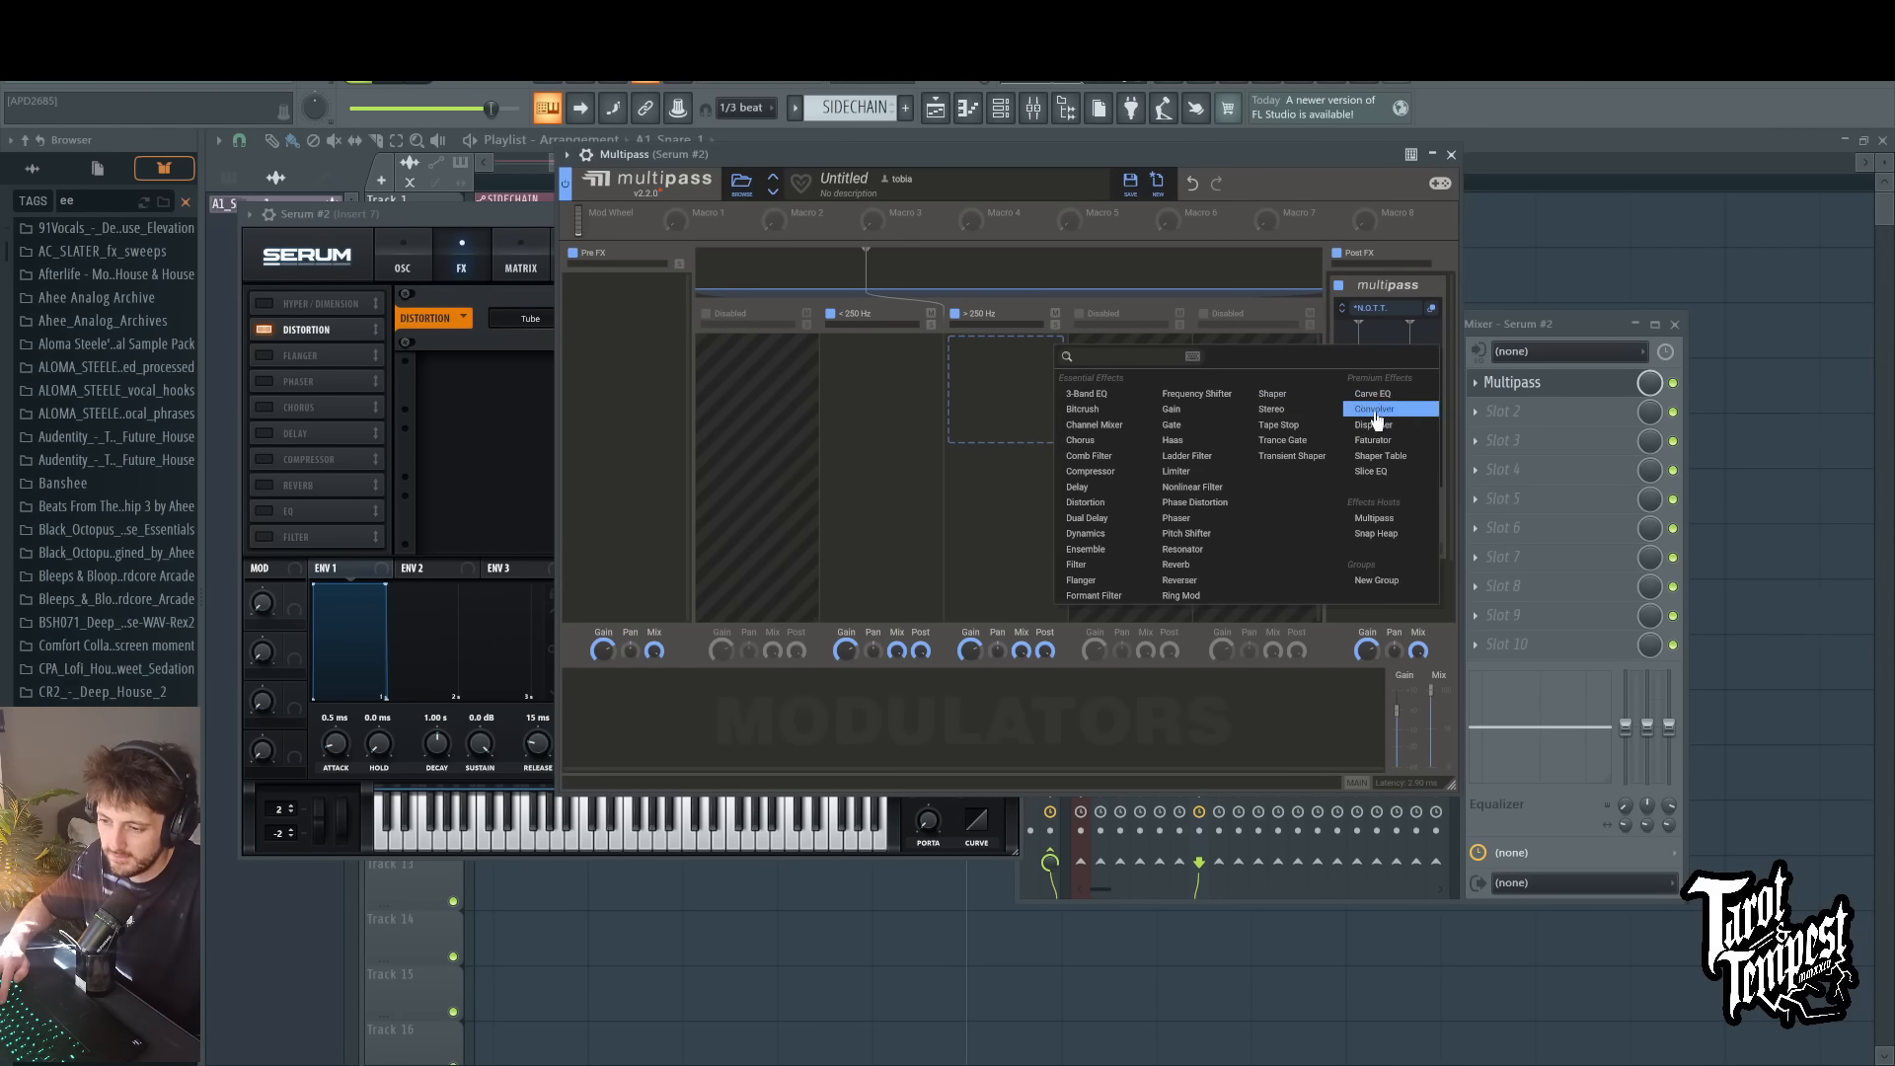
left_click(1369, 412)
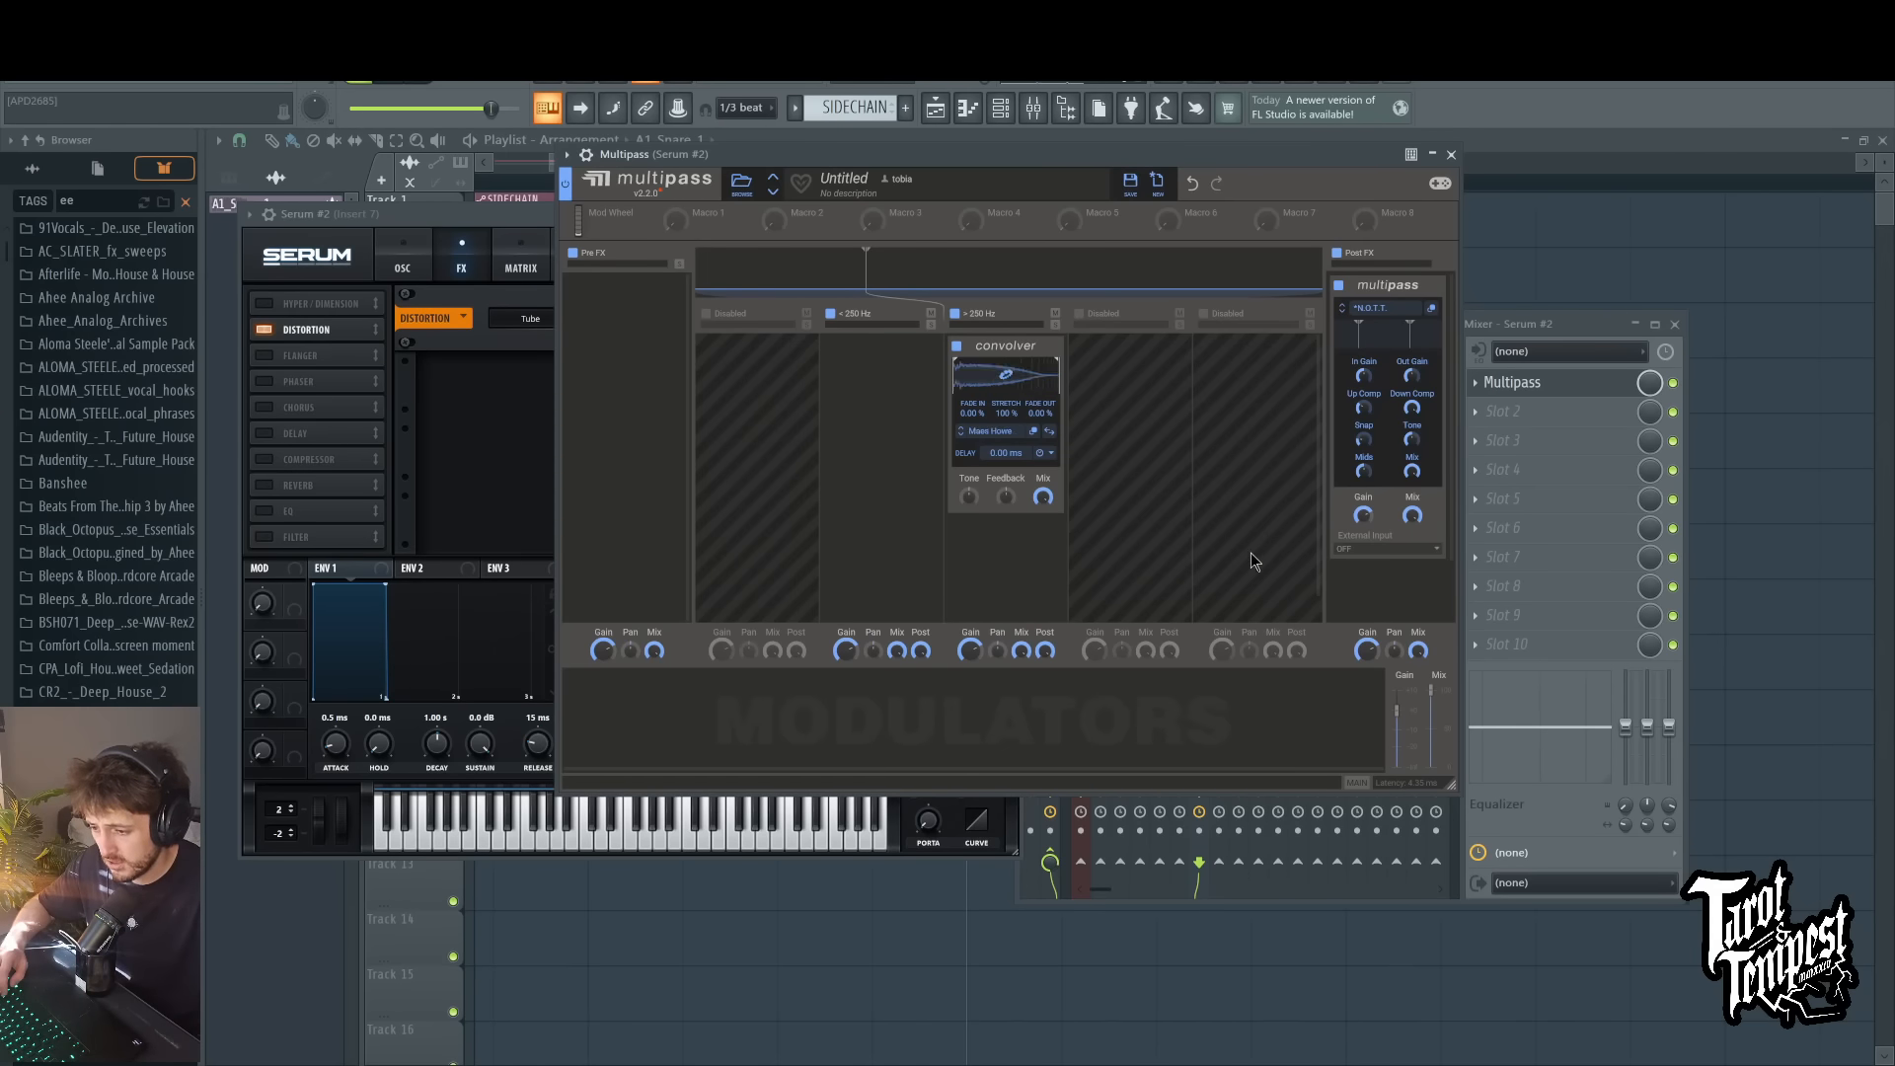
Step: Set the Convolver's fade-out to 100%, then trim its impulse response and adjust its tone while playing test notes
key("d")
key("d")
key("d")
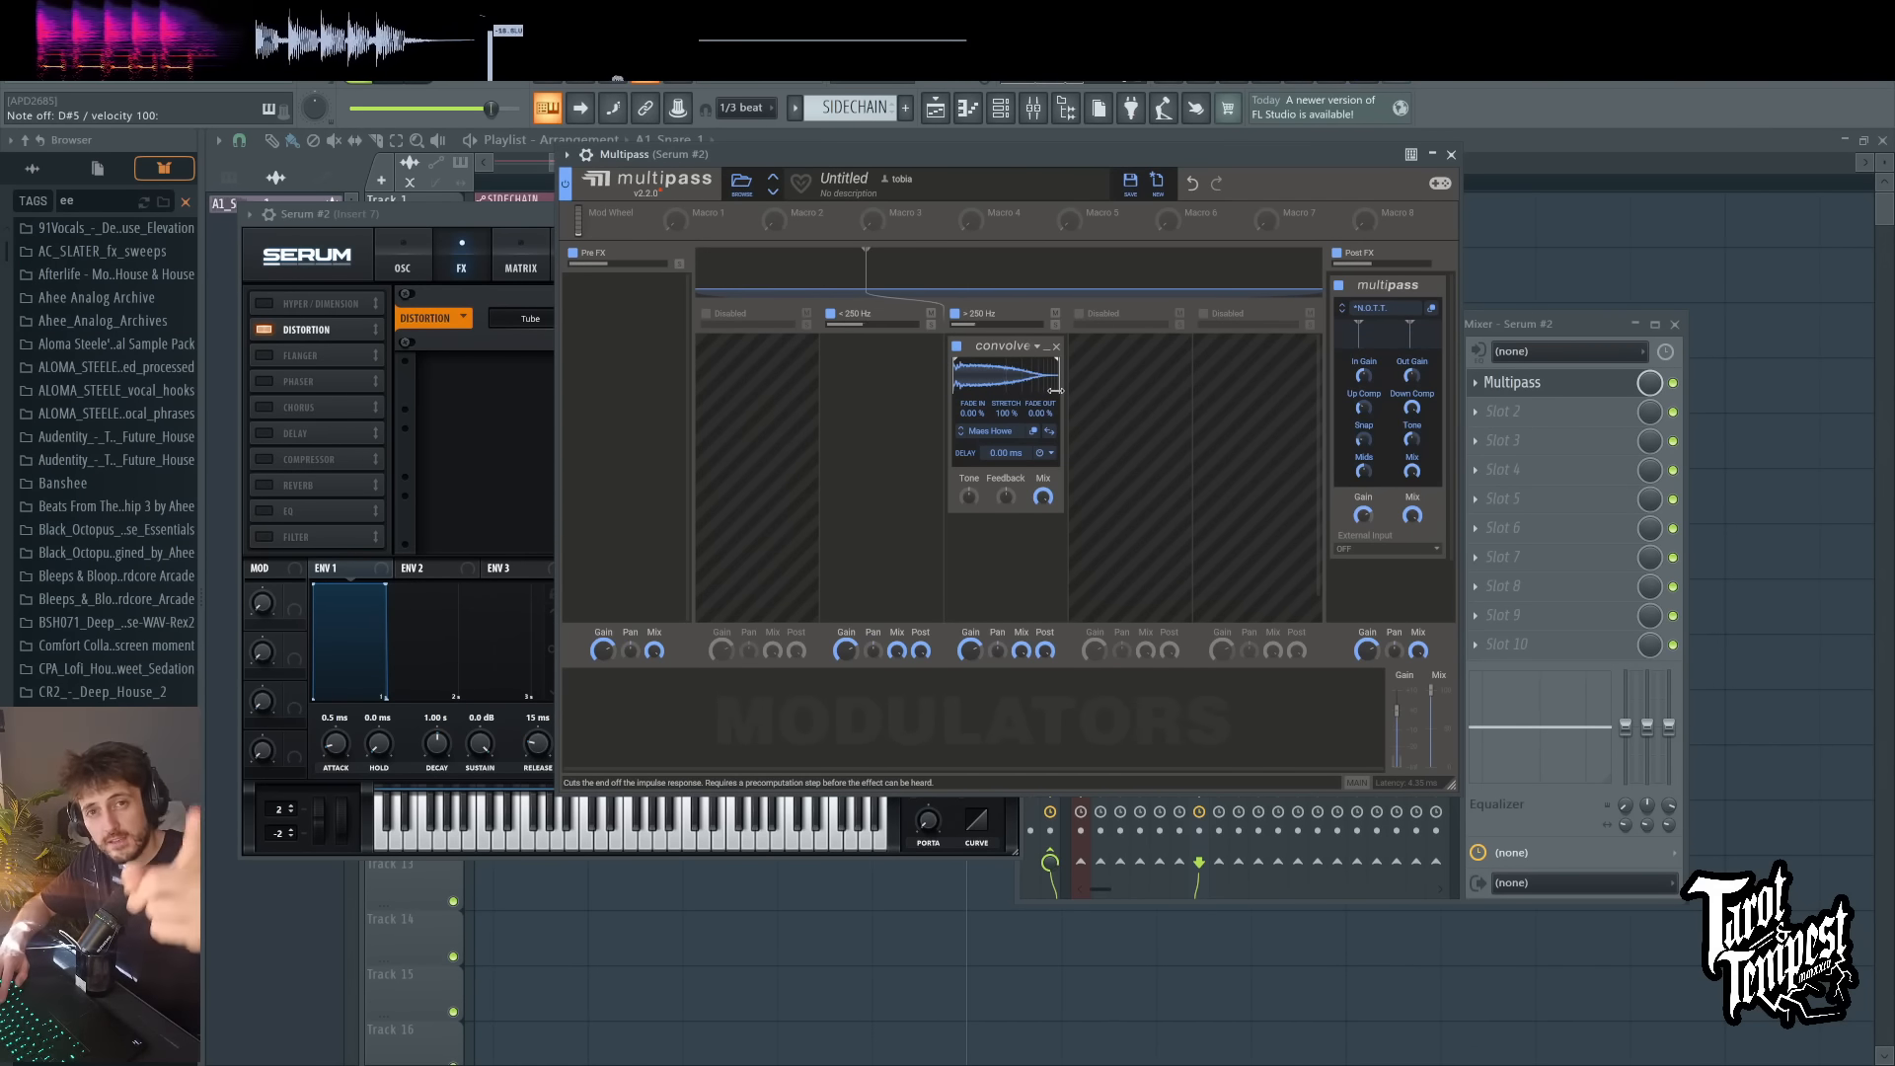
mouse_move(1054, 390)
left_mouse_down()
mouse_move(996, 383)
mouse_move(1085, 202)
left_mouse_up()
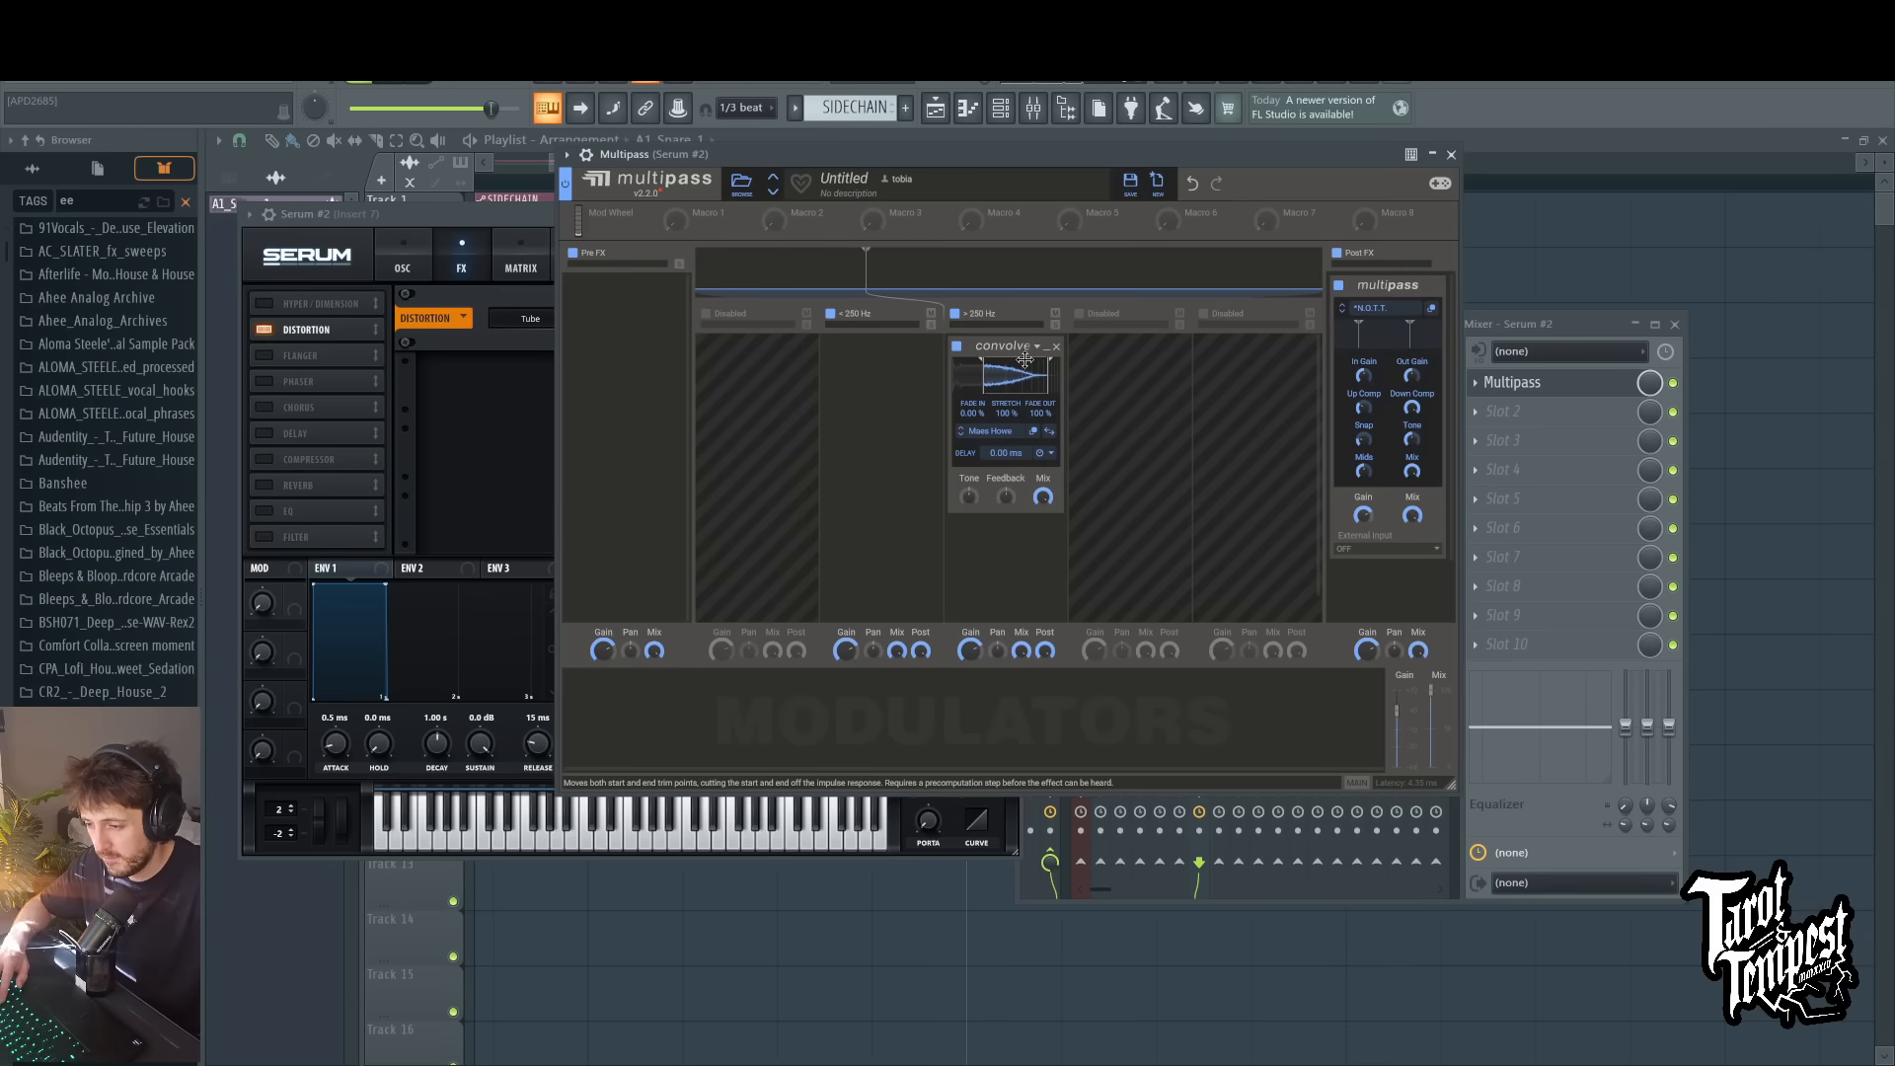
left_click_drag(997, 380, 981, 383)
key("3")
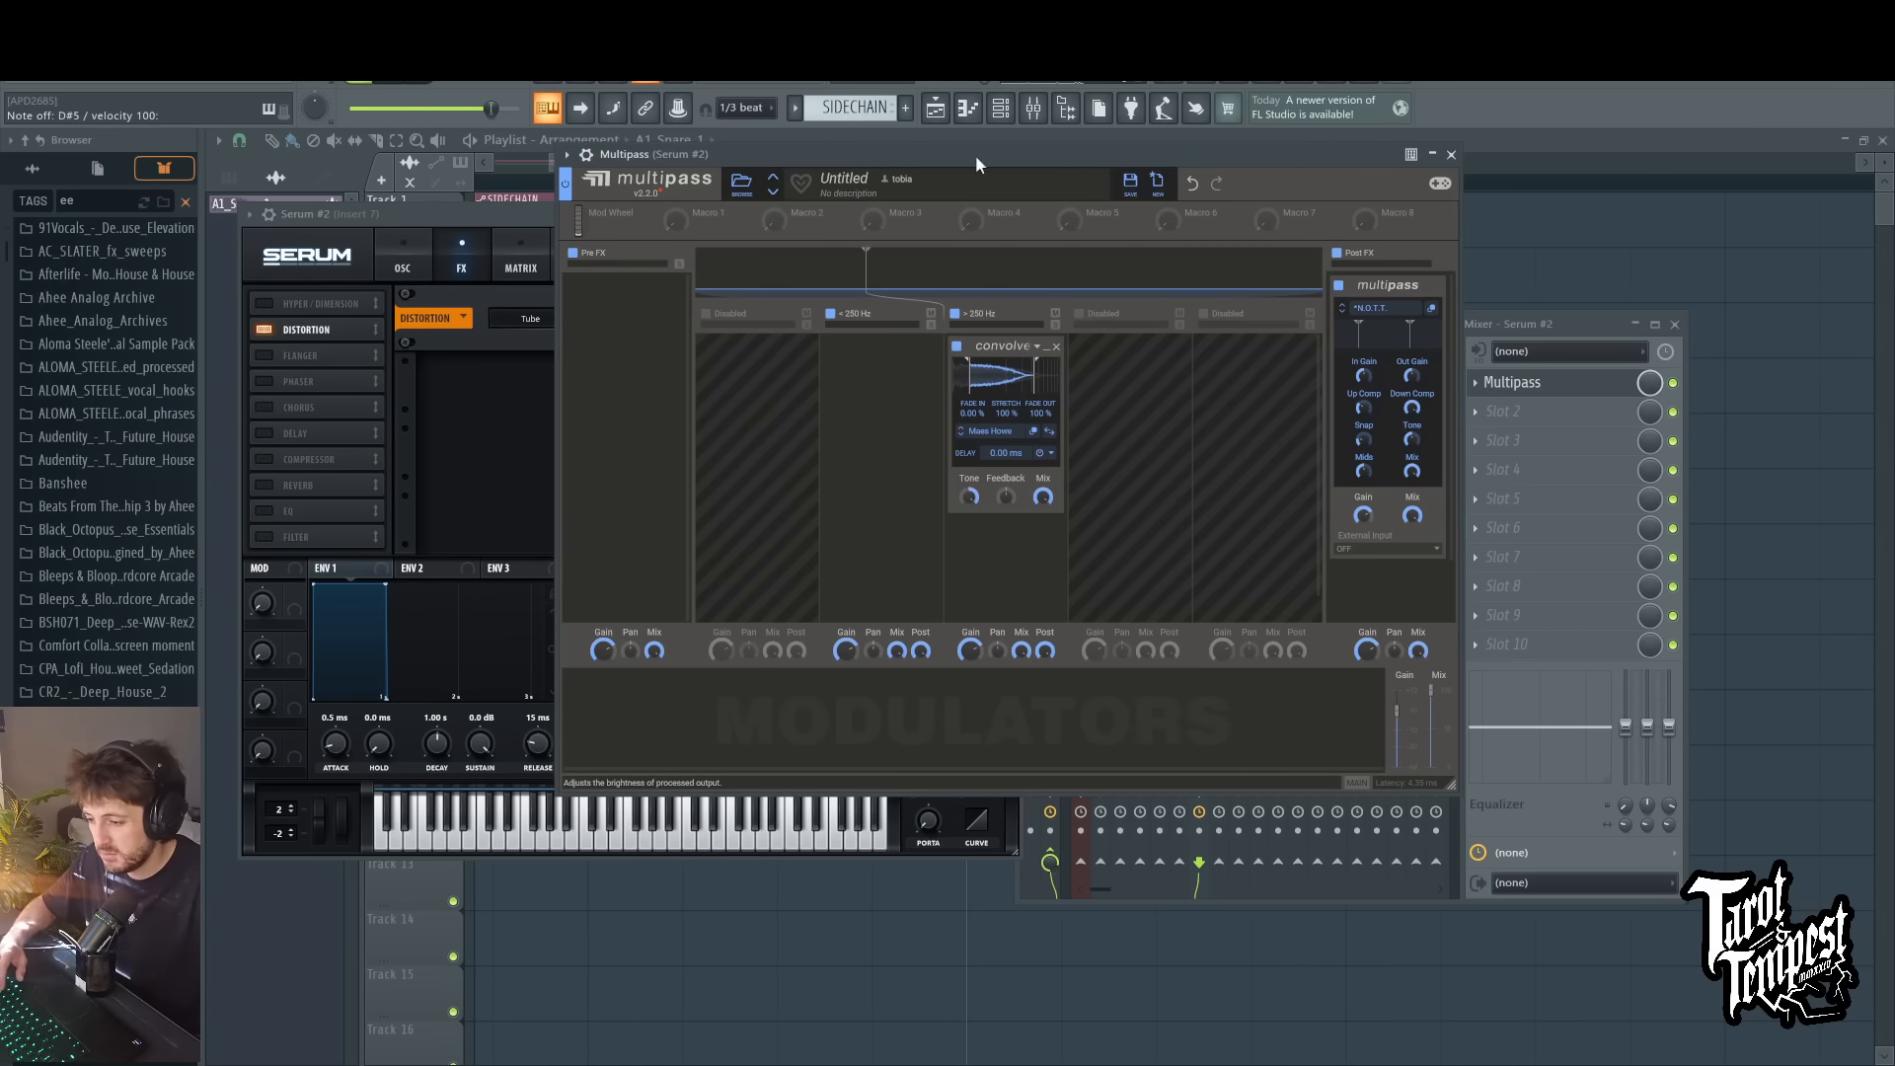
key("3")
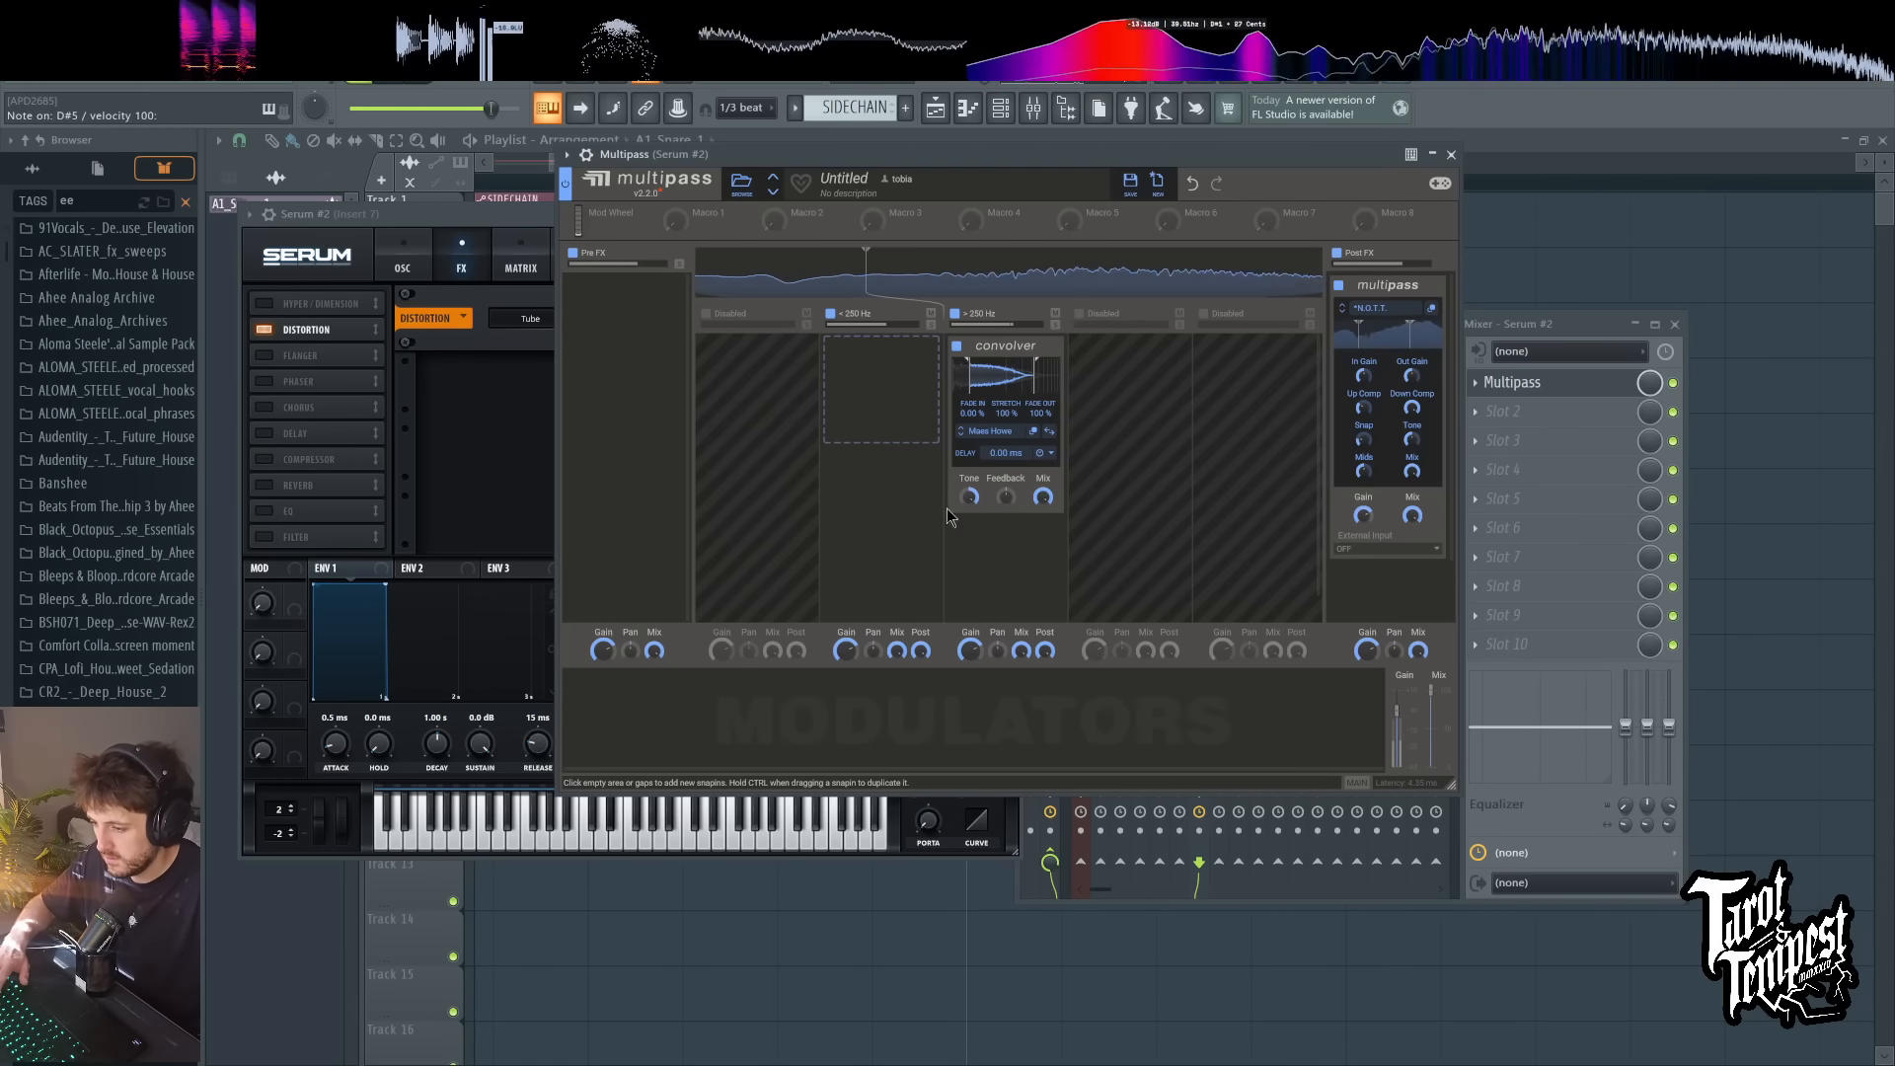
key("x")
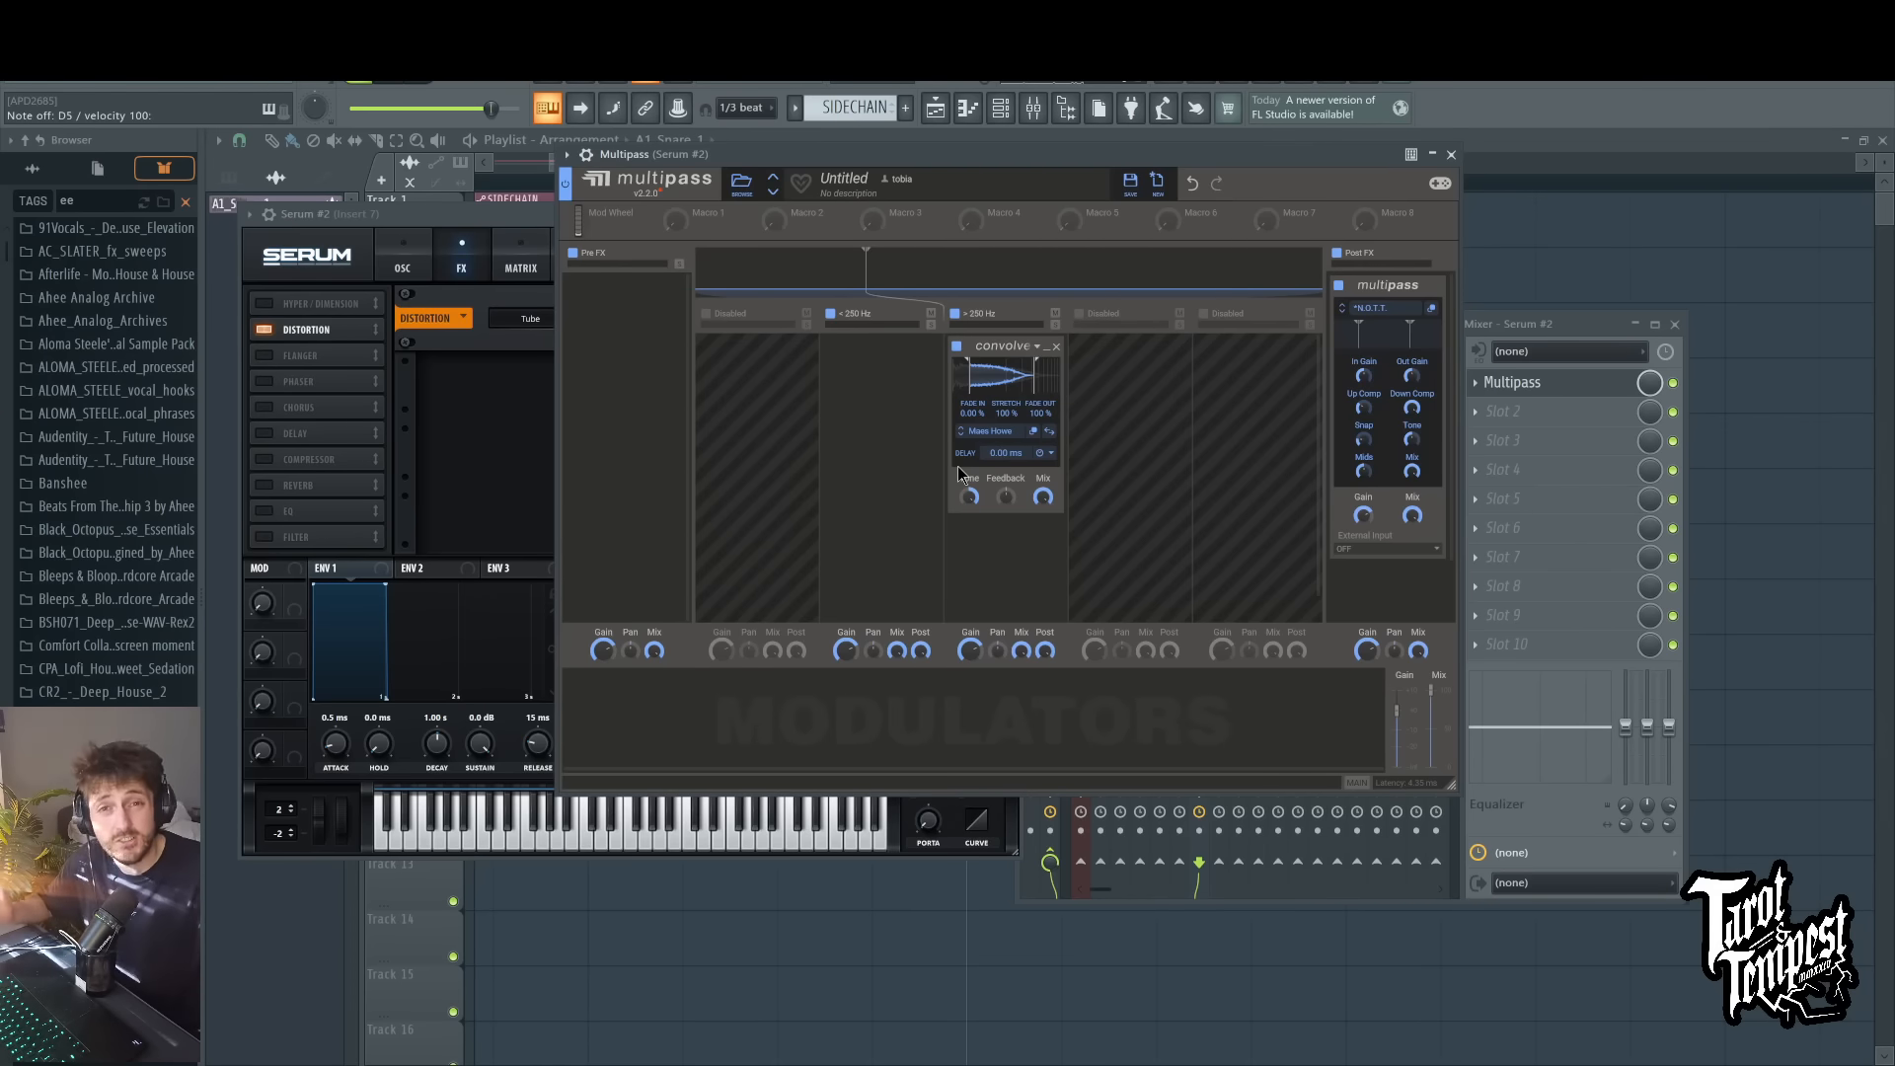
Step: Add an Overdrive Distortion to the Pre FX lane and raise its drive while playing test notes
left_click(592, 286)
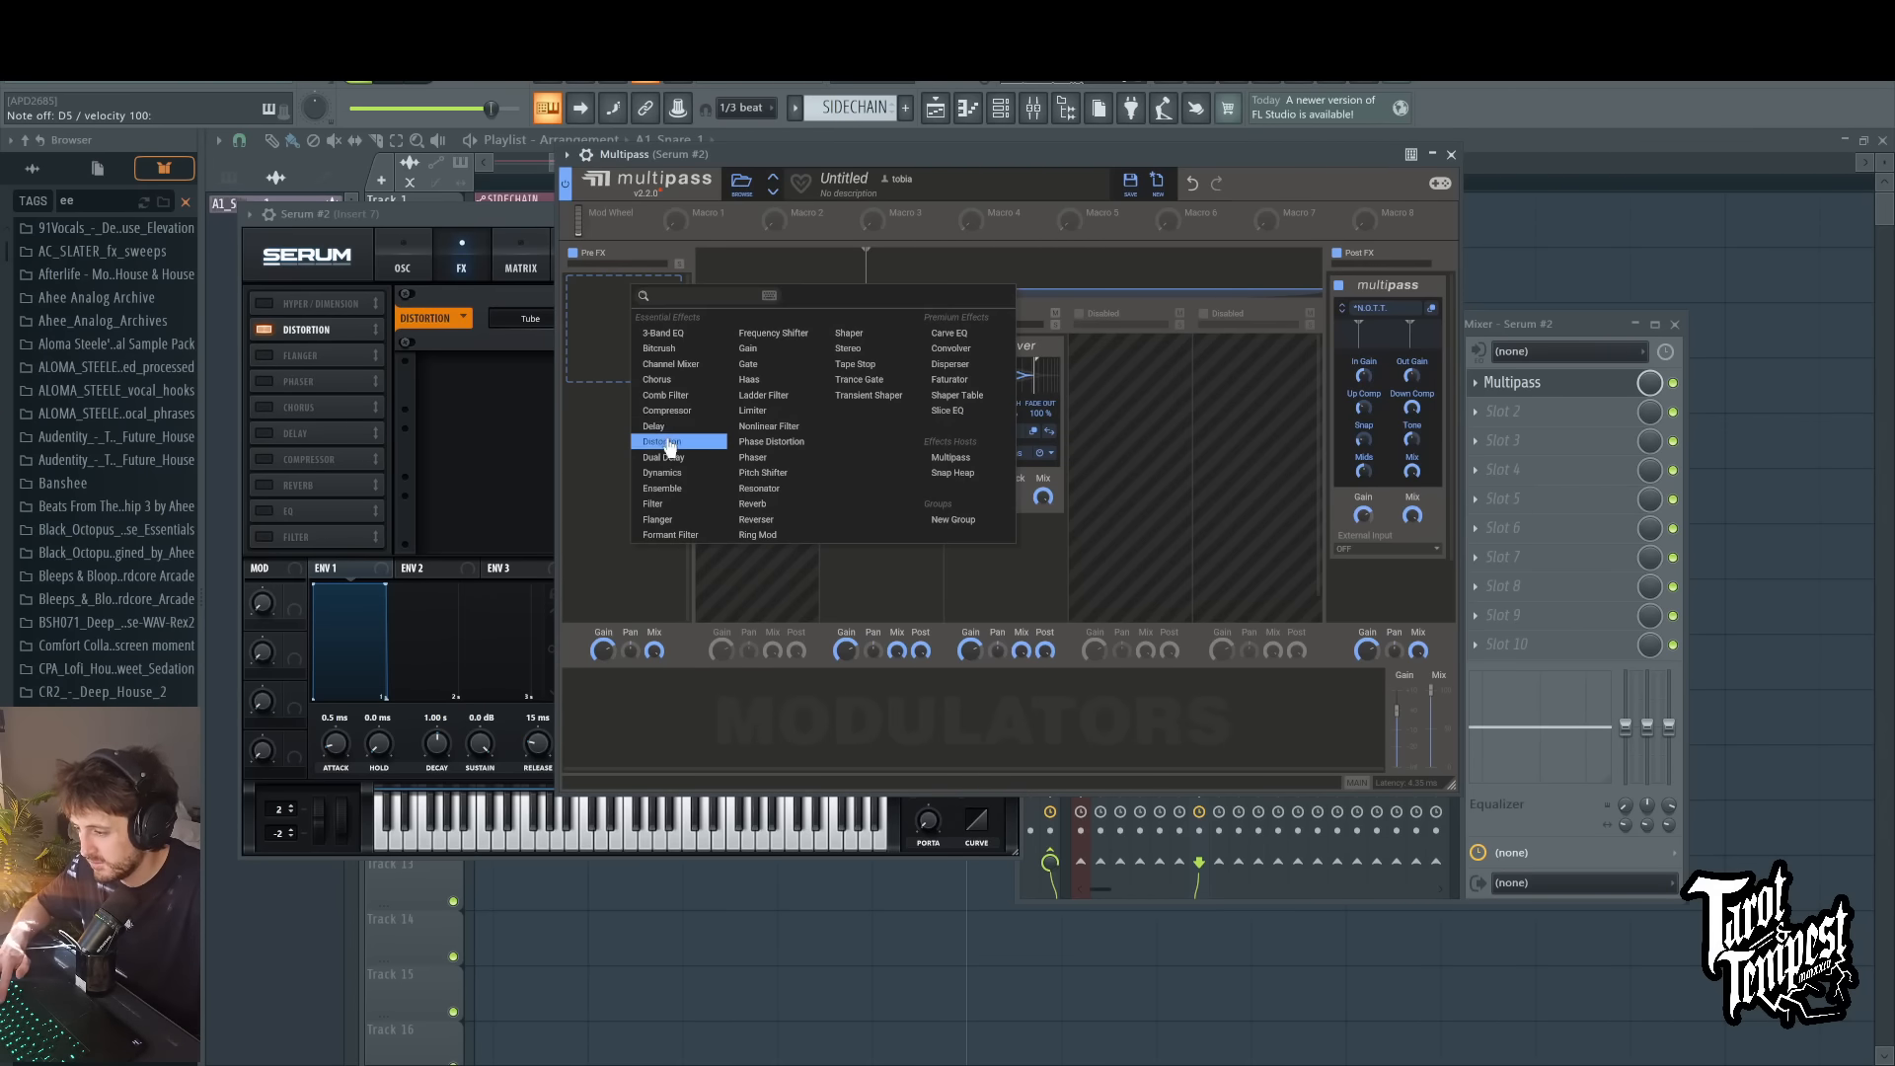
left_click(632, 406)
left_click_drag(586, 390, 588, 330)
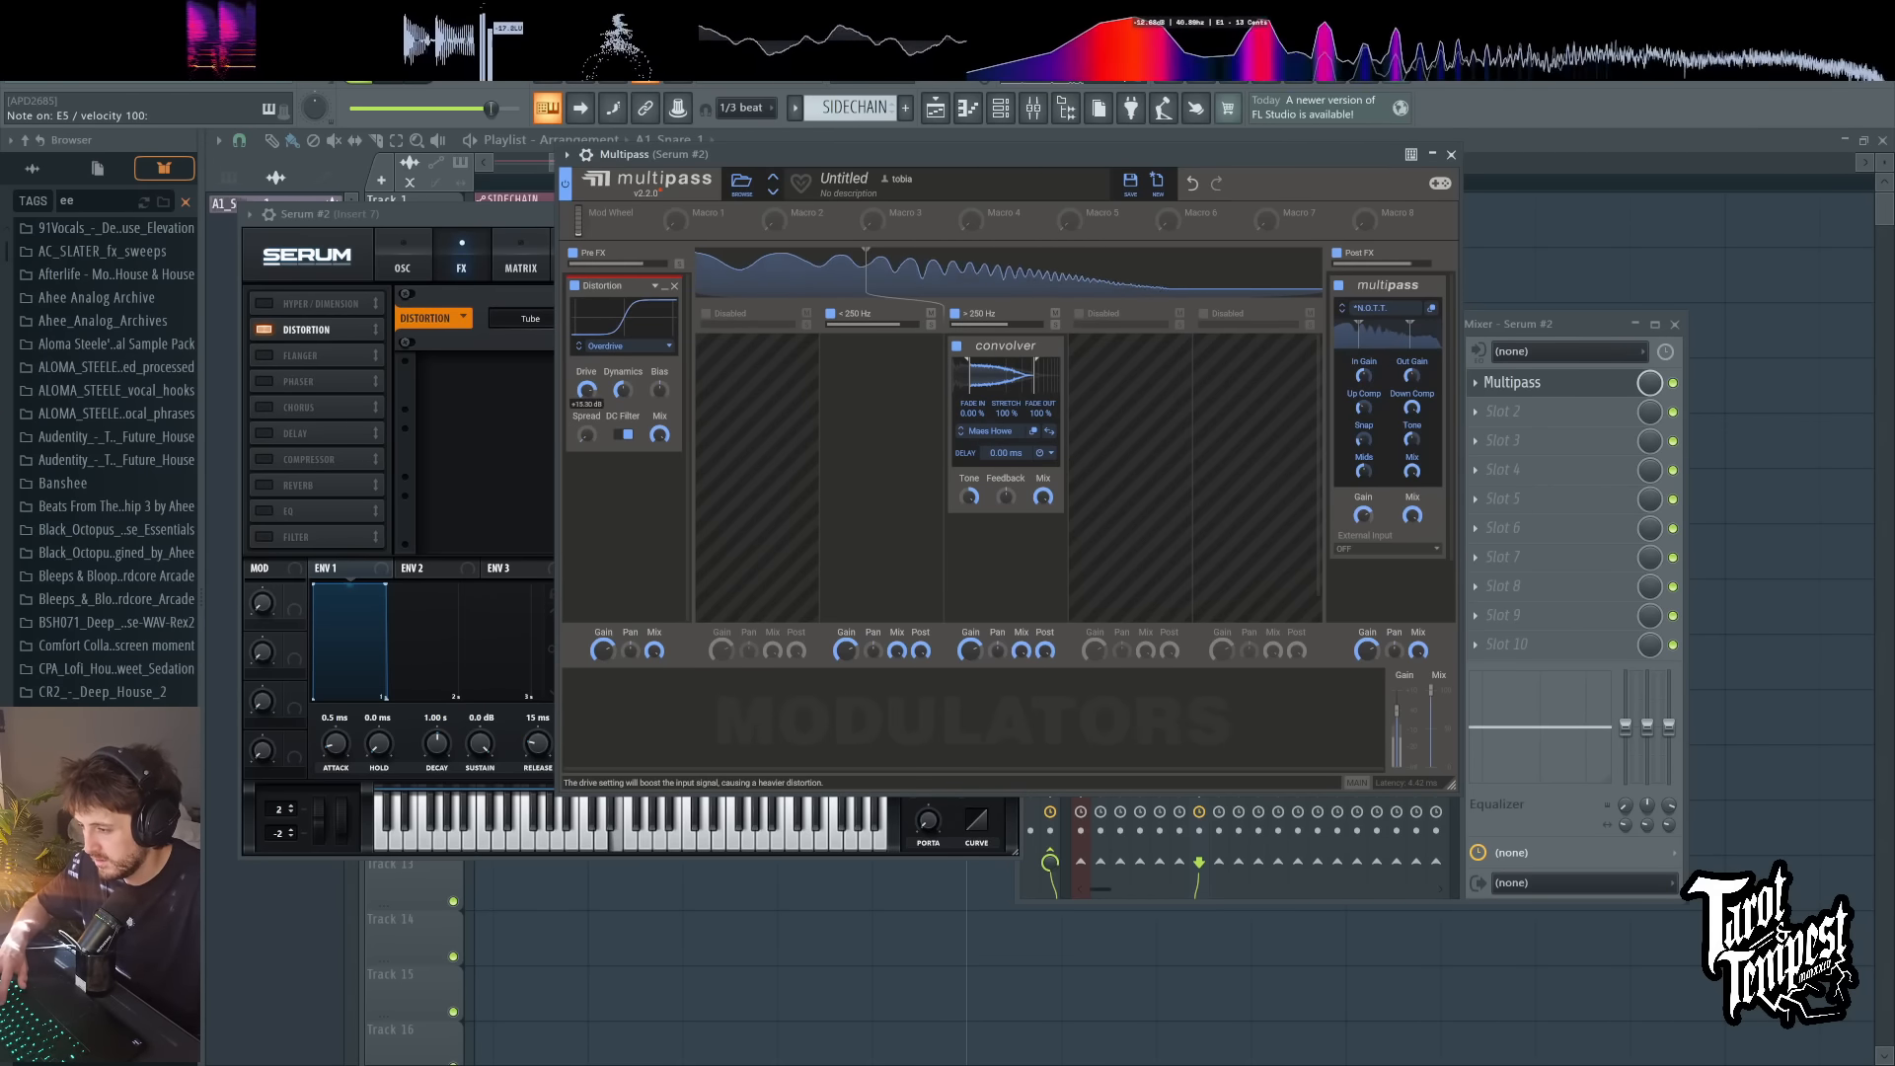
Step: Close the open plugin windows, then reopen Multipass from the Serum mixer insert and reposition its window
key("F12")
key("F9")
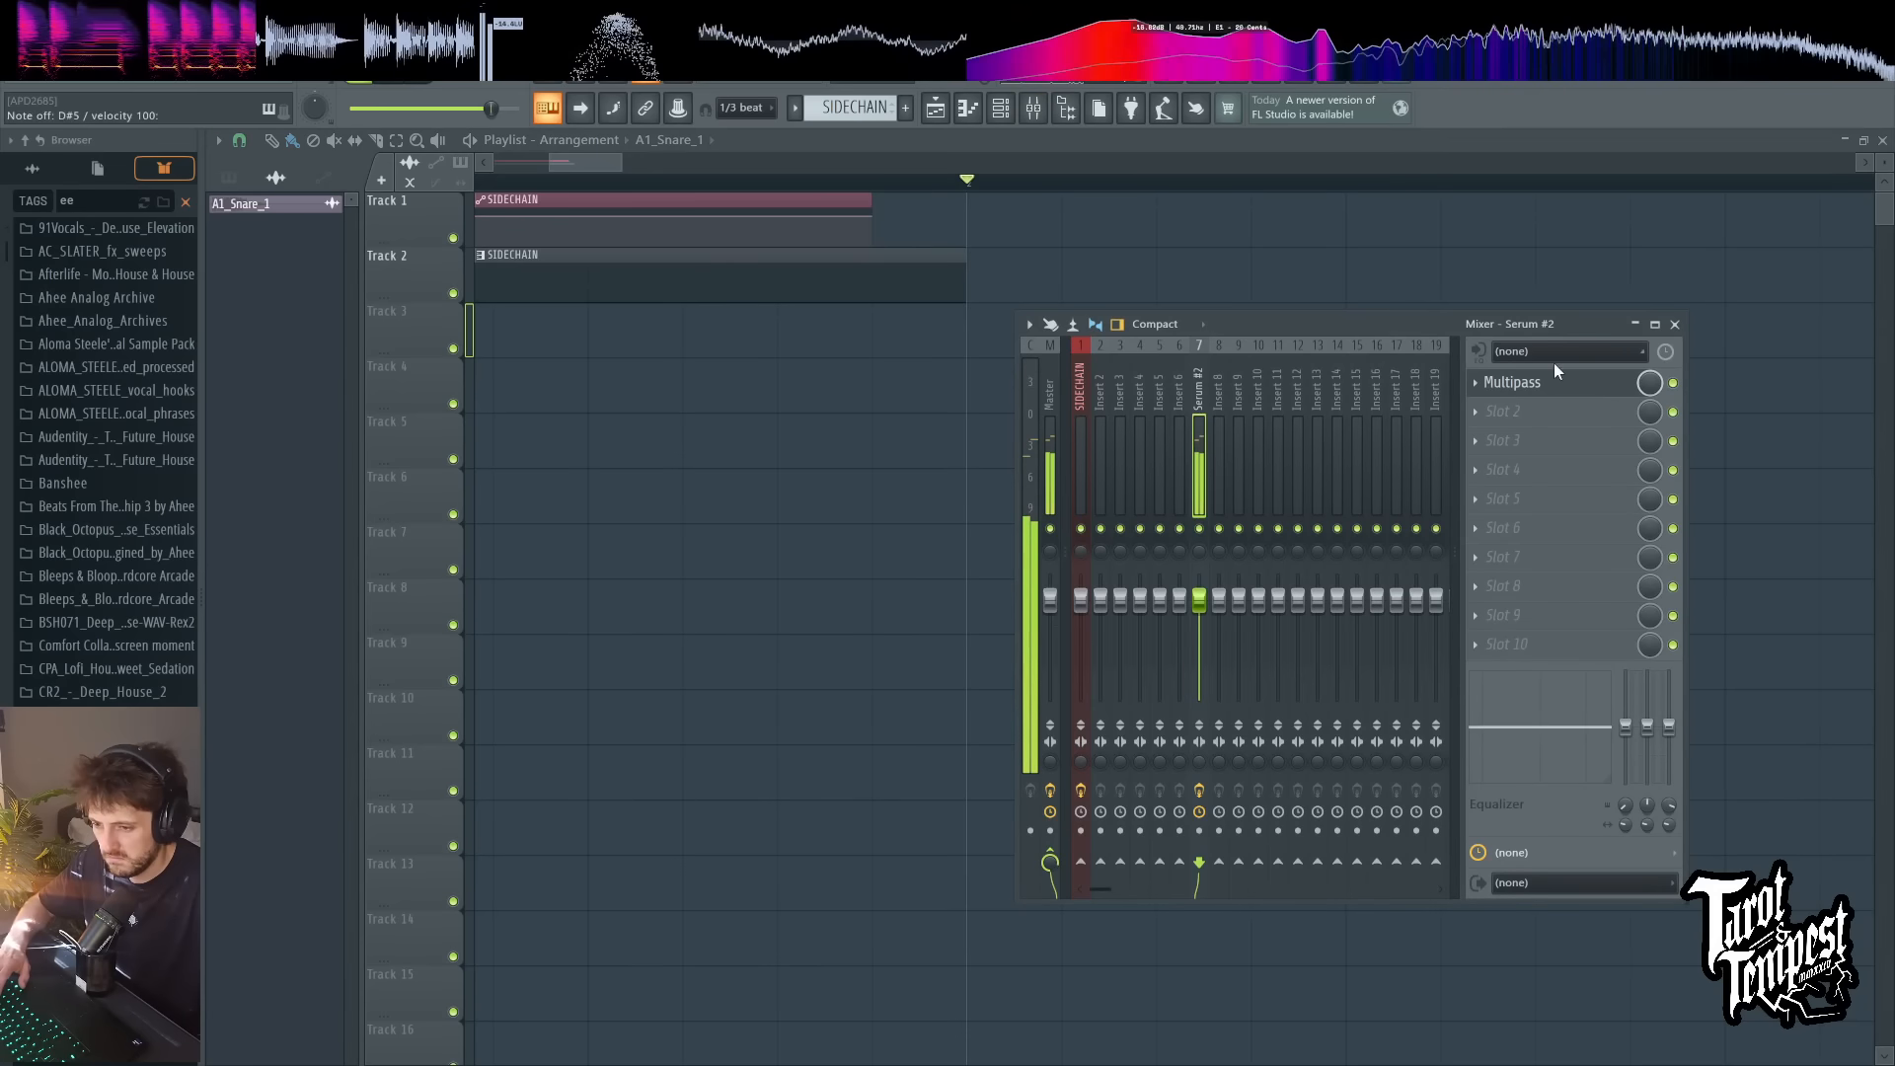
left_click(1553, 385)
left_click_drag(1081, 158, 1056, 154)
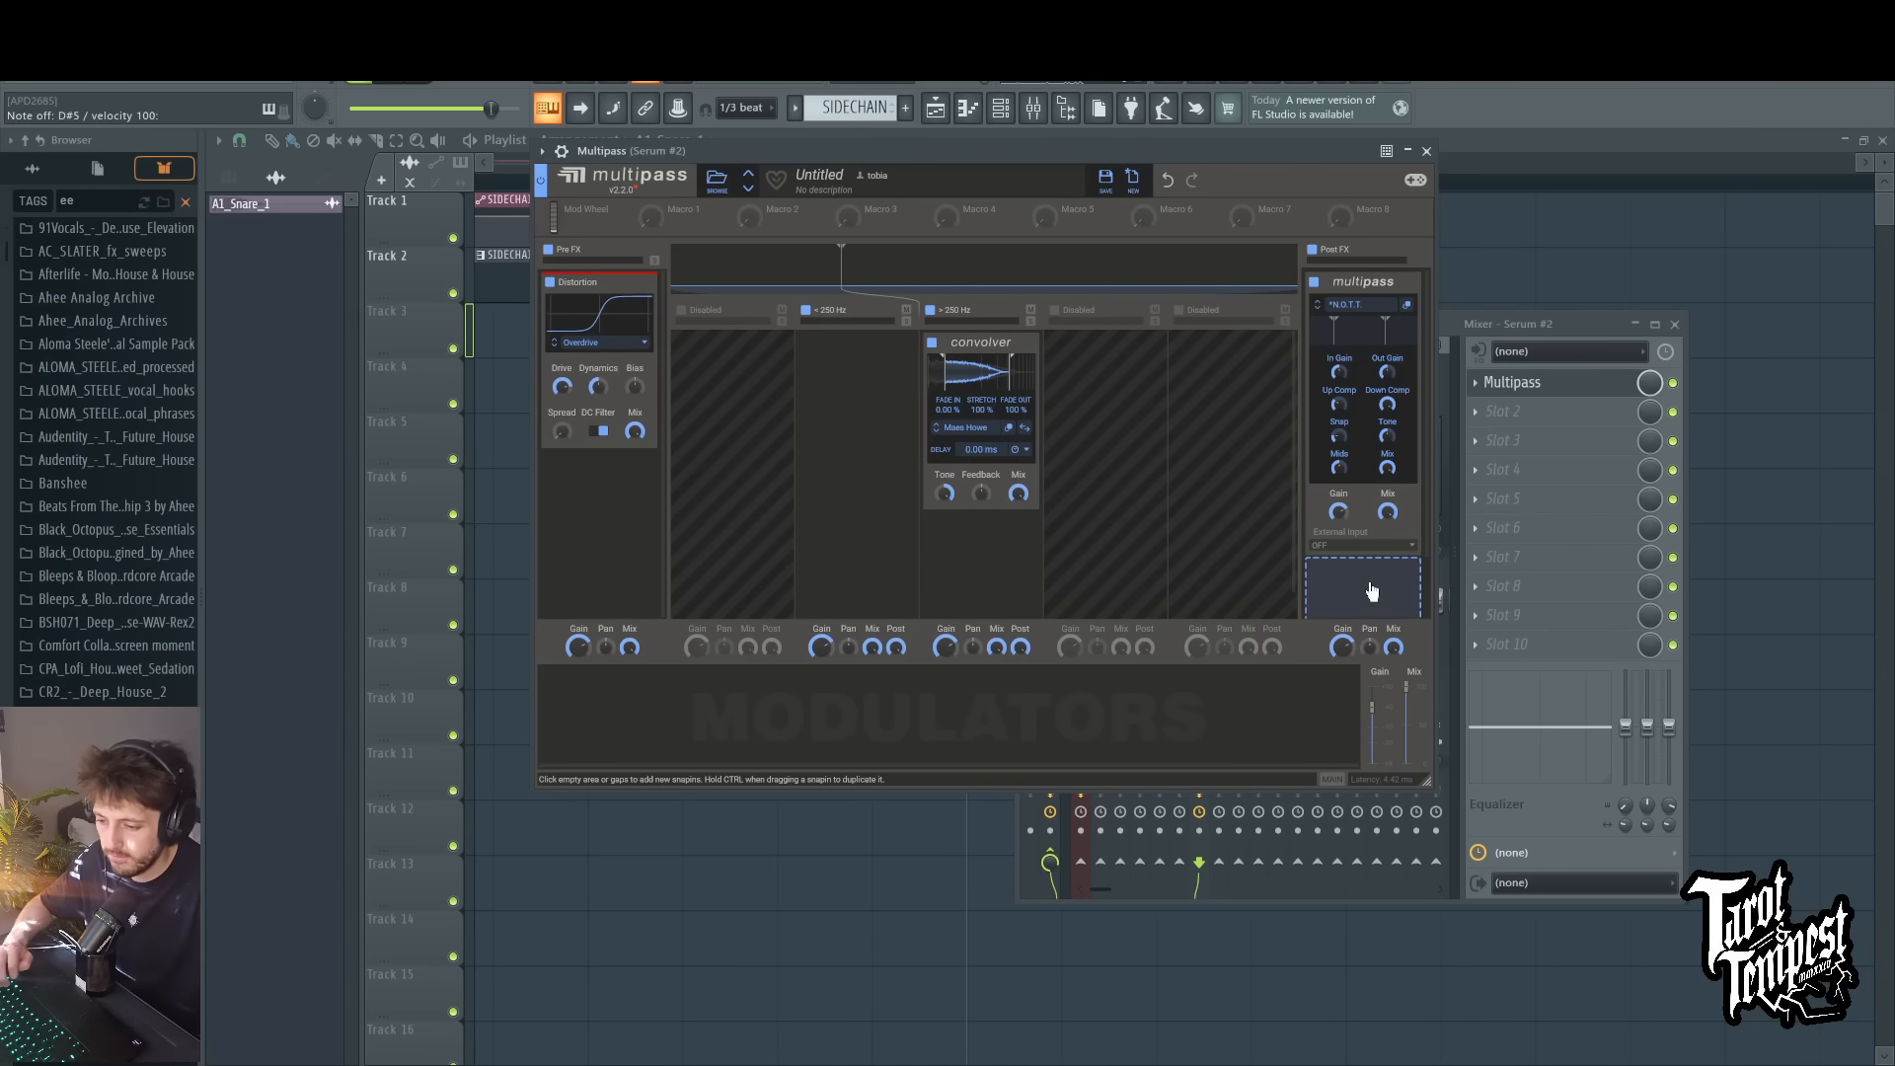
Step: Add a Shaper below the nested Multipass in Post FX and bend its curve upward with an extra node
left_click(1364, 553)
left_click(1289, 574)
scroll(1402, 538, "down", 2)
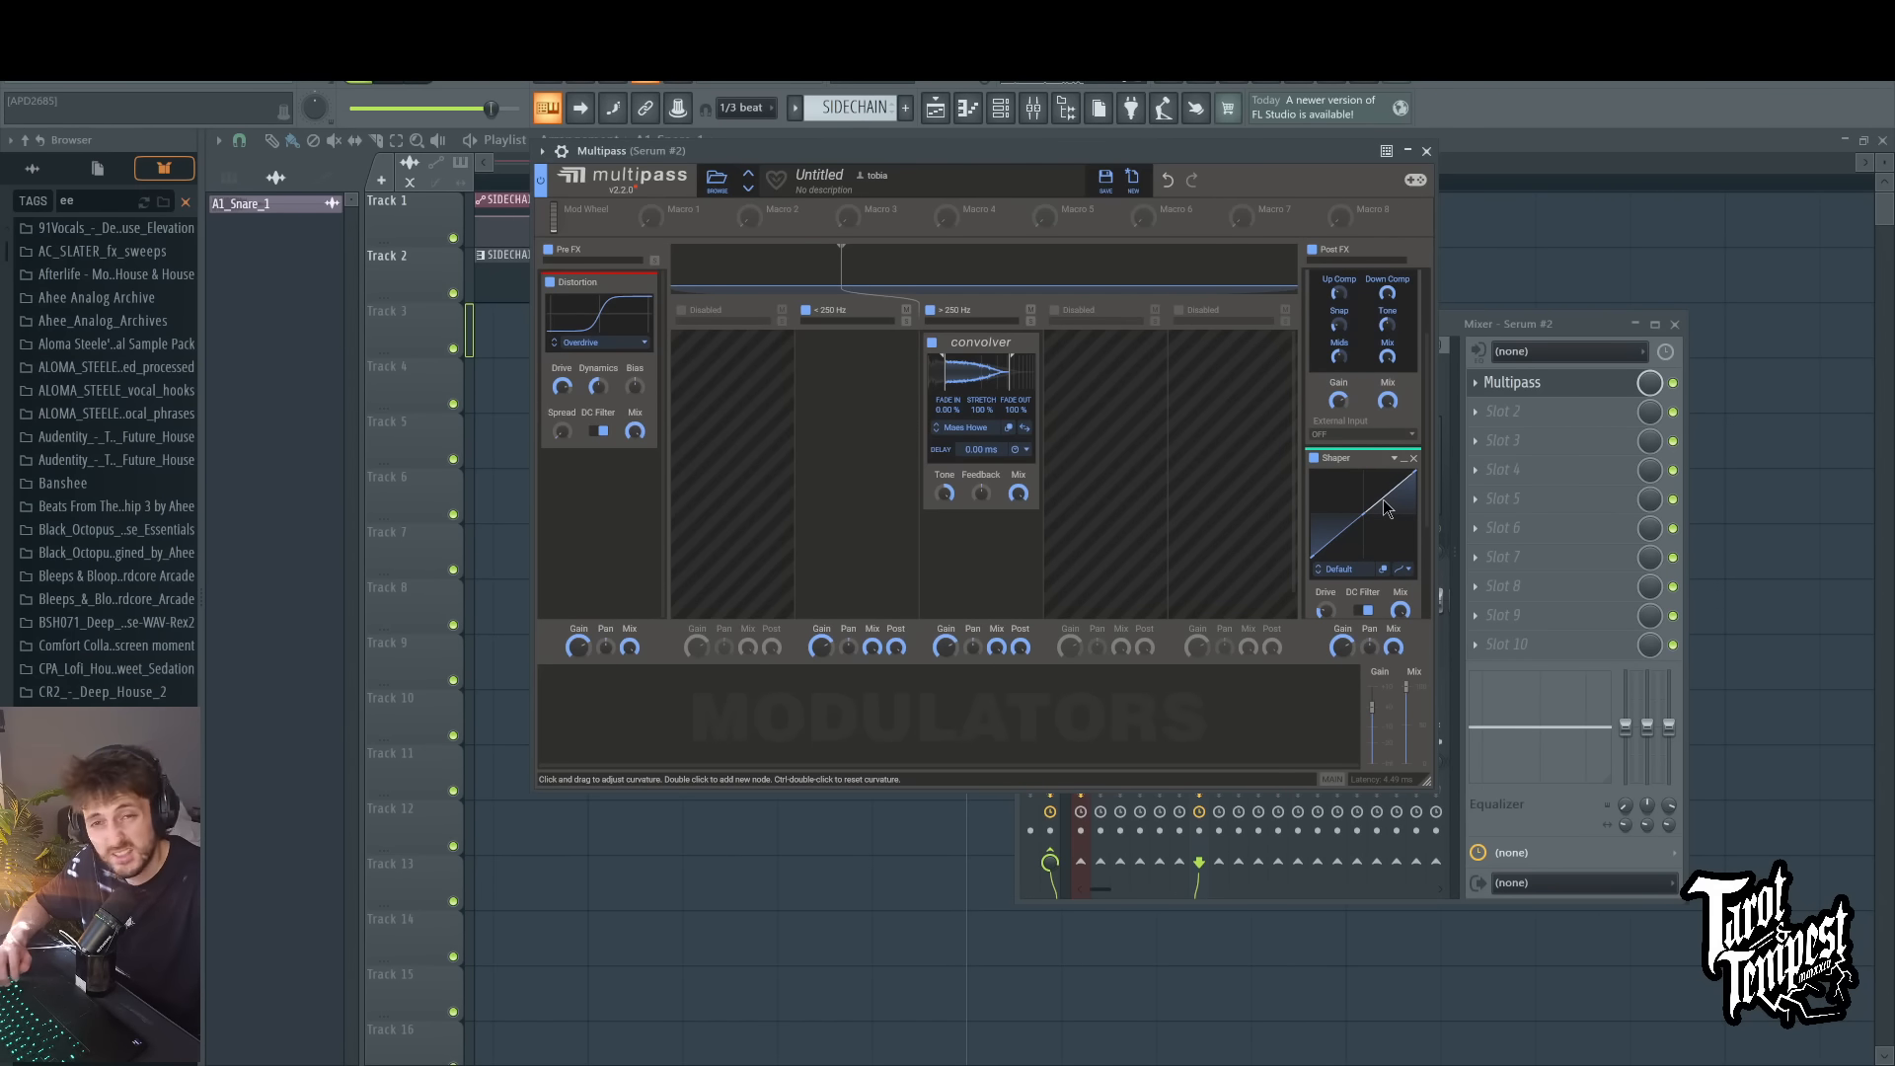
double_click(1369, 484)
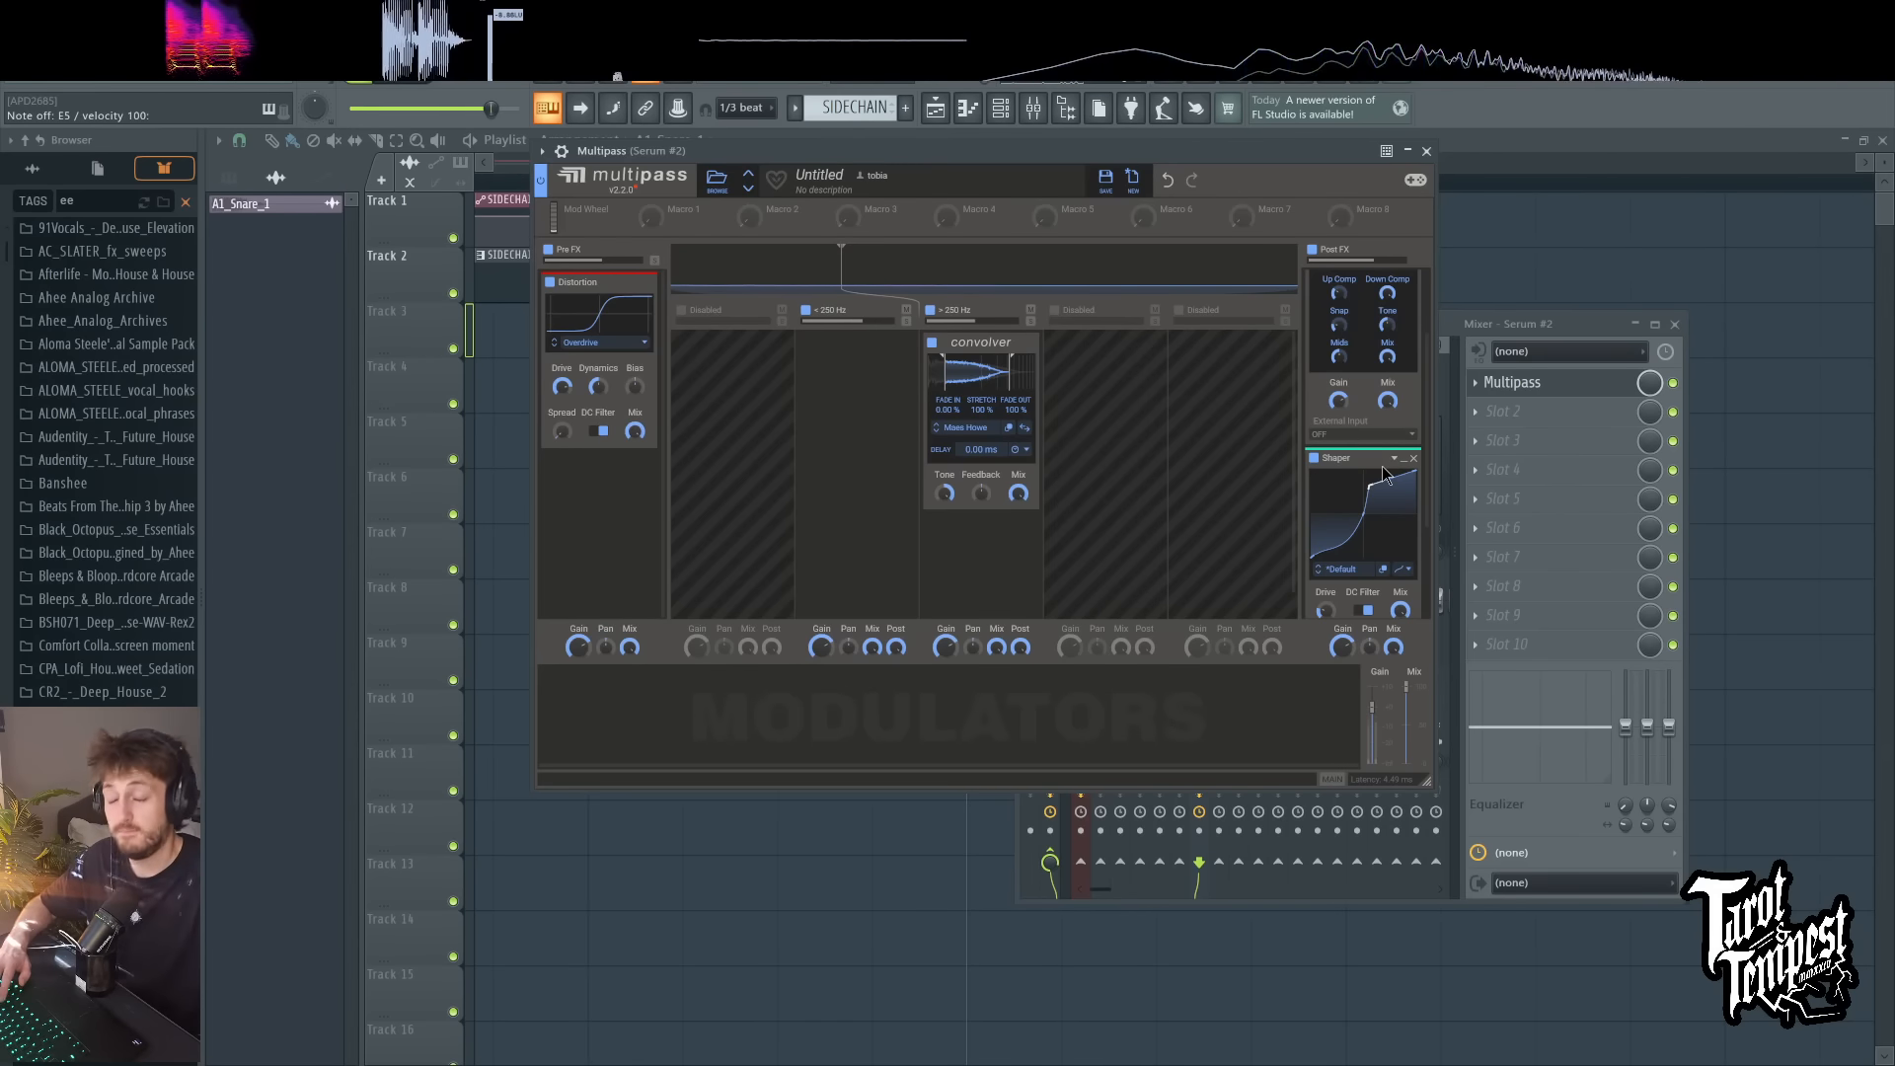
left_click_drag(1369, 485, 1388, 487)
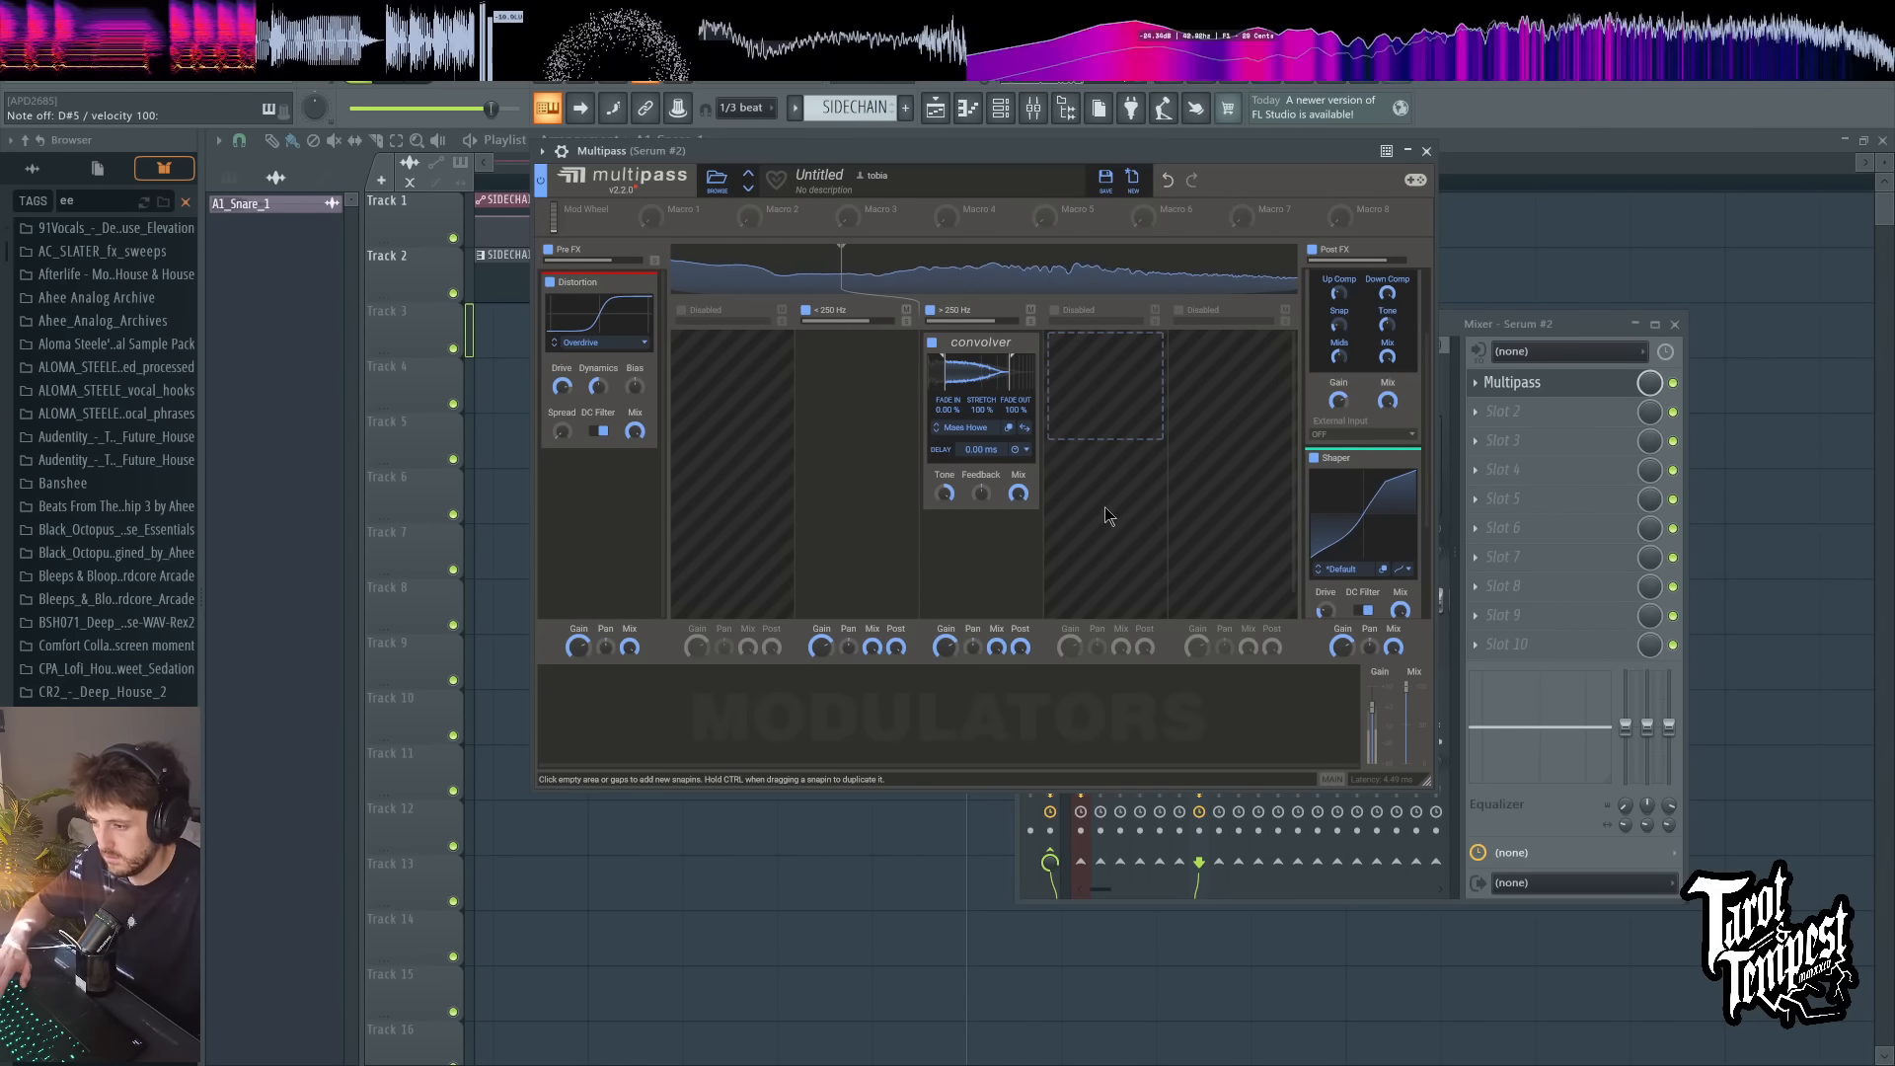
Step: Add an Overdrive Distortion to the low band and move it above the Convolver in the upper band
left_click(819, 373)
left_click(866, 499)
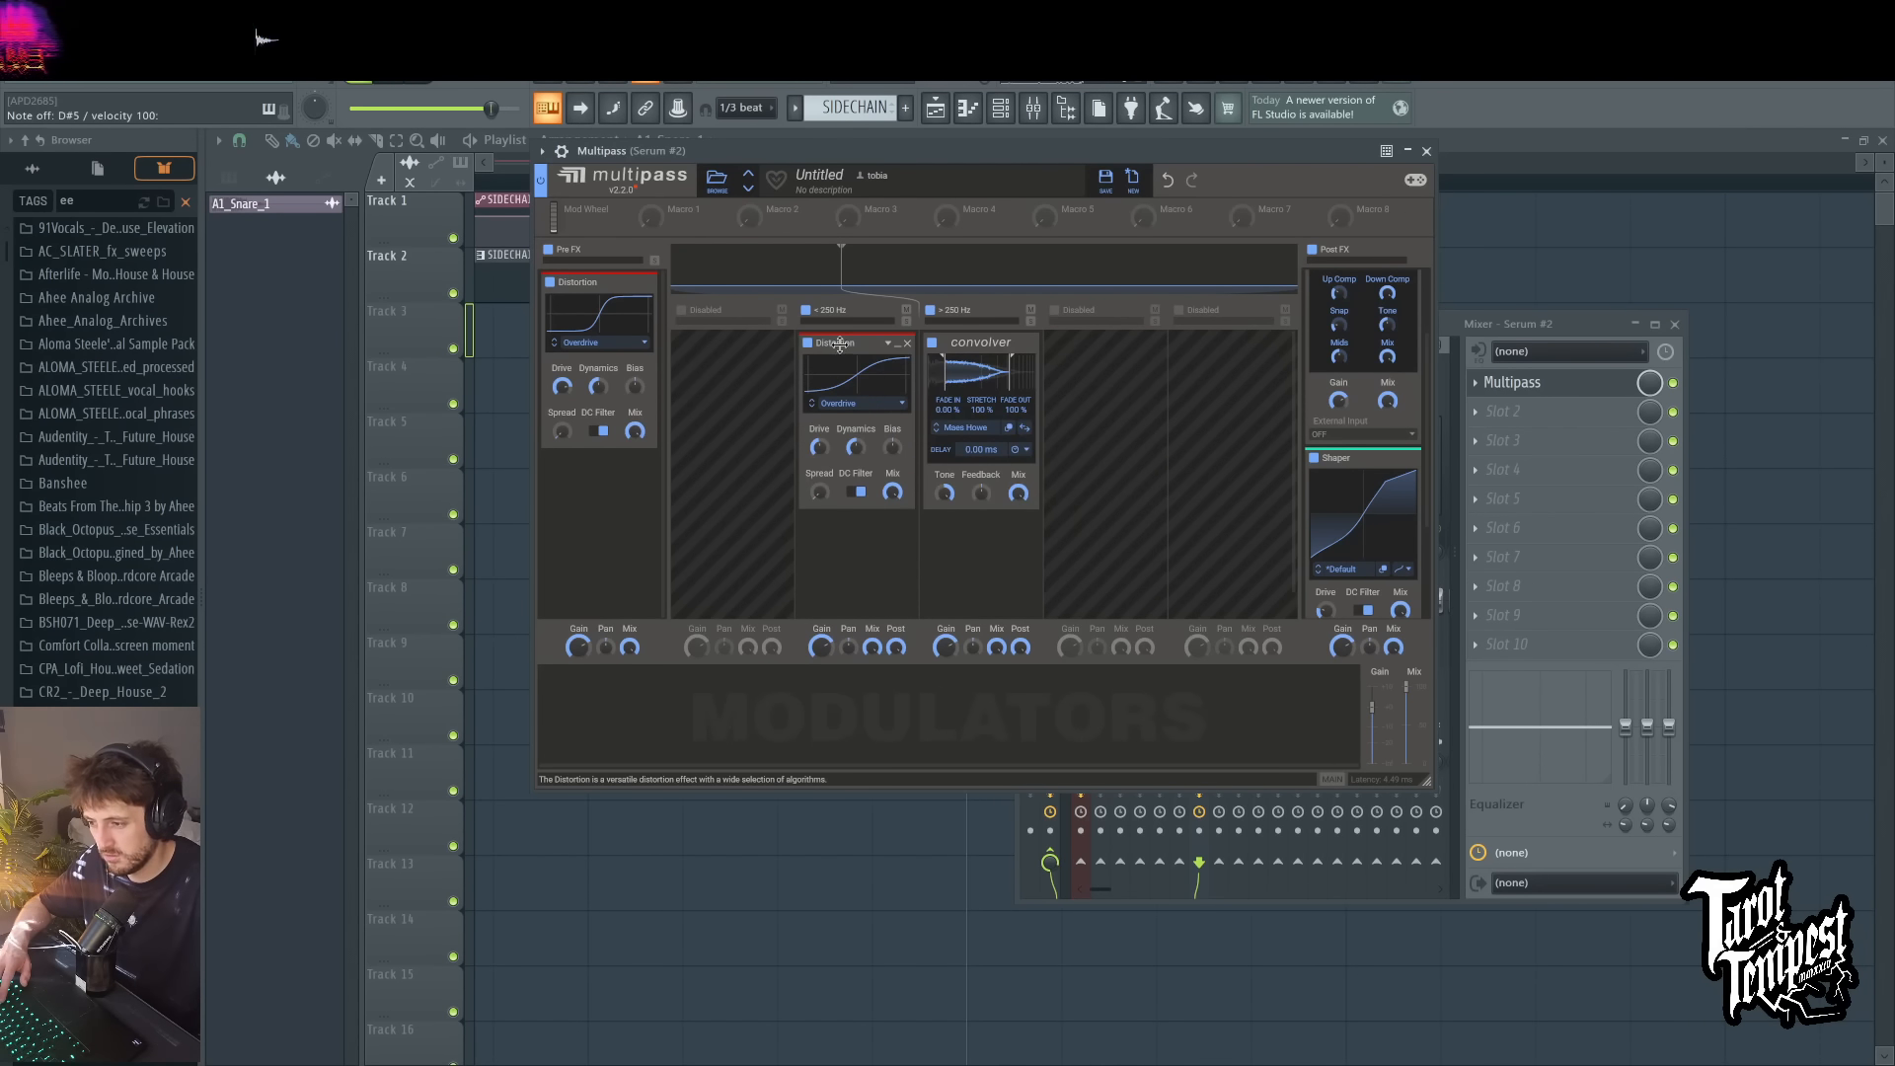
left_click_drag(839, 342, 977, 356)
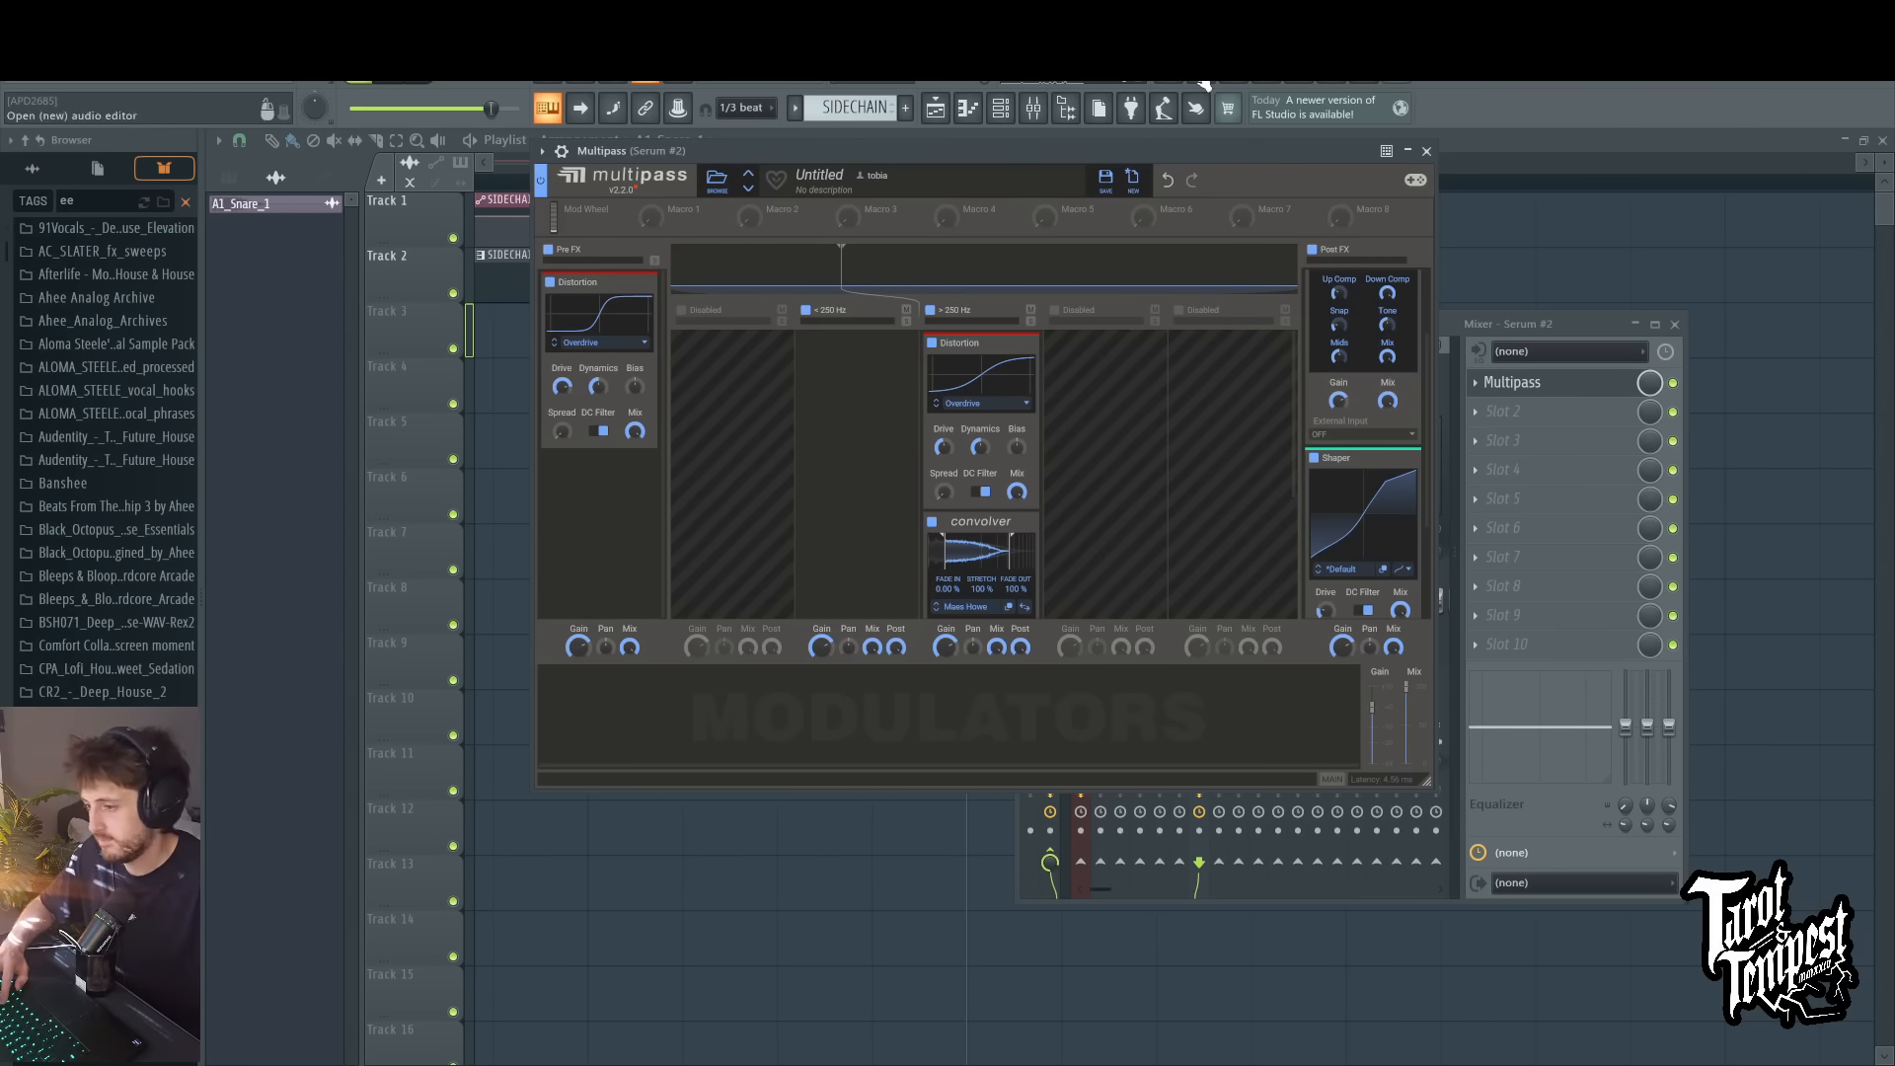
Step: Set the Convolver's stretch to about 112% and shift the trimmed section of its impulse response while playing test notes
key("c")
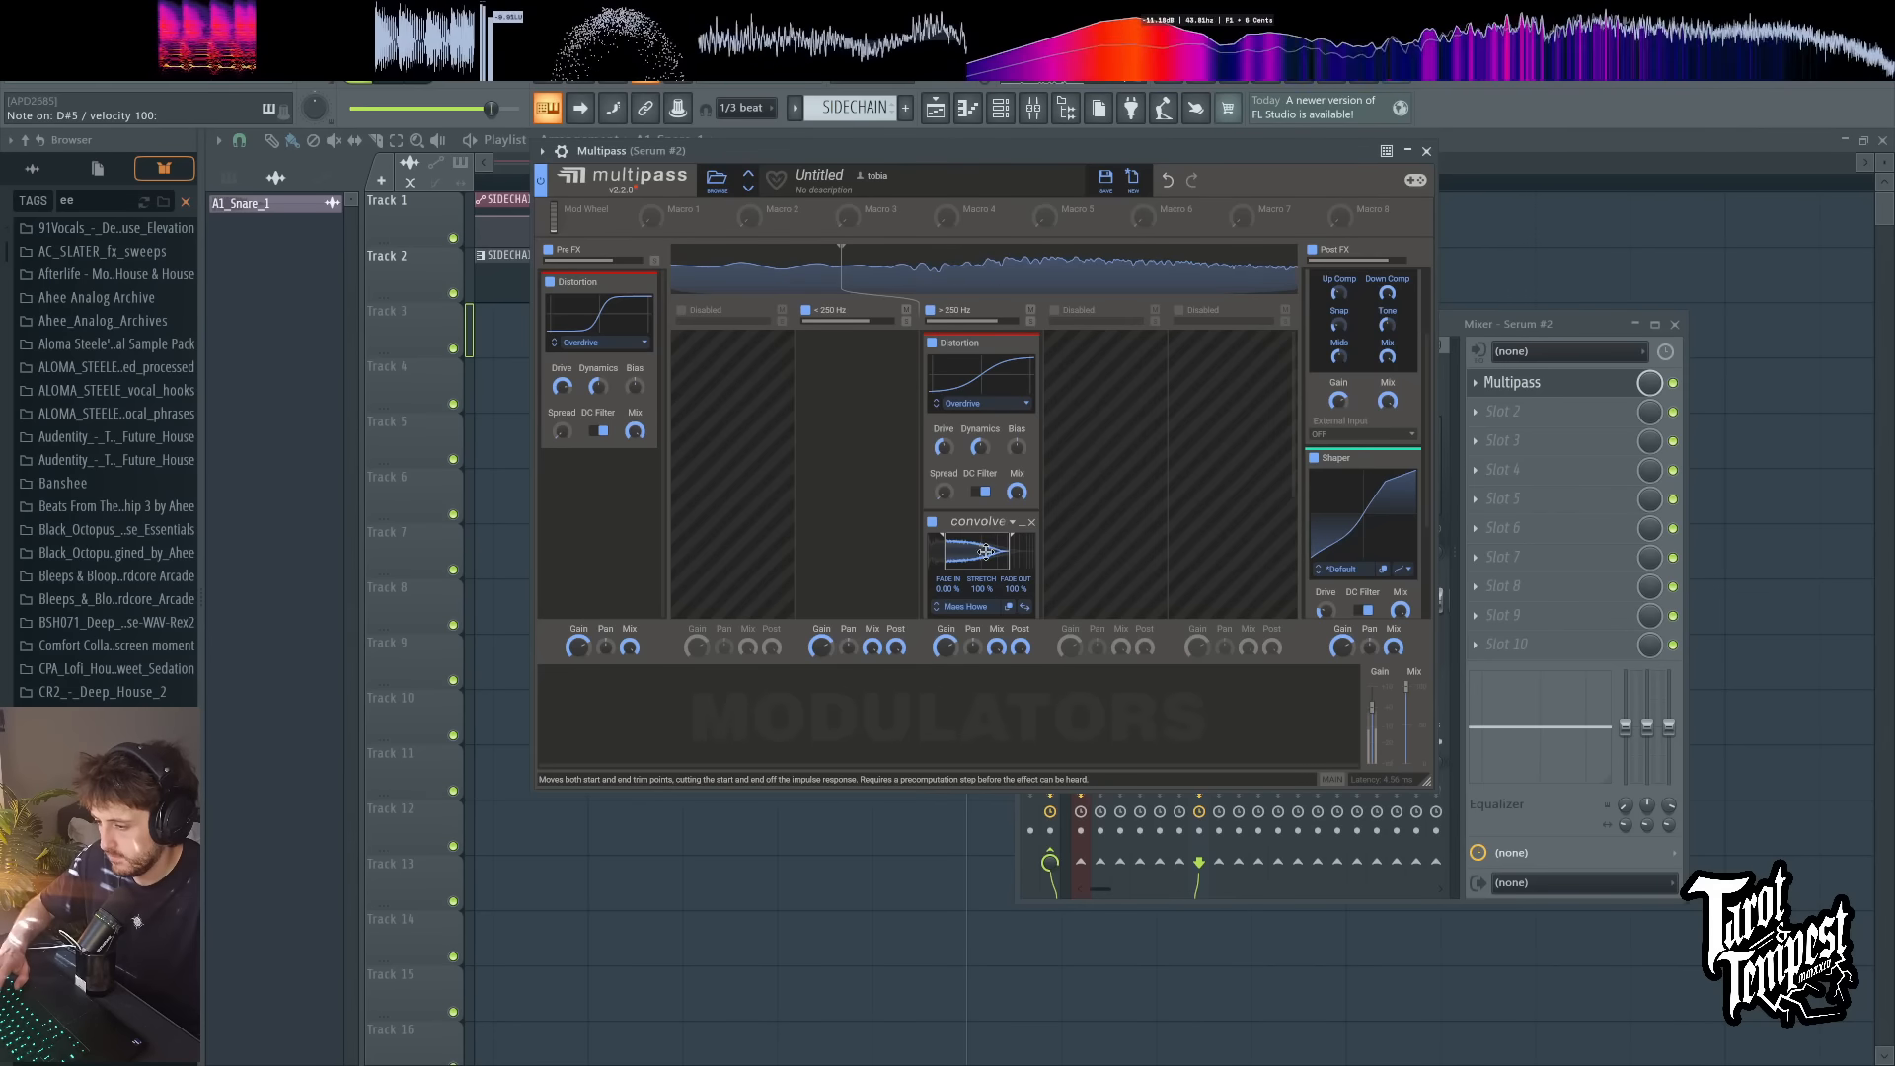
scroll(1026, 582, "down", 2)
key("d")
left_click_drag(987, 480, 1040, 151)
key("c")
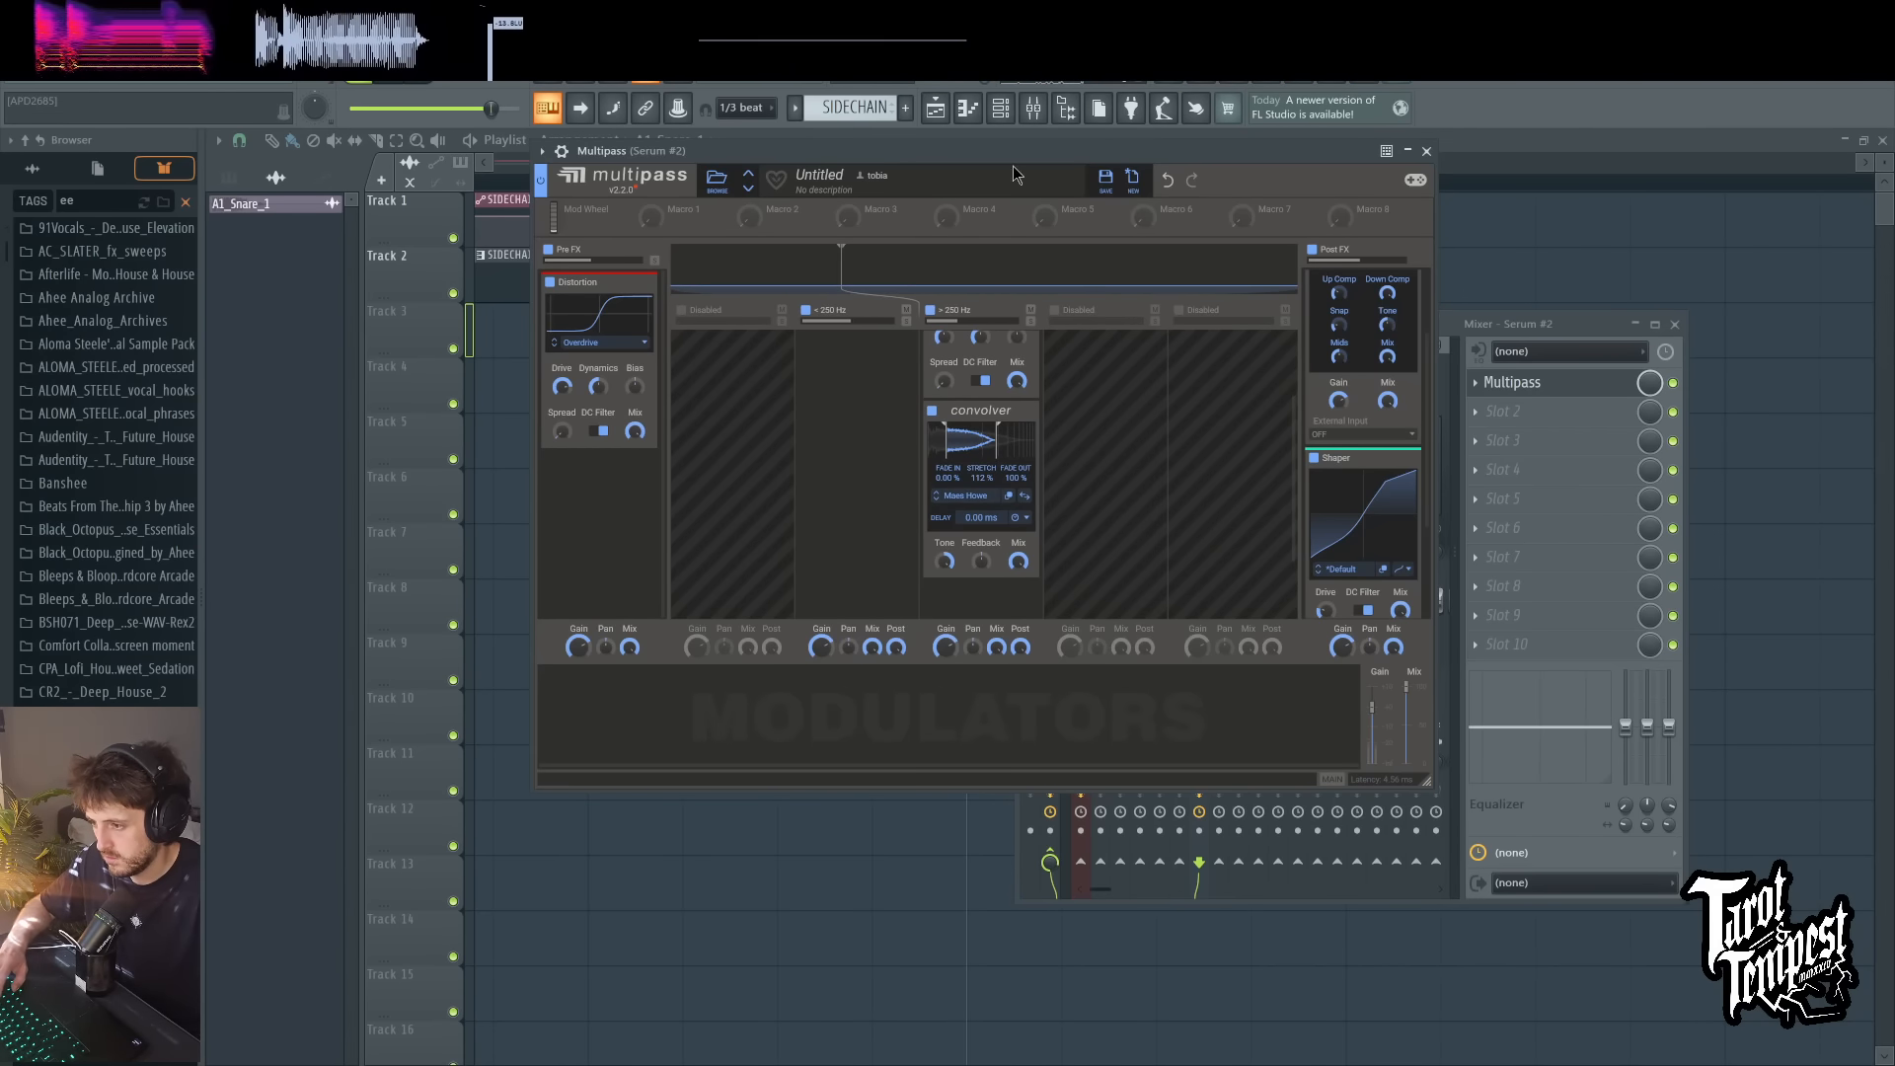
left_click_drag(974, 443, 990, 444)
key("d")
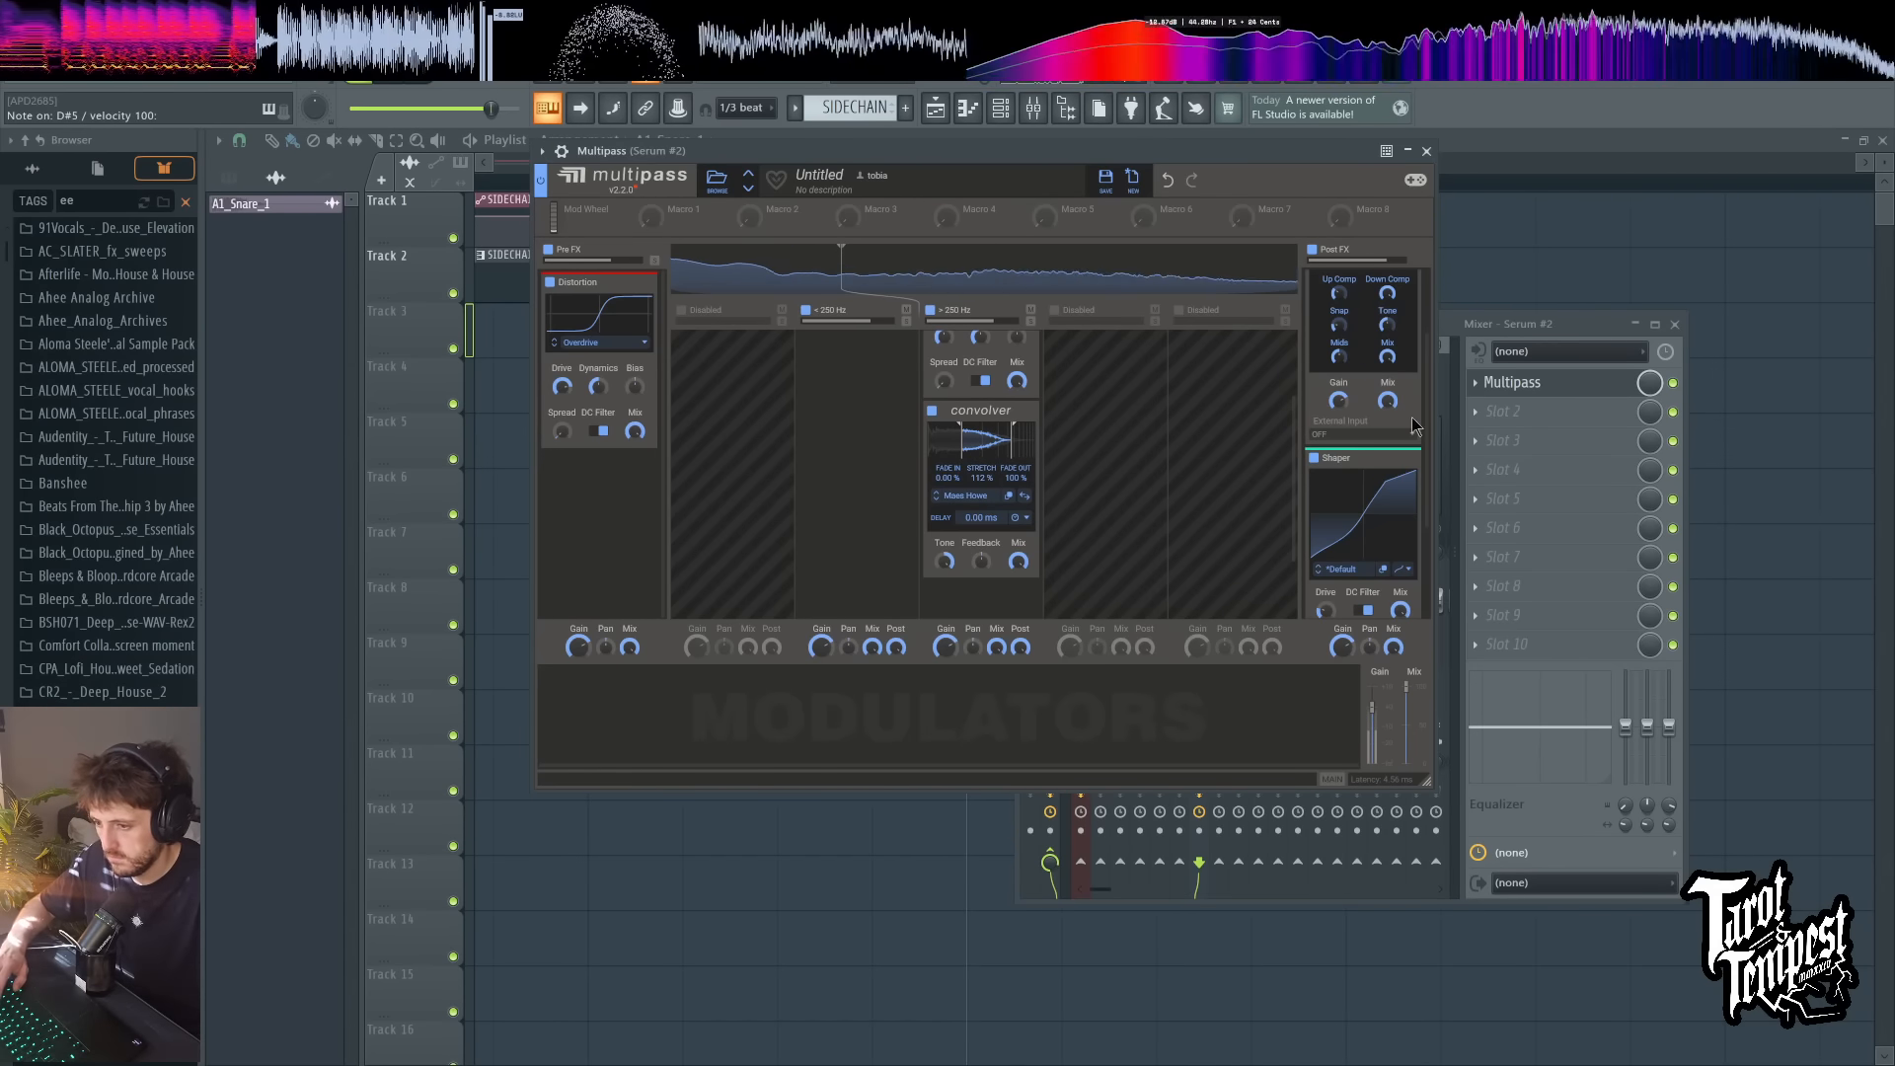
Step: Set the Post FX lane's gain to about +3.39 dB and play test notes
scroll(1352, 446, "up", 1)
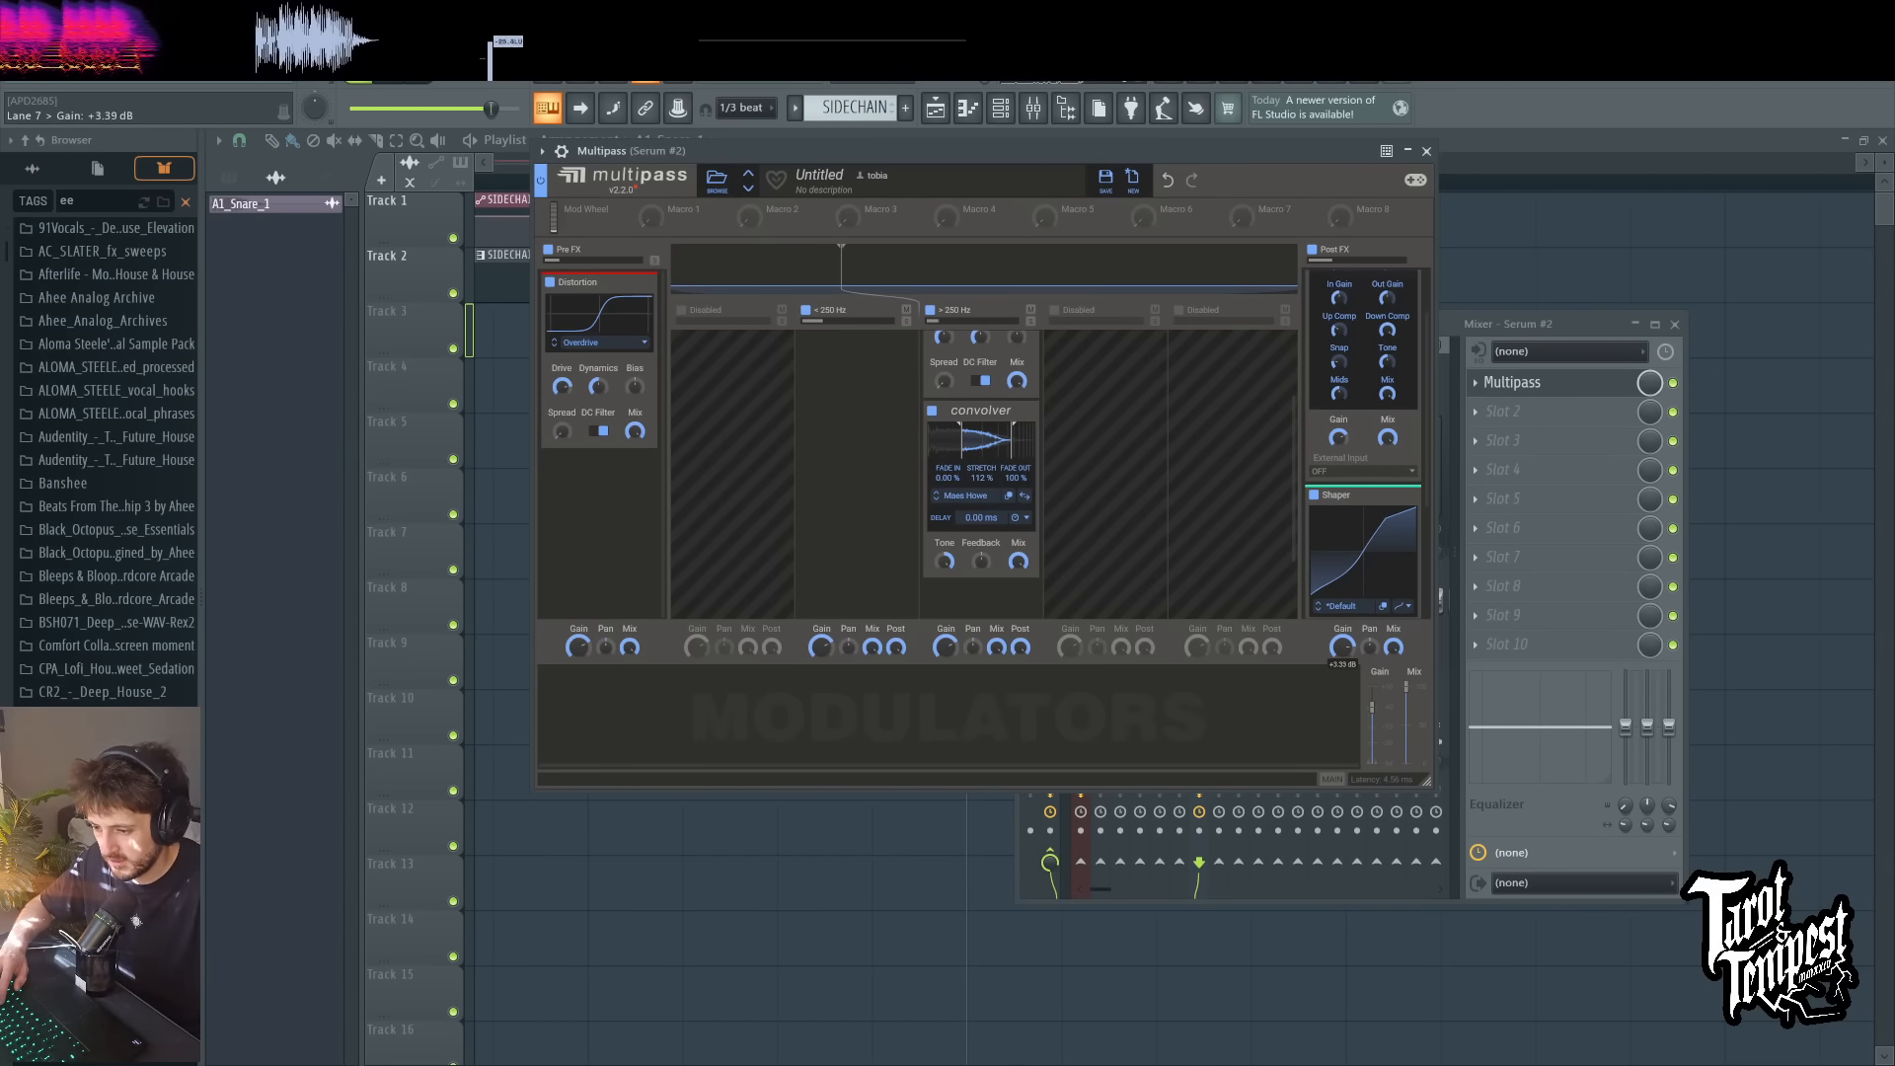
key("d")
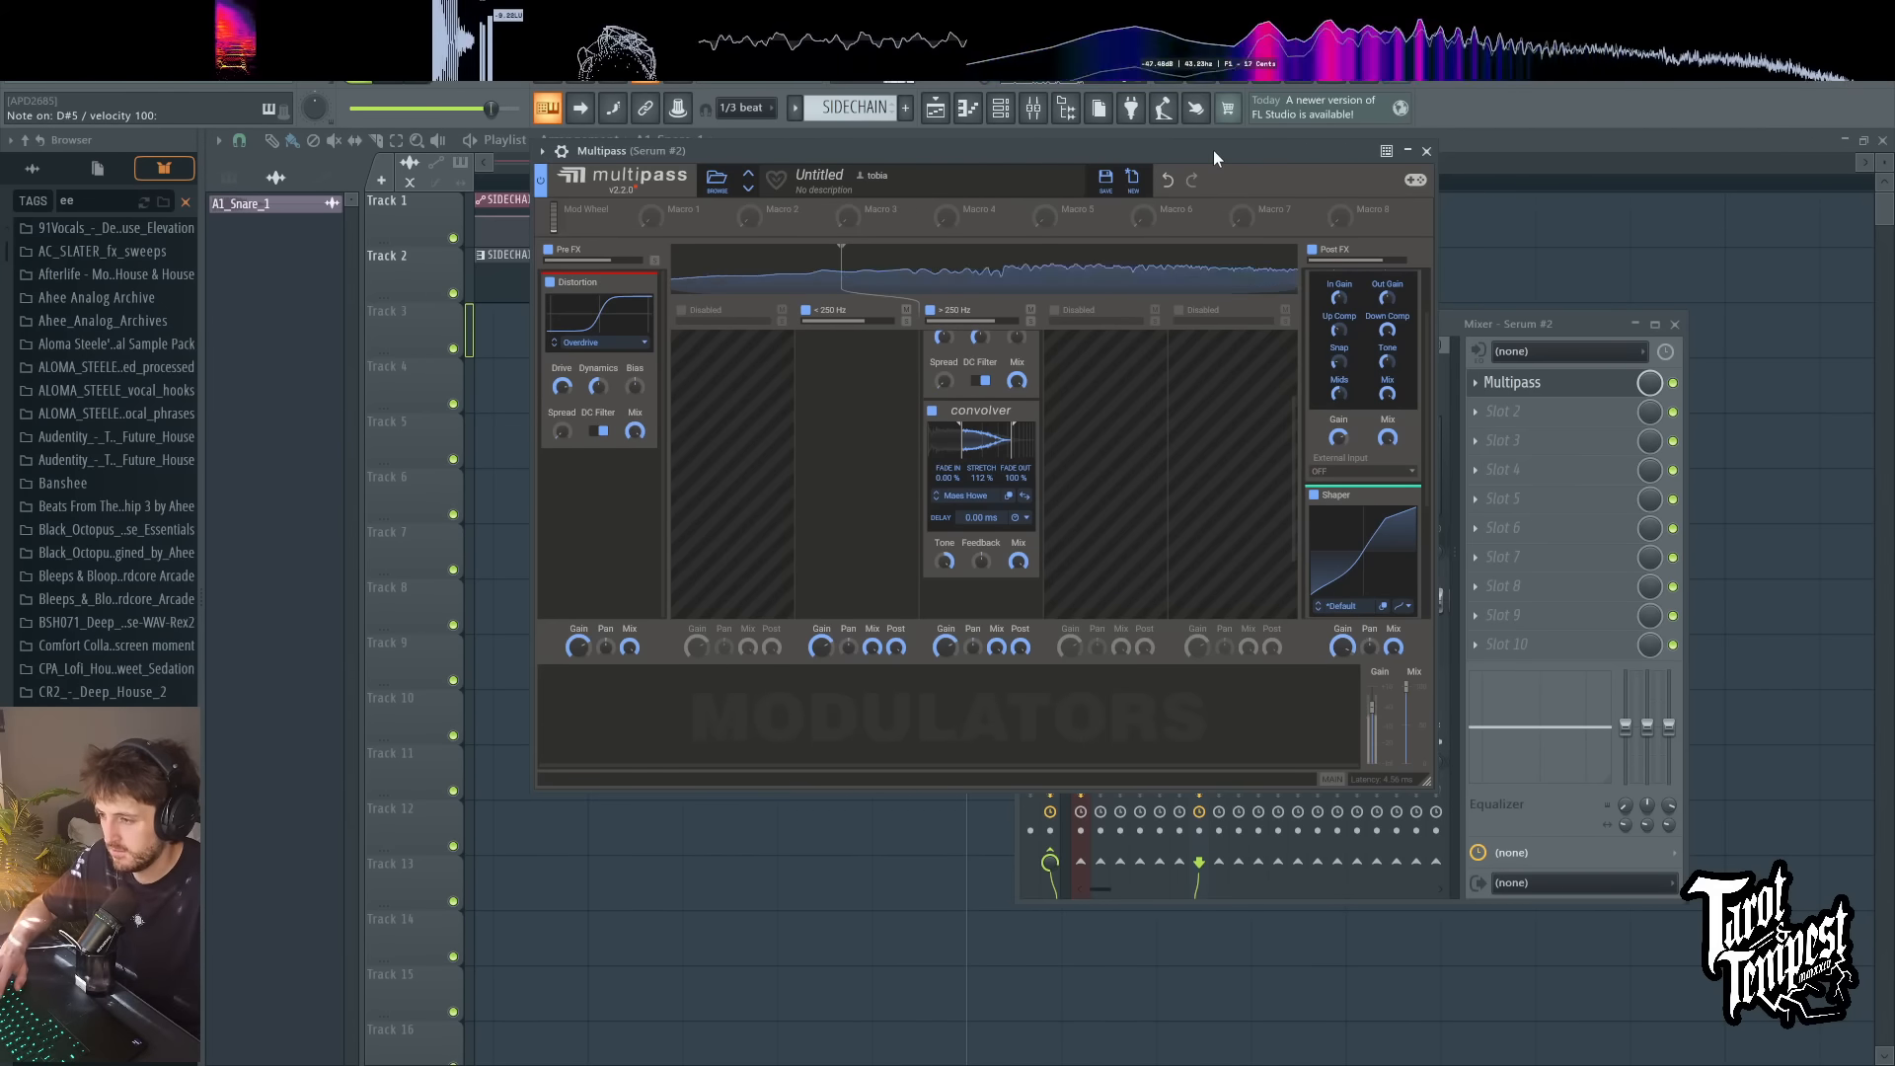
key("x")
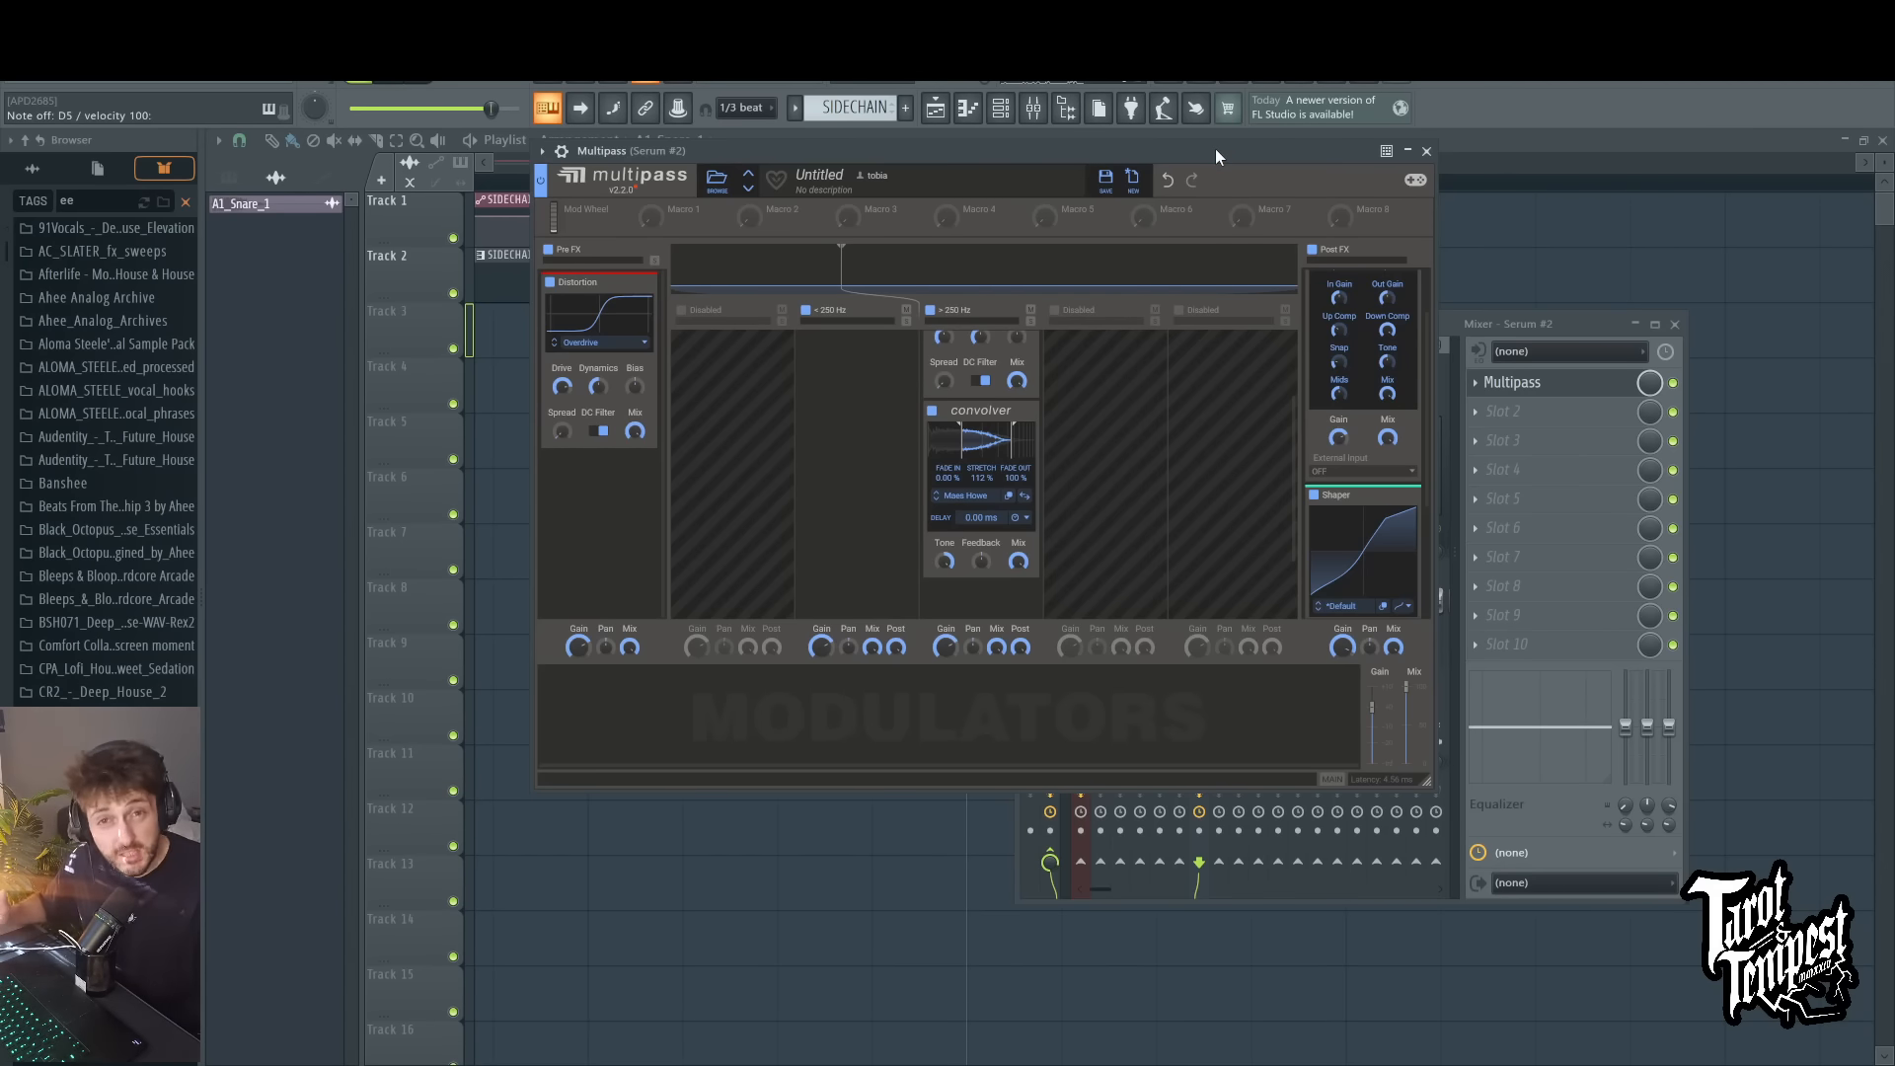
Step: Add a Convolver below the Distortion in Pre FX, load the Phaser 1 impulse response, and play test notes
left_click(626, 486)
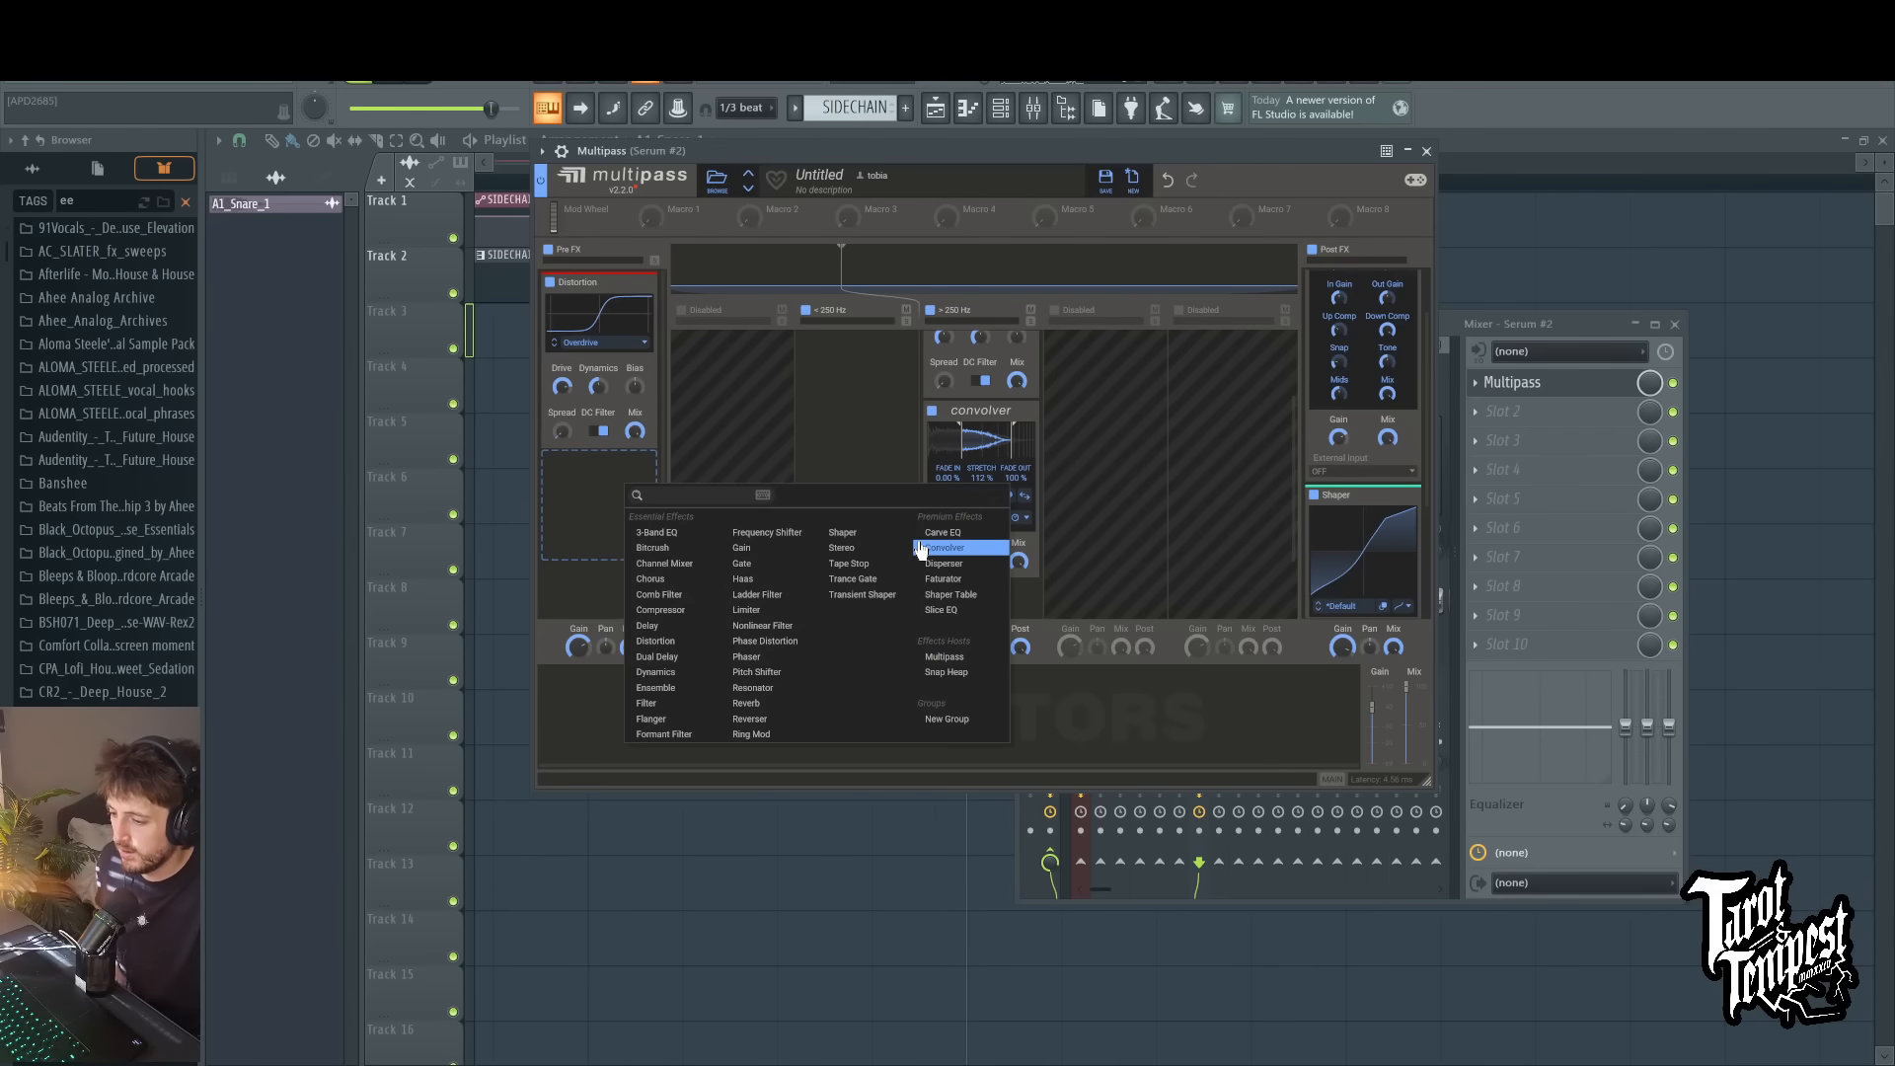
left_click(825, 569)
scroll(622, 508, "down", 1)
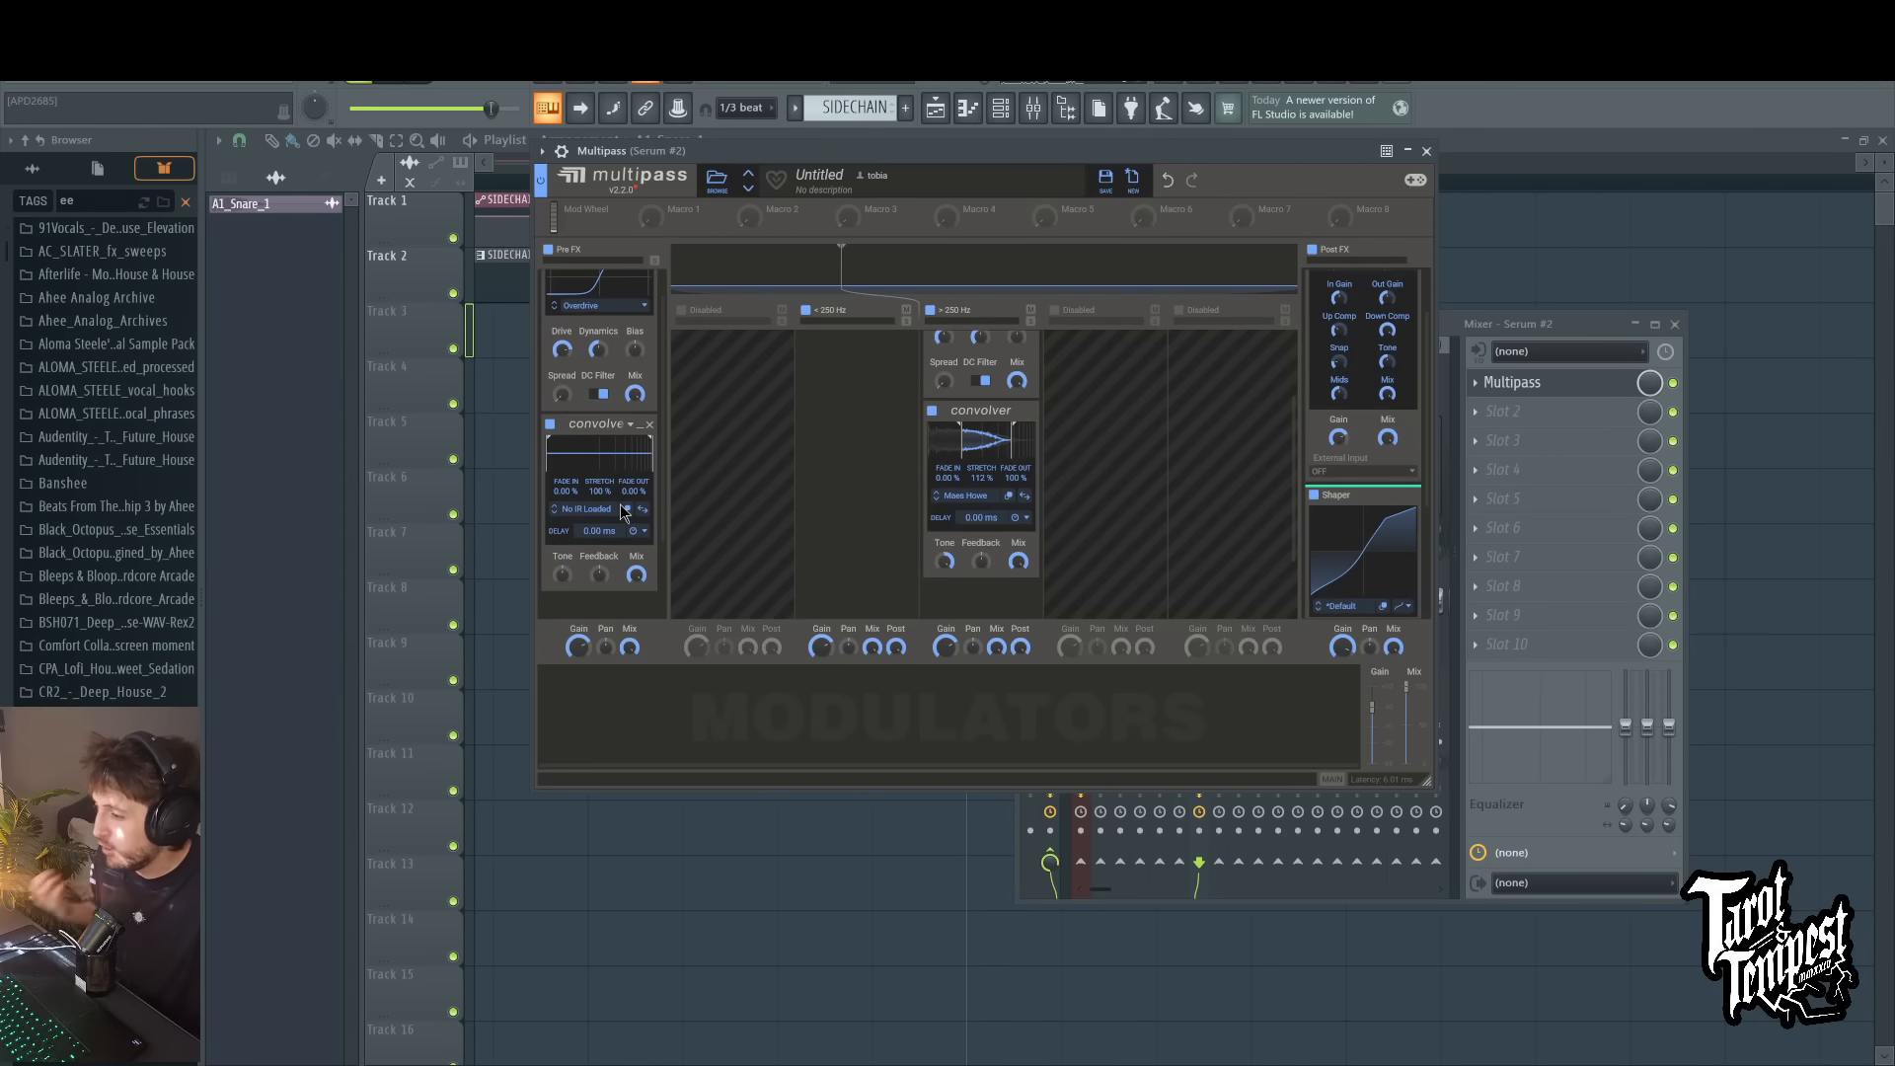
scroll(621, 508, "up", 1)
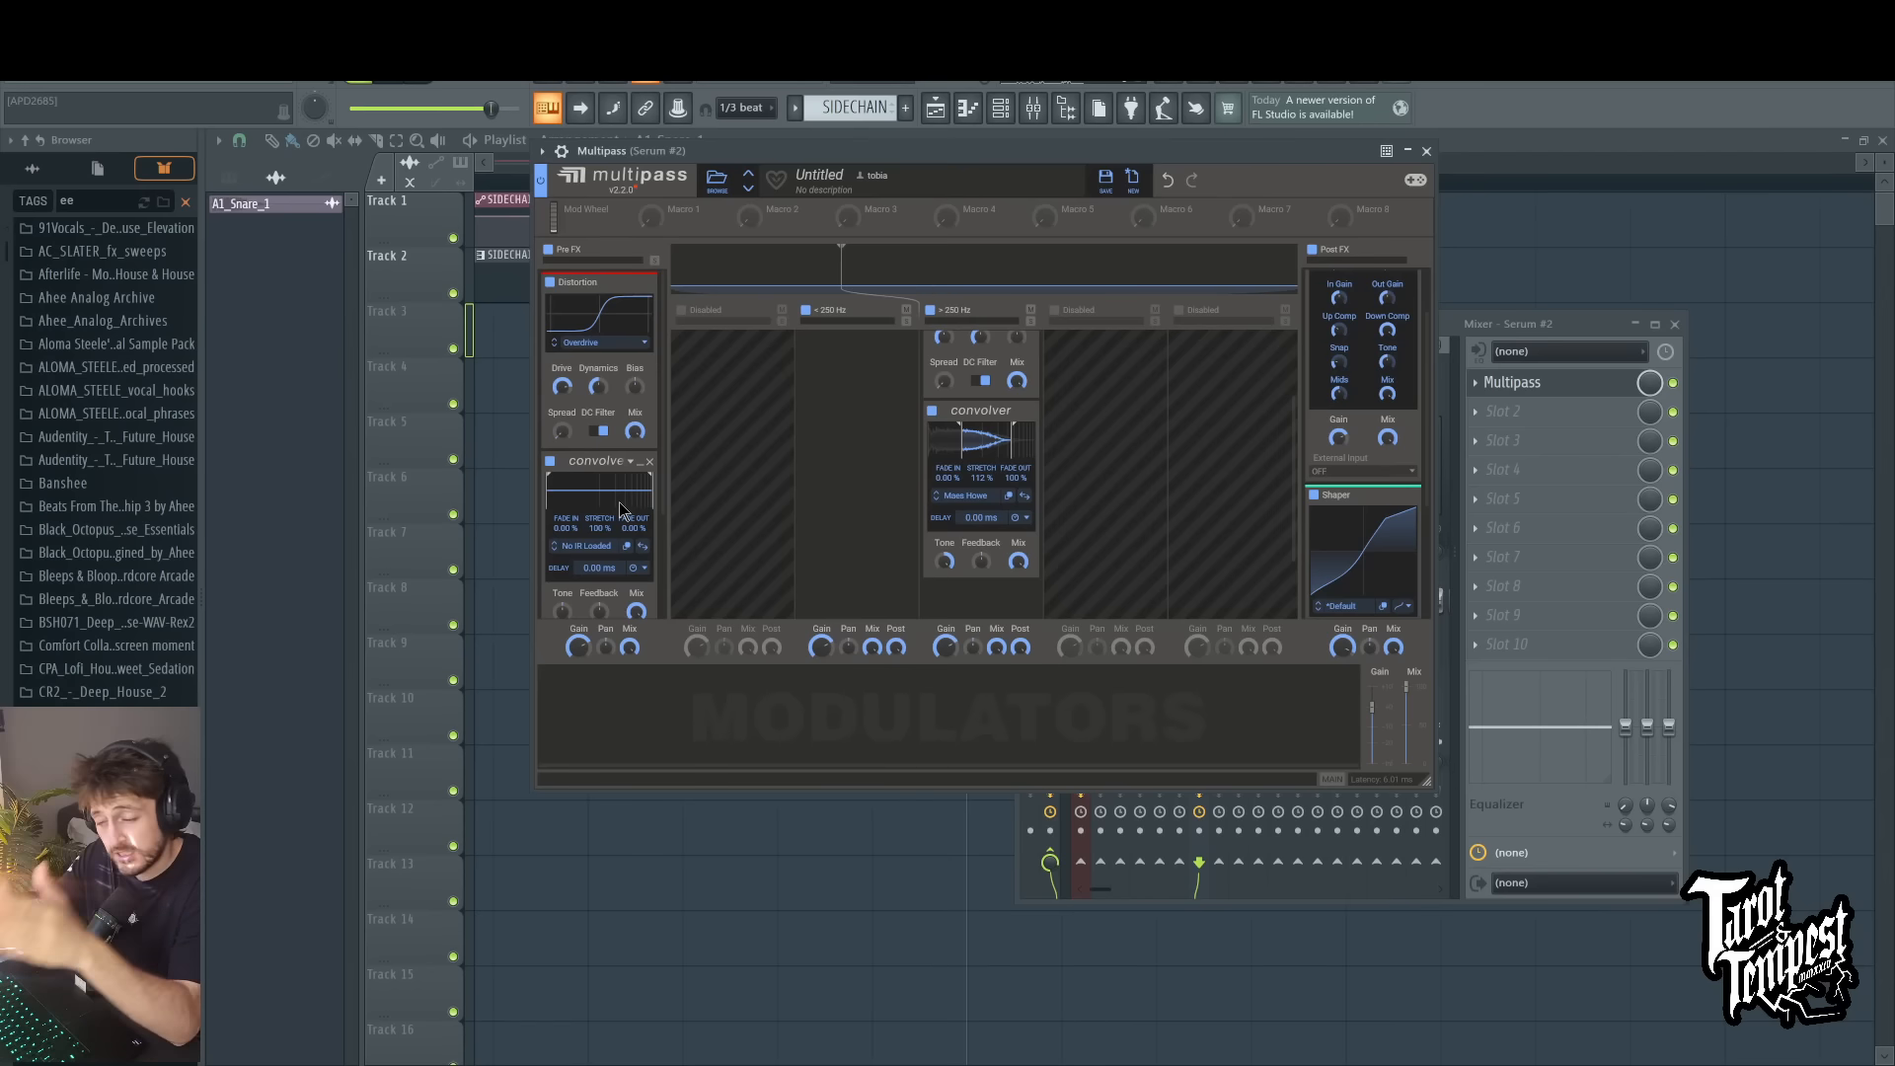
left_click(821, 649)
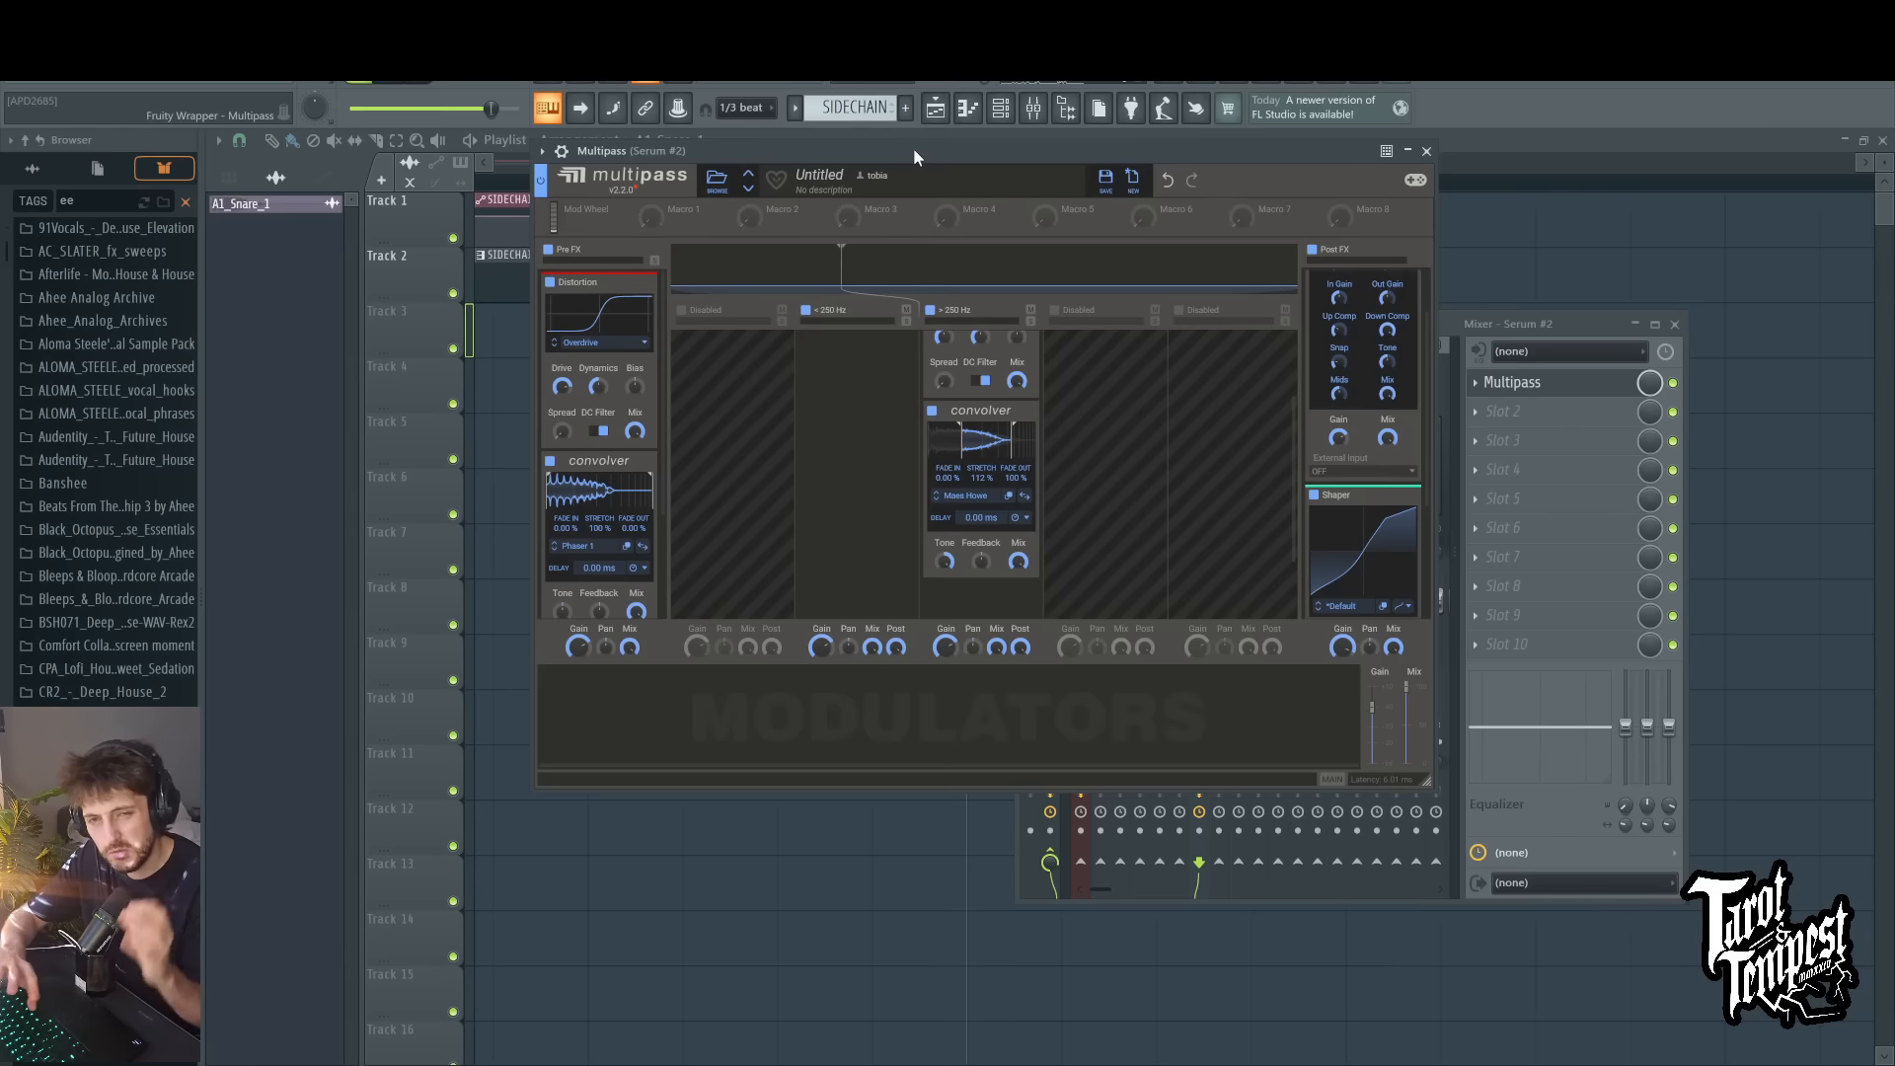
key("m")
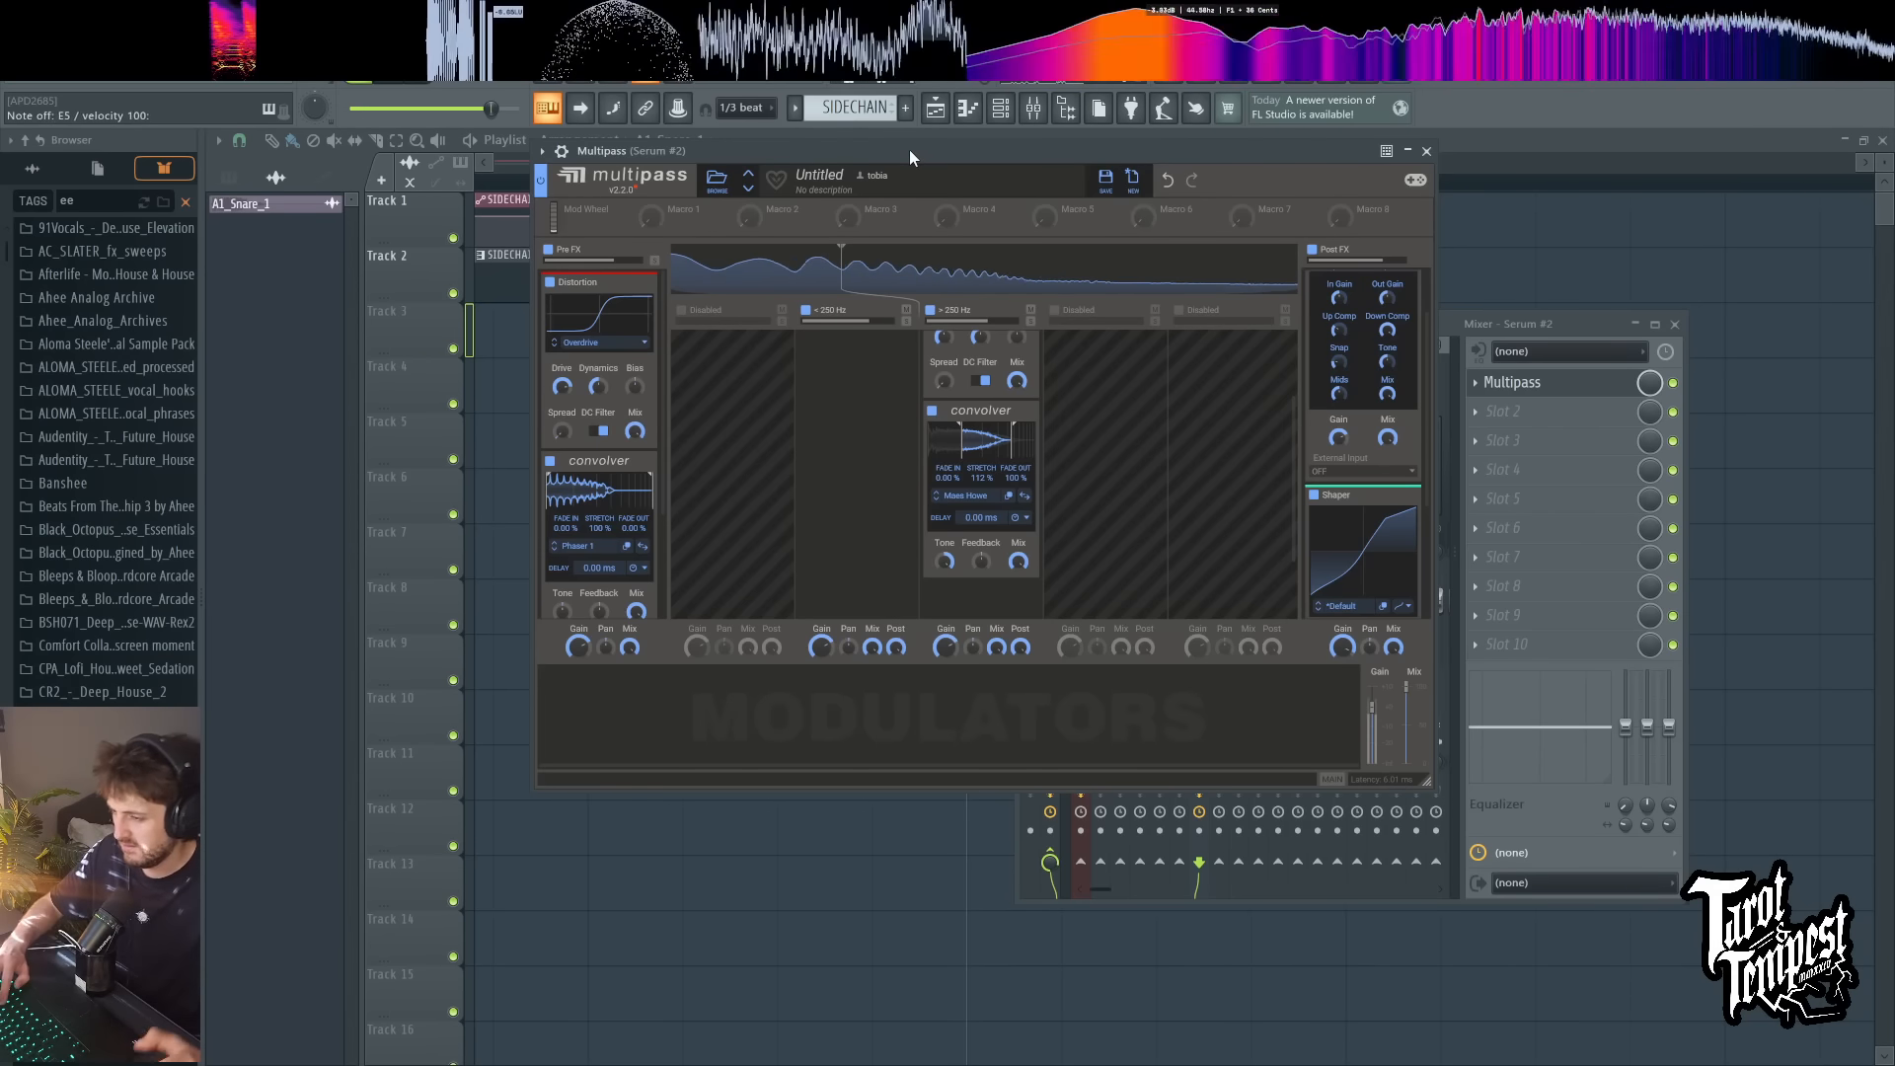
key("x")
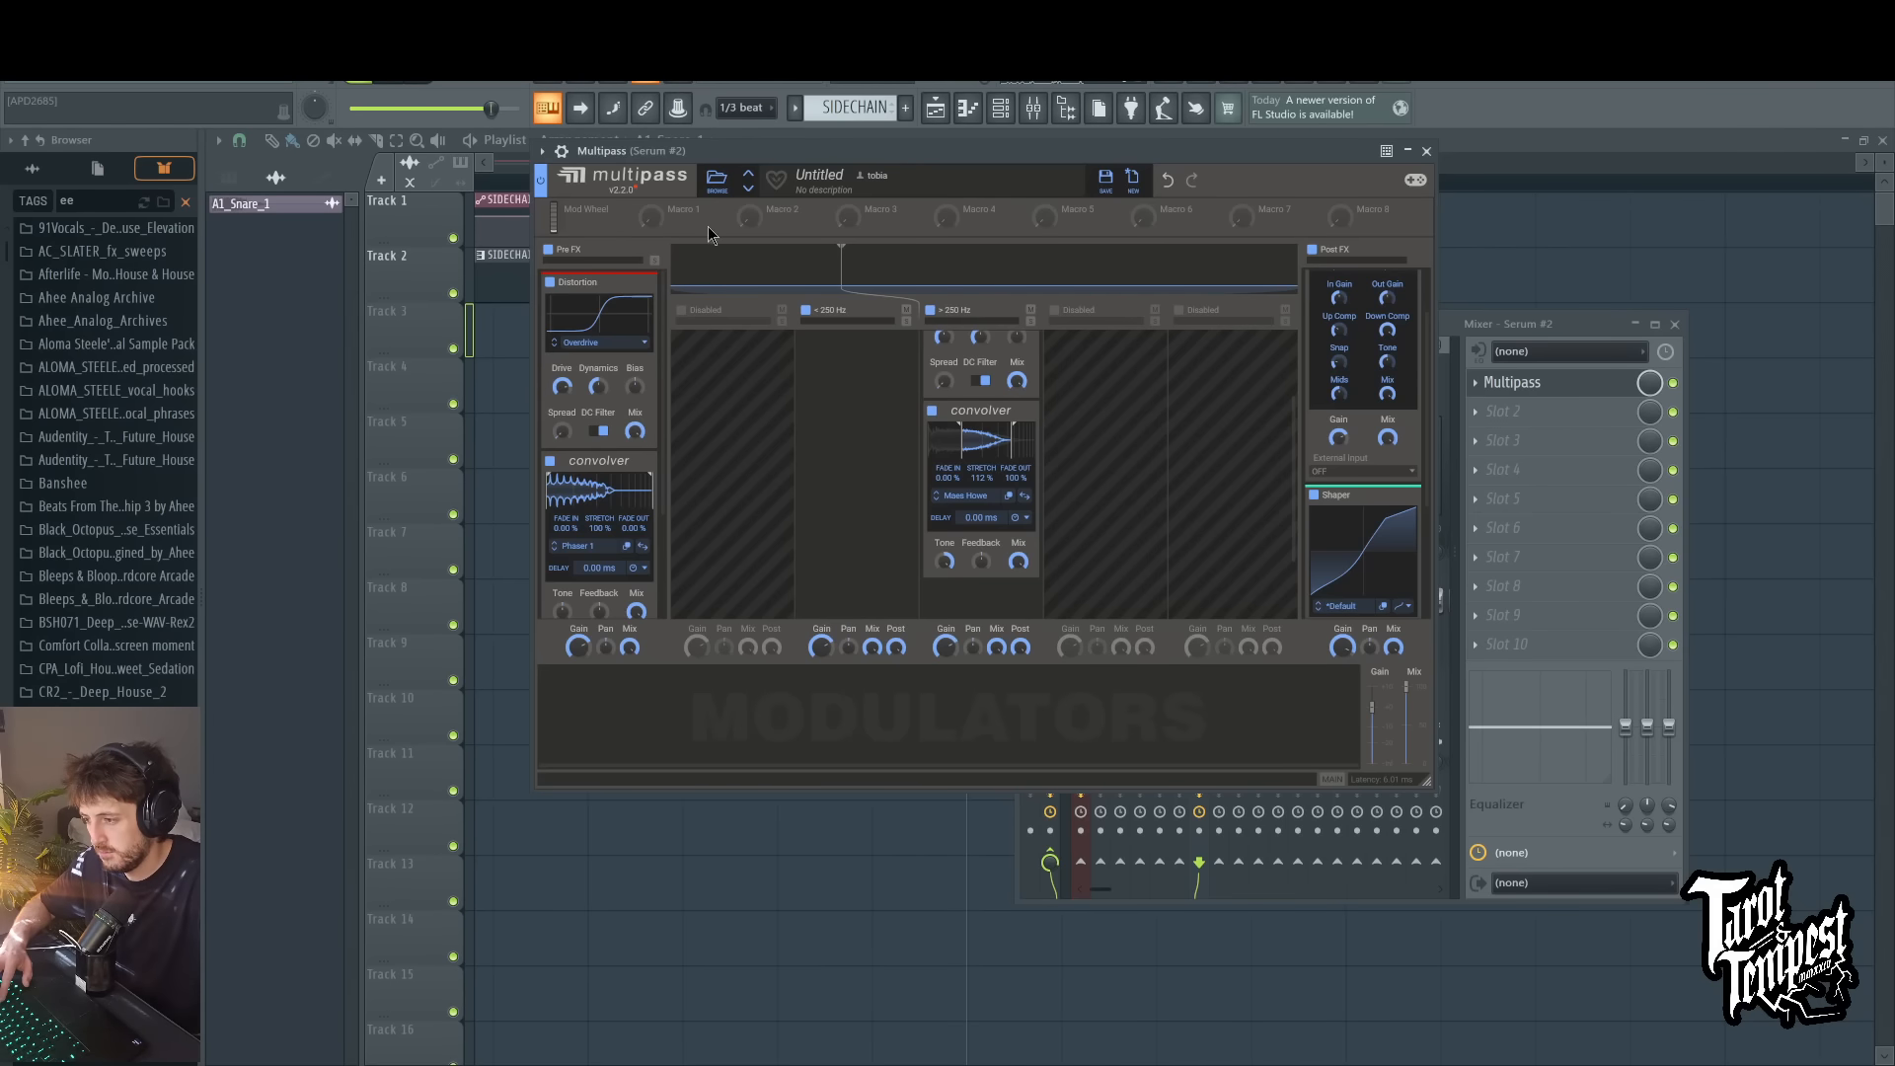
Step: Set the Pre FX Convolver's stretch to about 80% and the Post FX lane's gain to +4.26 dB while playing test notes
key("c")
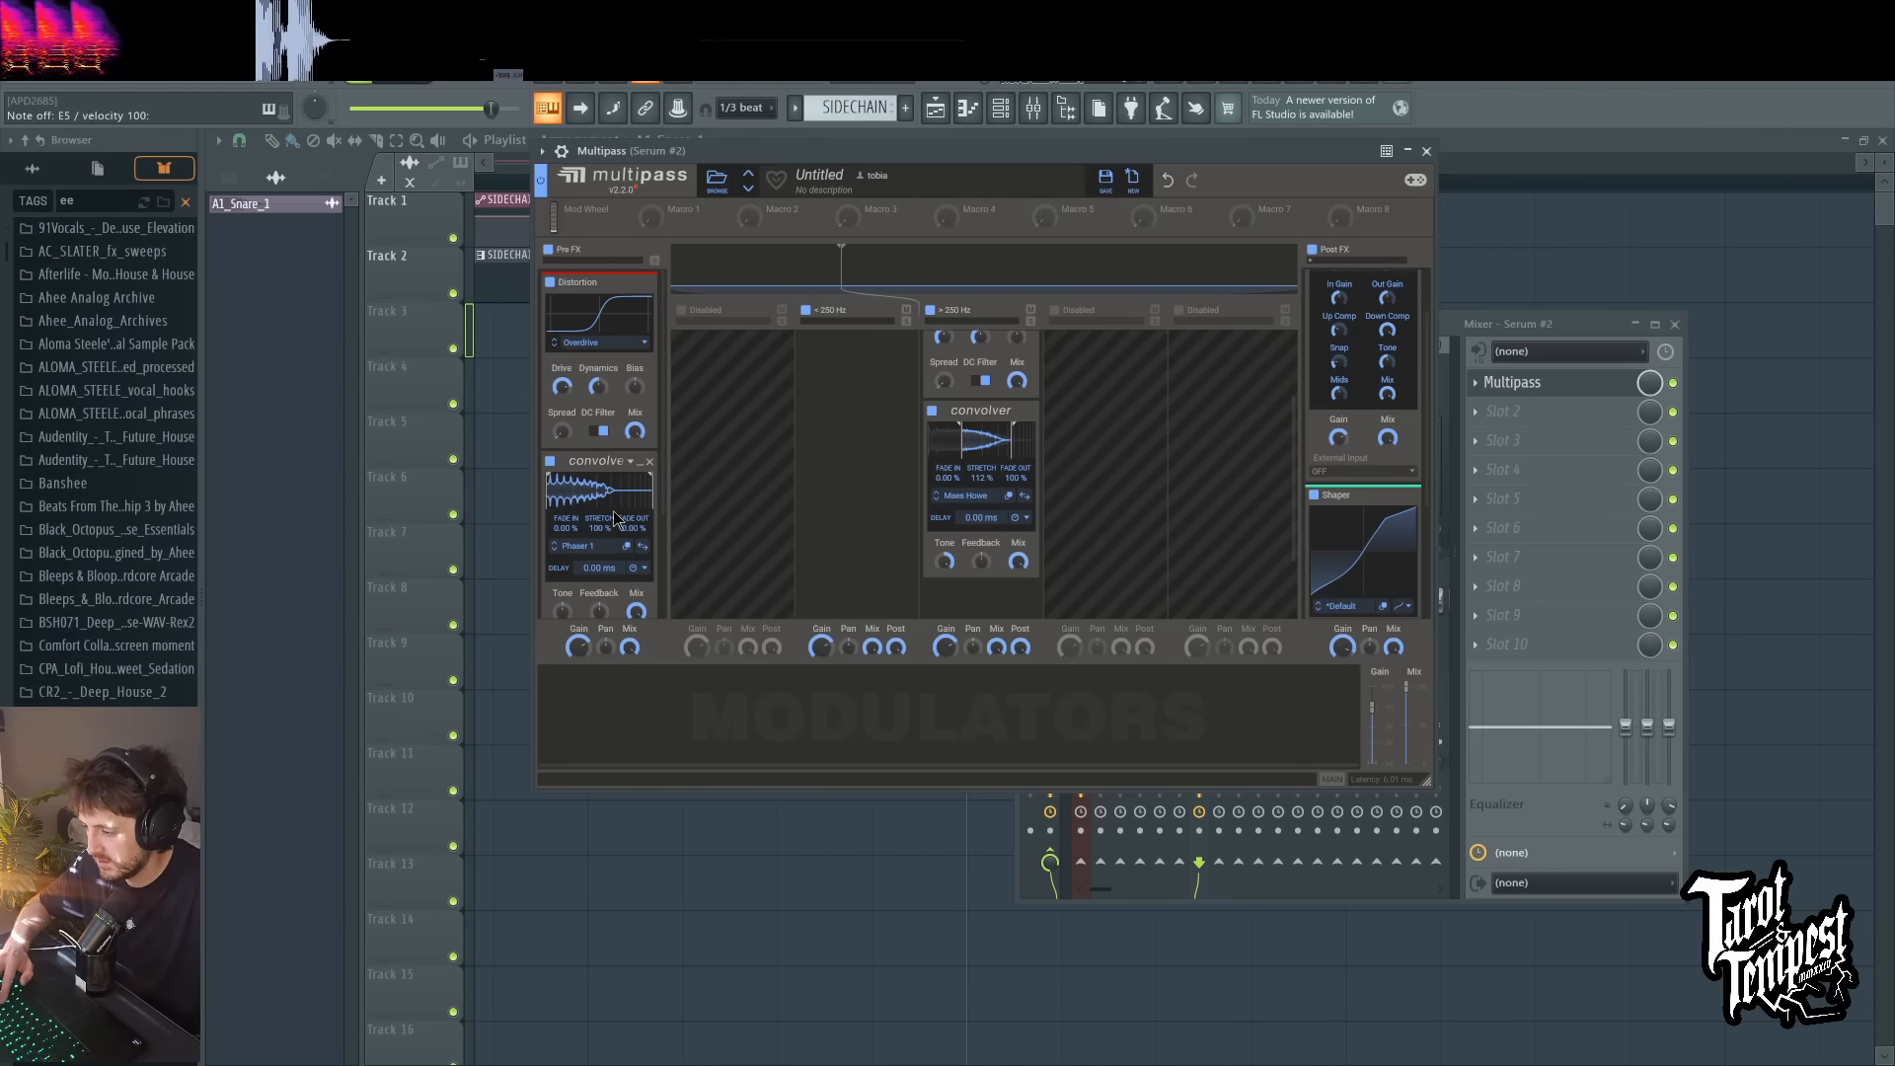
left_click_drag(855, 148, 858, 155)
key("c")
left_click_drag(603, 534, 609, 539)
key("d")
key("d")
key("d")
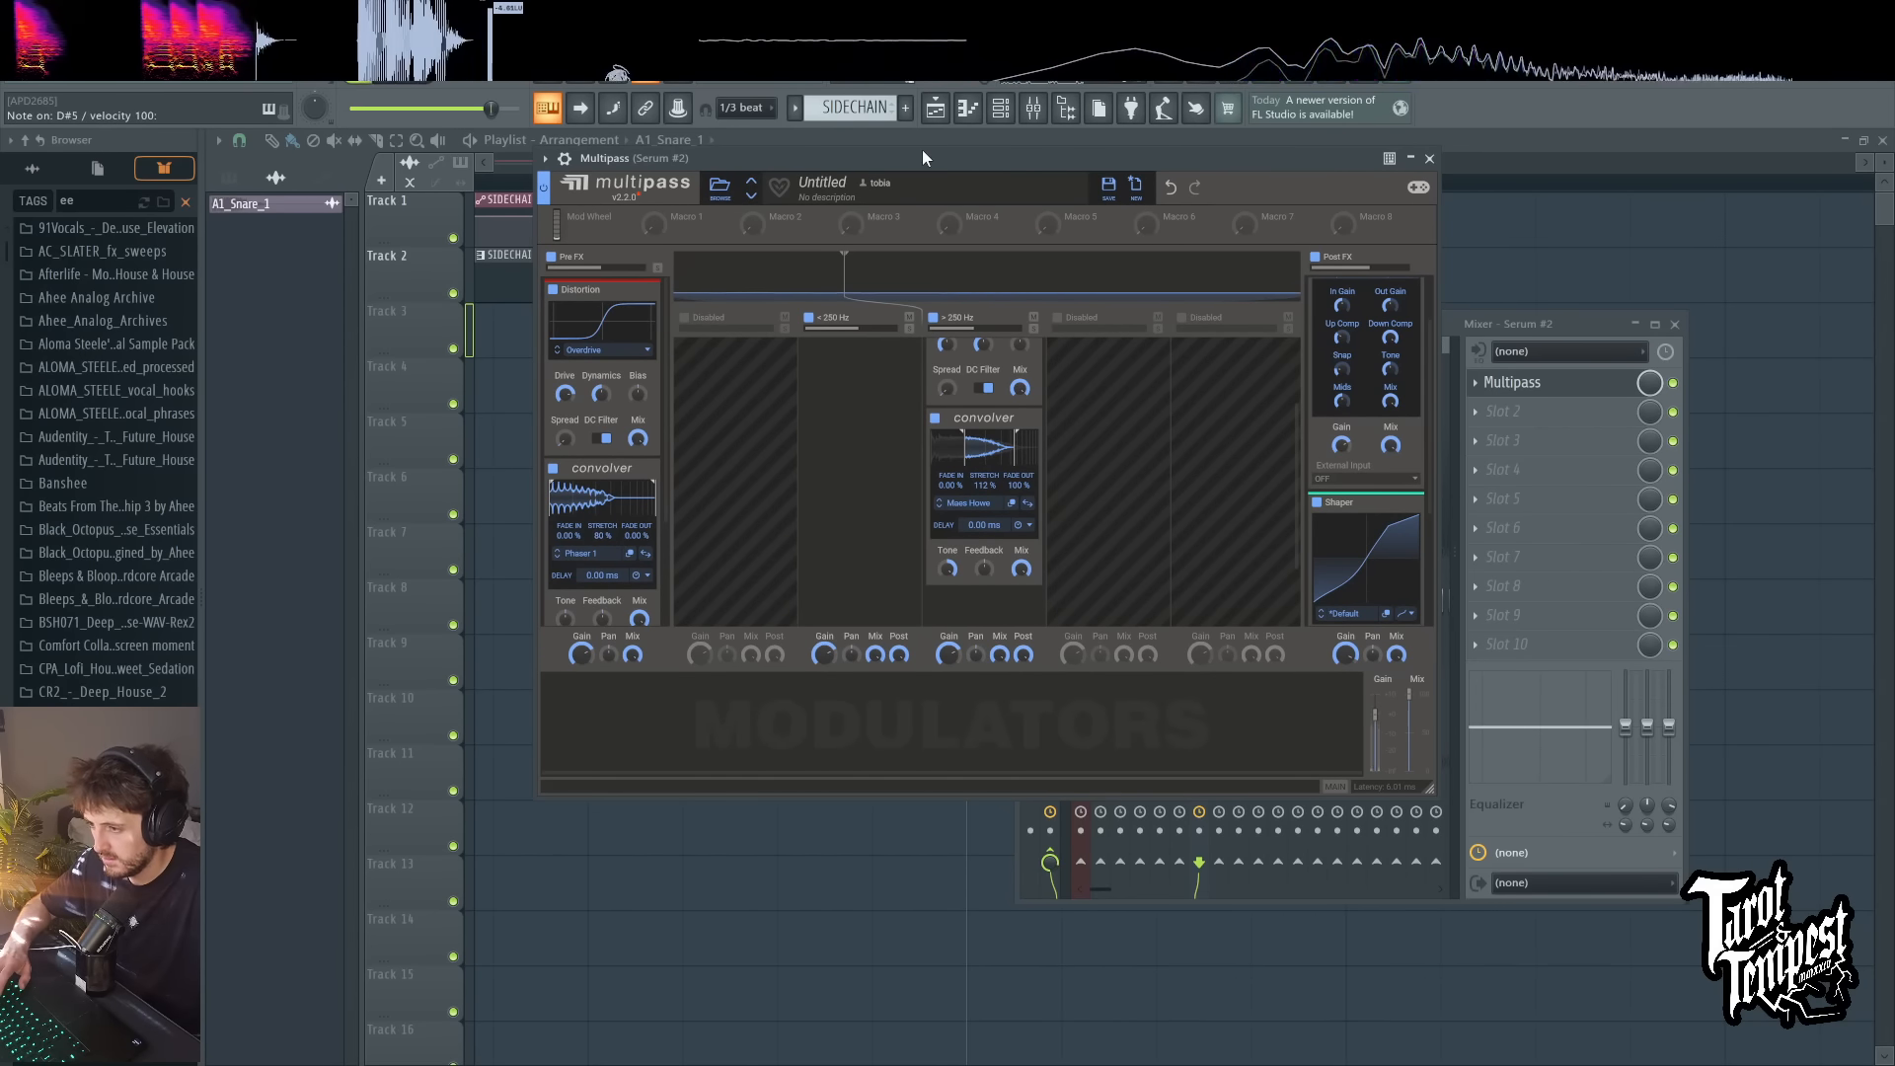
left_click_drag(1345, 654, 1345, 666)
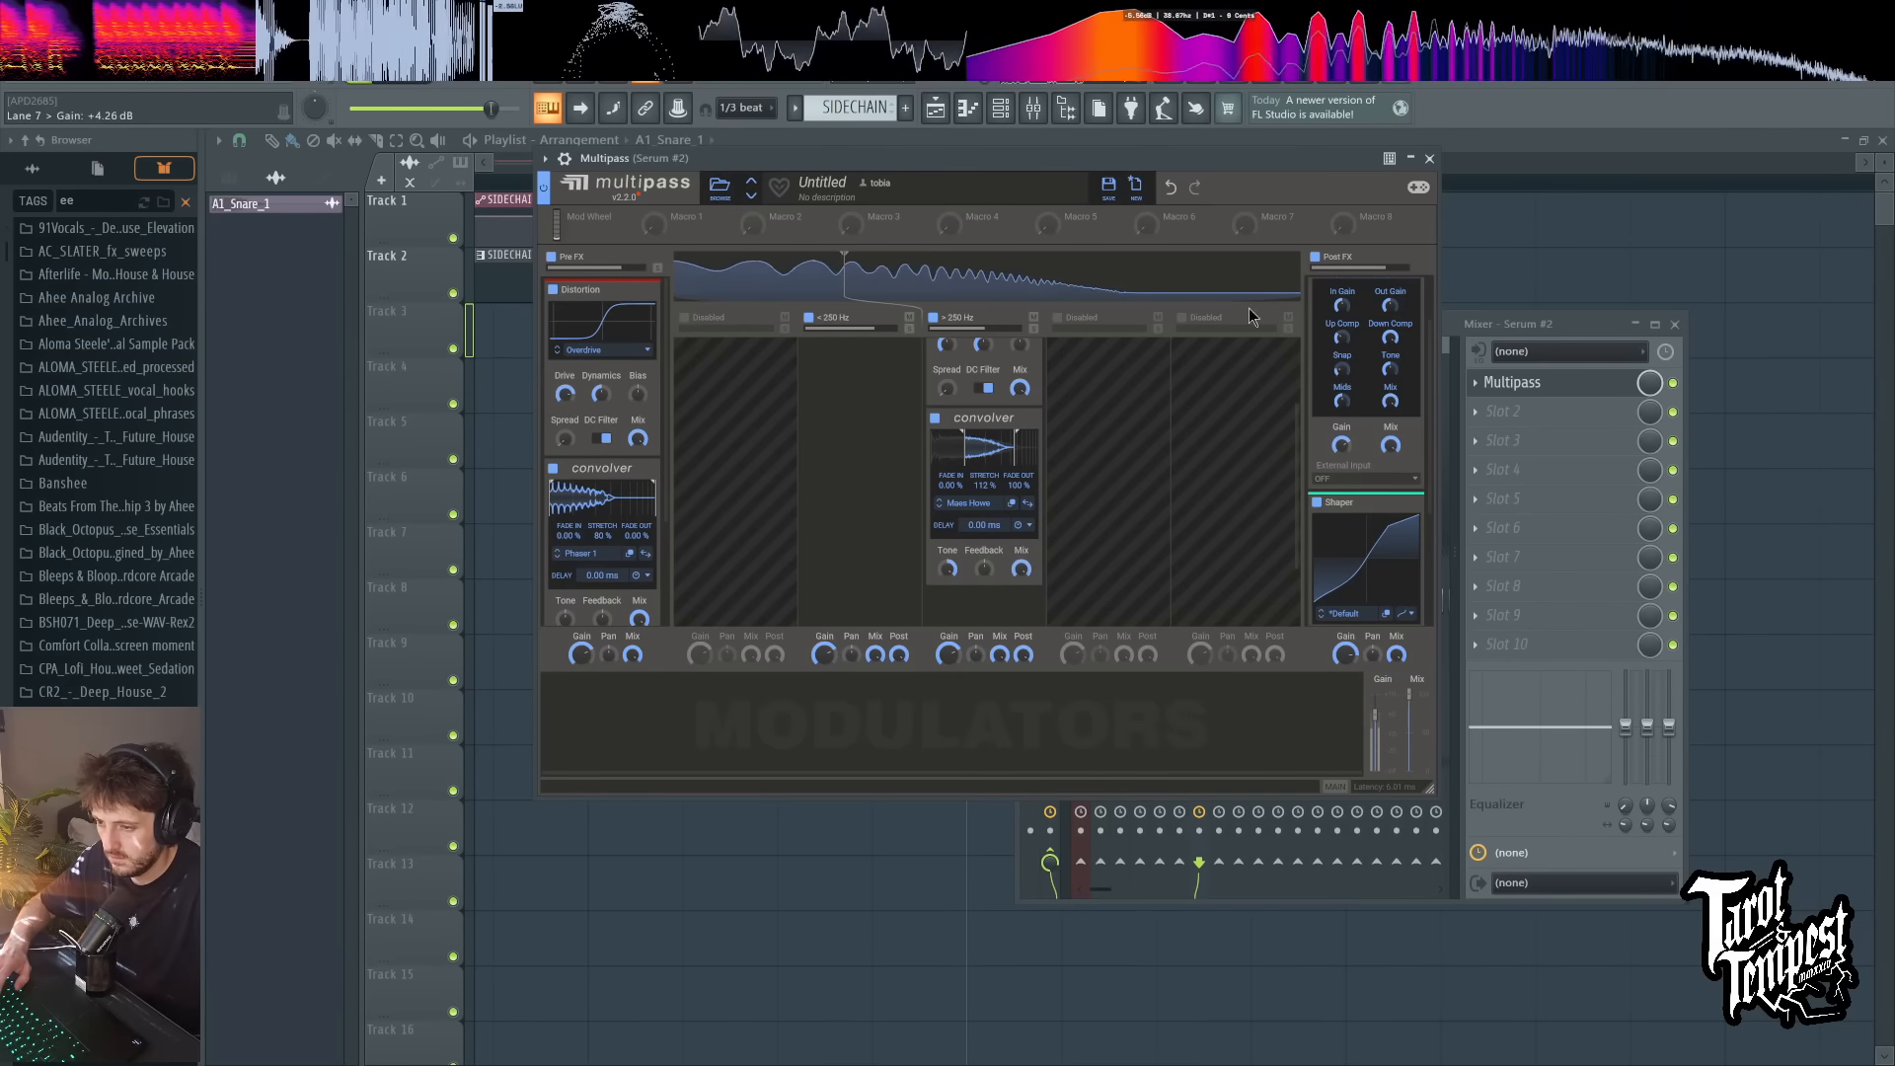
key("d")
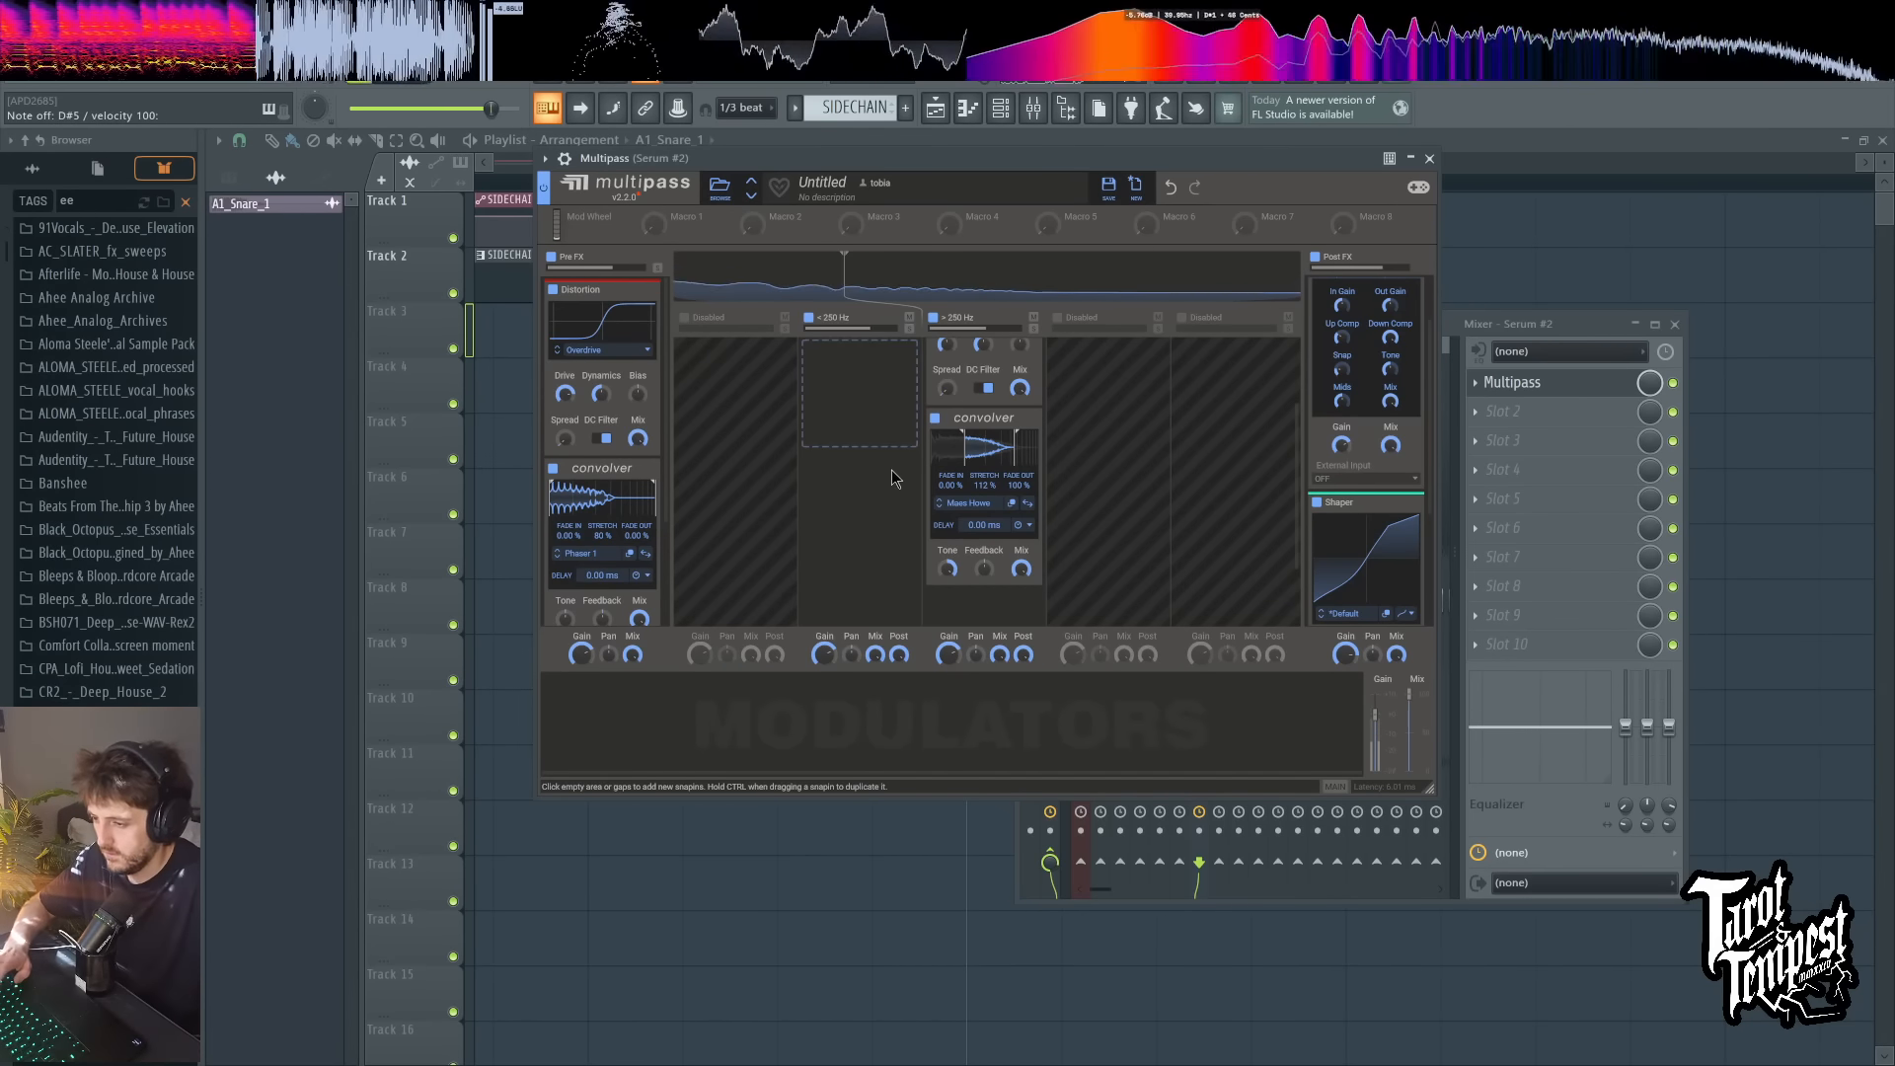
Step: Add a Frequency Shifter to the low band and move it above the Distortion in the upper band
left_click(897, 416)
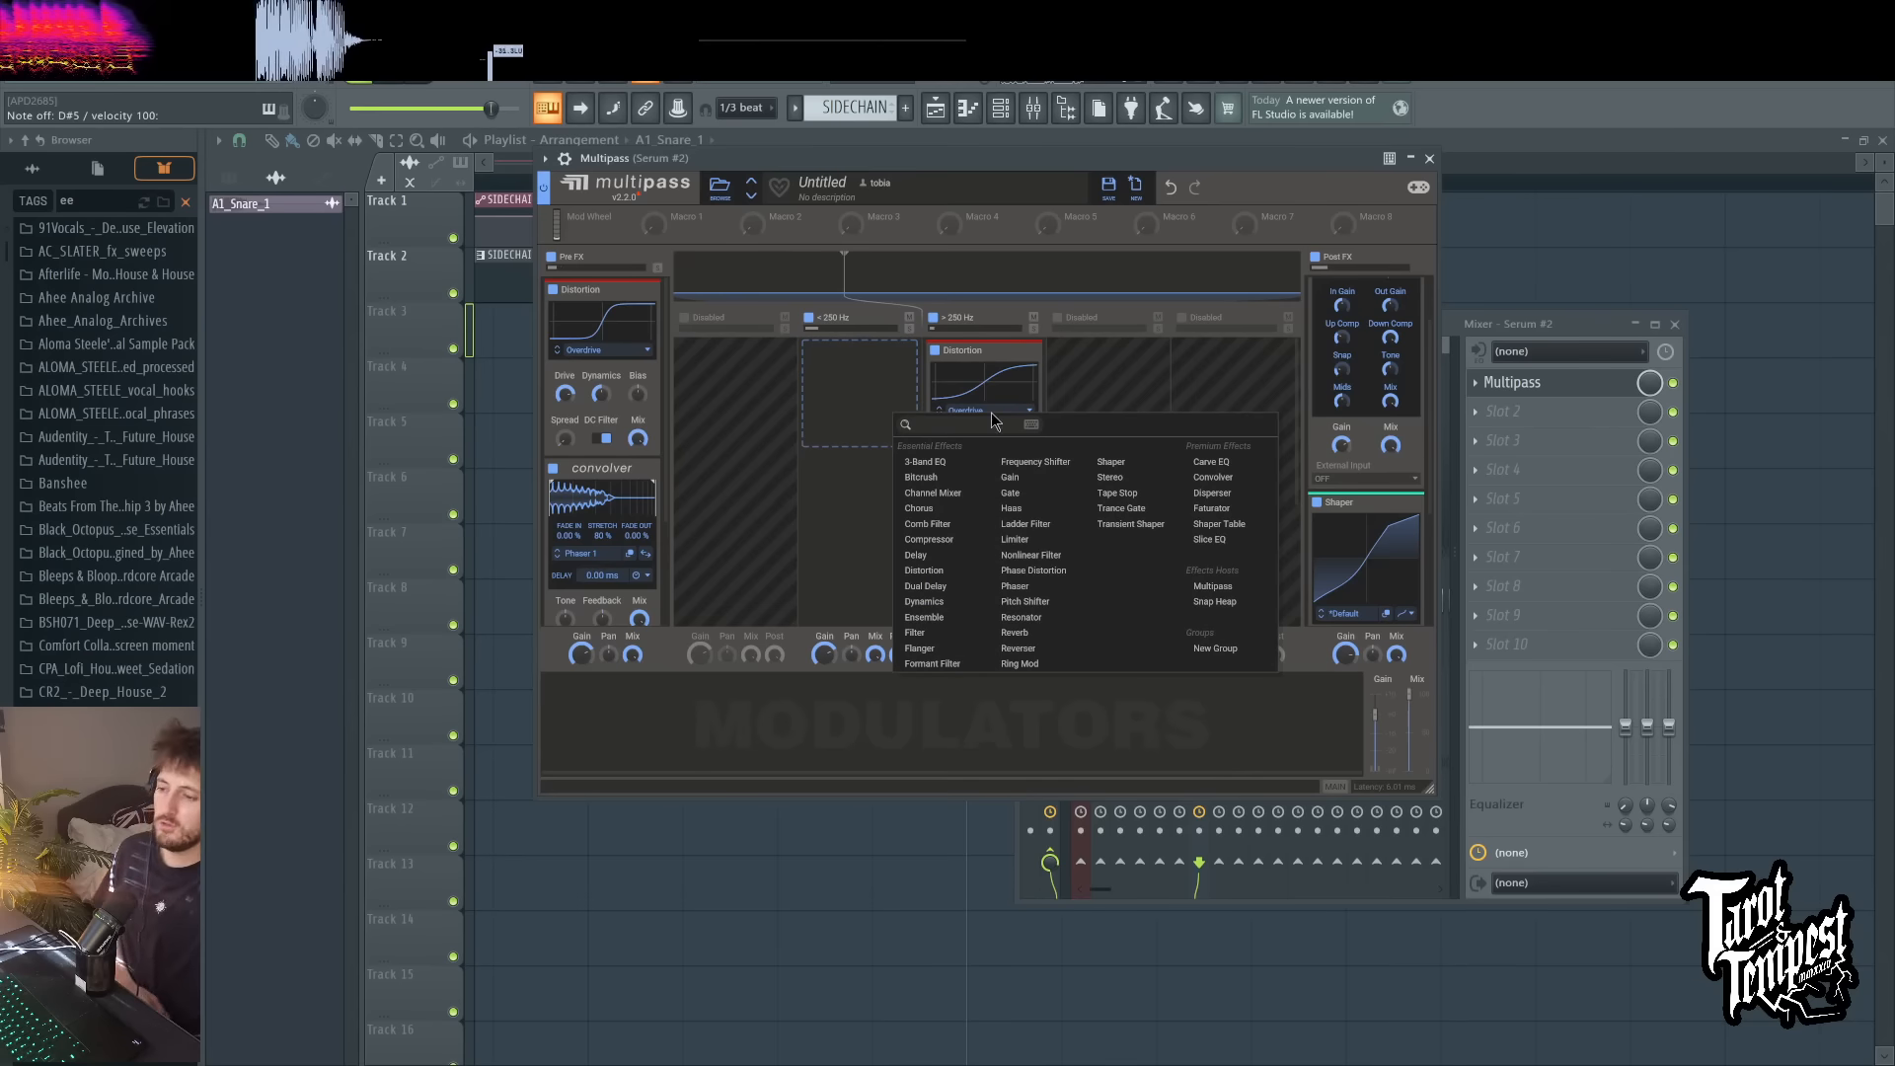
left_click(1032, 460)
left_click_drag(867, 359, 982, 356)
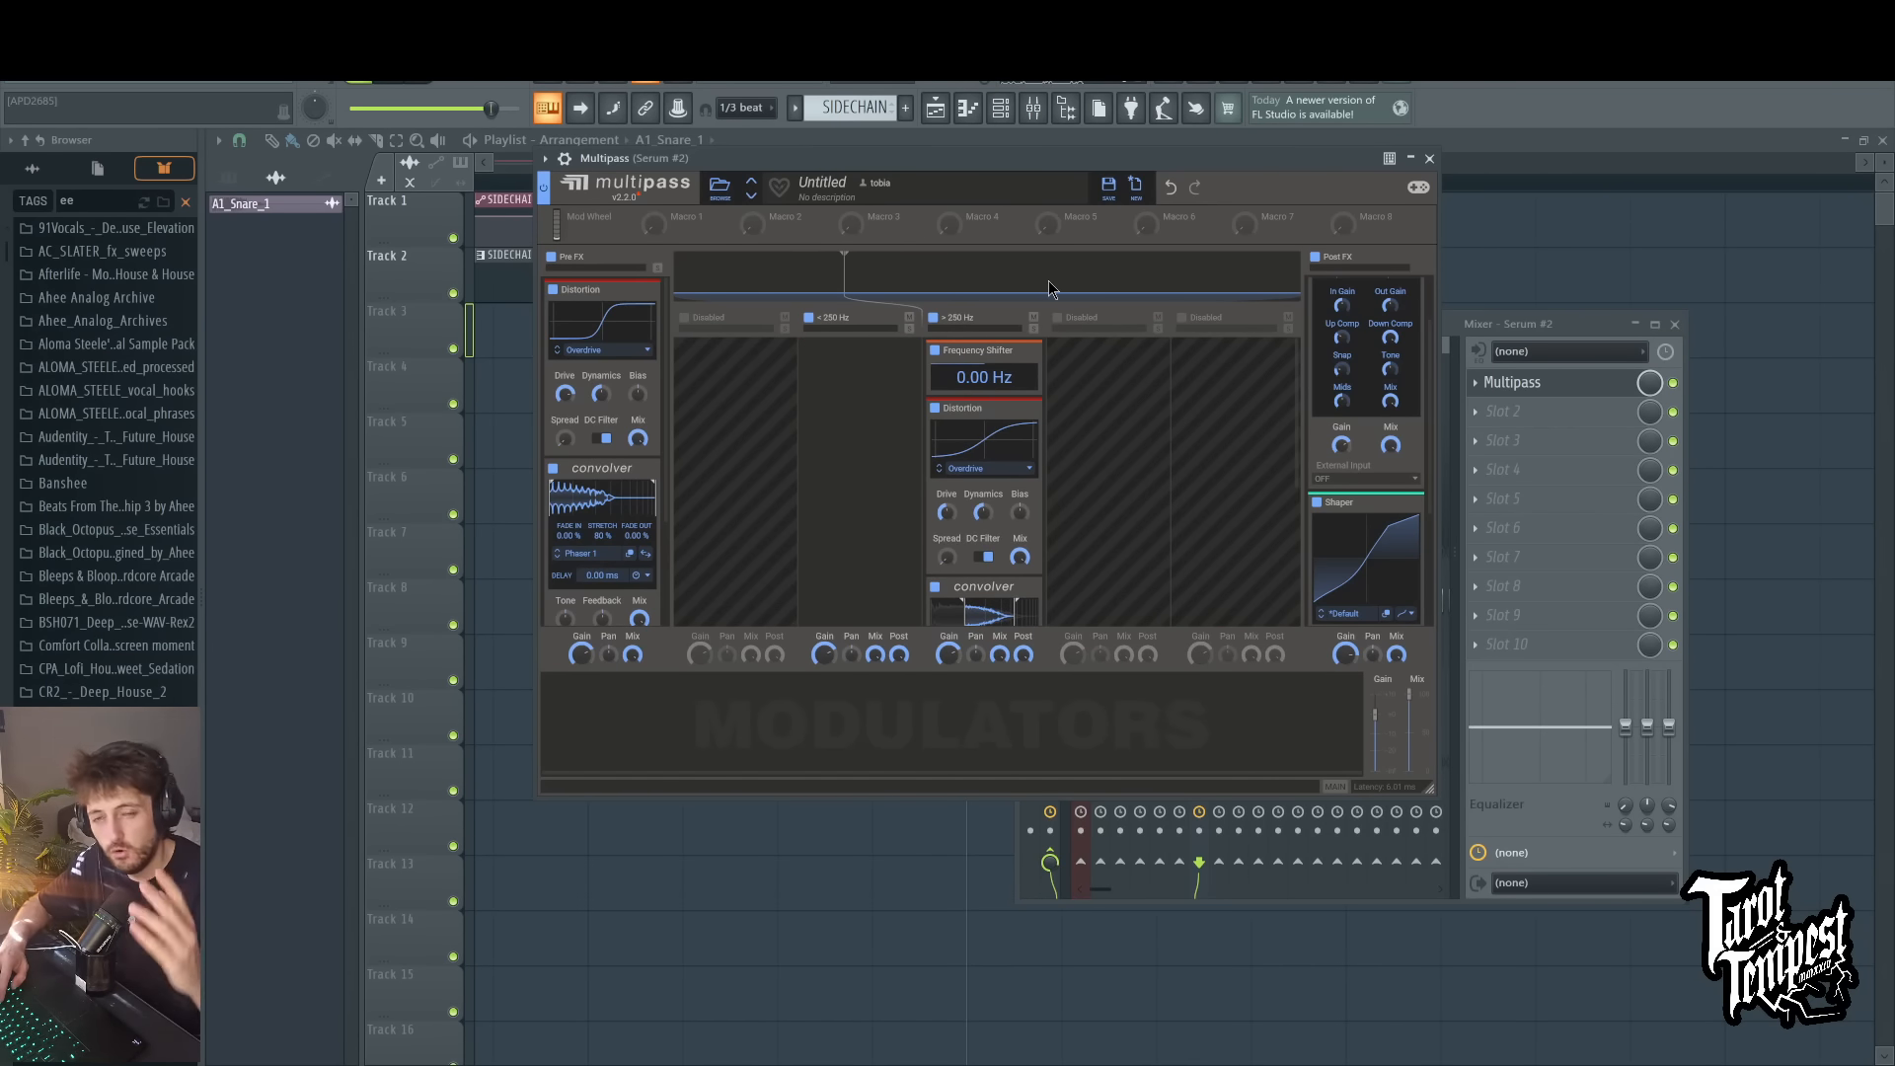
Step: Try a shift of -215 Hz in the Frequency Shifter, settling on 76.7 Hz while playing test notes
left_click_drag(999, 384, 999, 429)
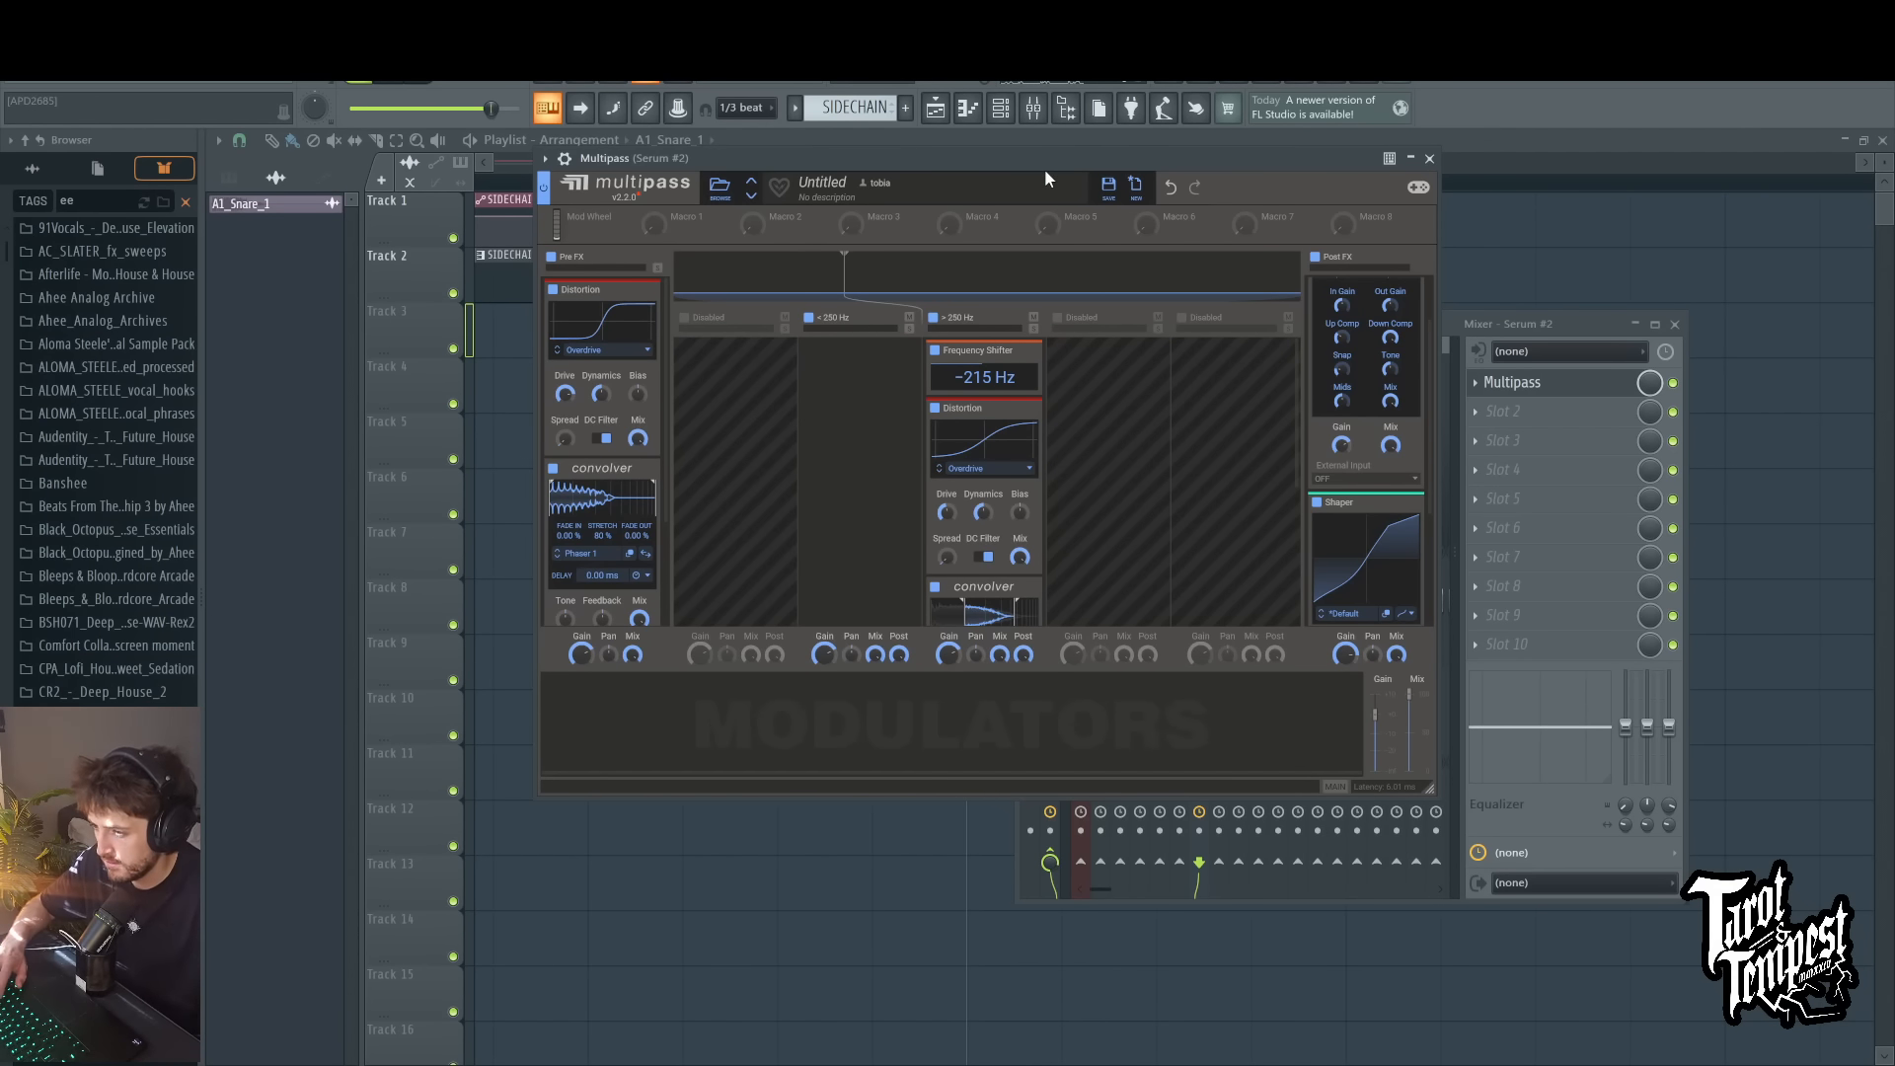
key("space")
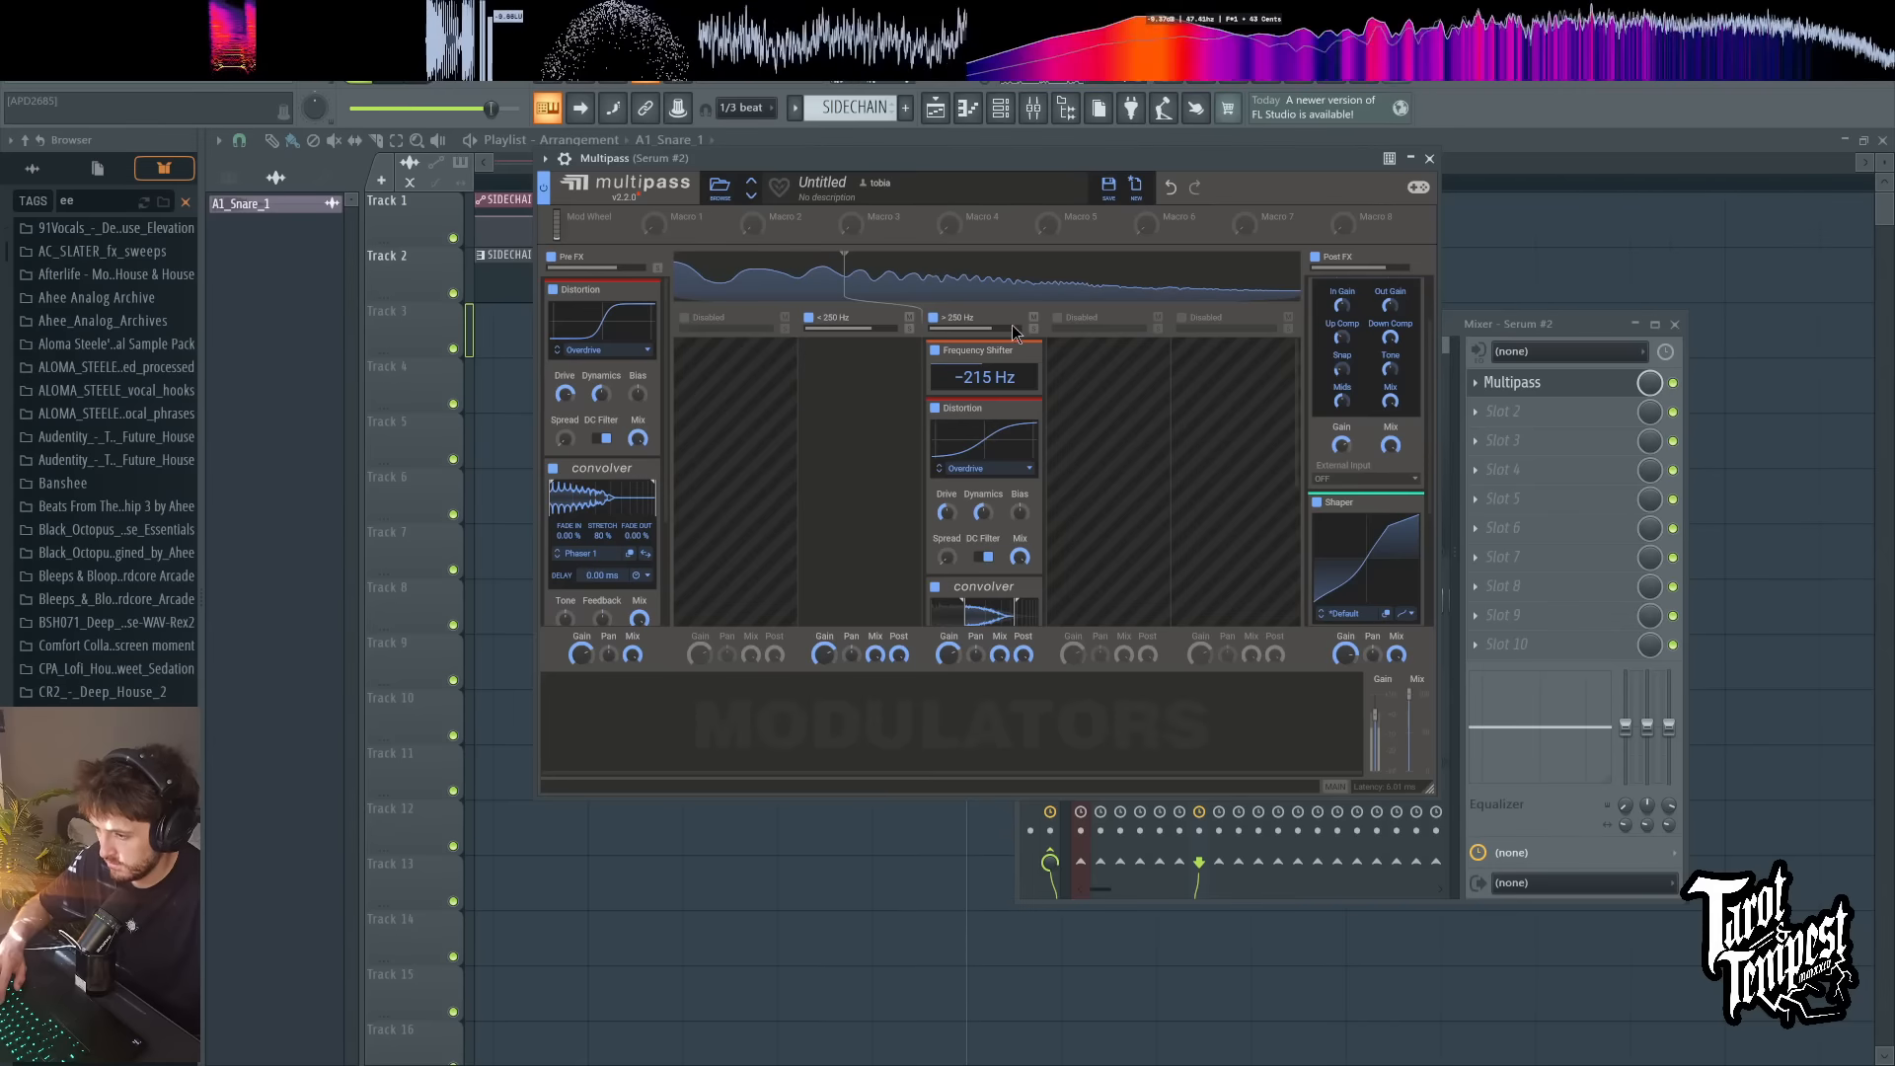
left_click_drag(1006, 395, 981, 286)
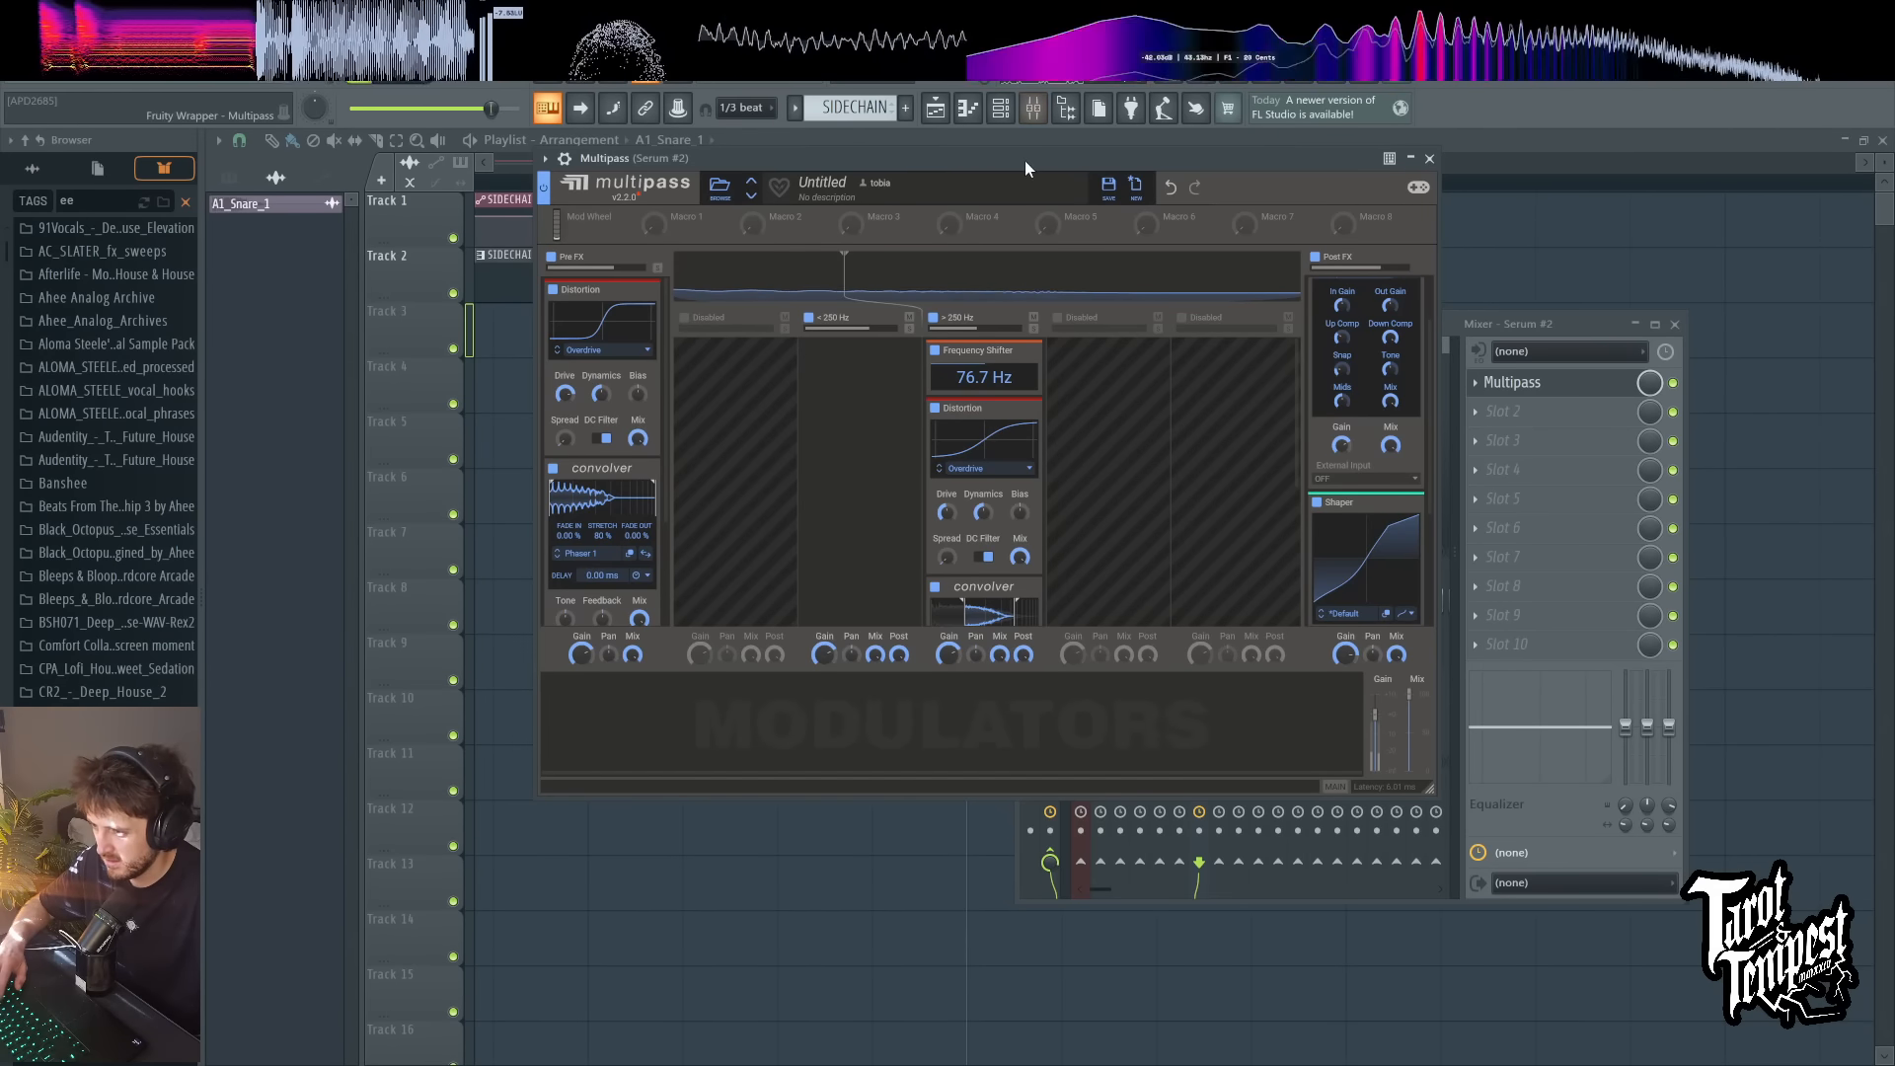
left_click(1004, 111)
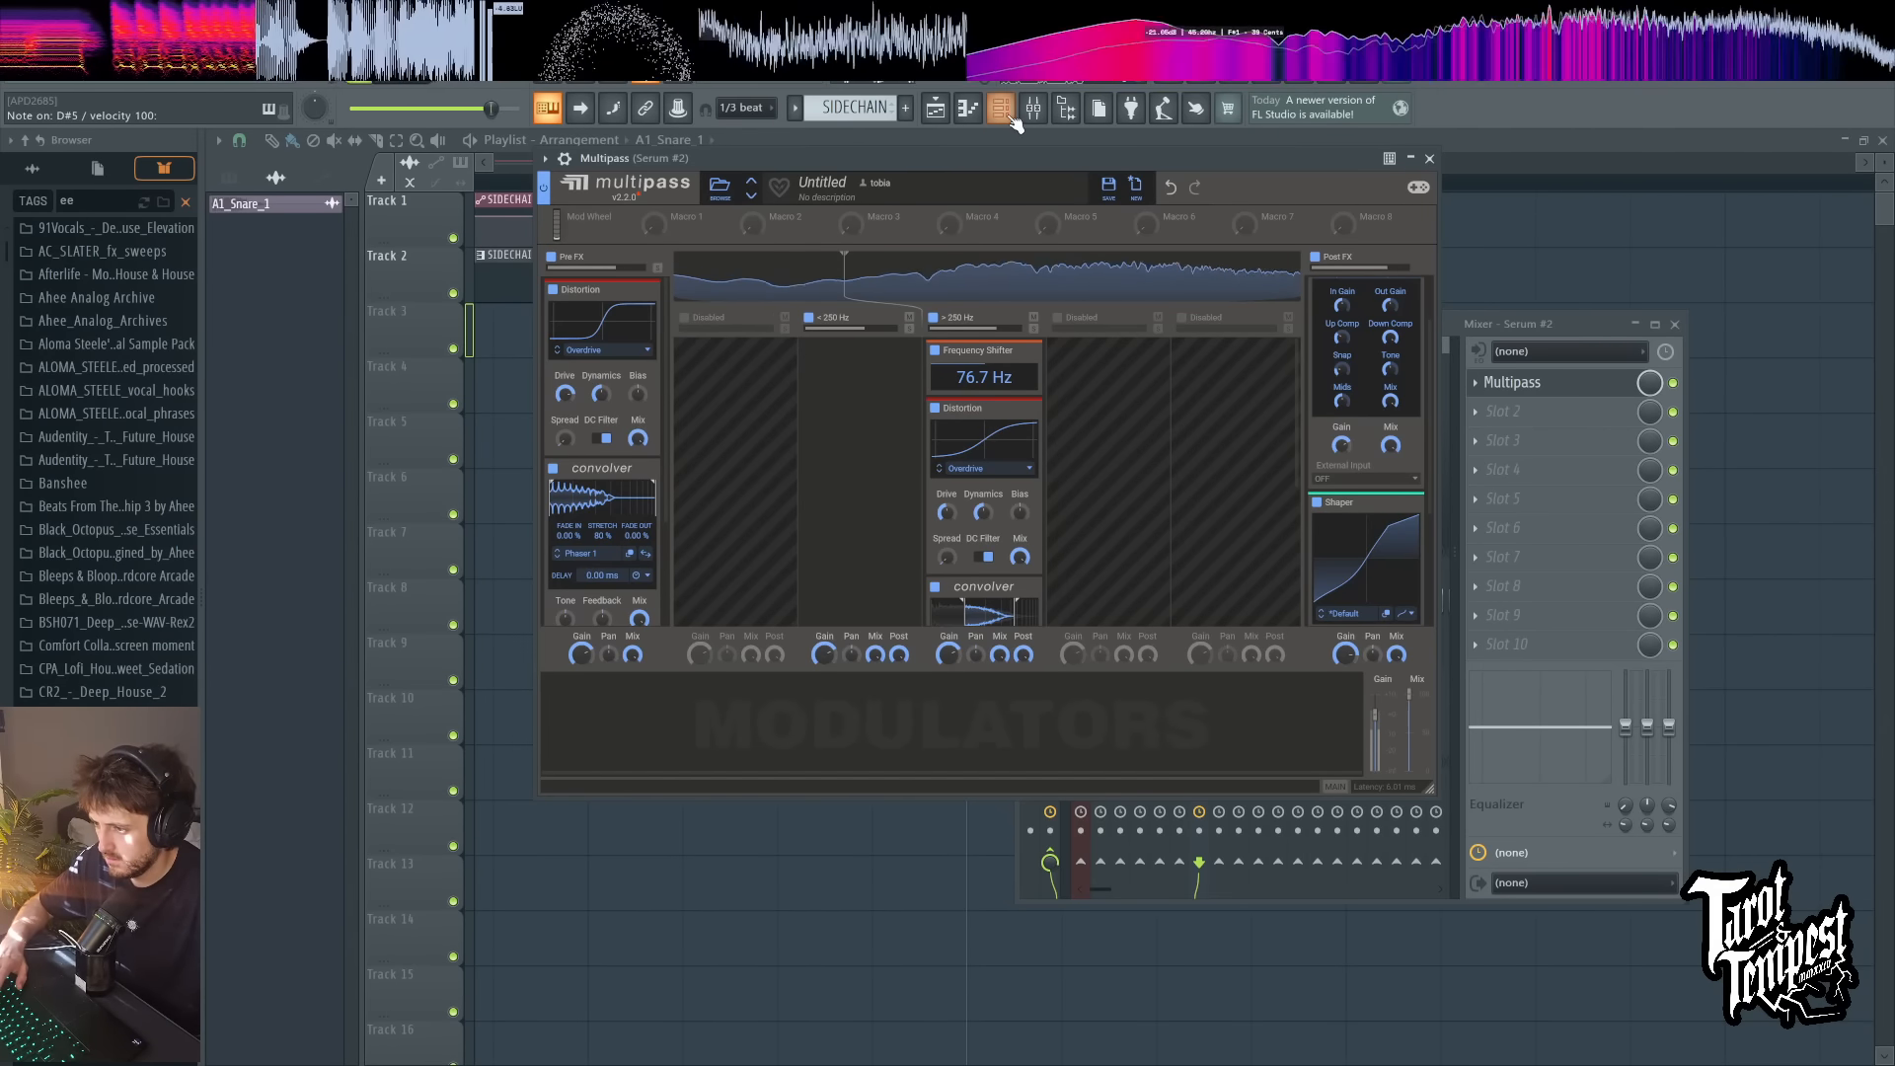
key("x")
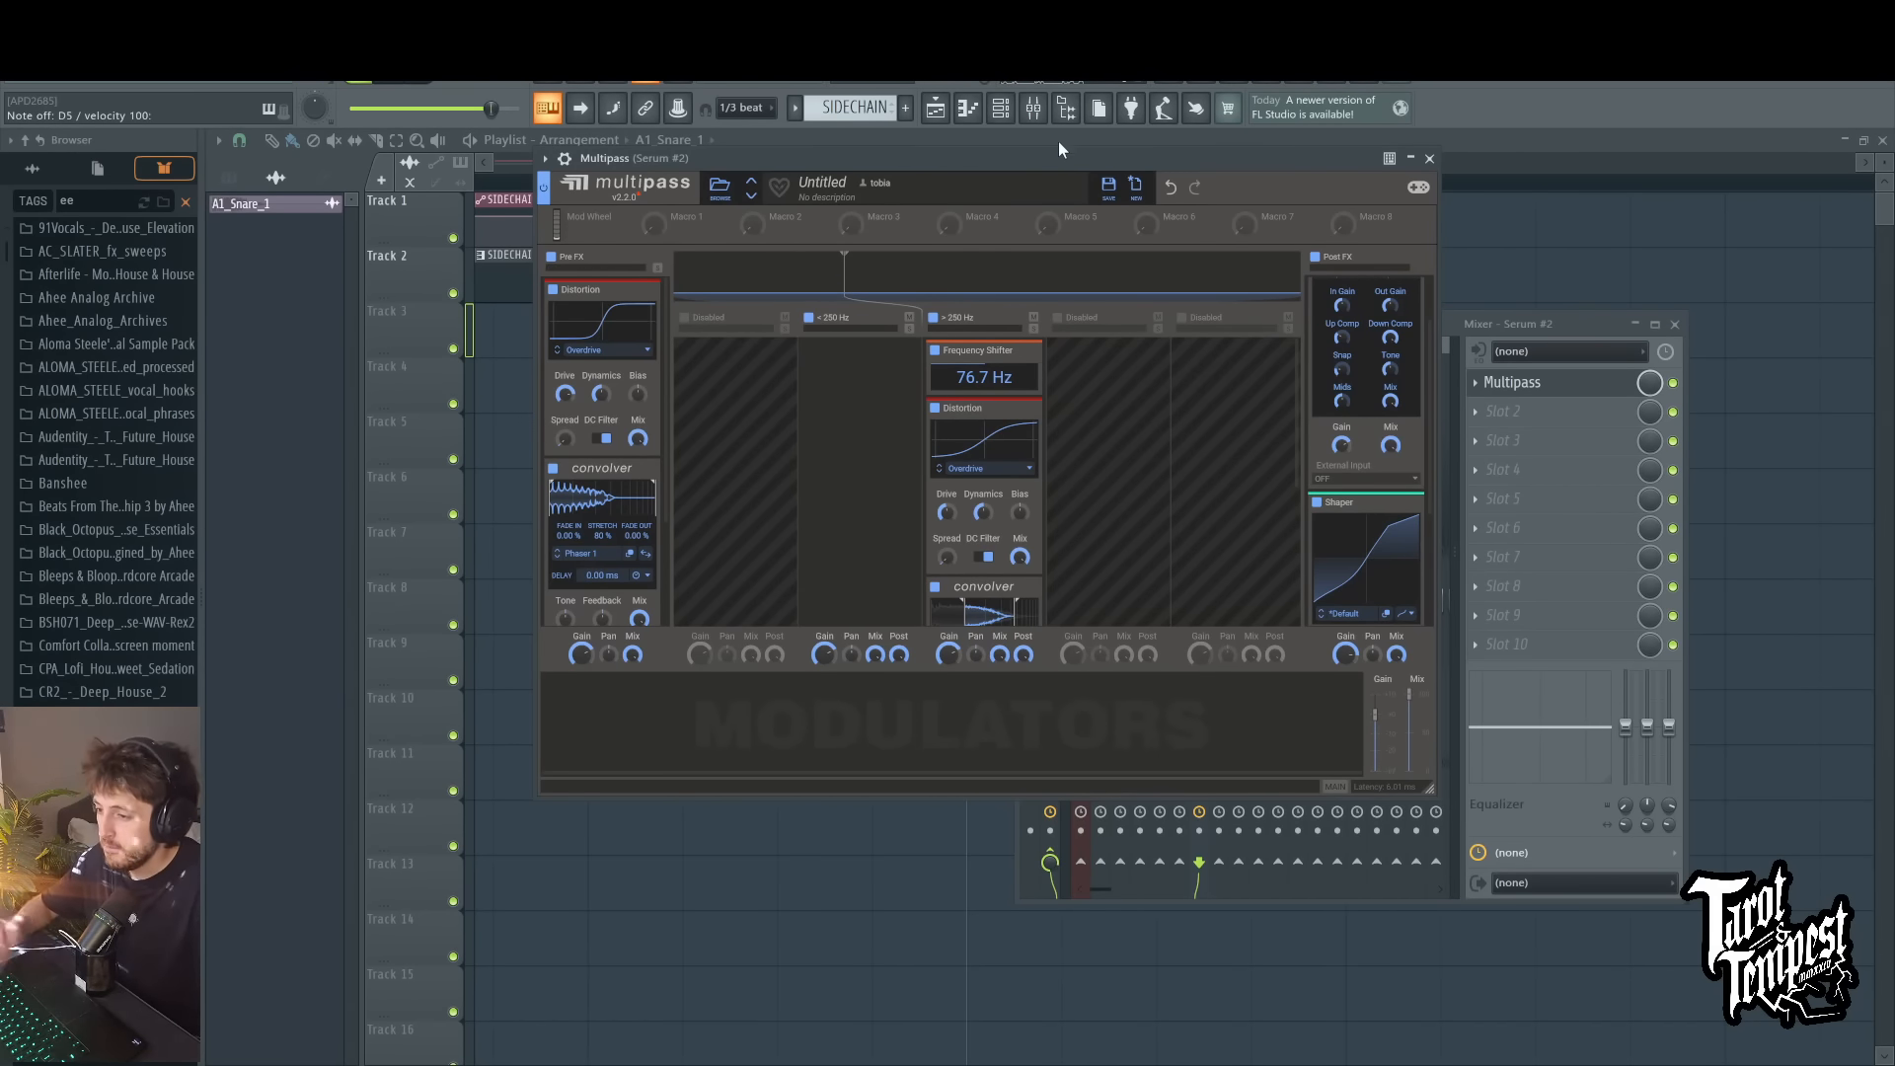
Step: Reopen the Serum plugin from the channel rack and move its window over Multipass
left_click(1010, 111)
left_click(691, 412)
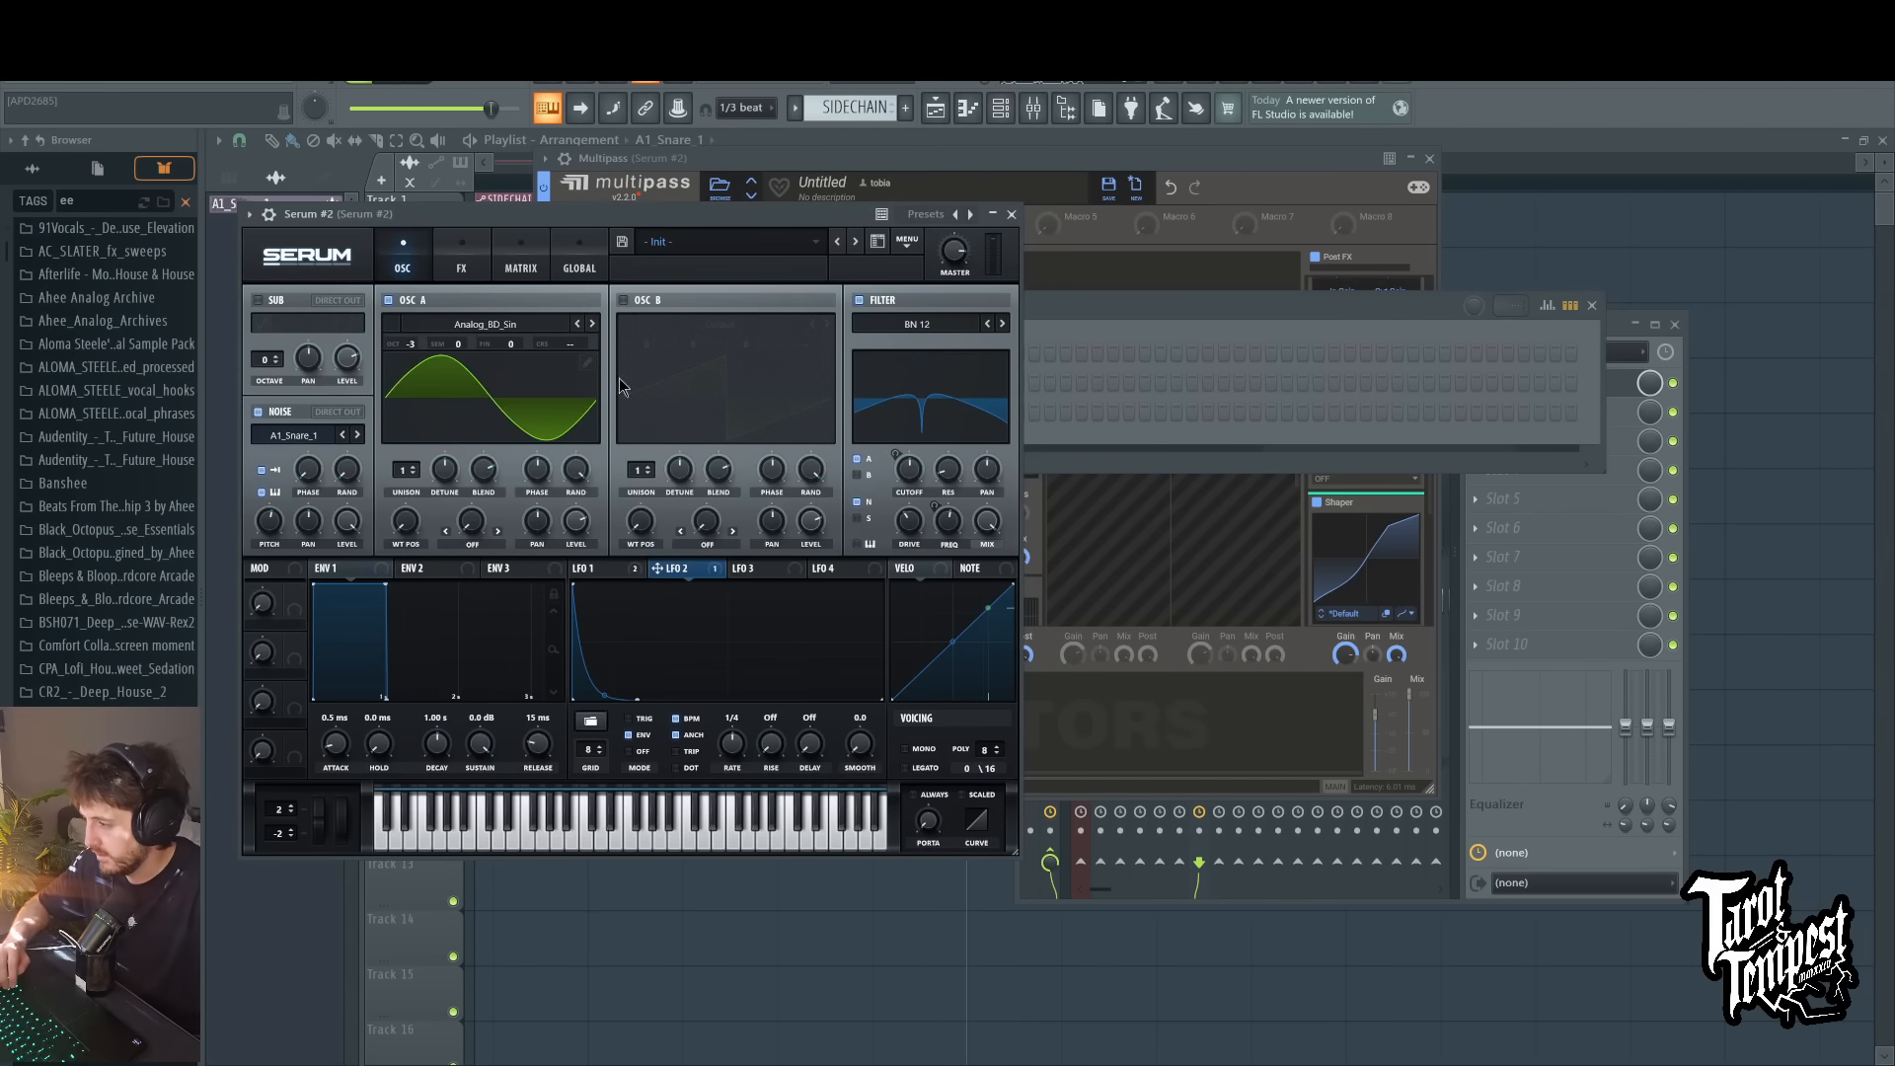
left_click(96, 195)
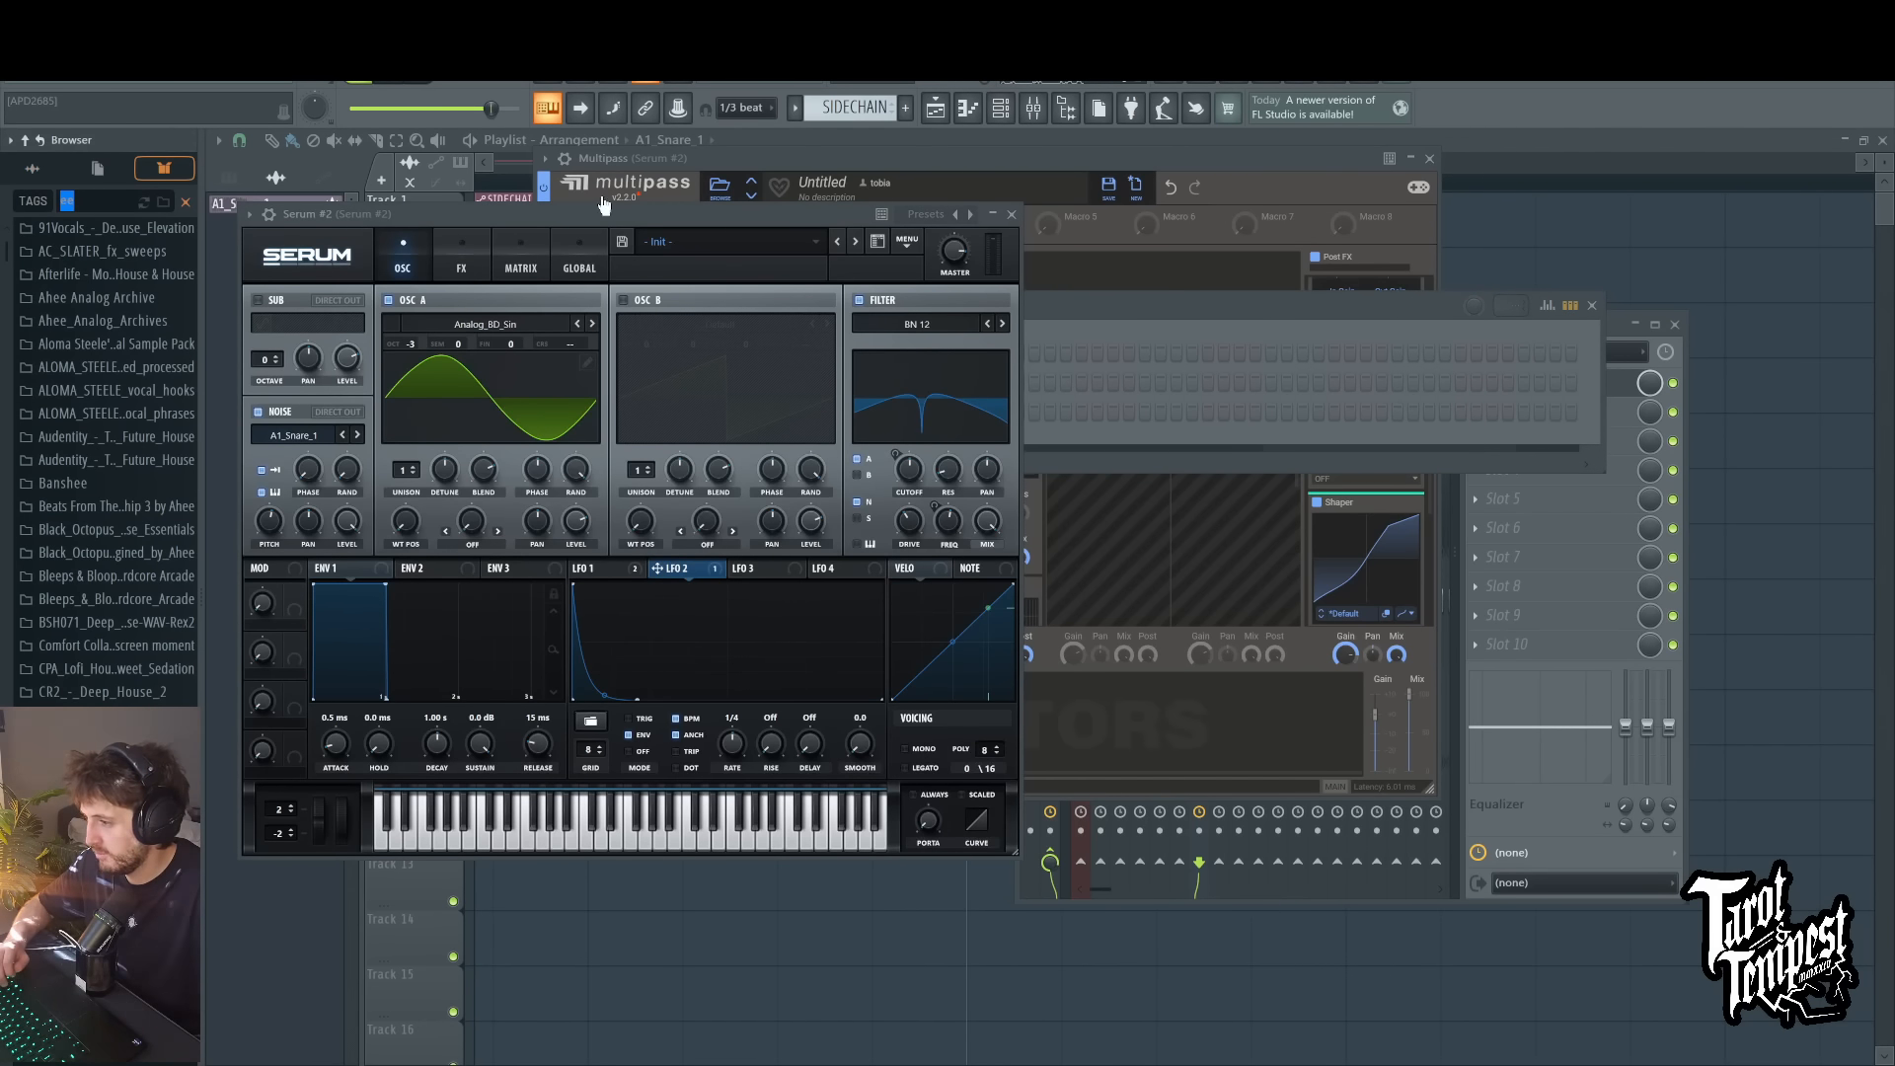
left_click_drag(597, 212, 878, 267)
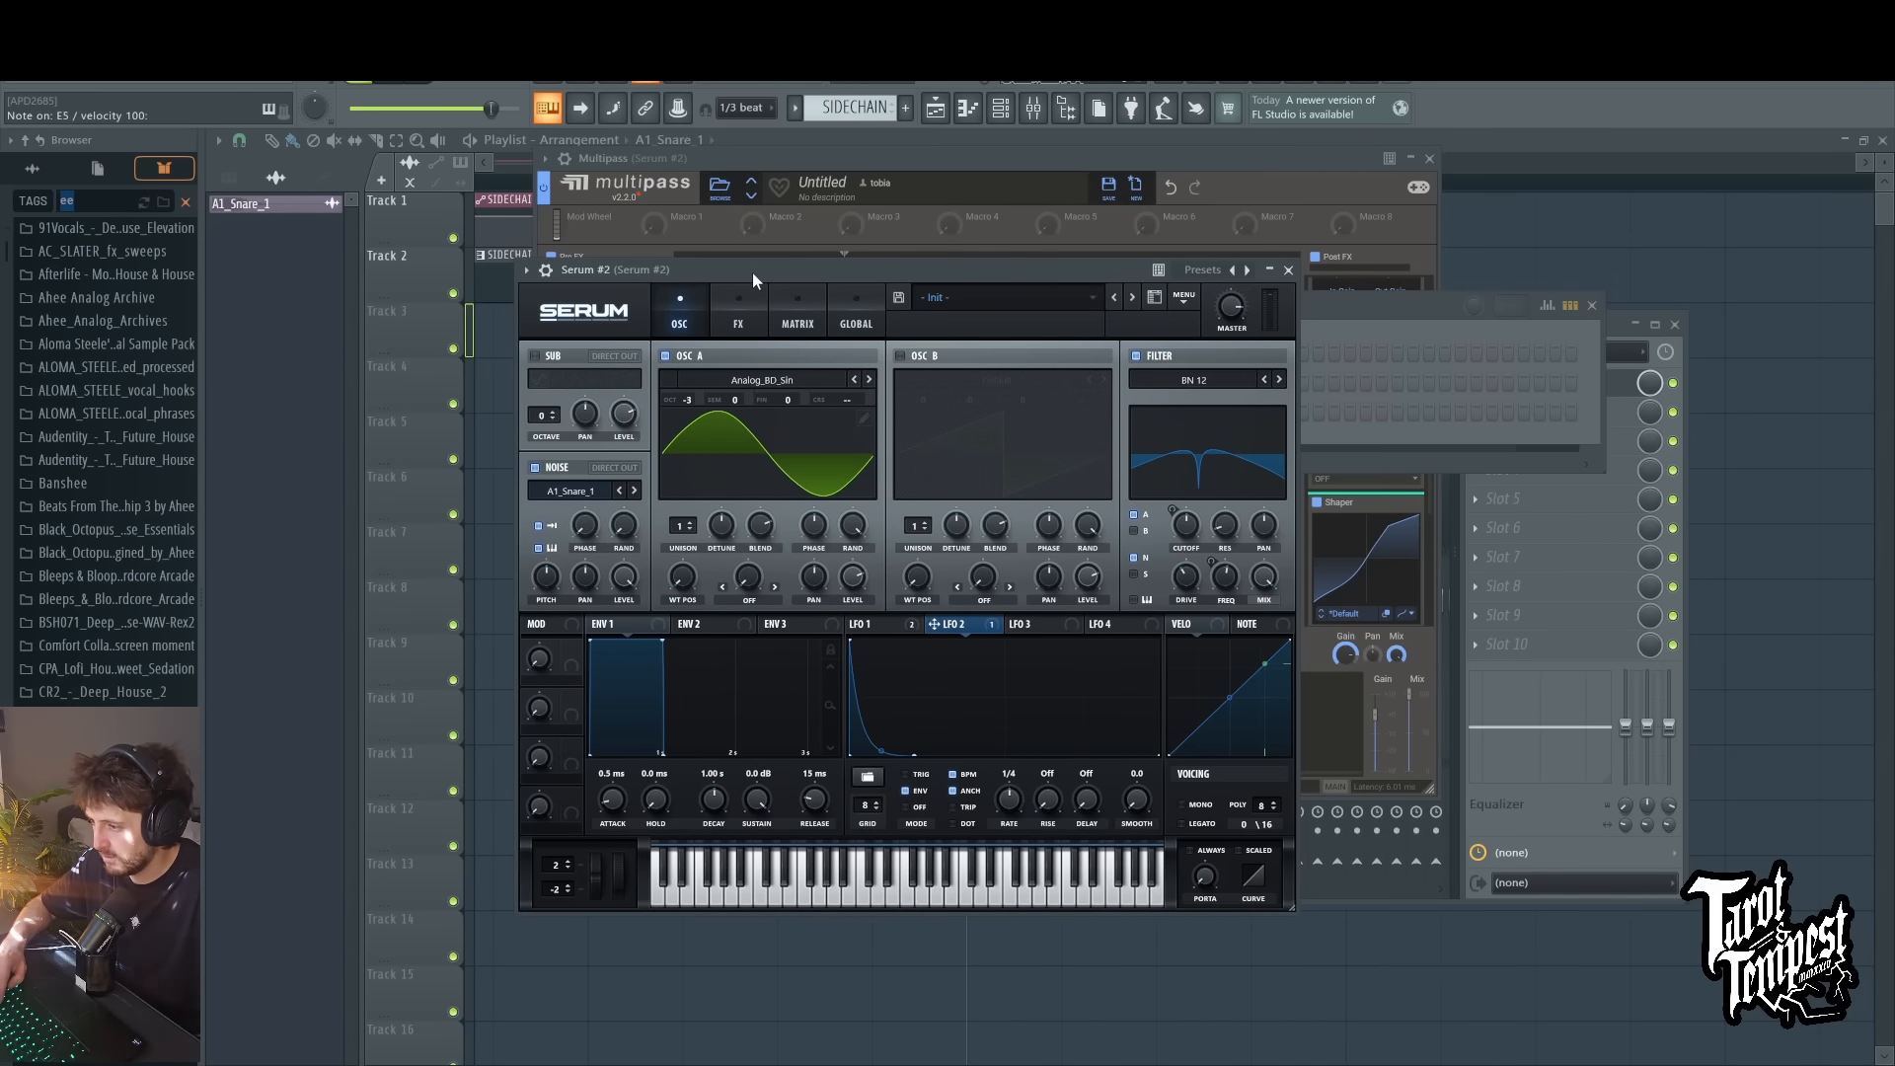
Step: Play repeated test notes to hear the Serum patch through the updated Multipass chain
key("e")
key("e")
key("e")
key("e")
key("e")
key("e")
key("e")
key("e")
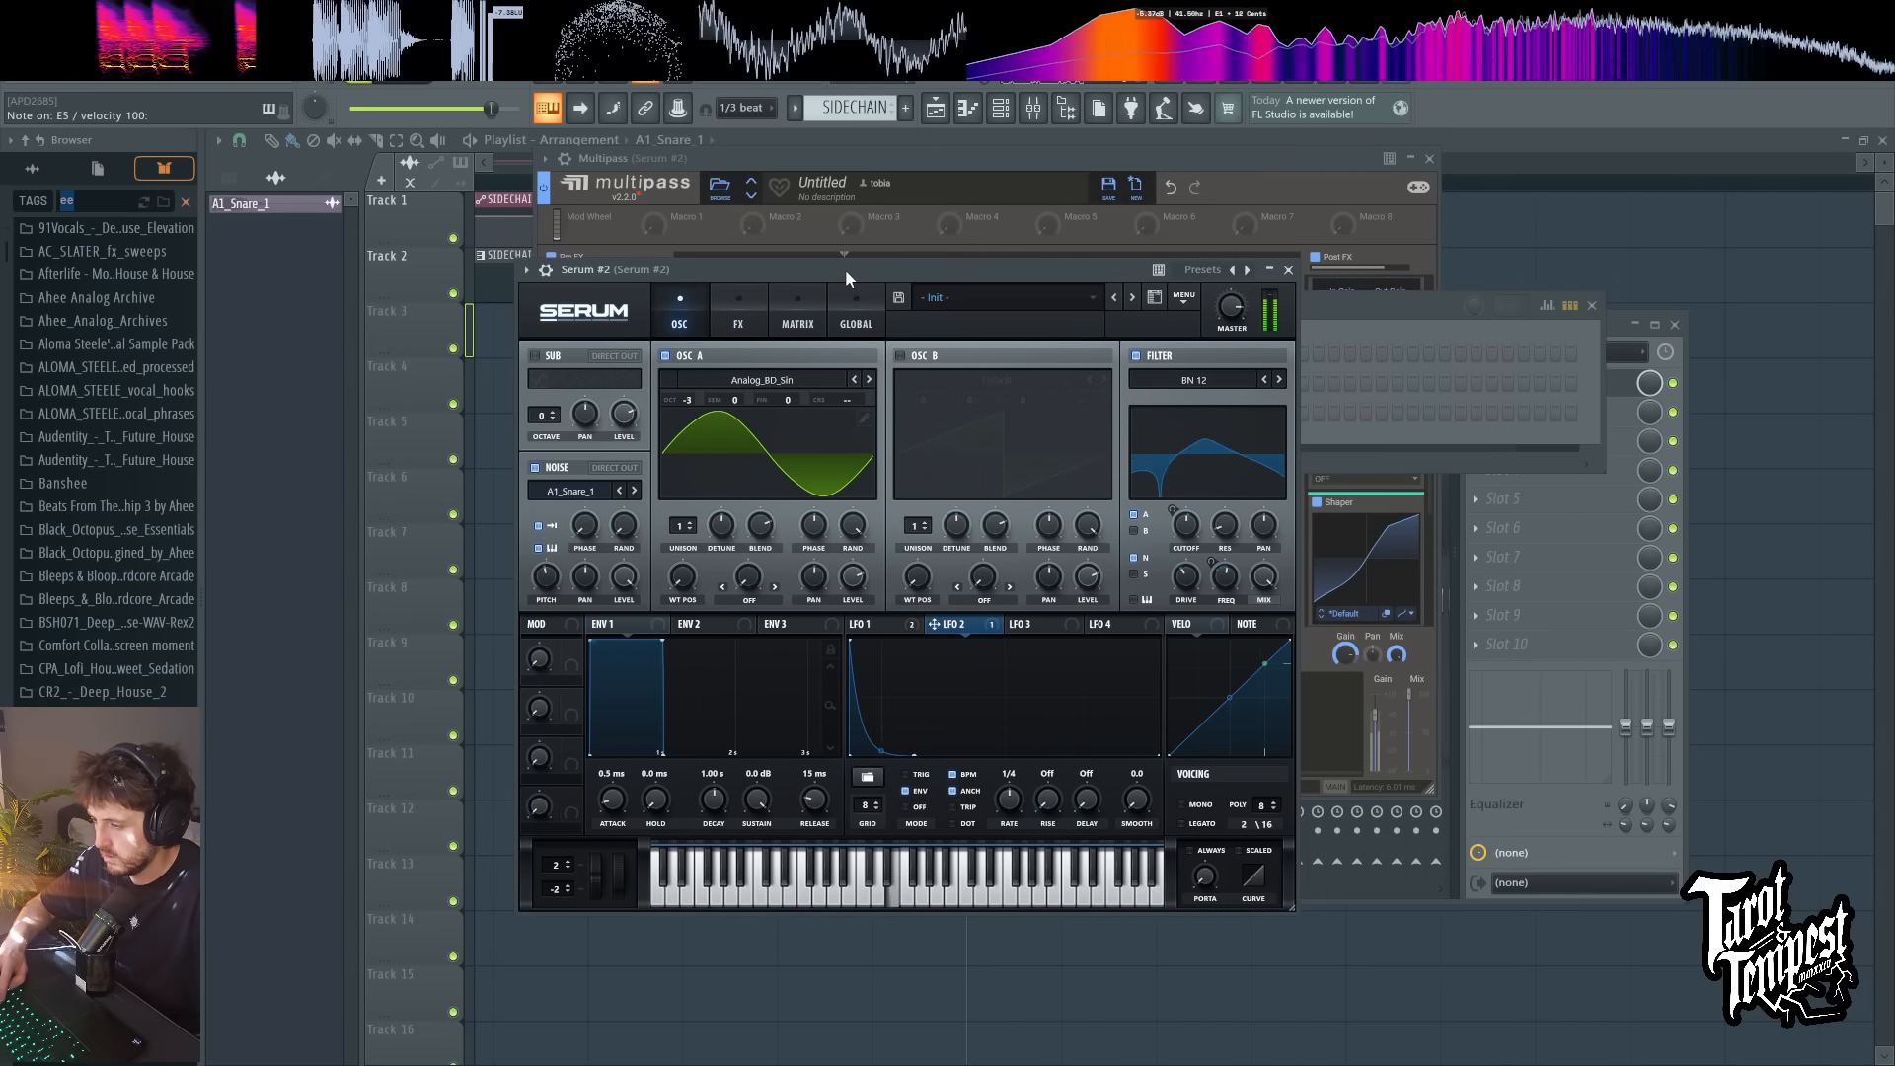
key("3")
key("3")
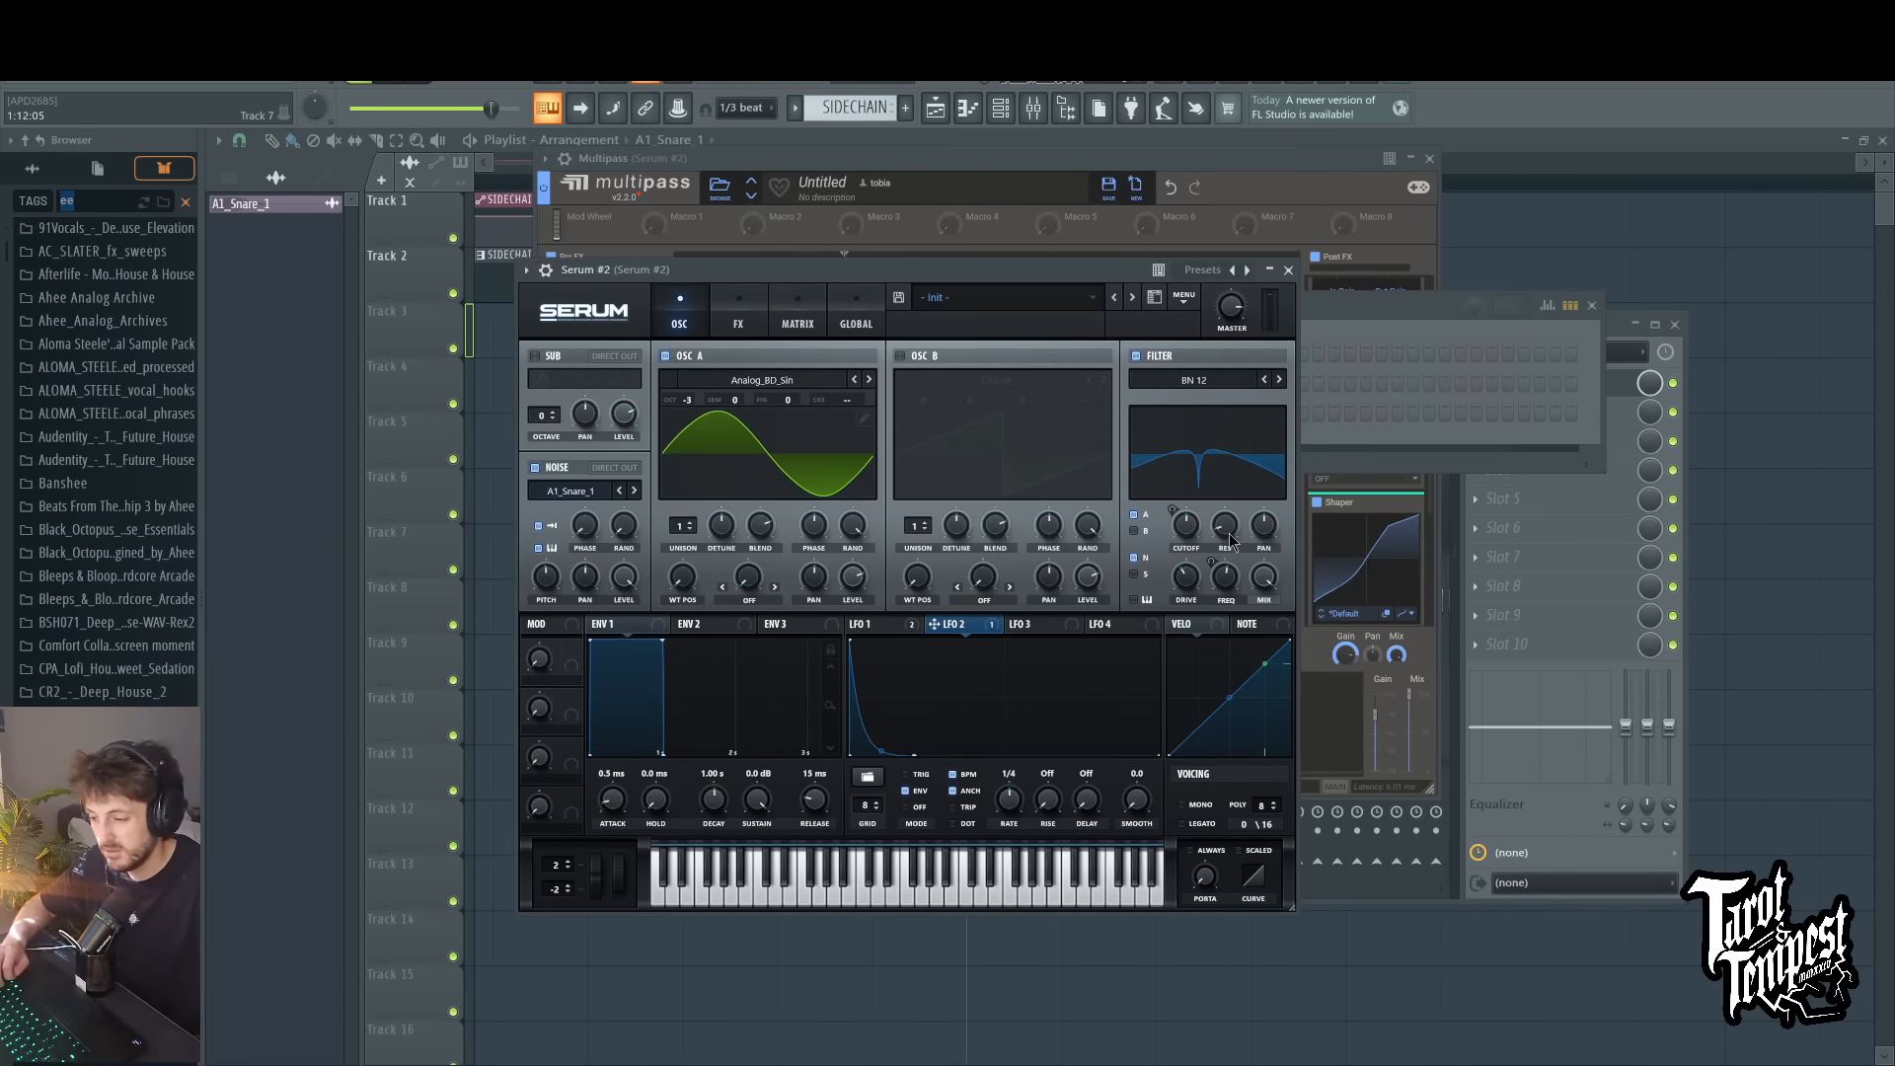
Step: Assign LFO 3 to the noise level in ENV mode, shape it as a two-segment decay, and play test notes
left_click(1073, 629)
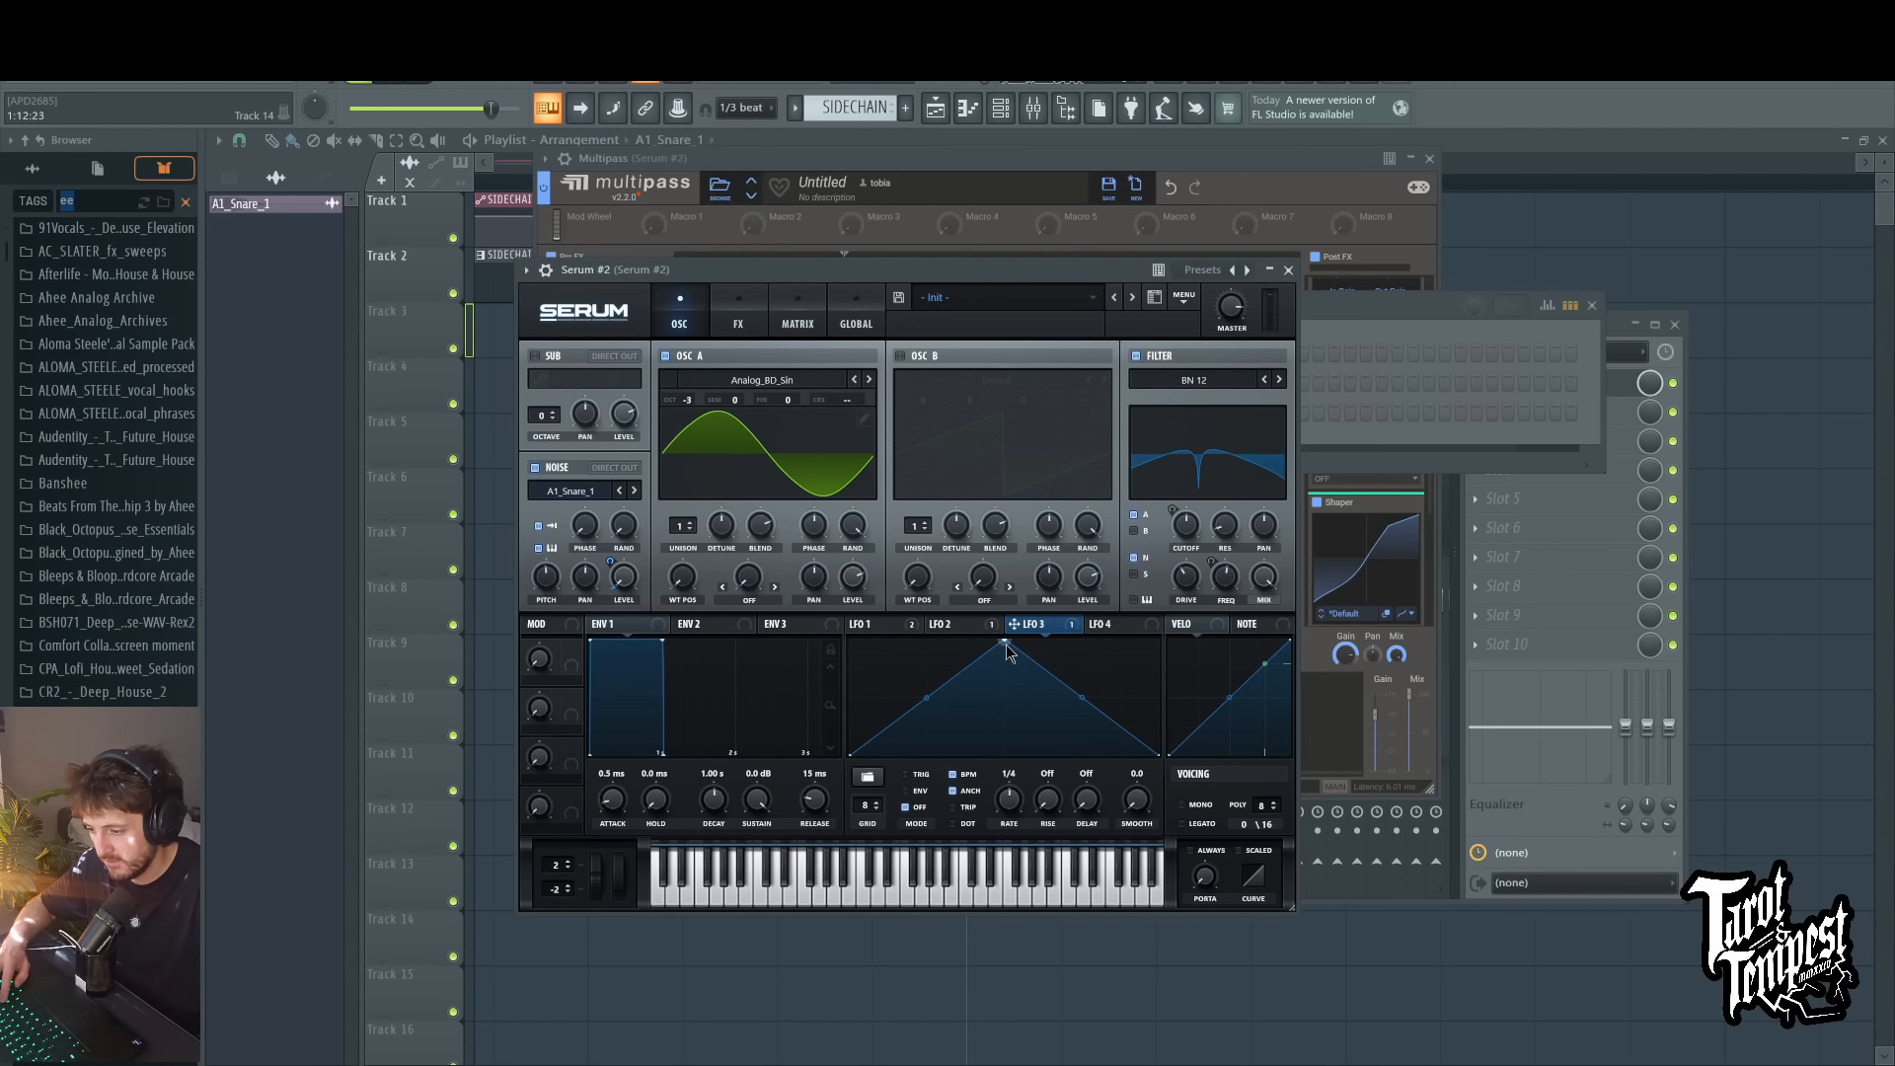
left_click_drag(1005, 644, 788, 664)
double_click(904, 715)
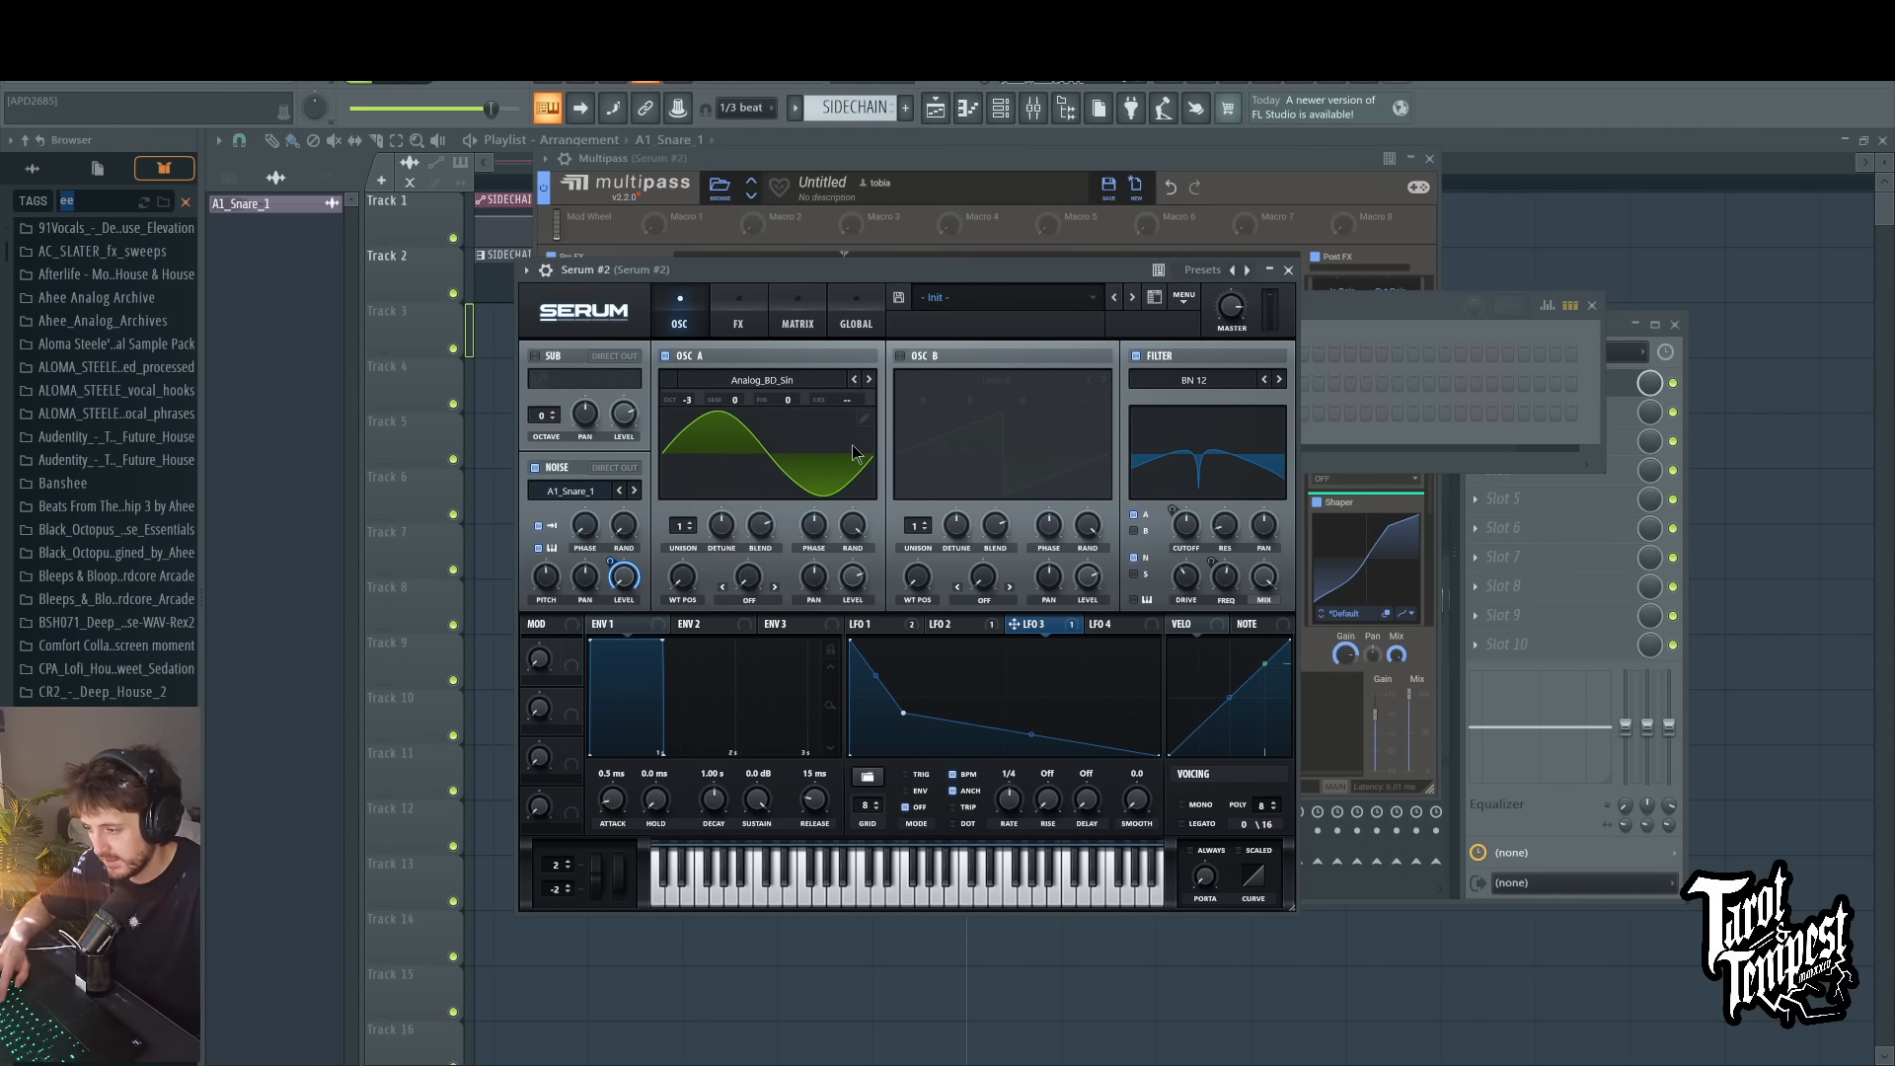
key("v")
key("v")
key("v")
key("v")
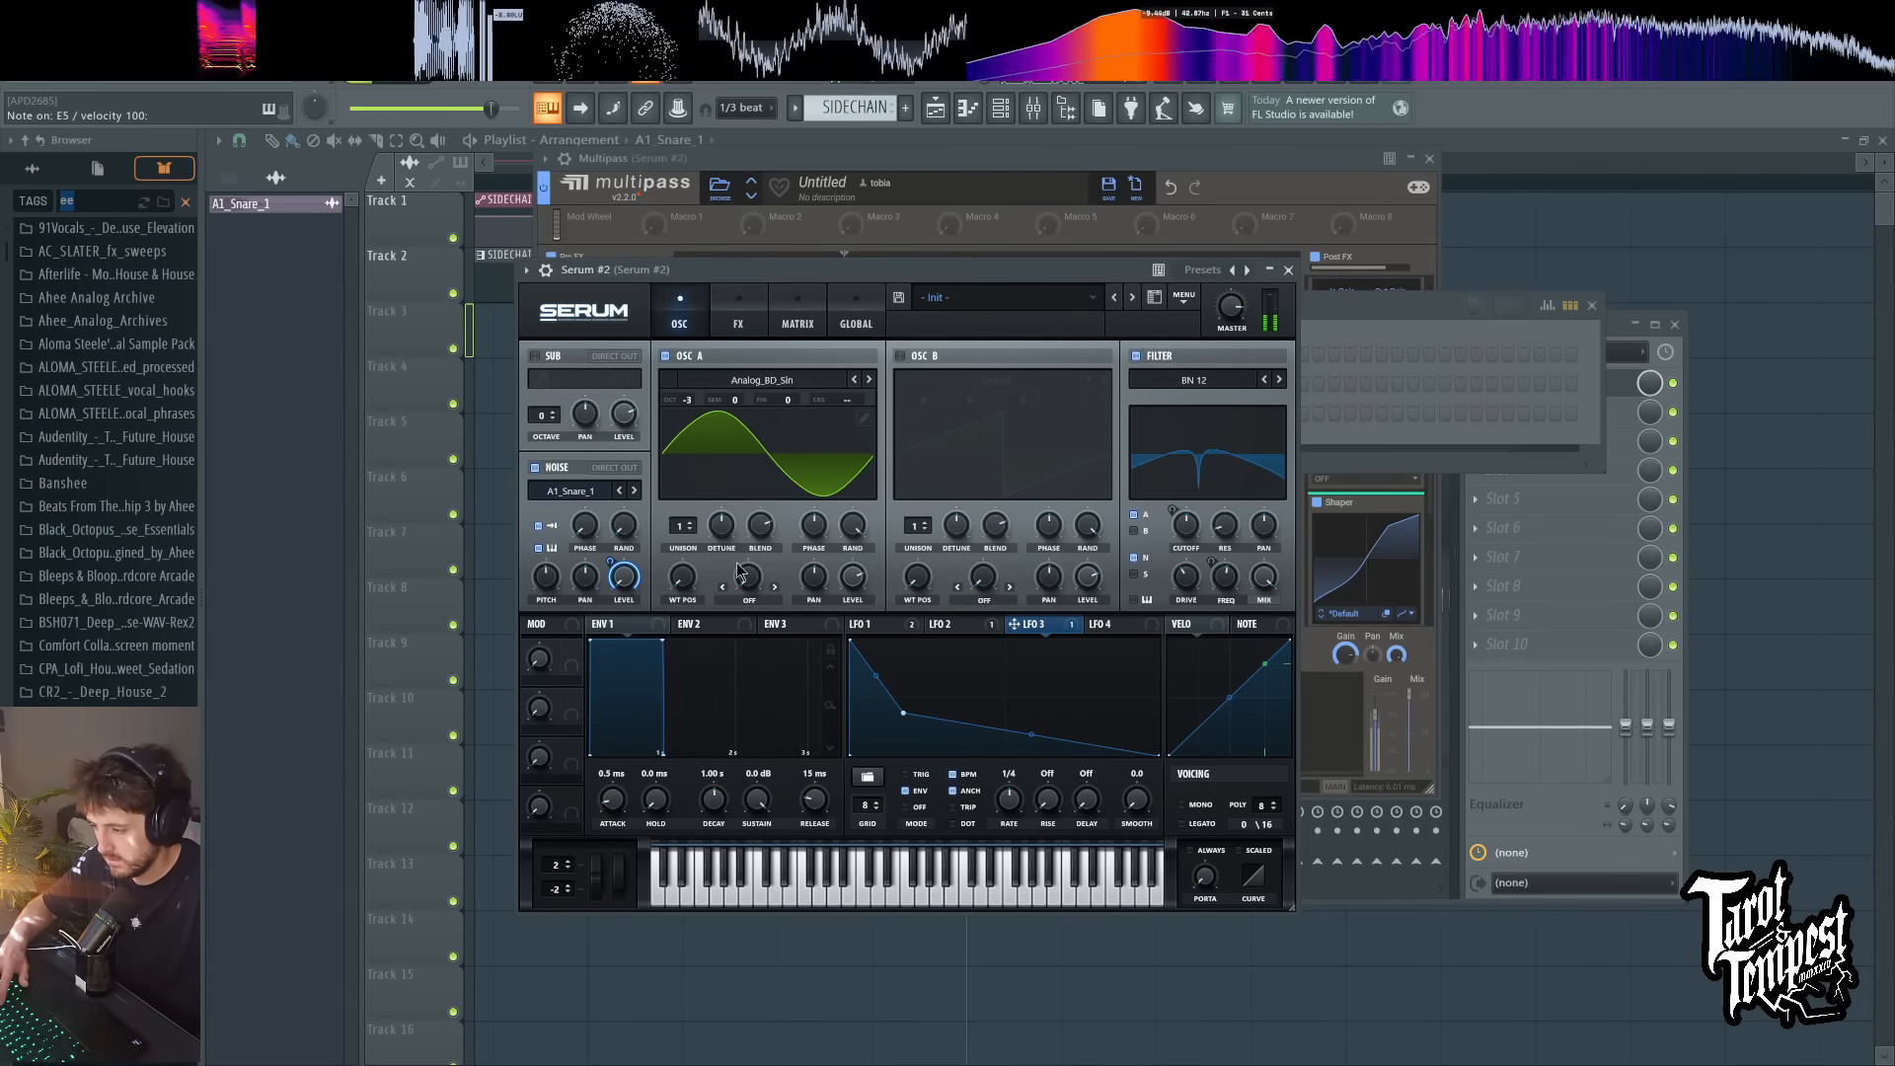
Step: Tweak the noise oscillator's pitch while playing test notes, and bend LFO 3's second segment downward into a smoother decay
left_click_drag(549, 575, 555, 582)
key("v")
key("v")
key("v")
key("v")
key("v")
key("c")
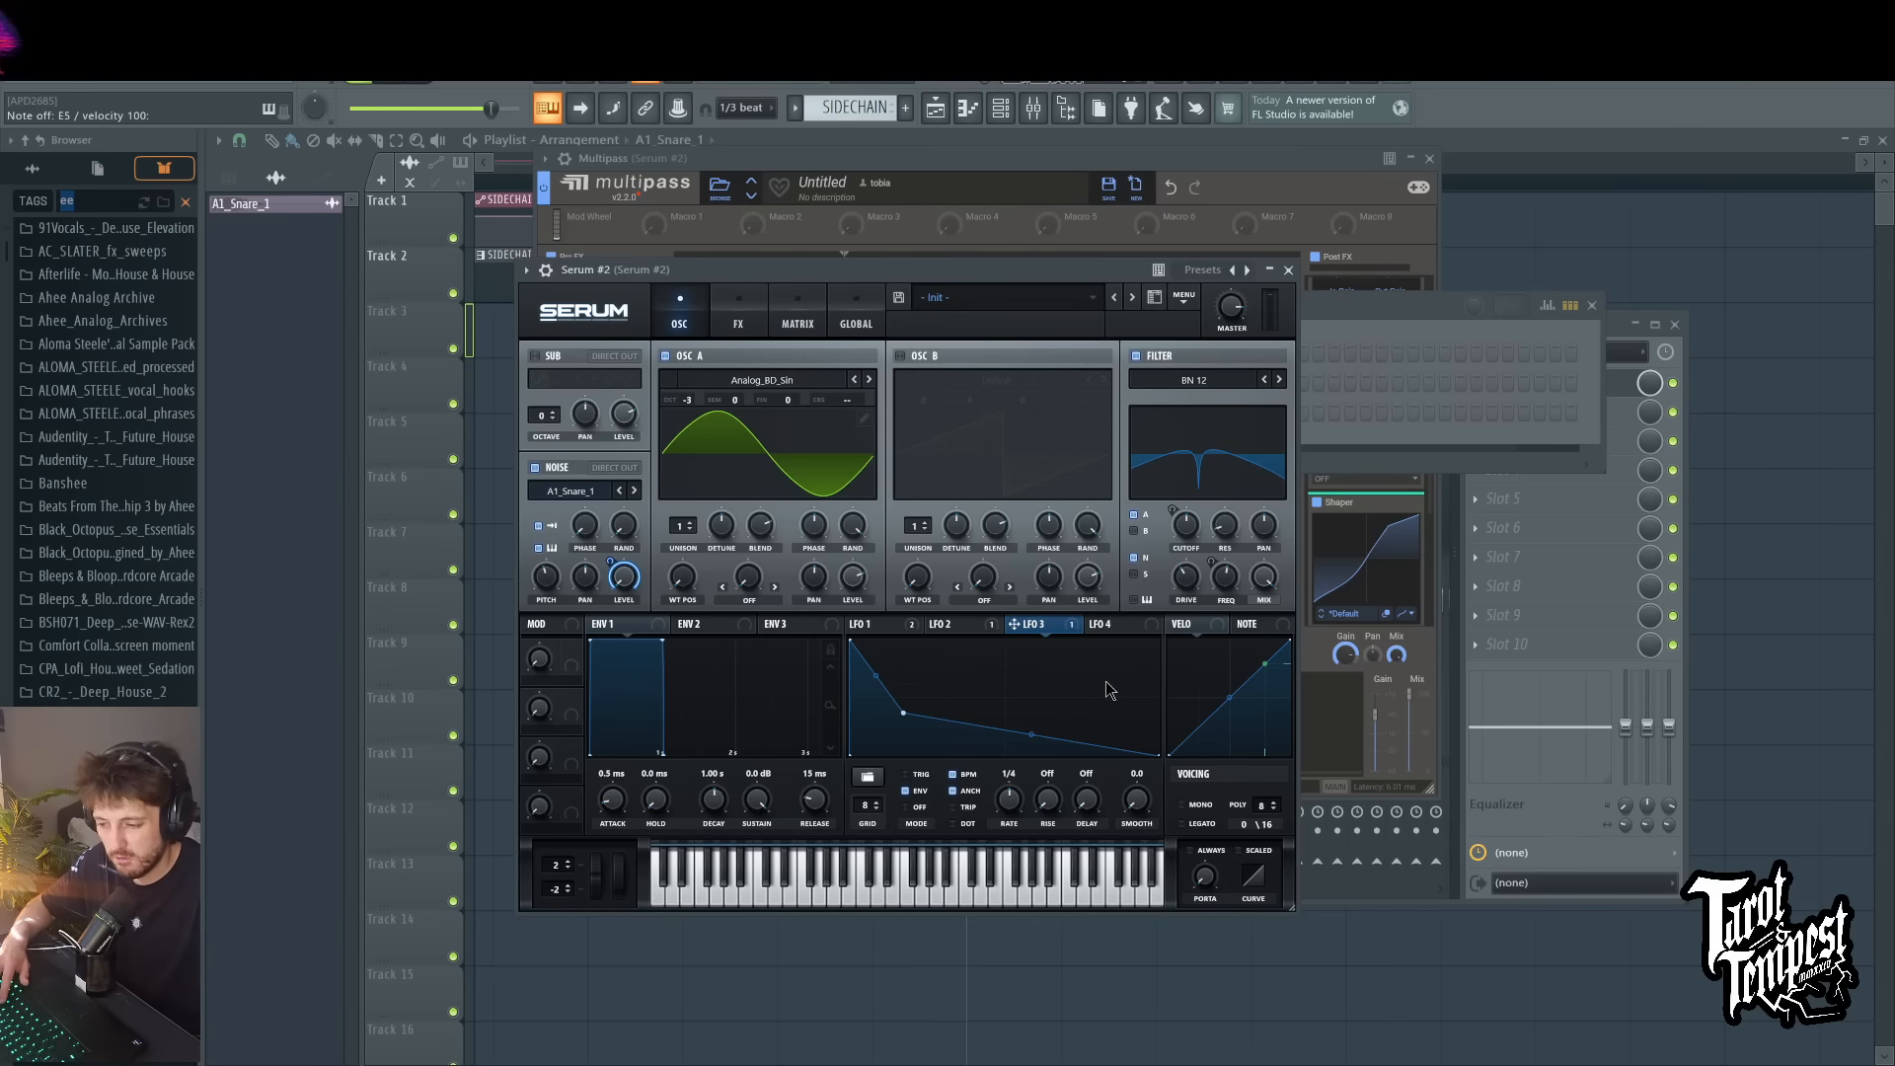
left_click_drag(1047, 737, 1048, 774)
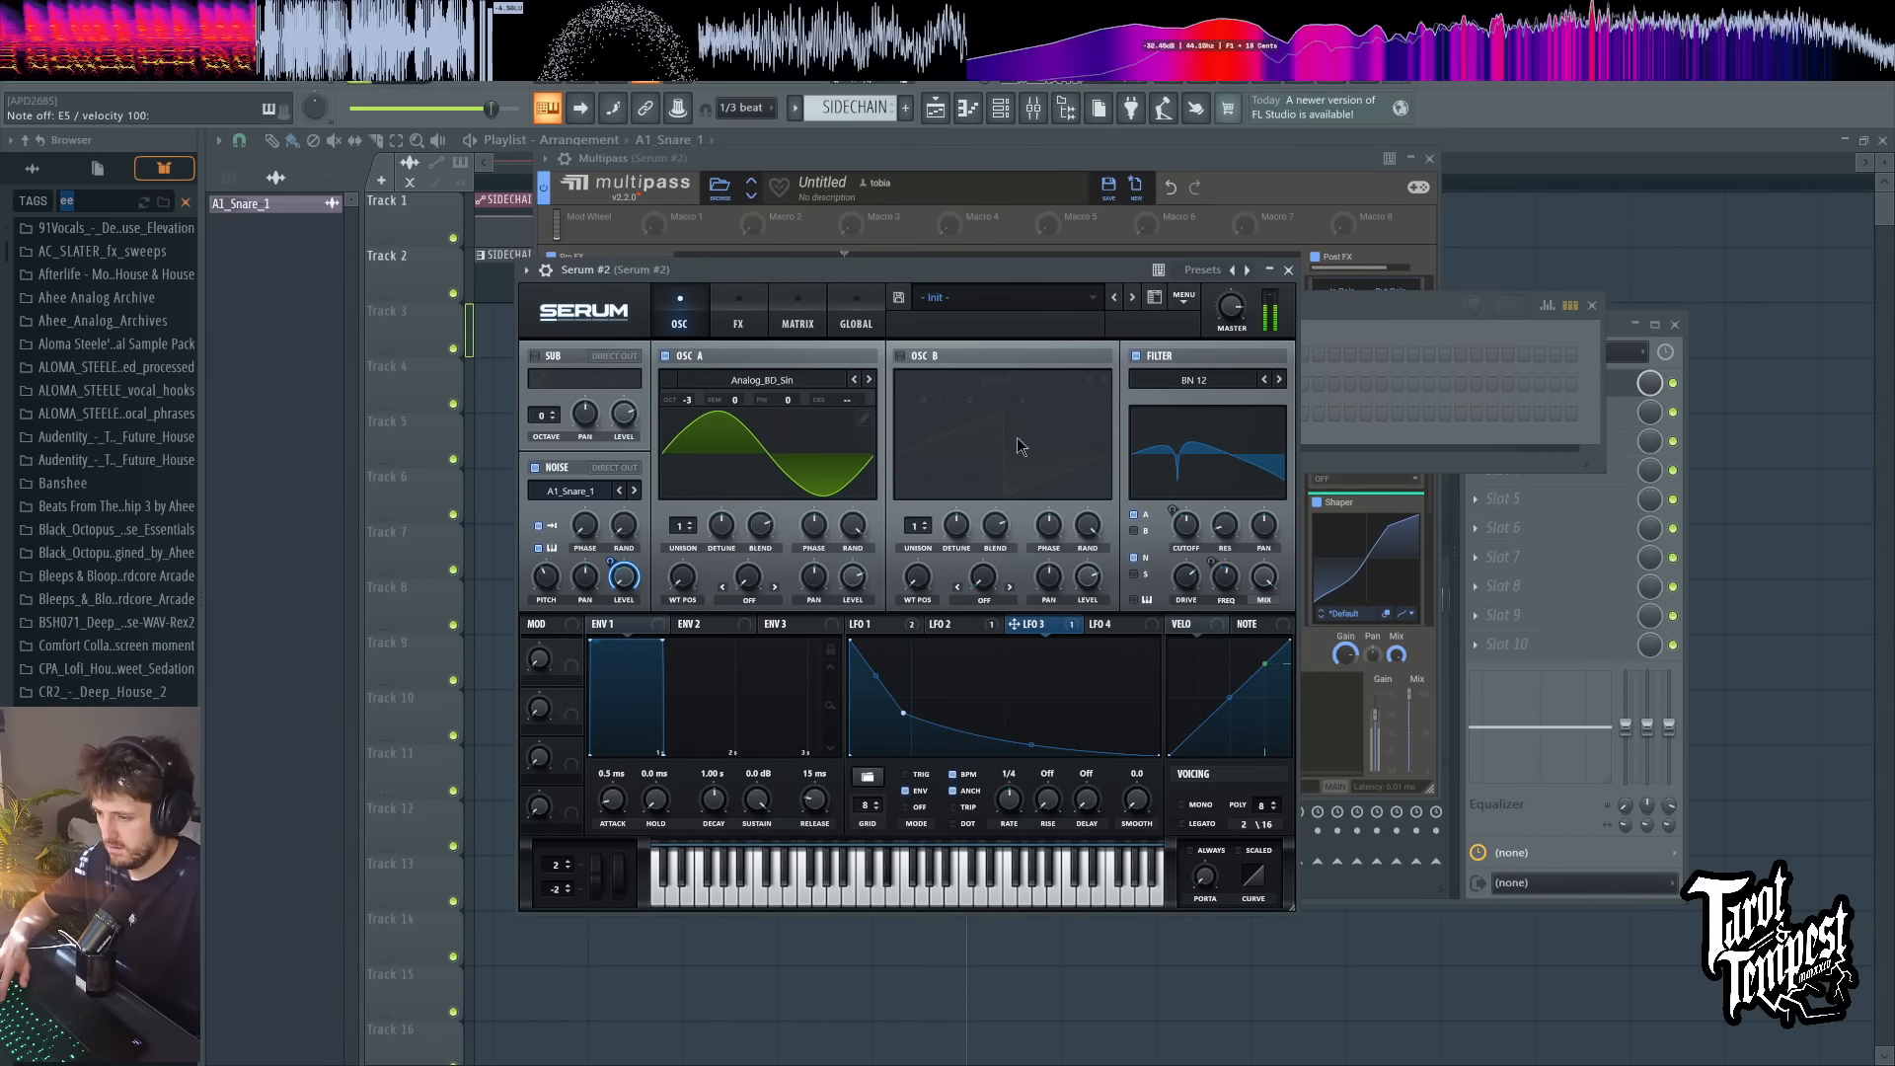
Step: Check LFO 2 and the effects page in Serum, and search the browser for "snare"
left_click(984, 624)
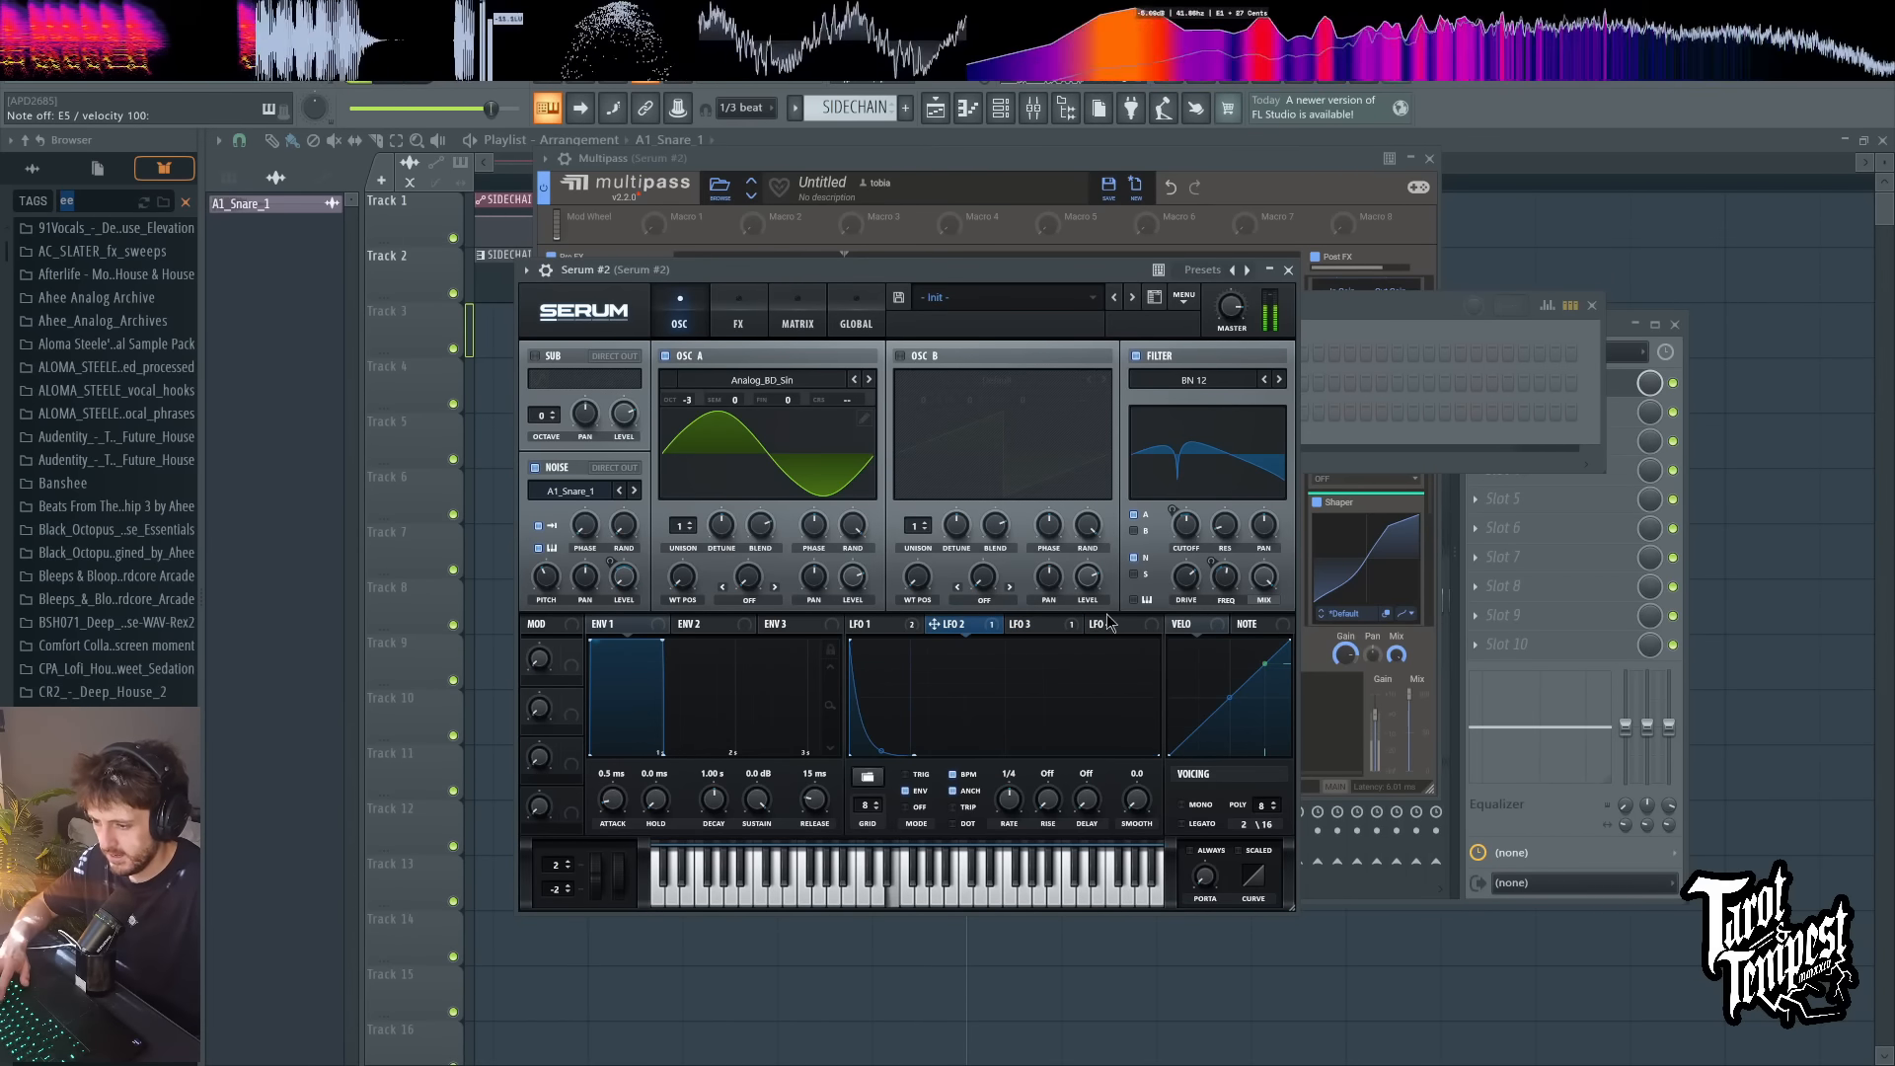
left_click(739, 311)
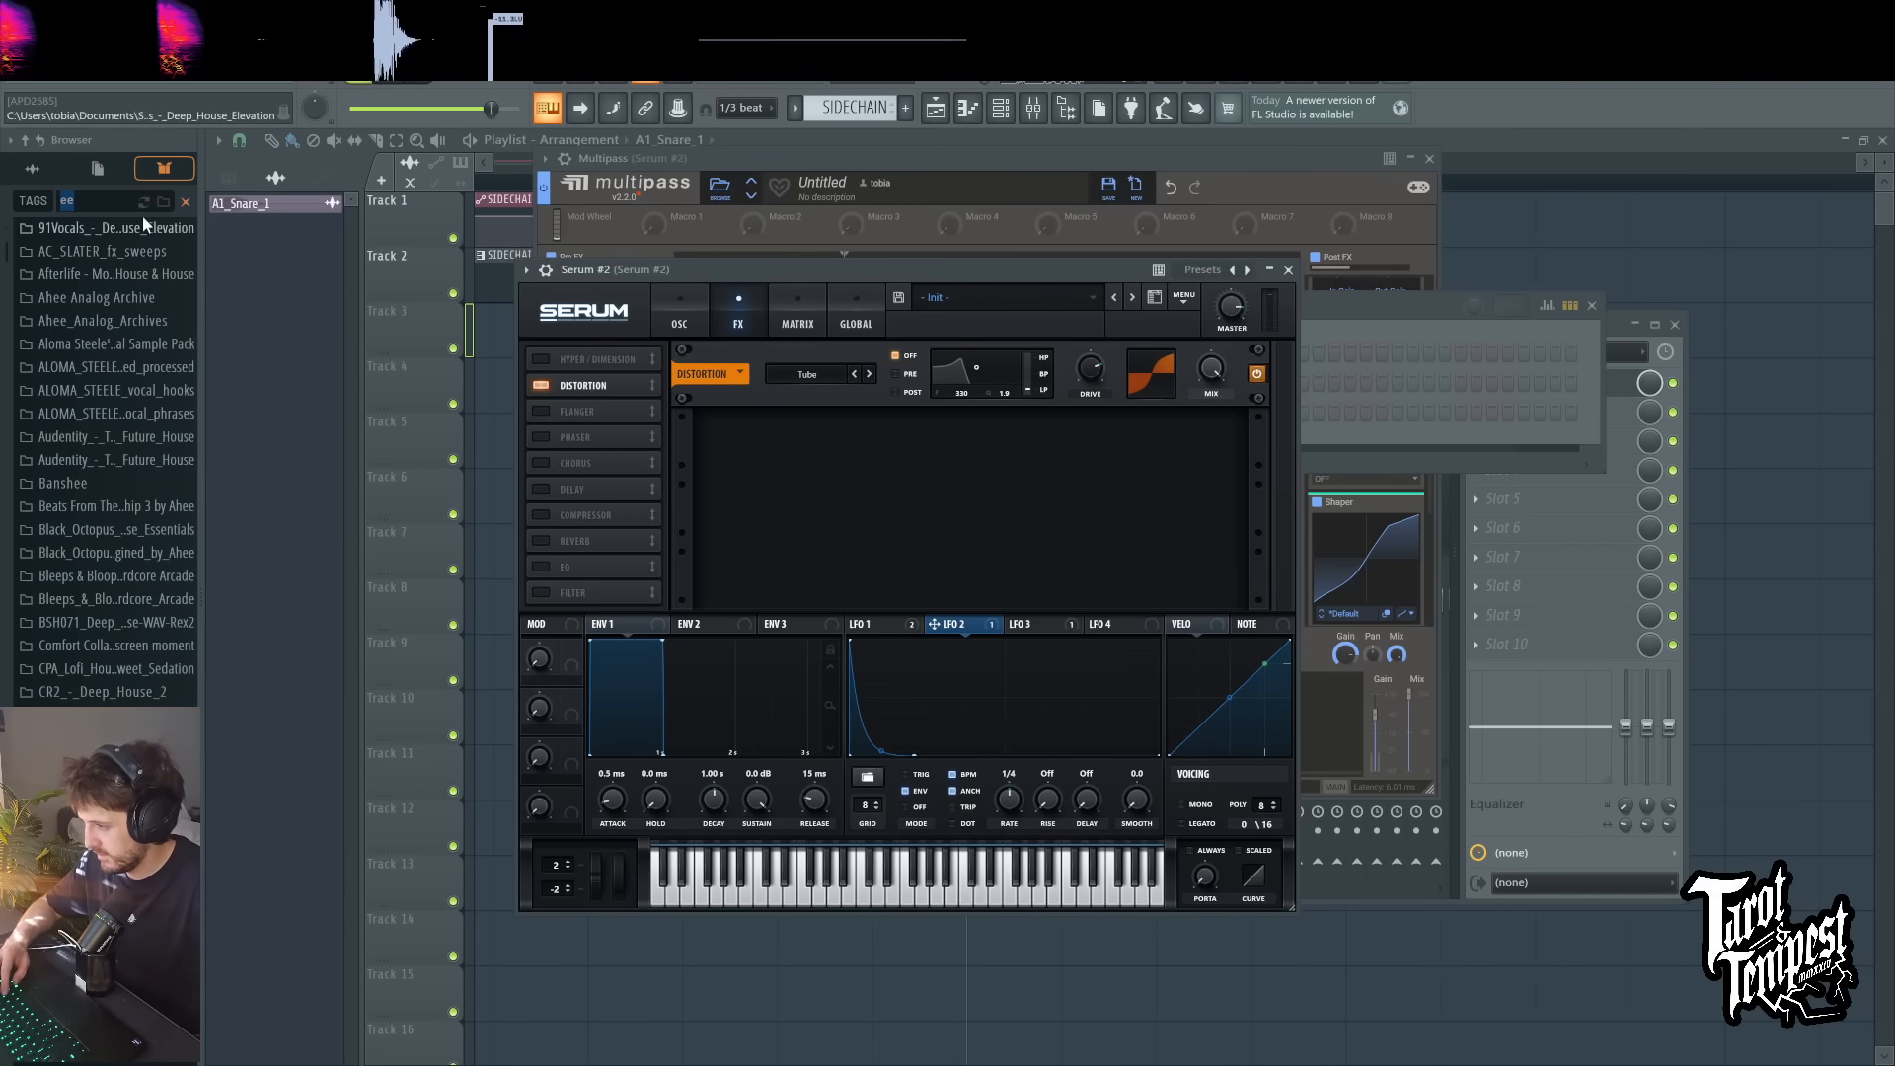
type("snare")
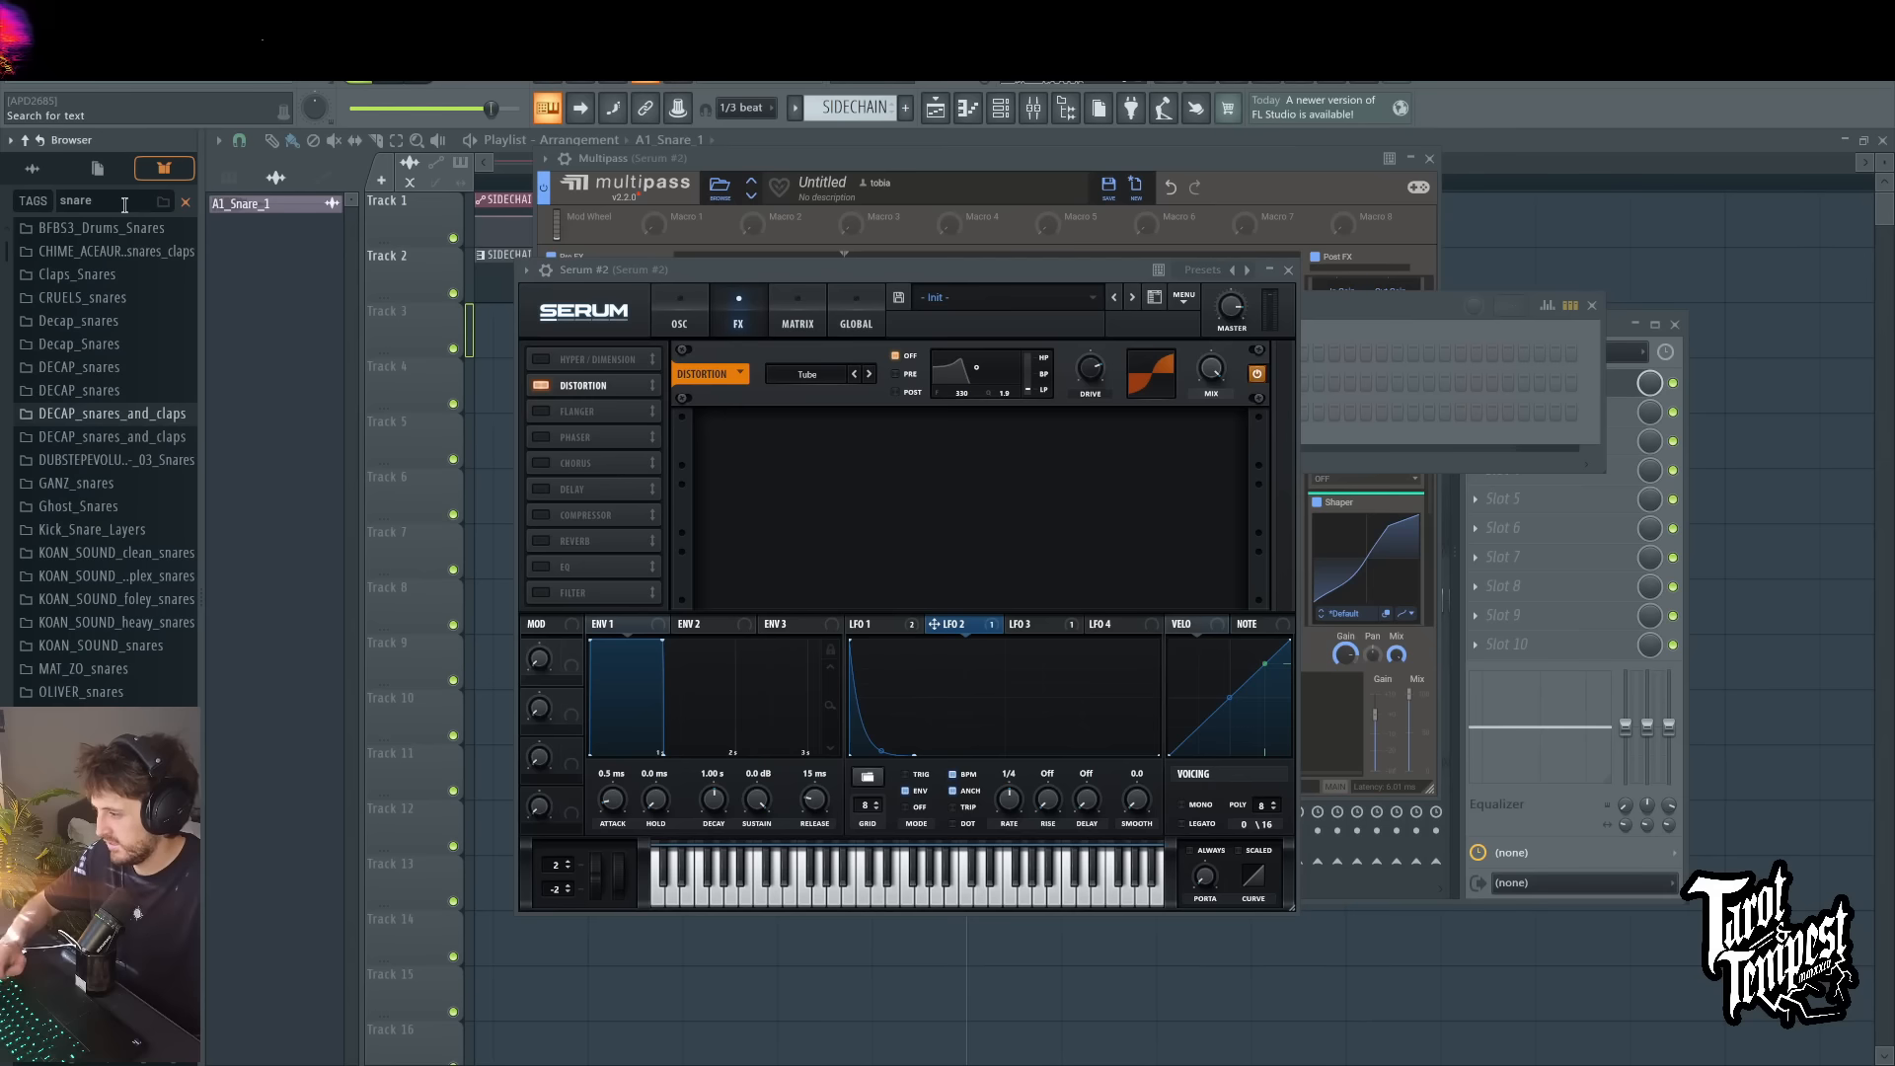
left_click(675, 321)
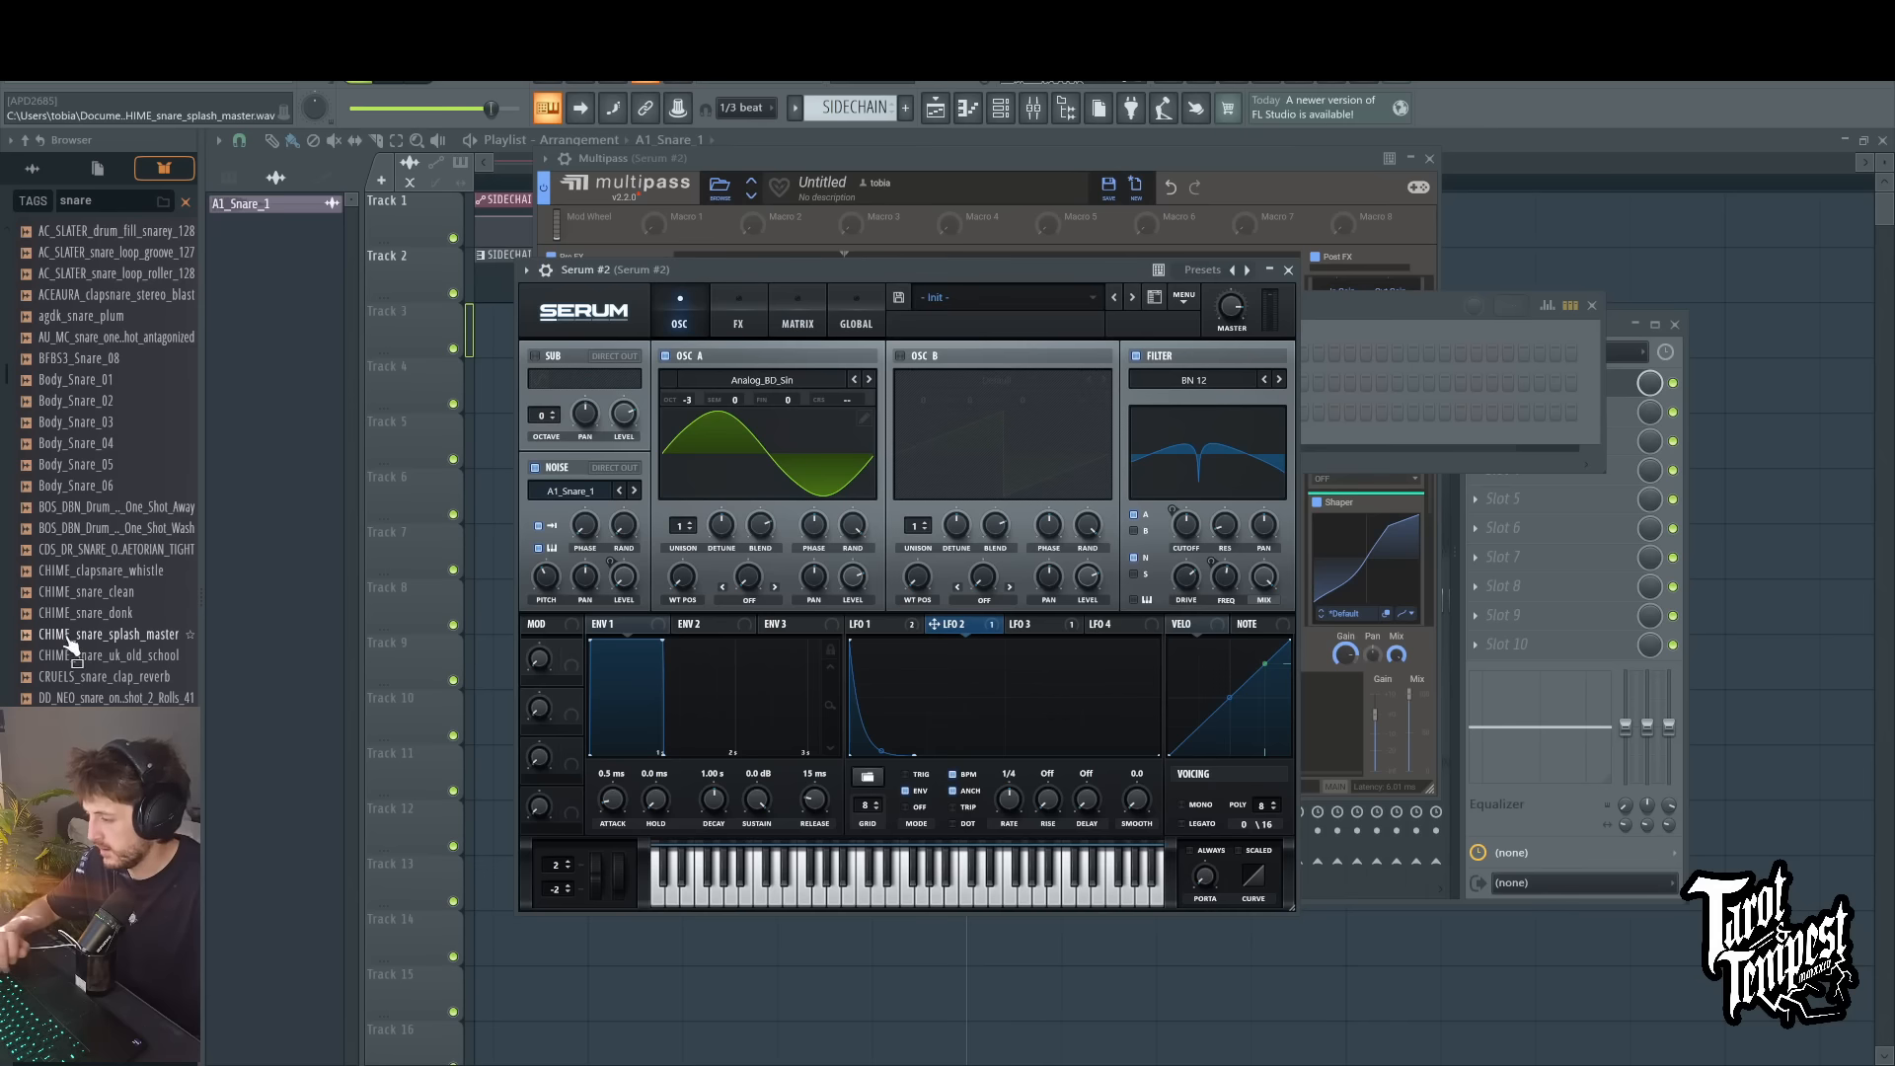
Step: Try CHIME_snare_clean as the noise sample, adjusting the noise pitch to -5 semitones while playing test notes
left_click(119, 597)
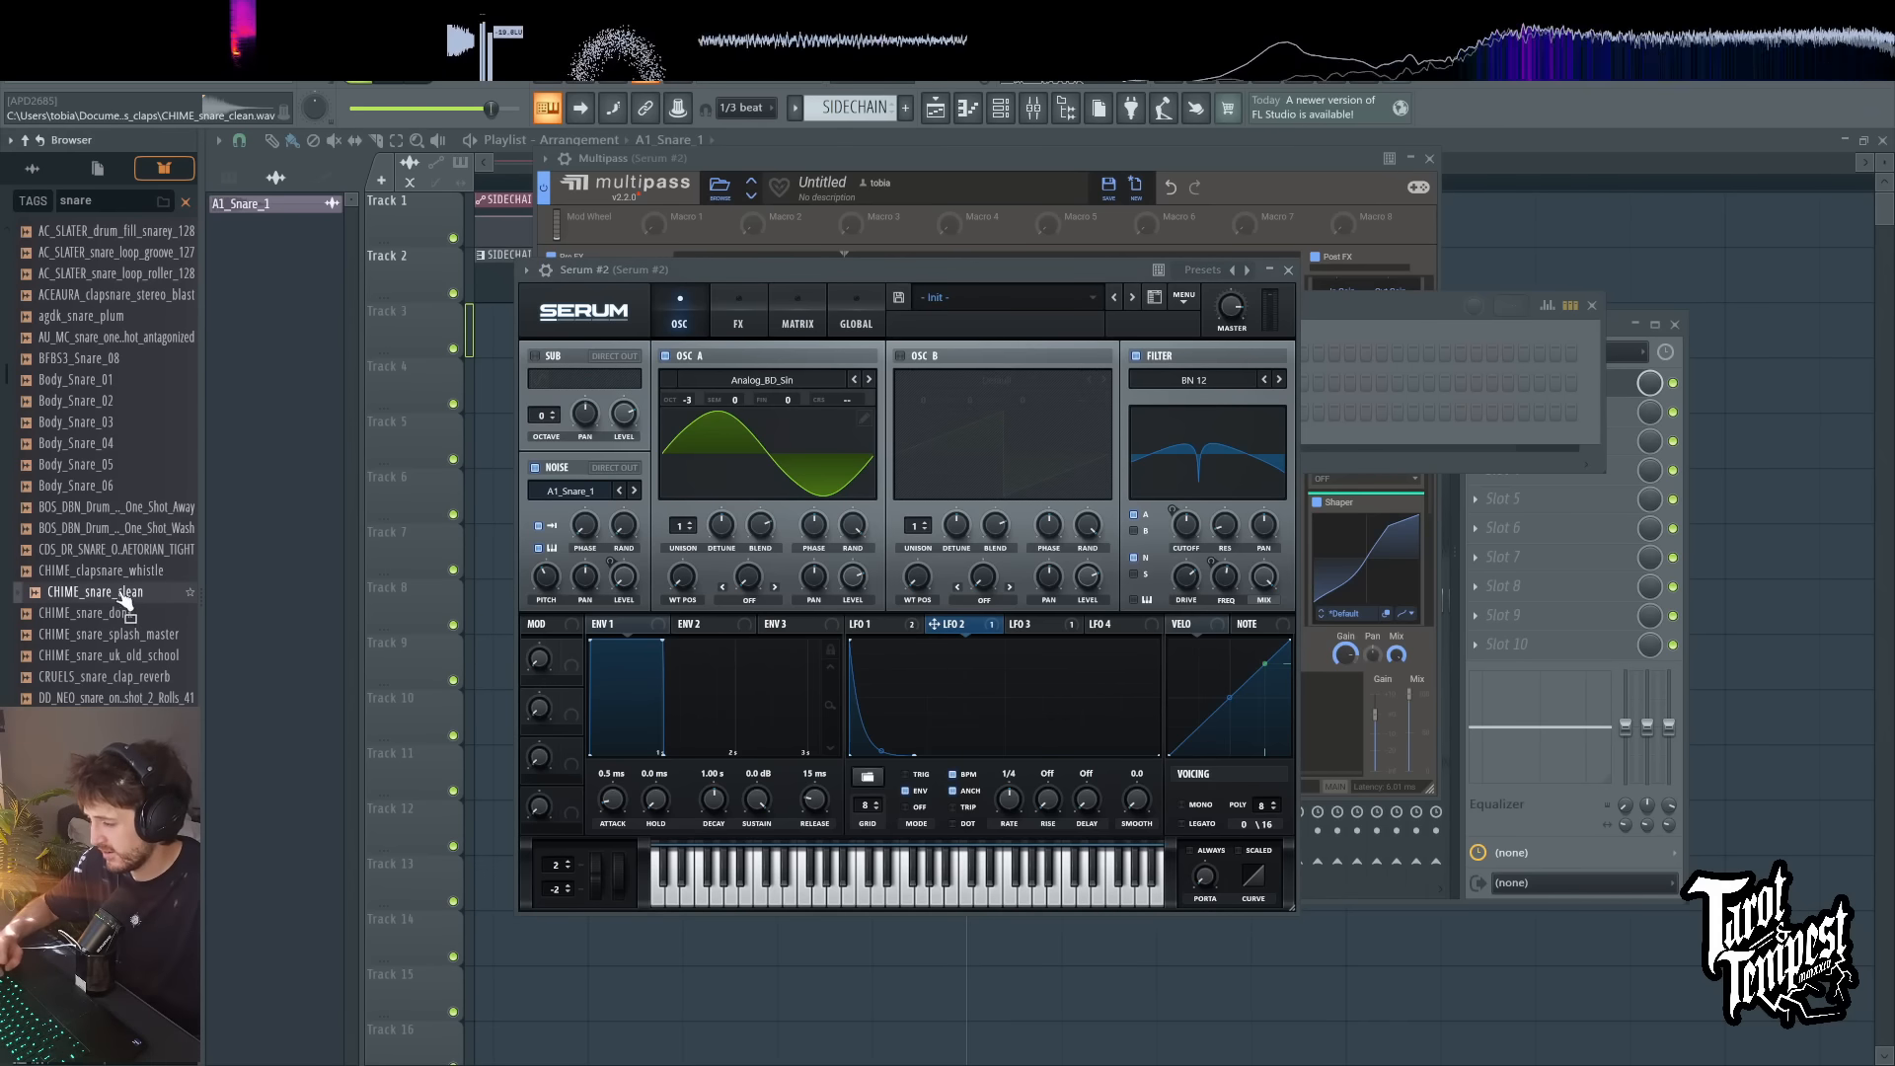
left_click(760, 274)
key("c")
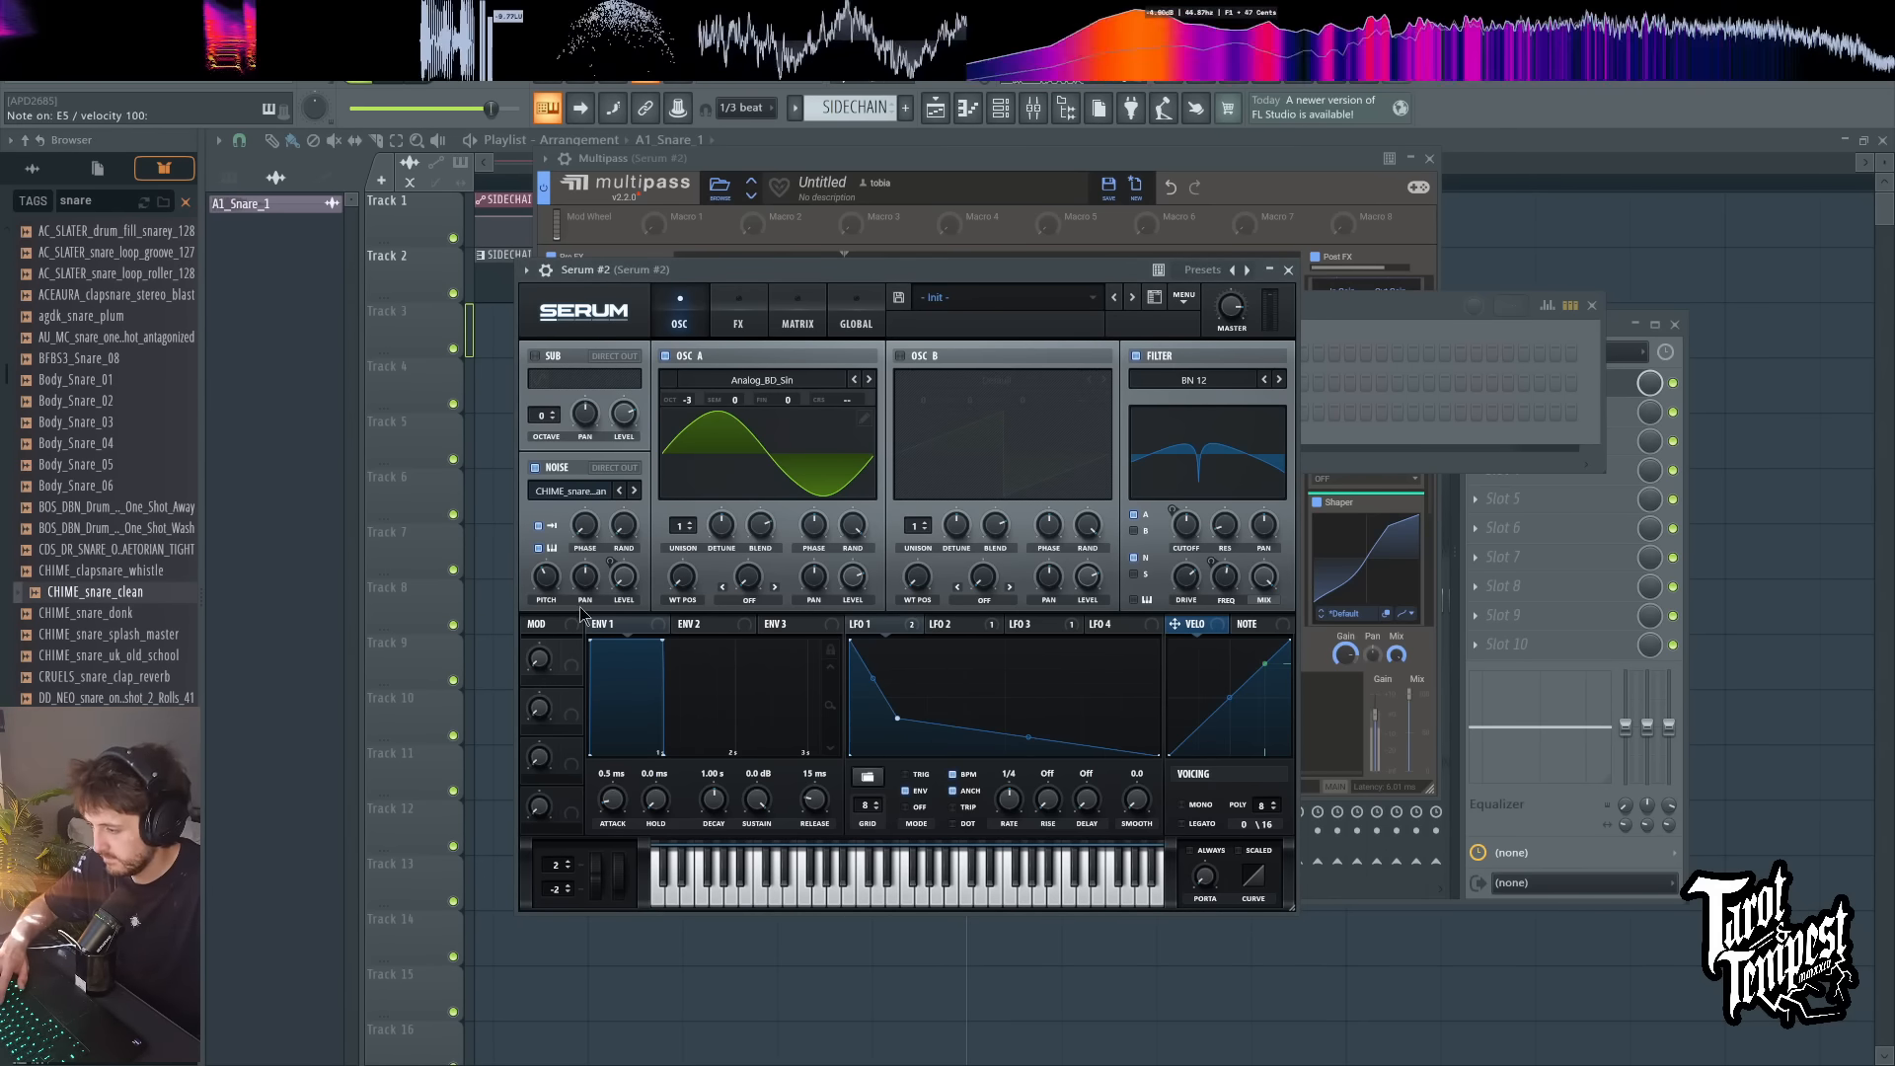
left_click_drag(551, 590, 557, 582)
key("c")
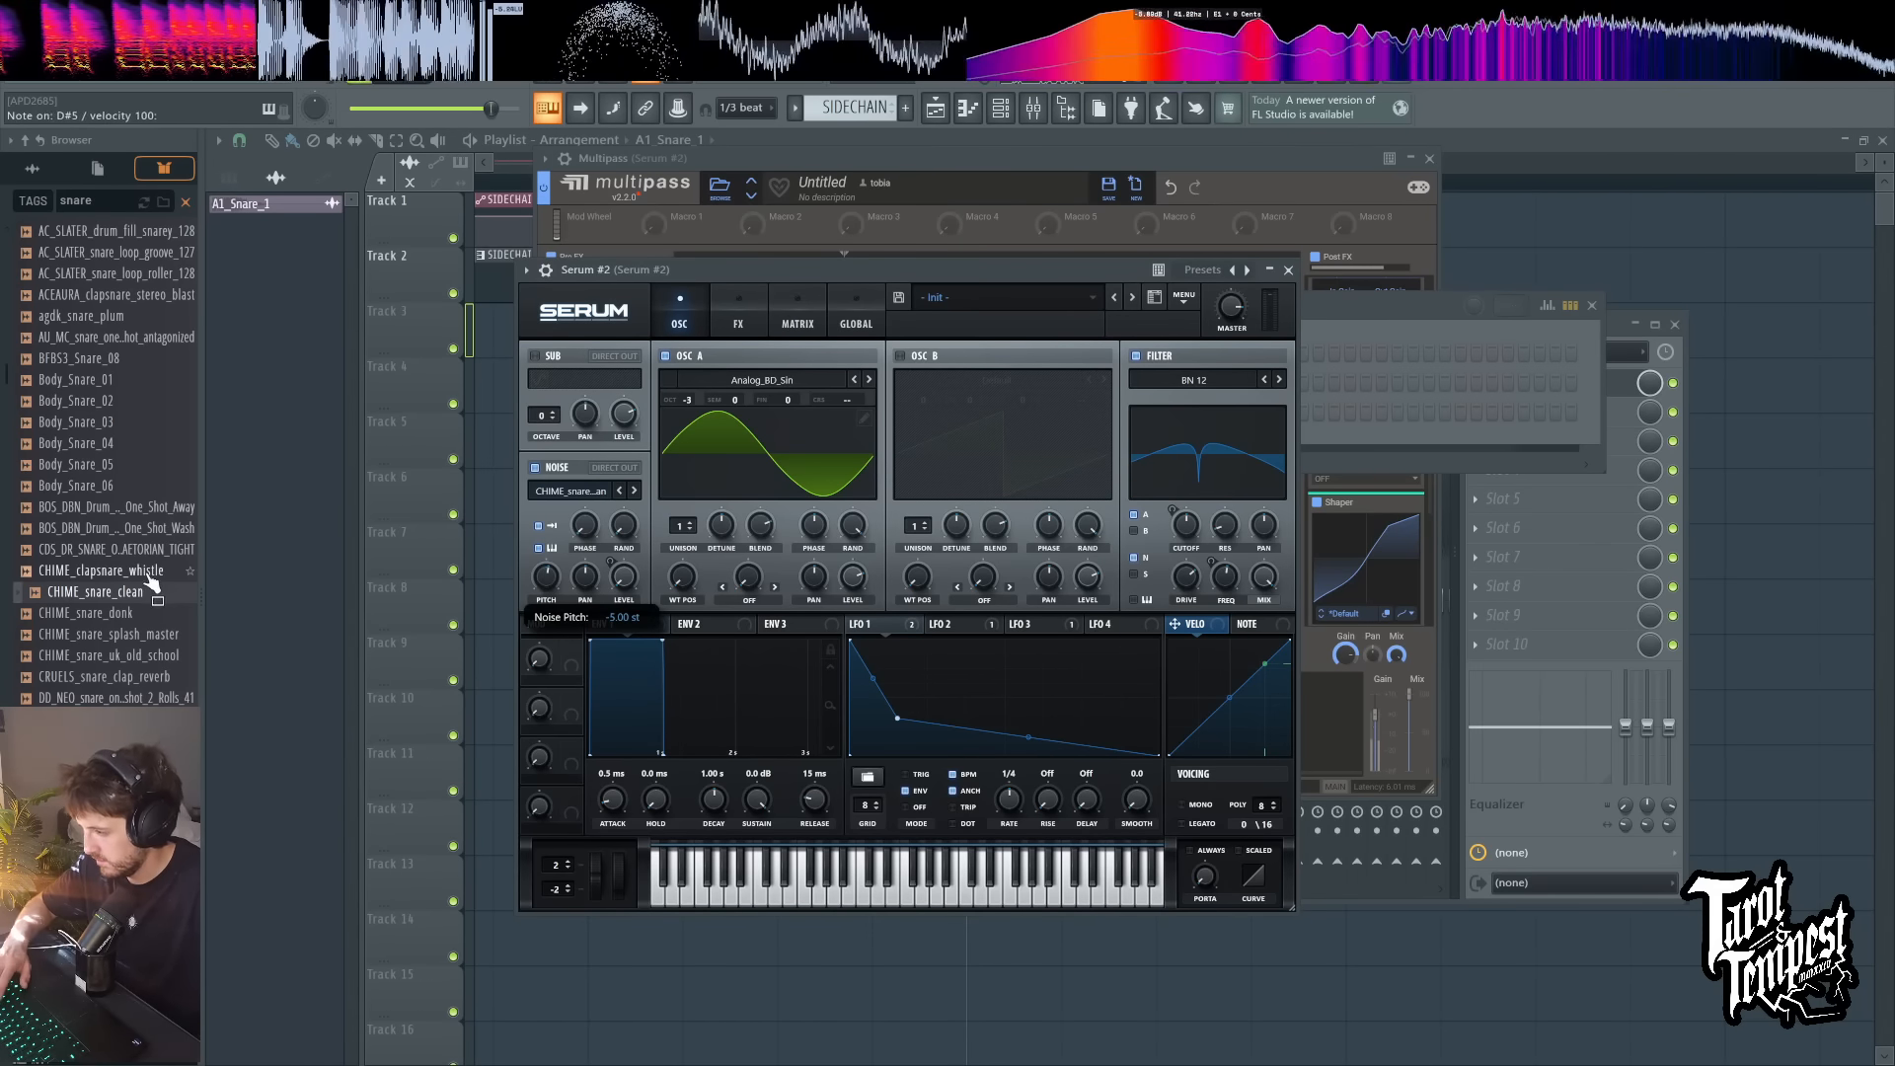
Step: Try Decap_snare_ughh_snare2 as the noise sample, with the noise pitch at 8 semitones, while playing test notes
scroll(148, 635, "down", 10)
left_click(134, 591)
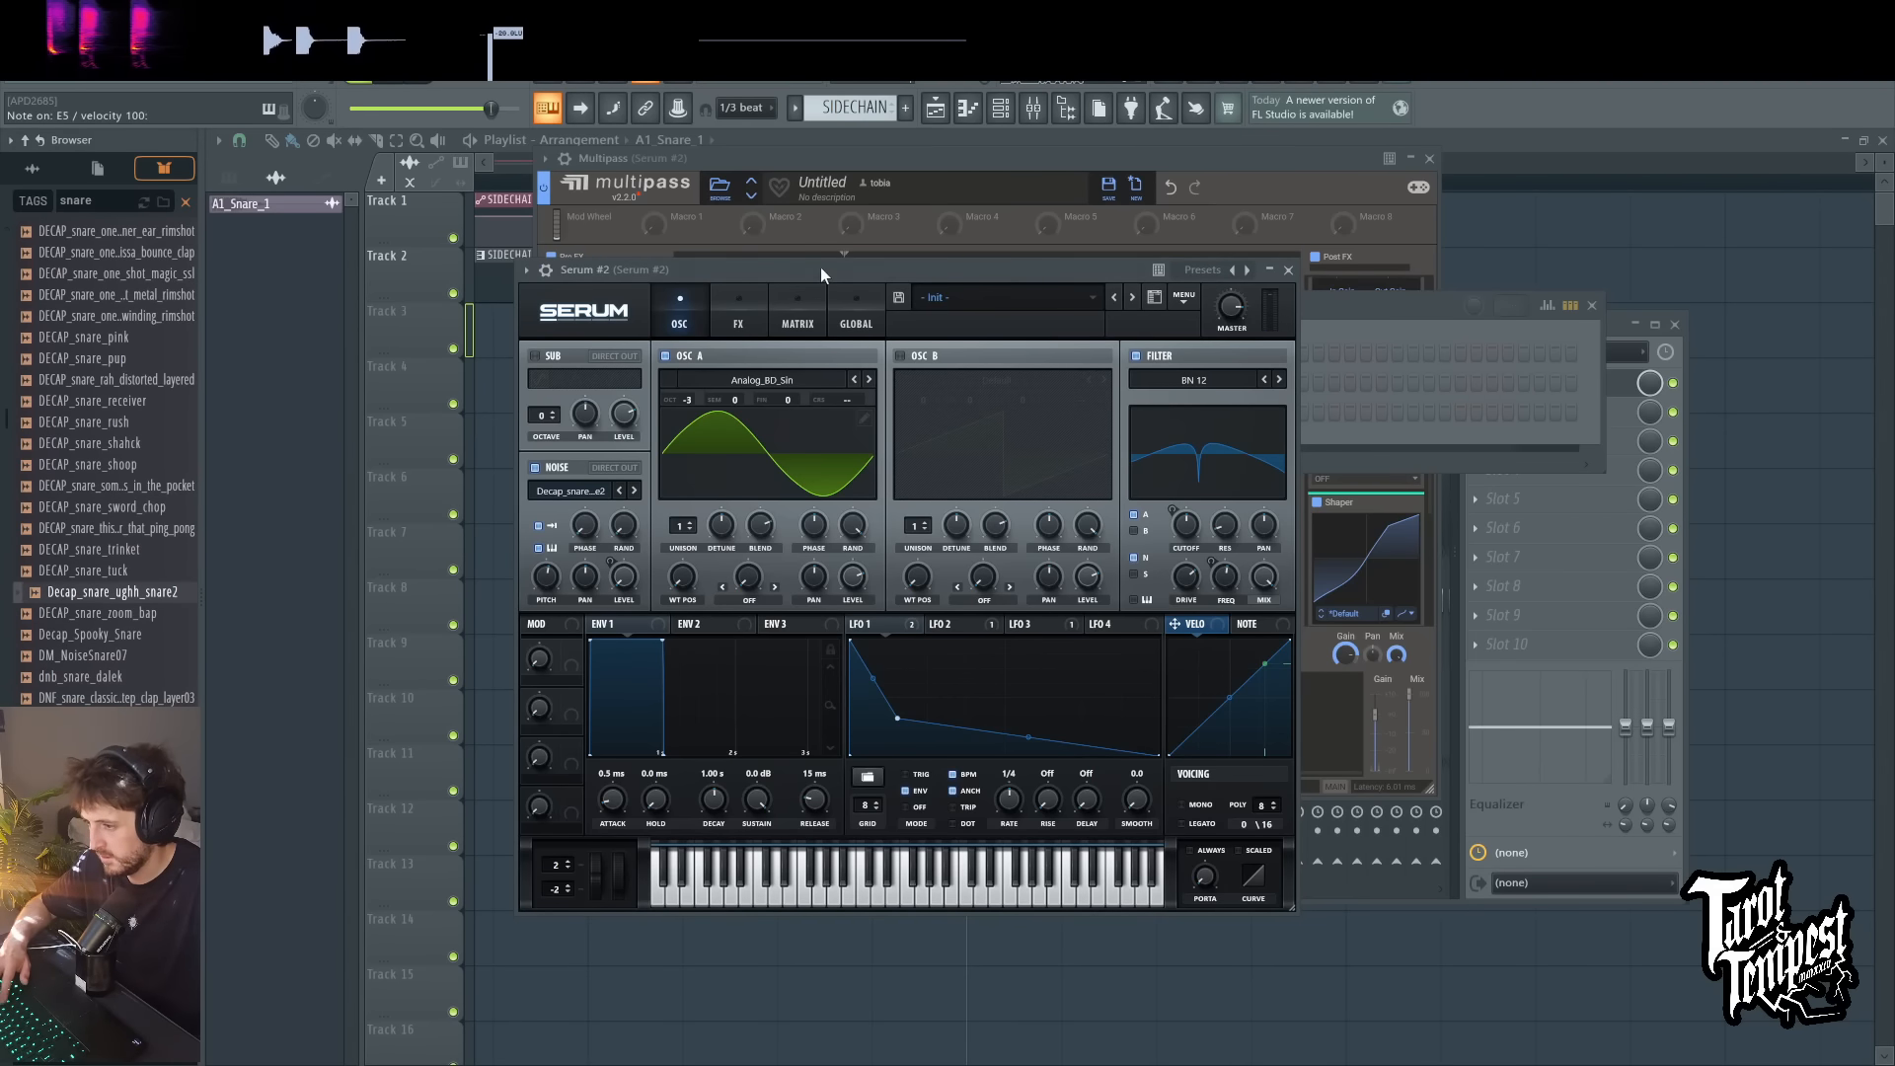
key("c")
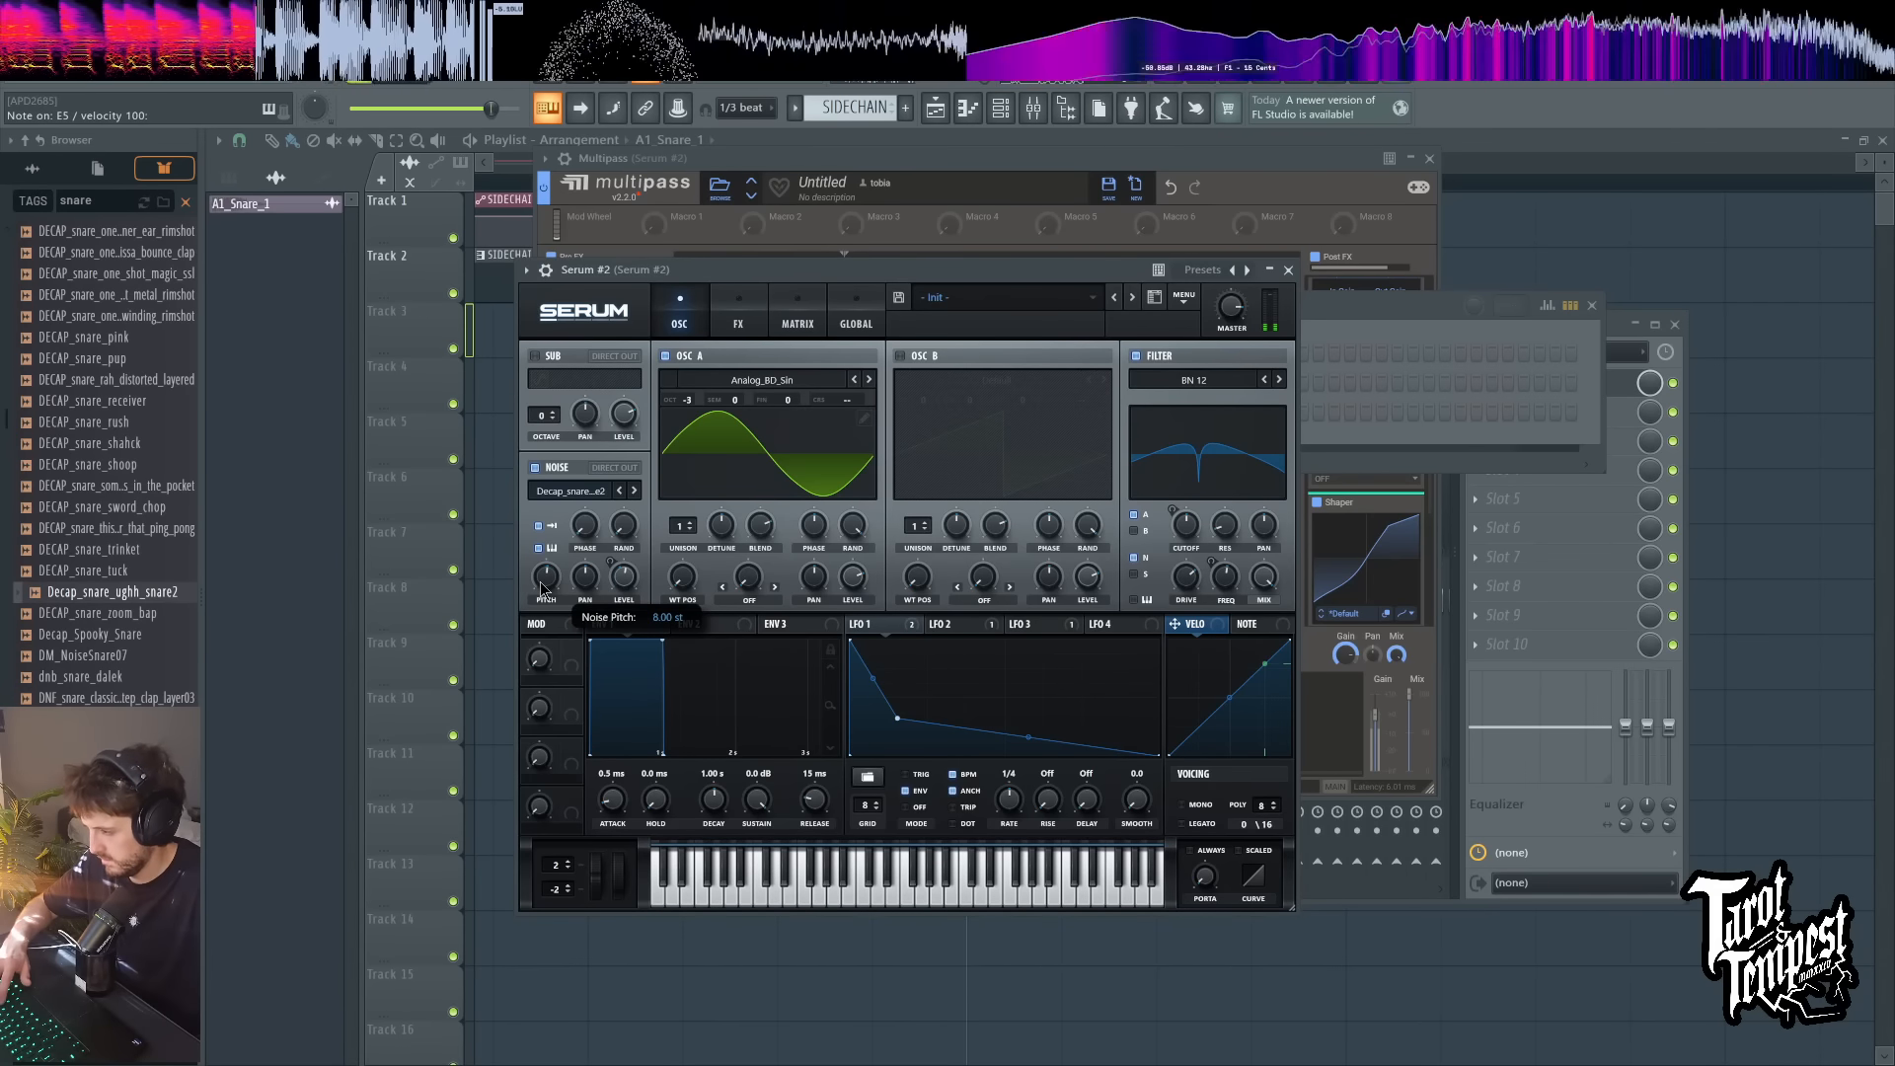
key("x")
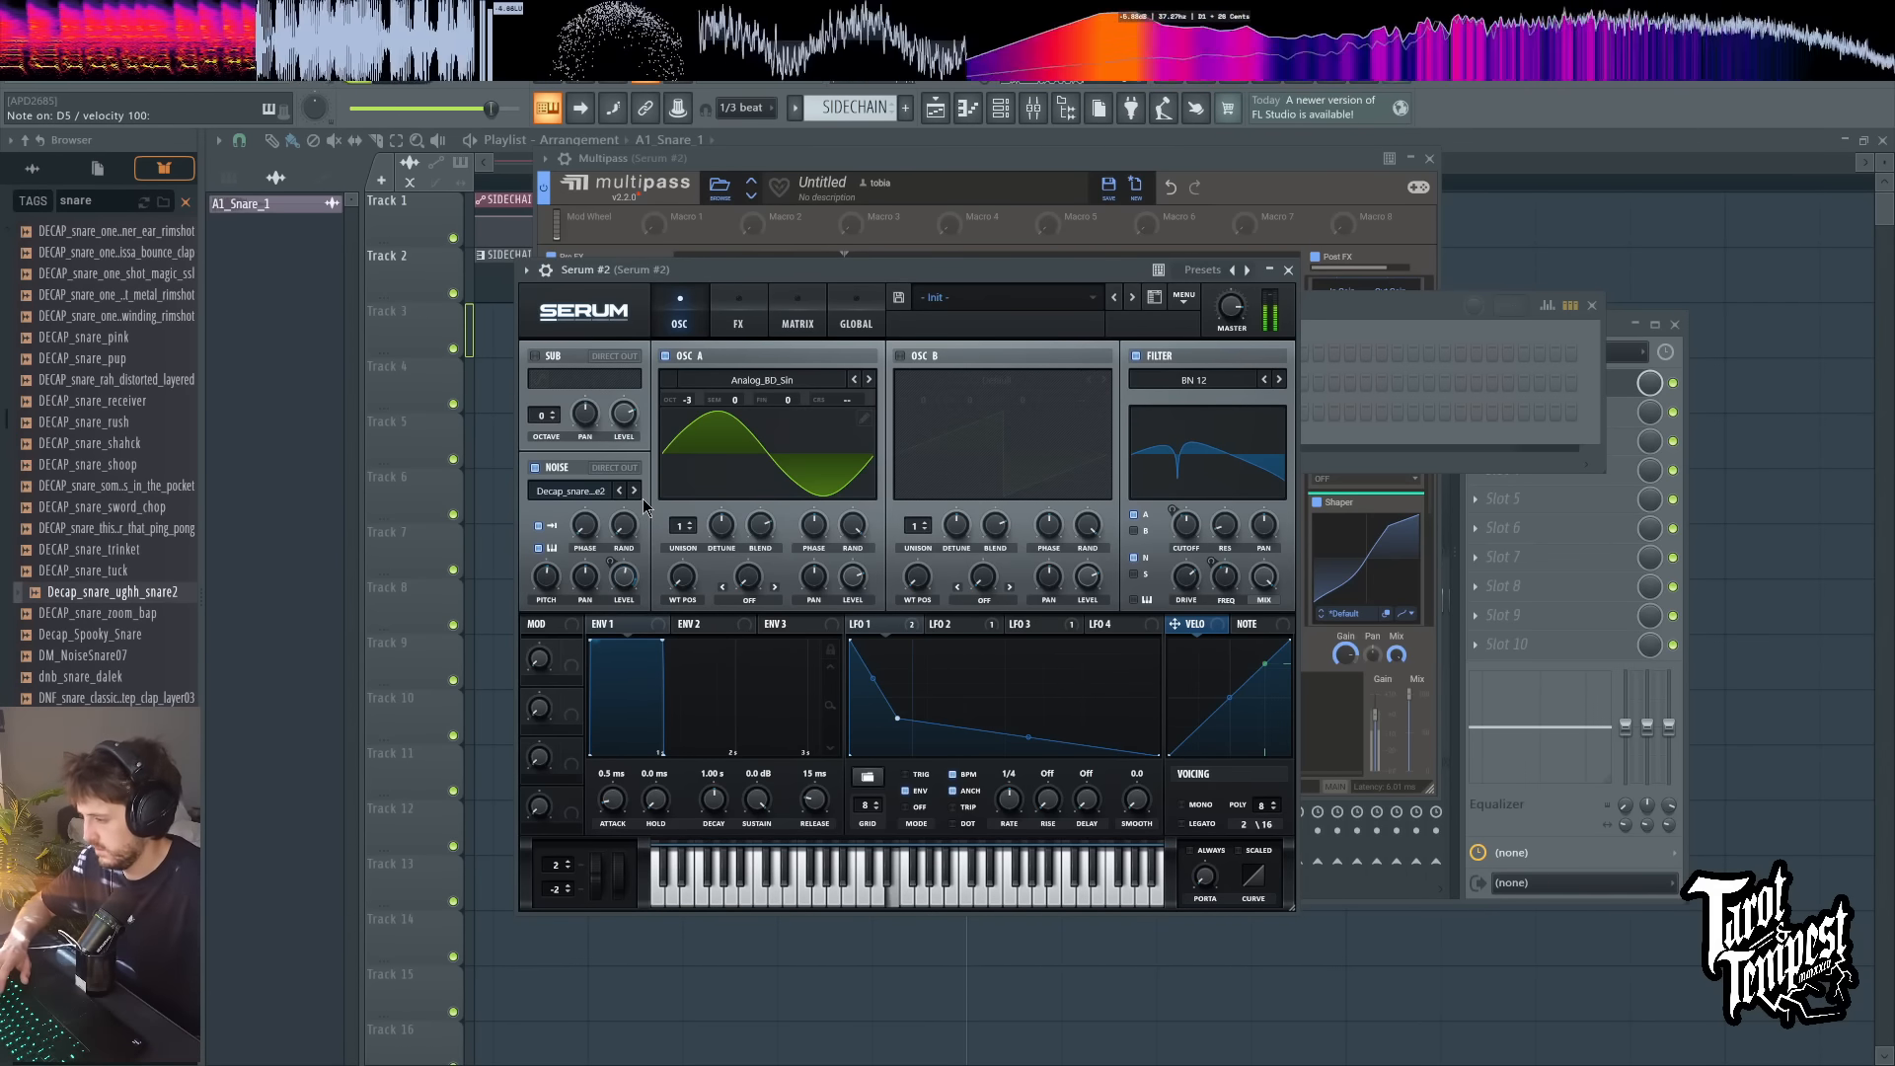
Step: Load MODE_BE2_drums_snare_boink from the snare results into the noise oscillator and play test notes
scroll(94, 632, "down", 10)
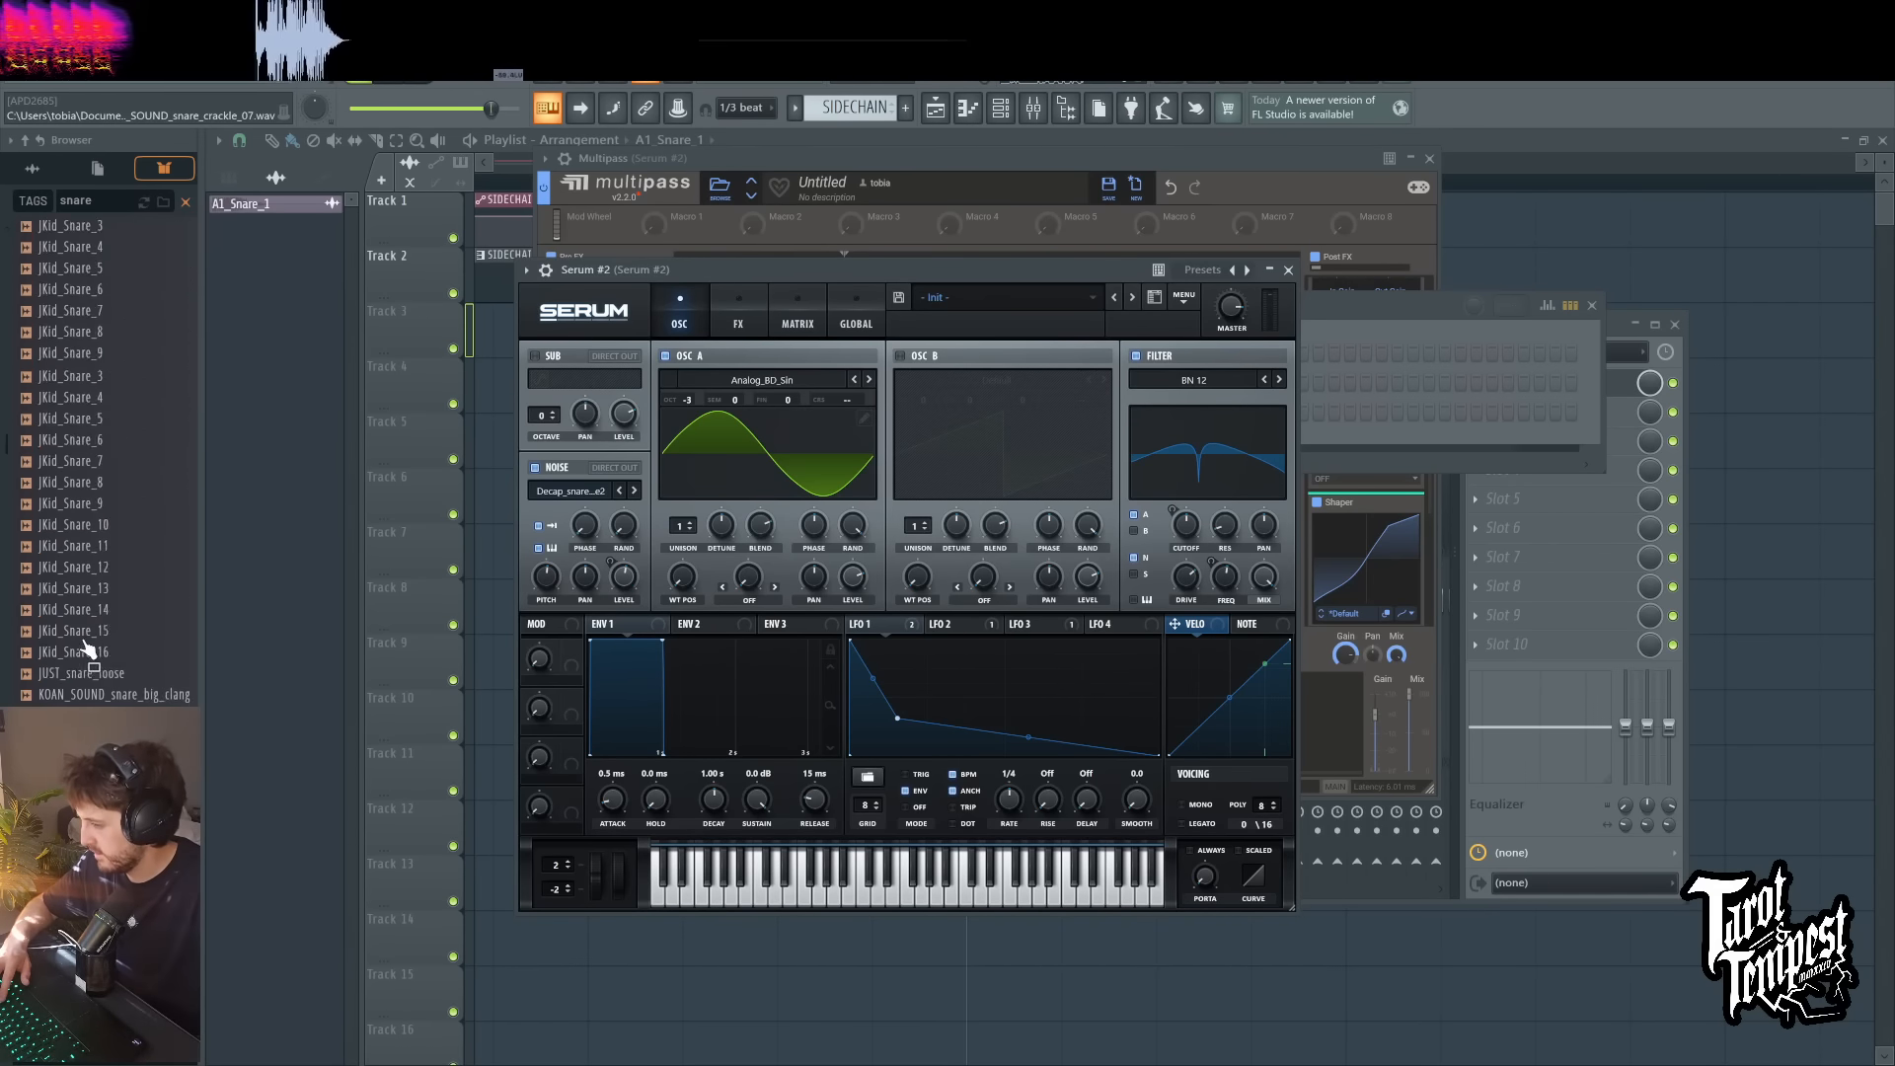
scroll(89, 648, "down", 3)
scroll(133, 671, "down", 10)
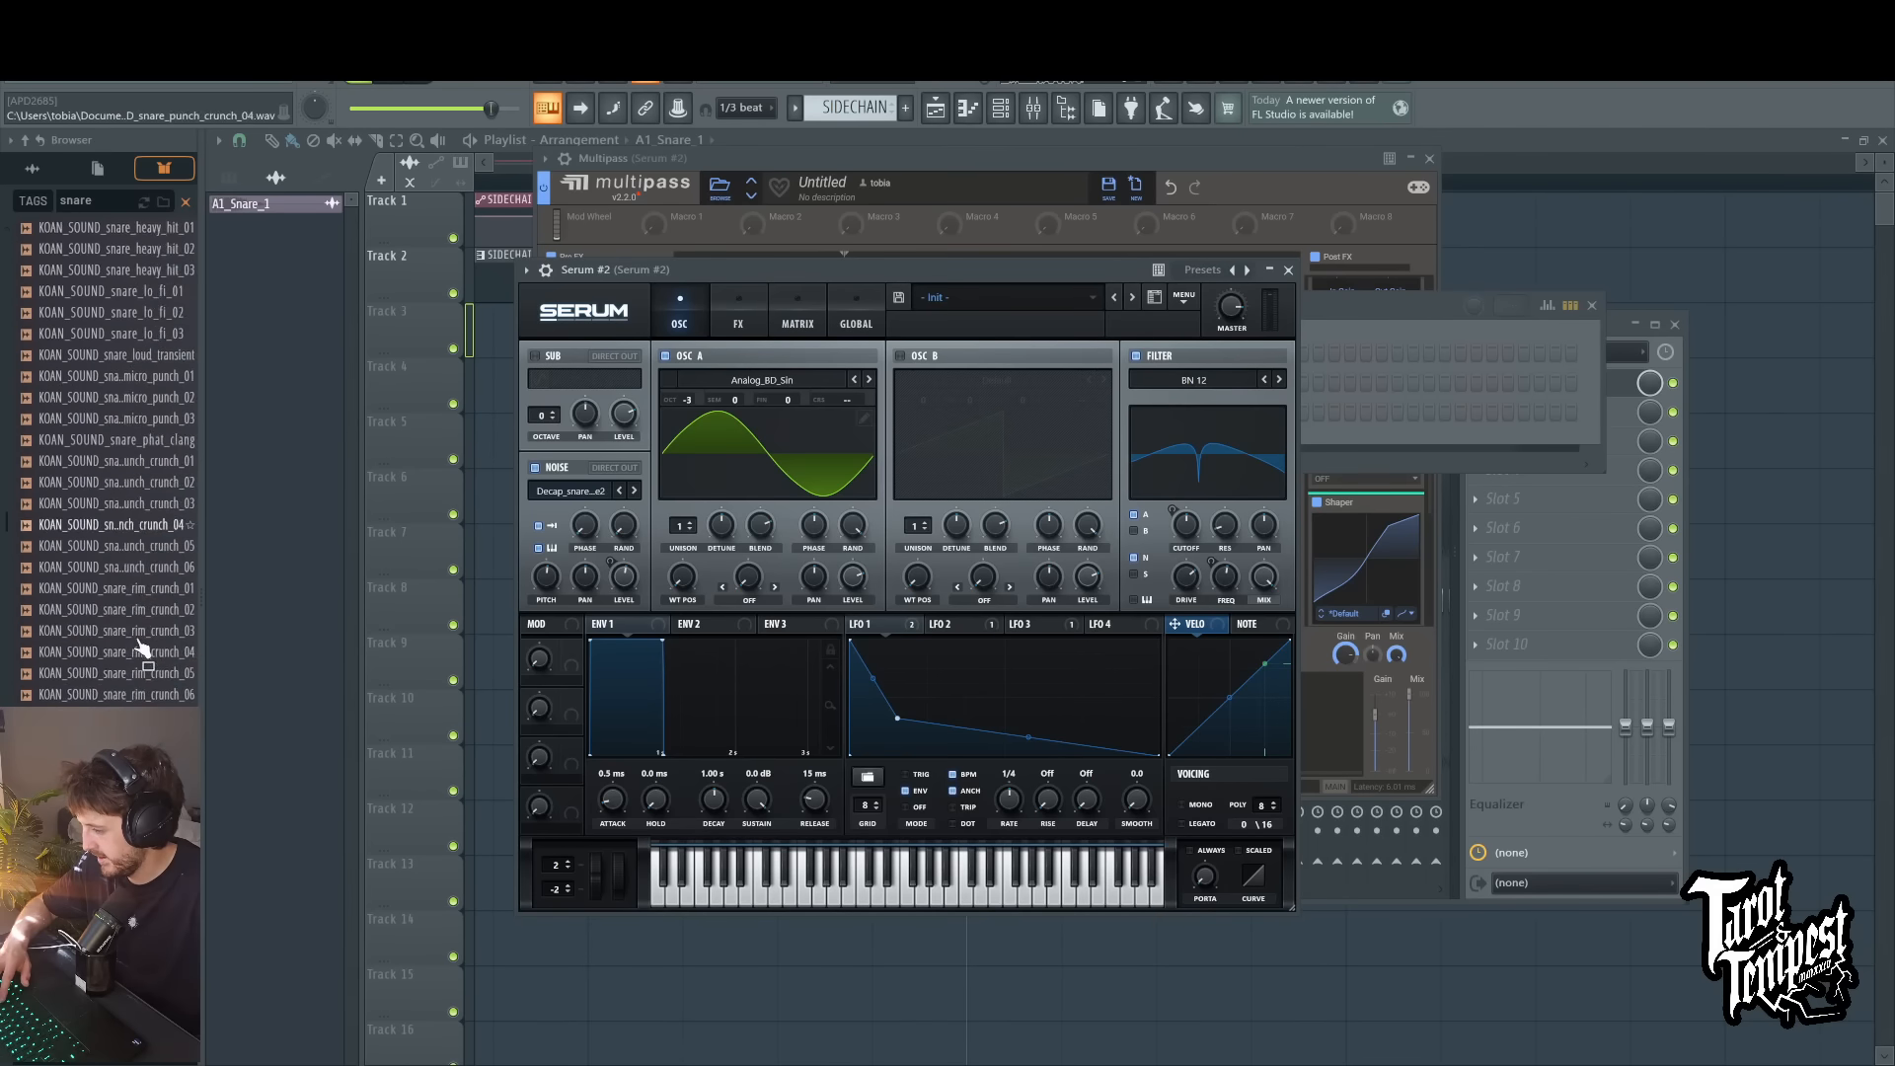
scroll(140, 641, "down", 8)
left_click(131, 552)
left_click(143, 528)
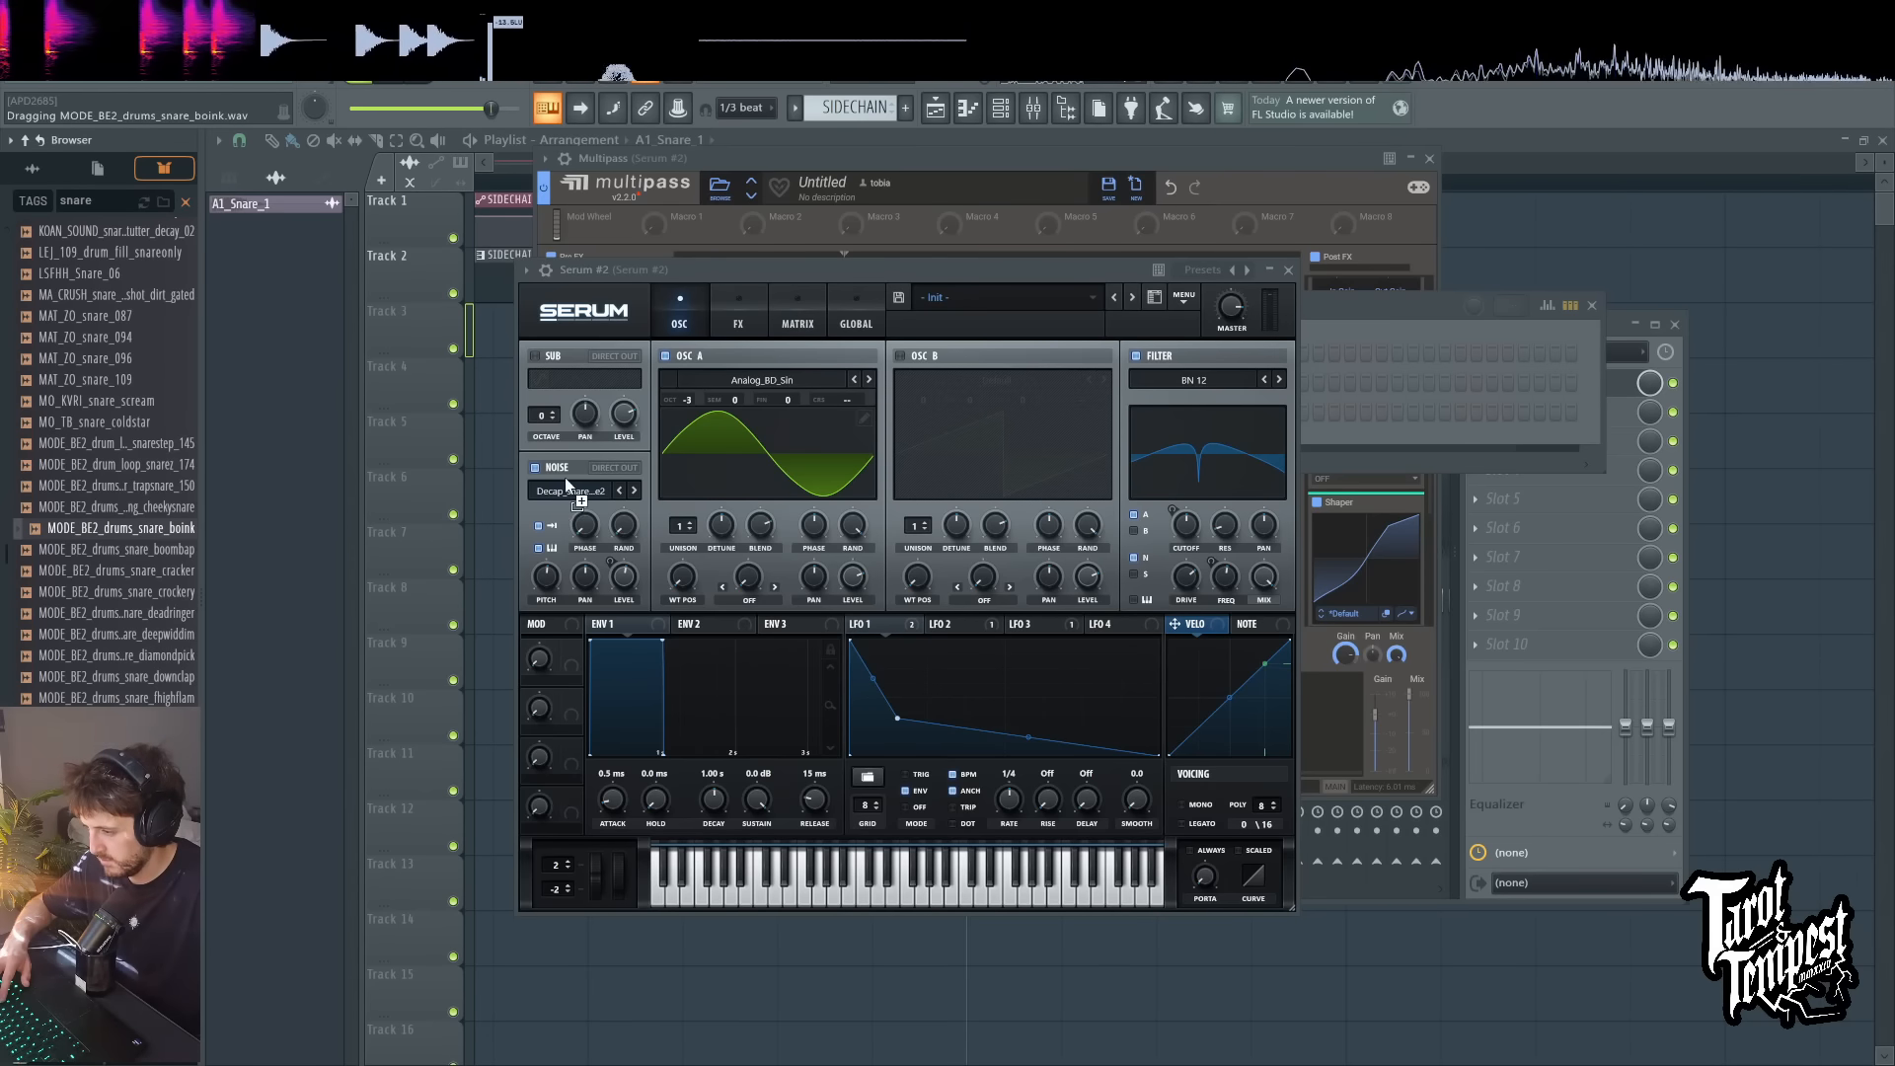
left_click(1022, 266)
key("c")
key("c")
key("c")
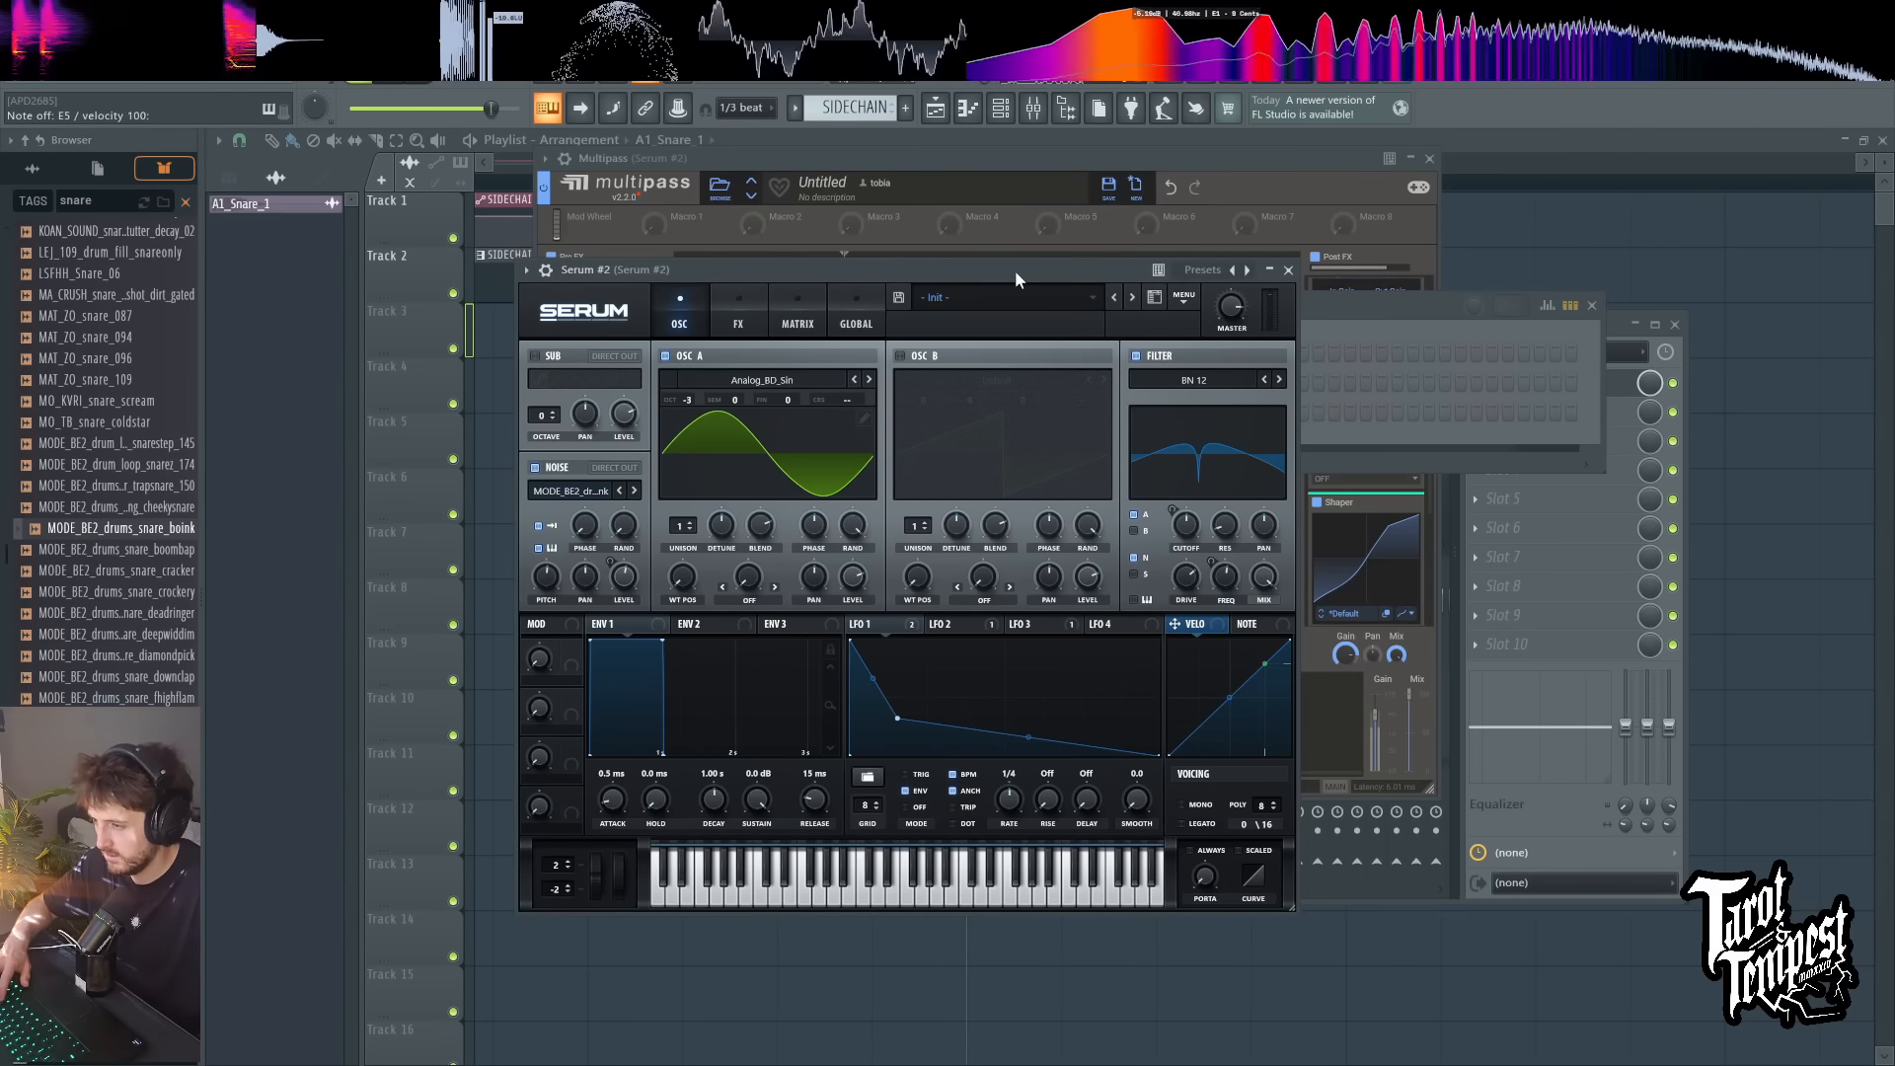
Step: Tweak the noise pitch of the boink snare sample while playing repeated test notes
left_click_drag(549, 584, 551, 577)
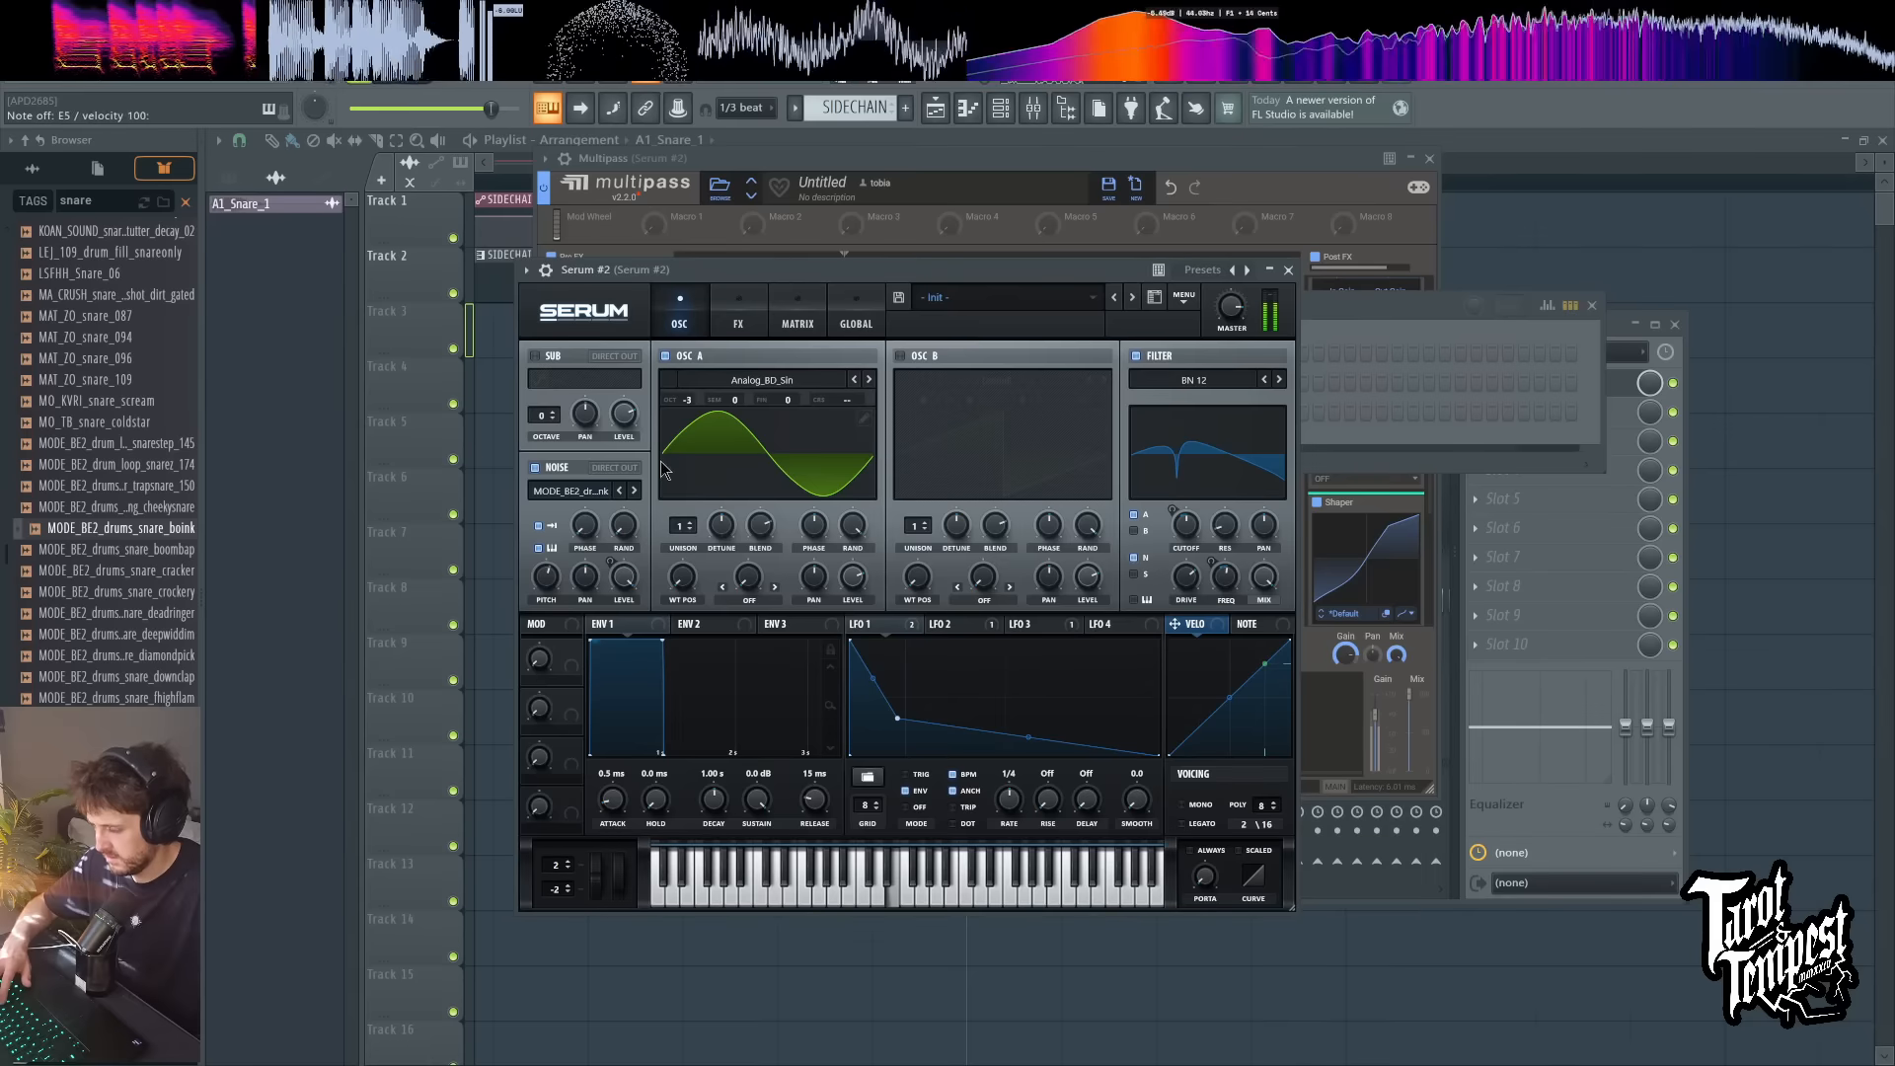
key("d")
key("d")
key("d")
key("d")
key("d")
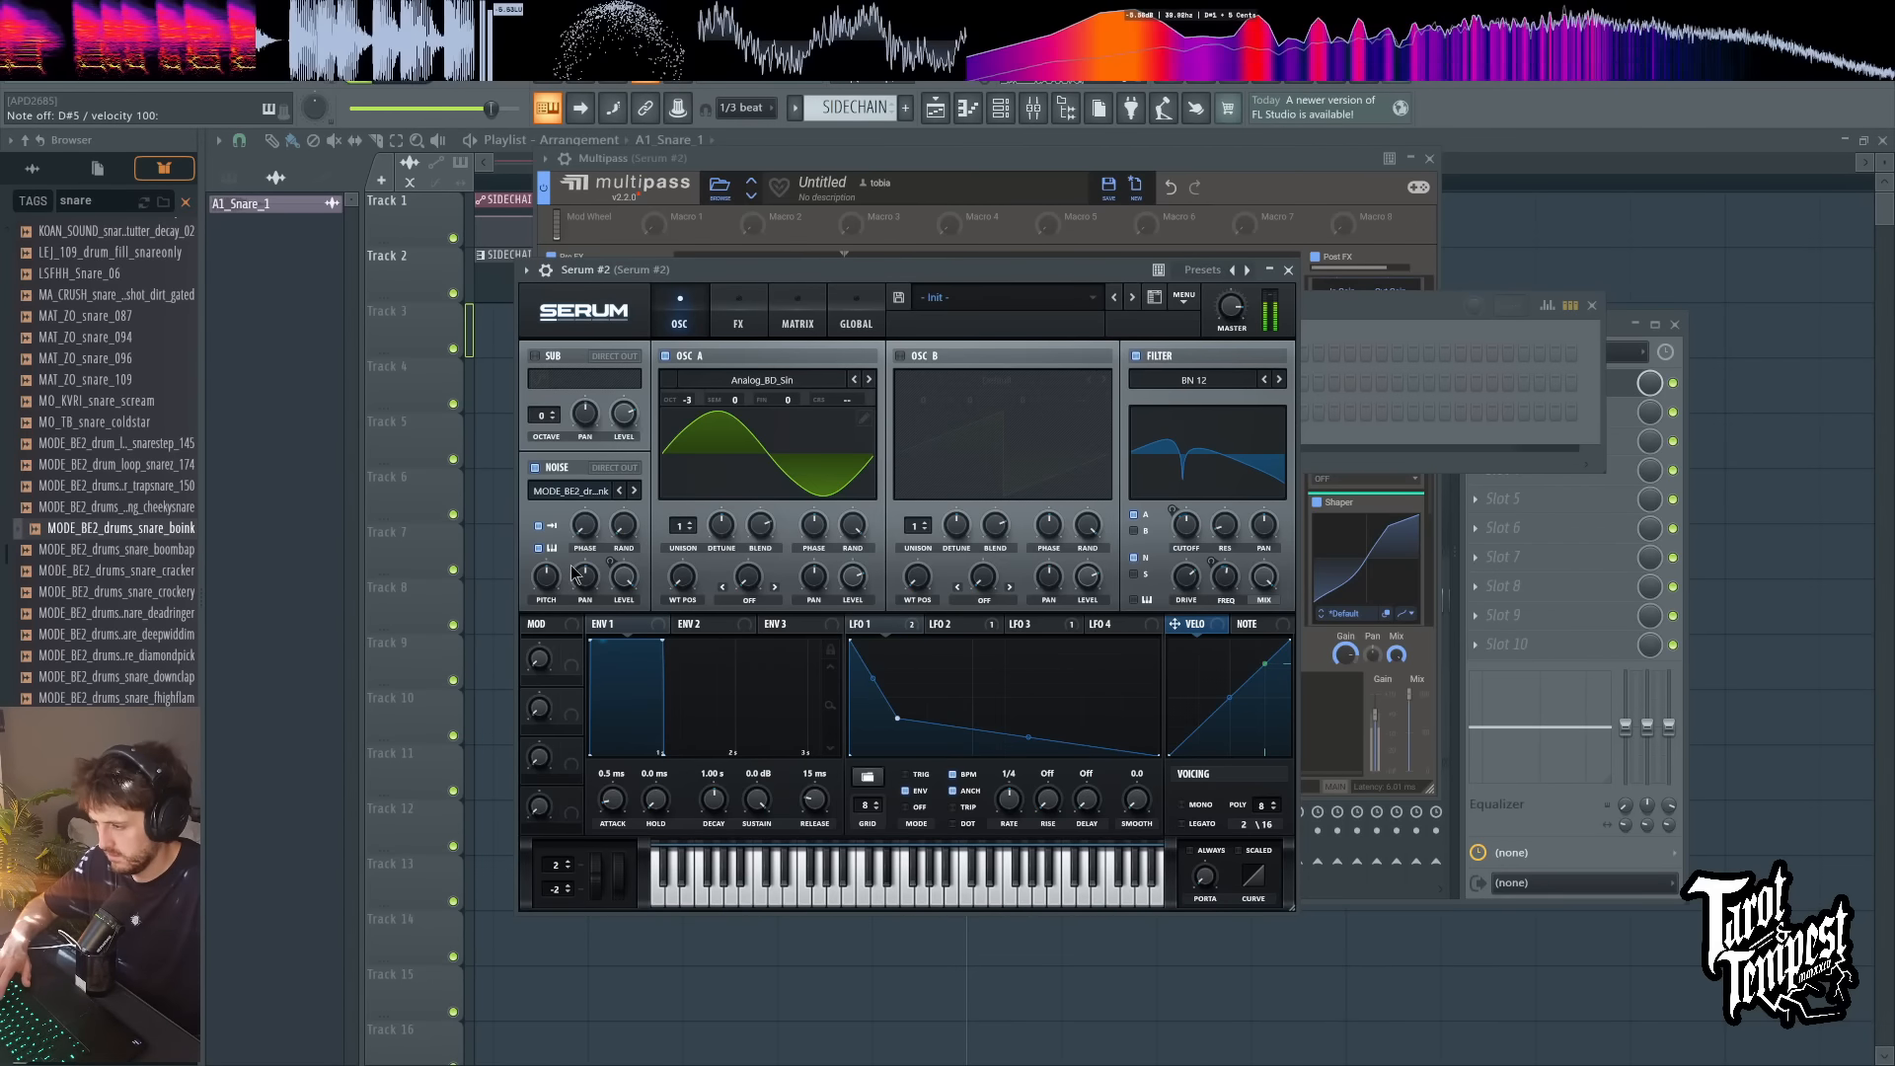
Step: Compare the LFO 2 and LFO 1 shapes and their modulation targets while playing test notes
left_click(981, 628)
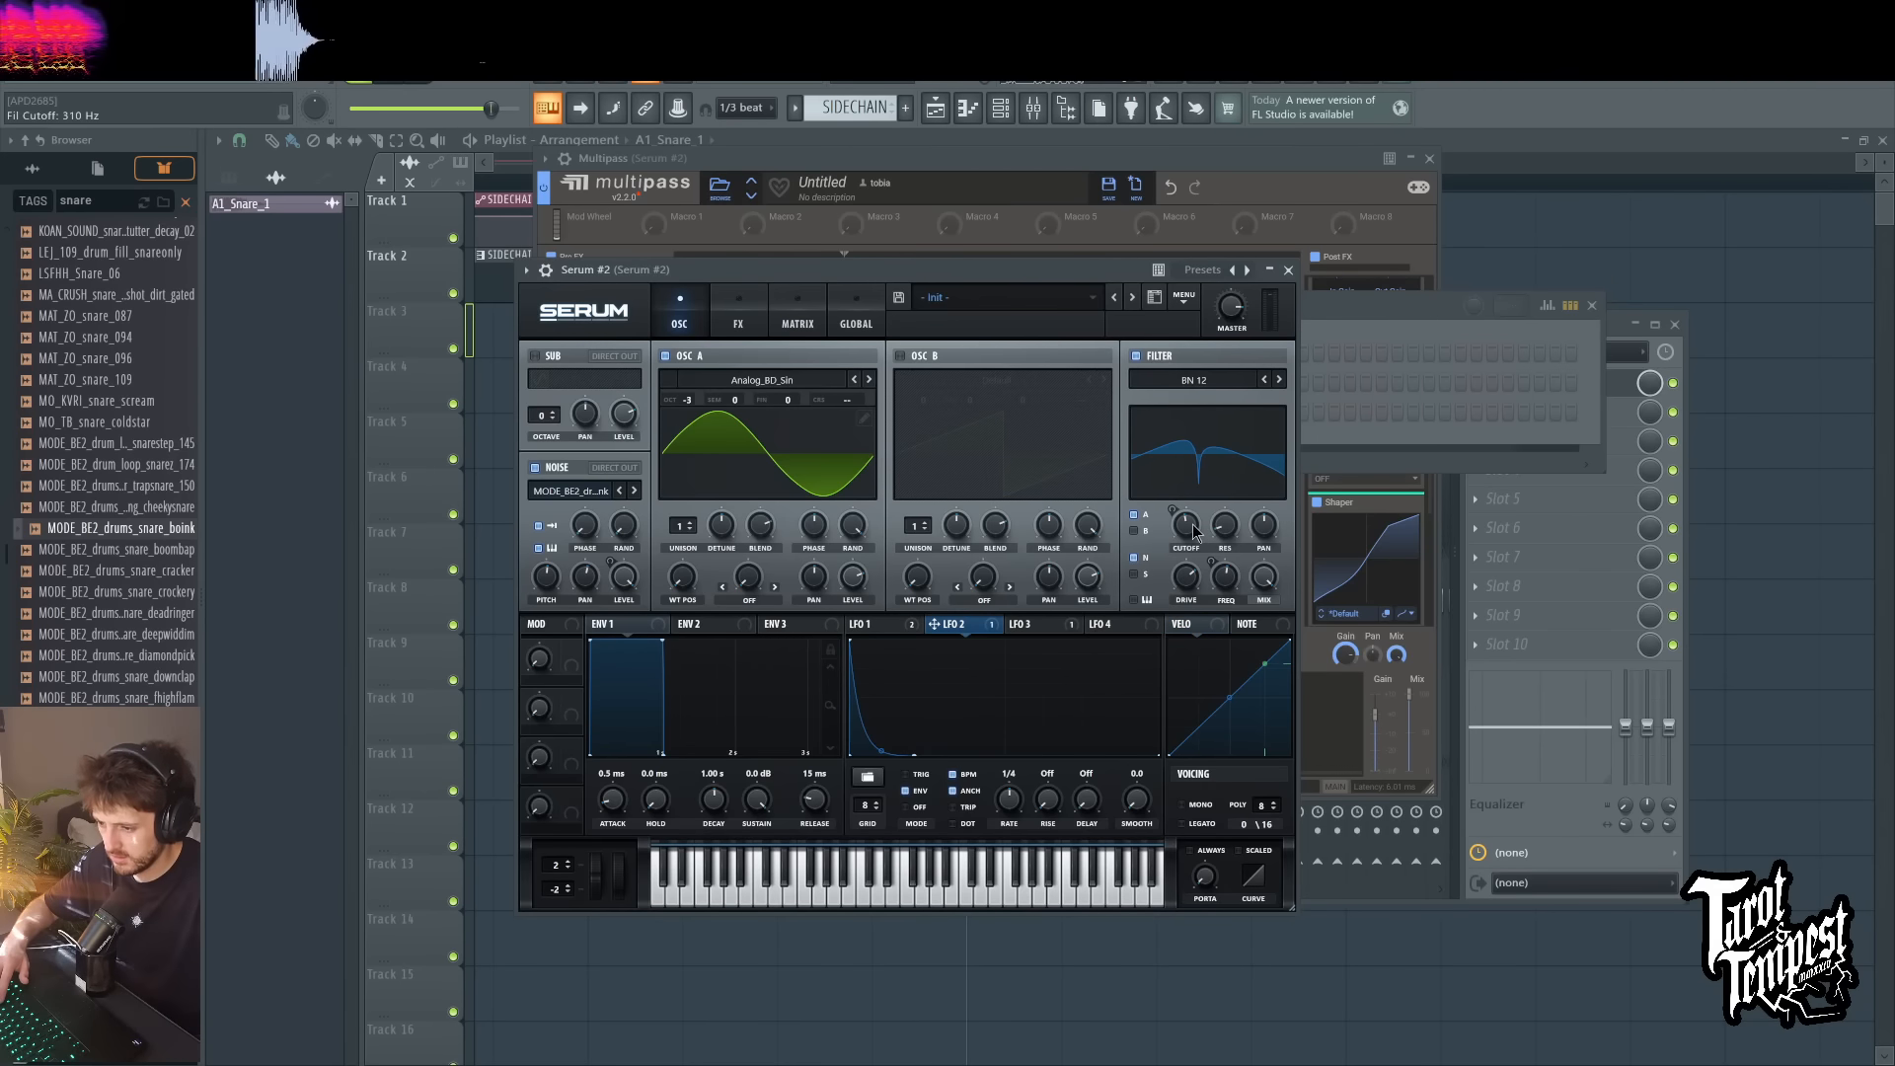
key("c")
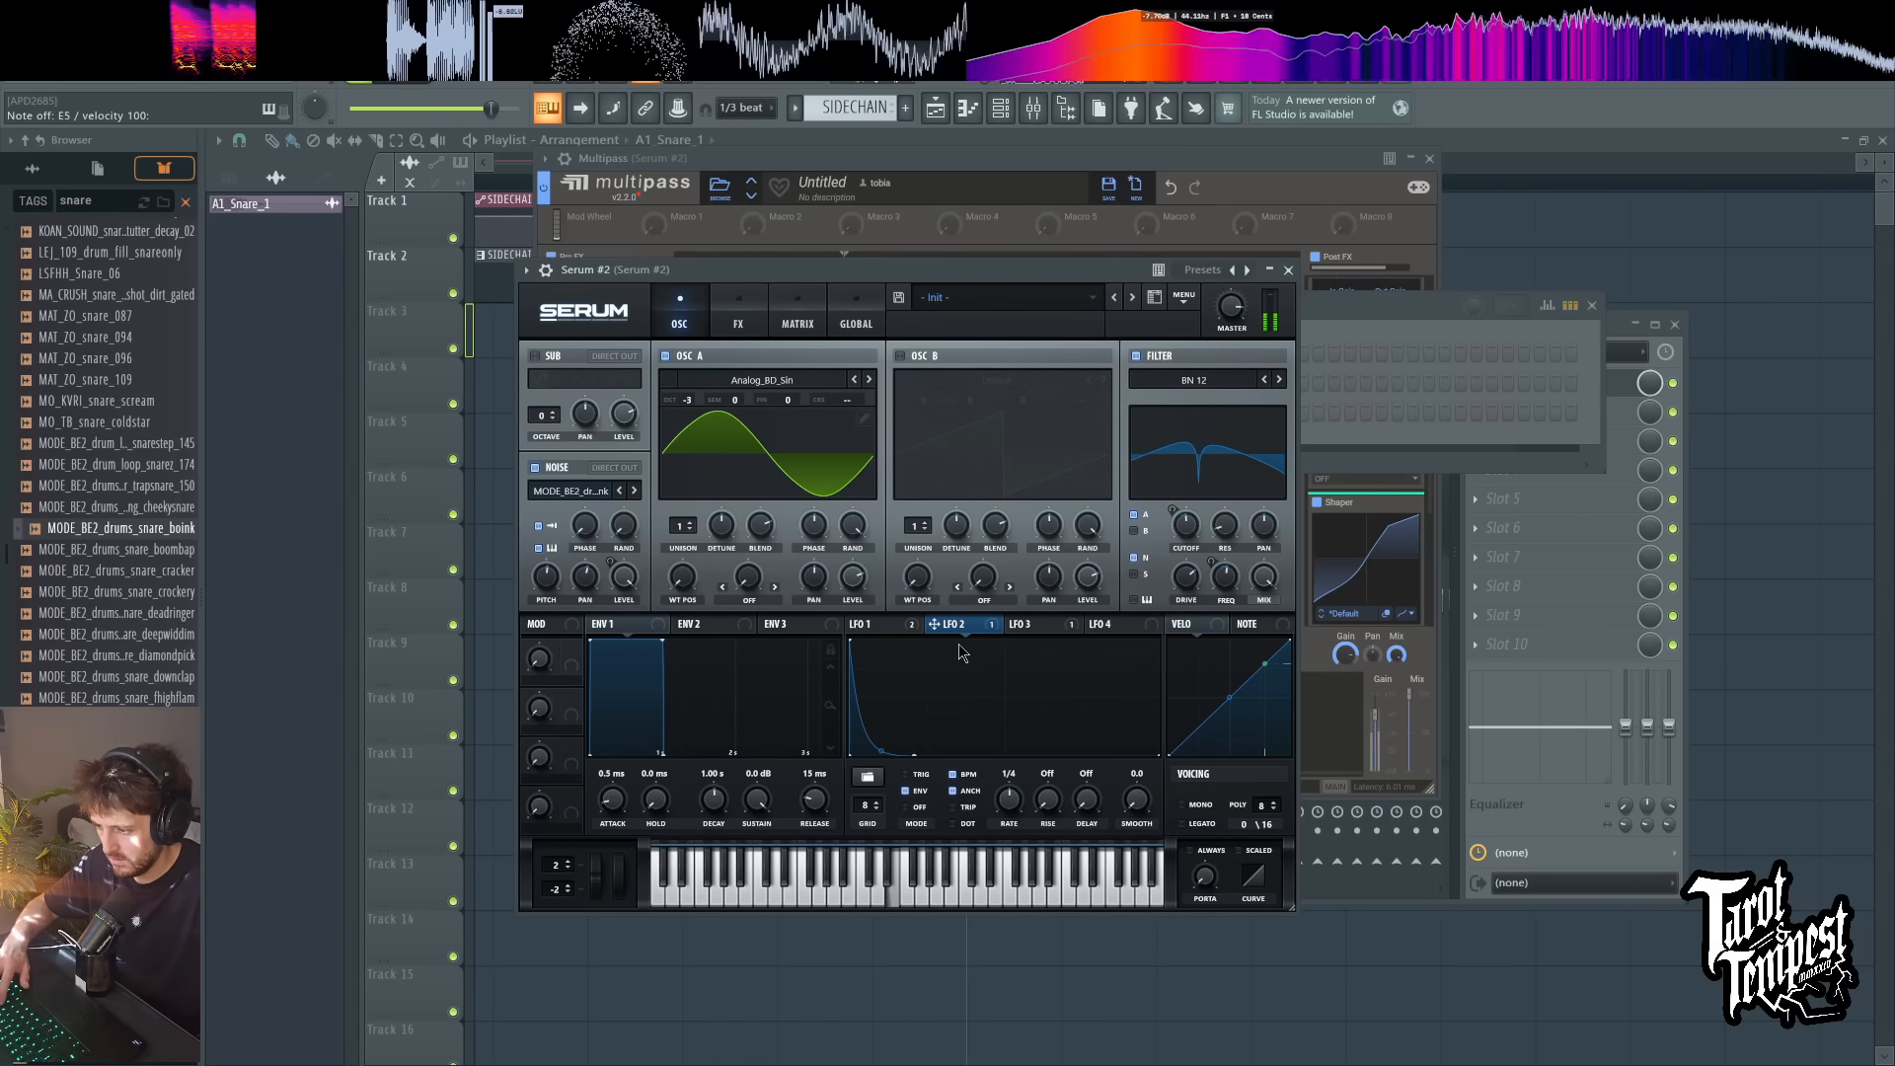
left_click(910, 630)
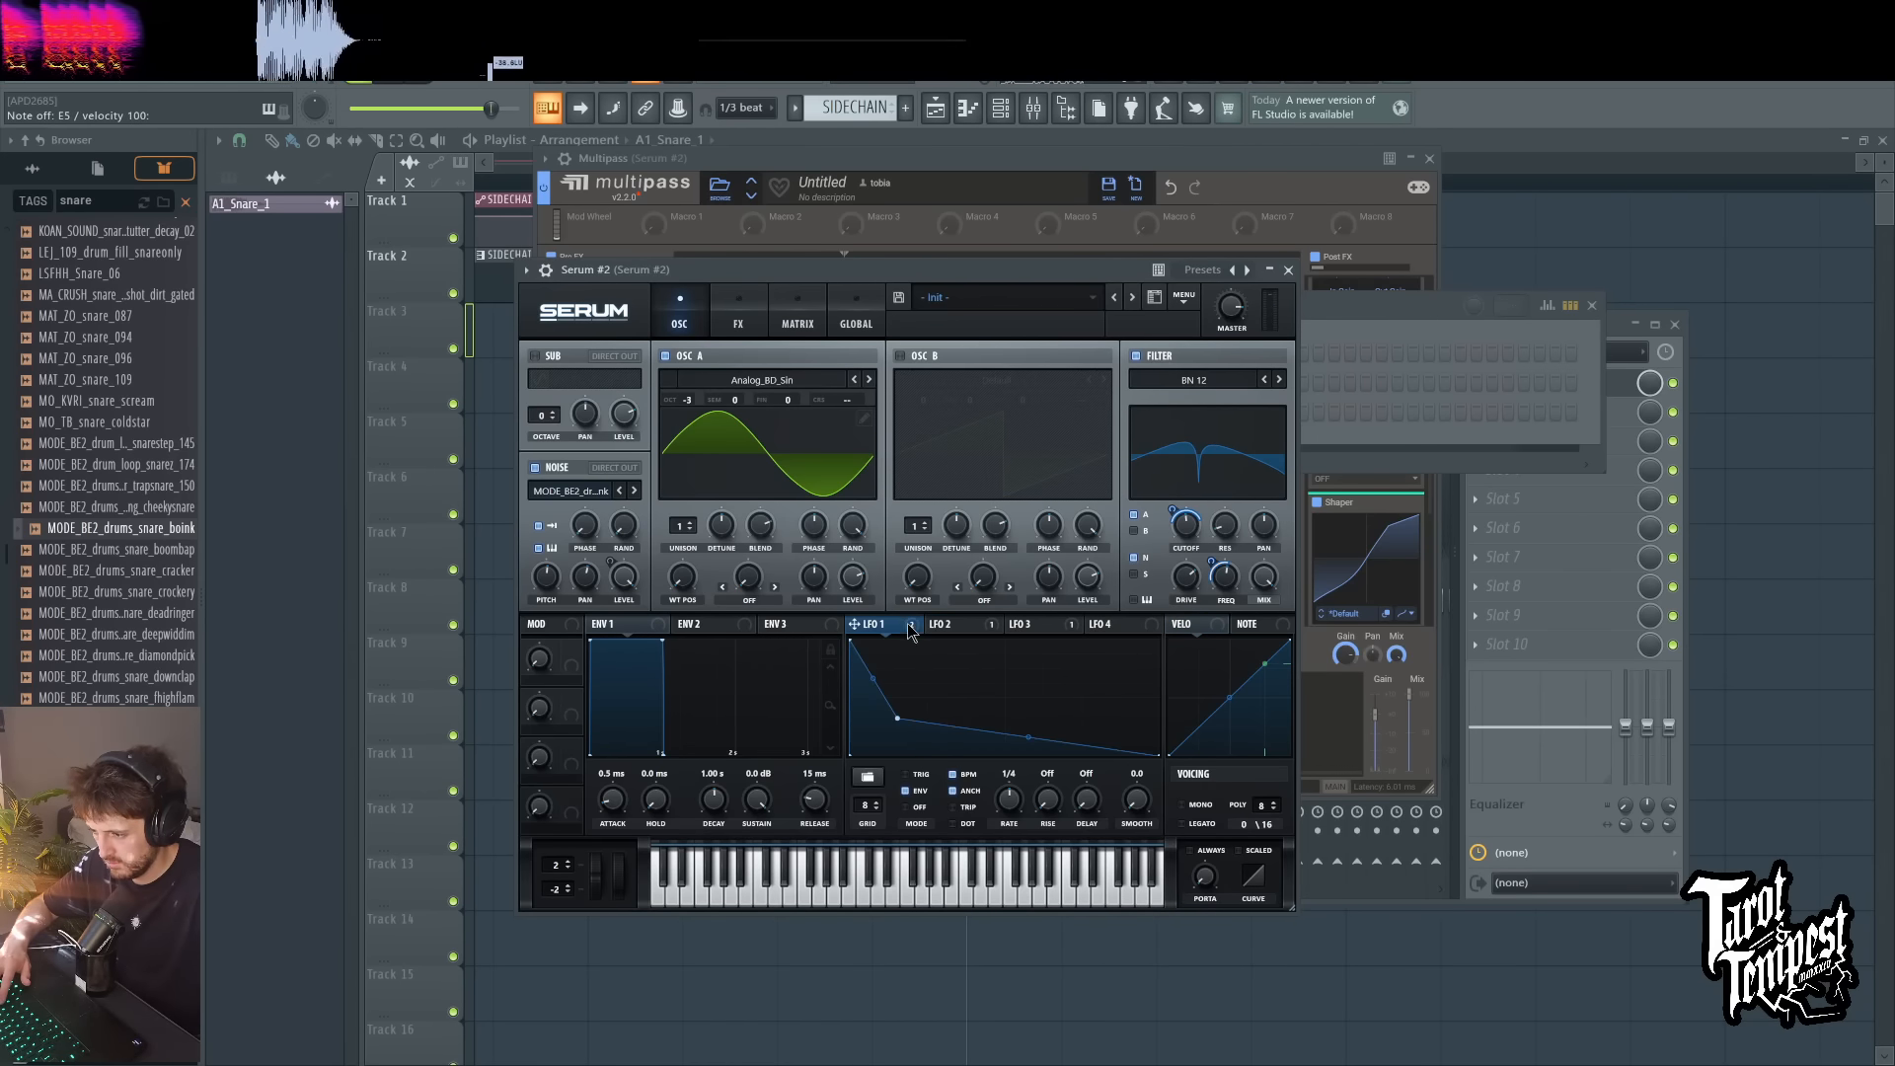
key("c")
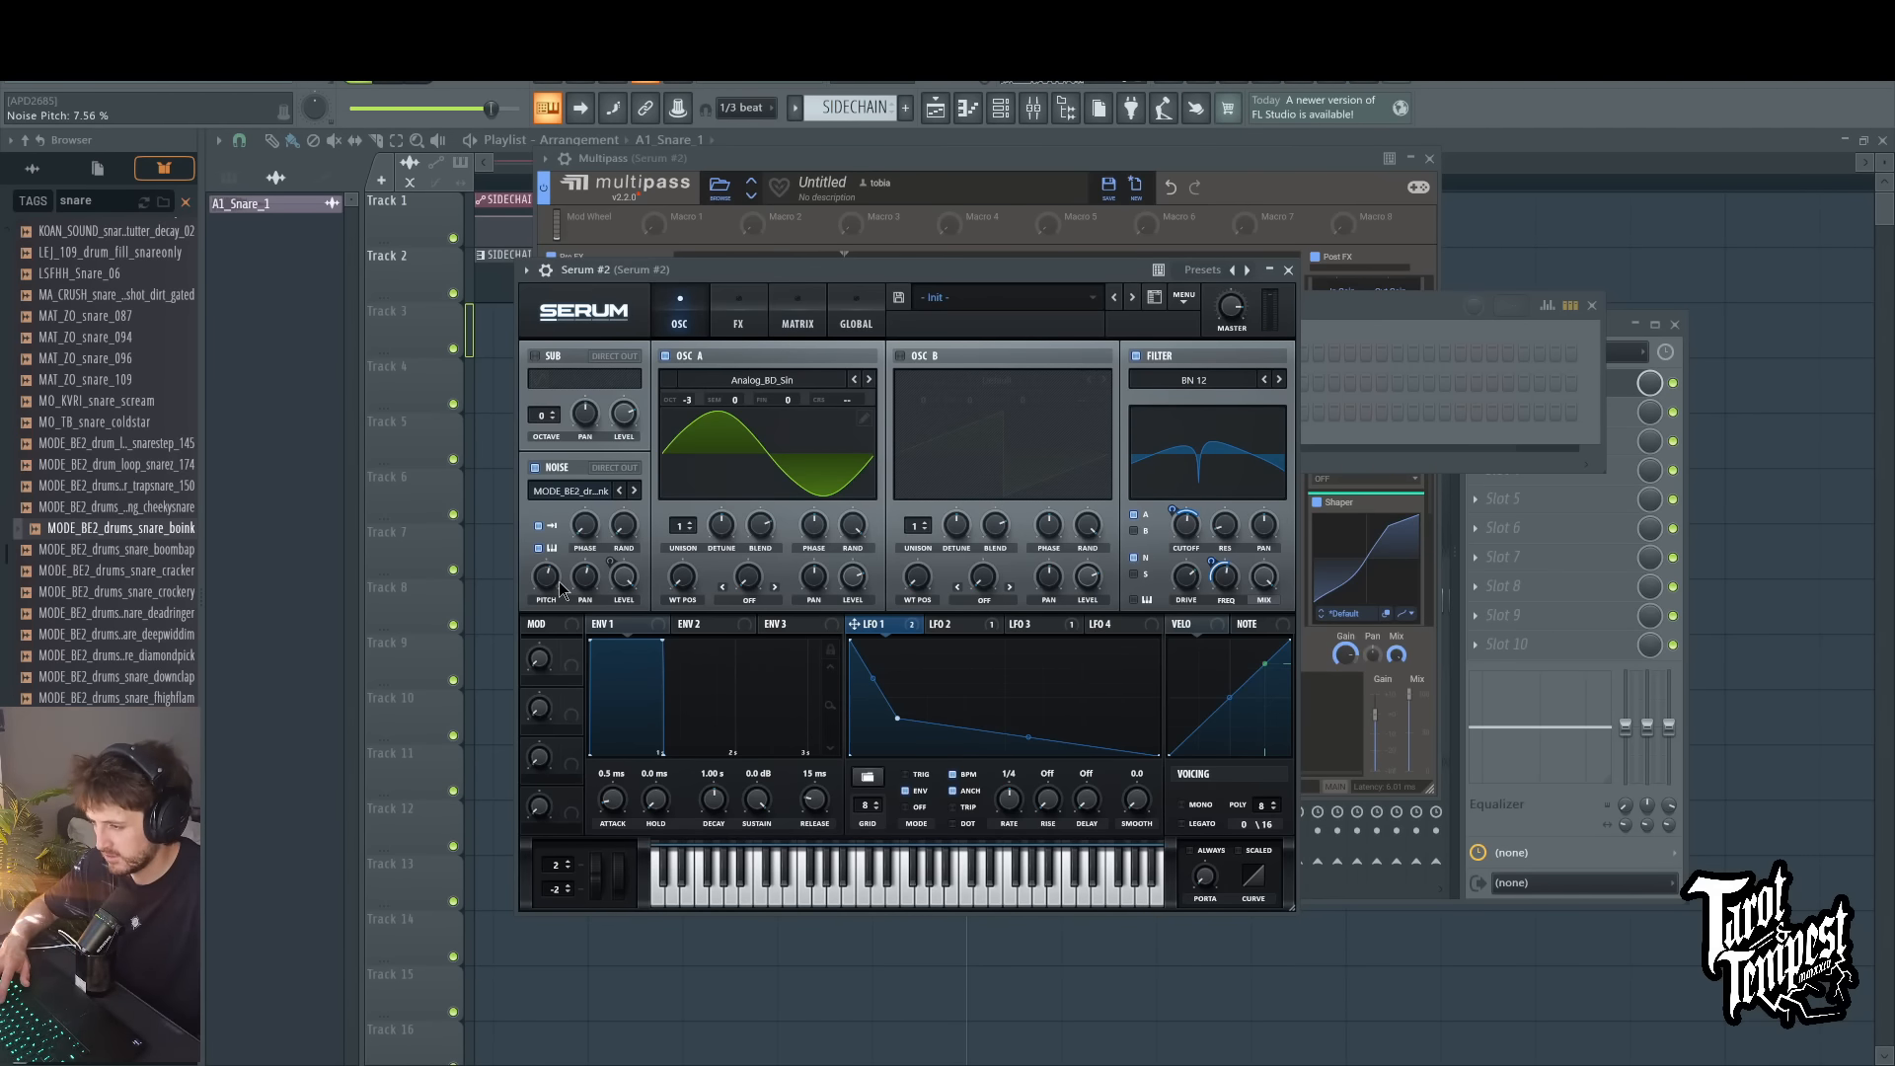
Step: Play repeated D5 and D#5 test notes to audition the patch with the boink snare sample
key("x")
key("x")
key("x")
key("x")
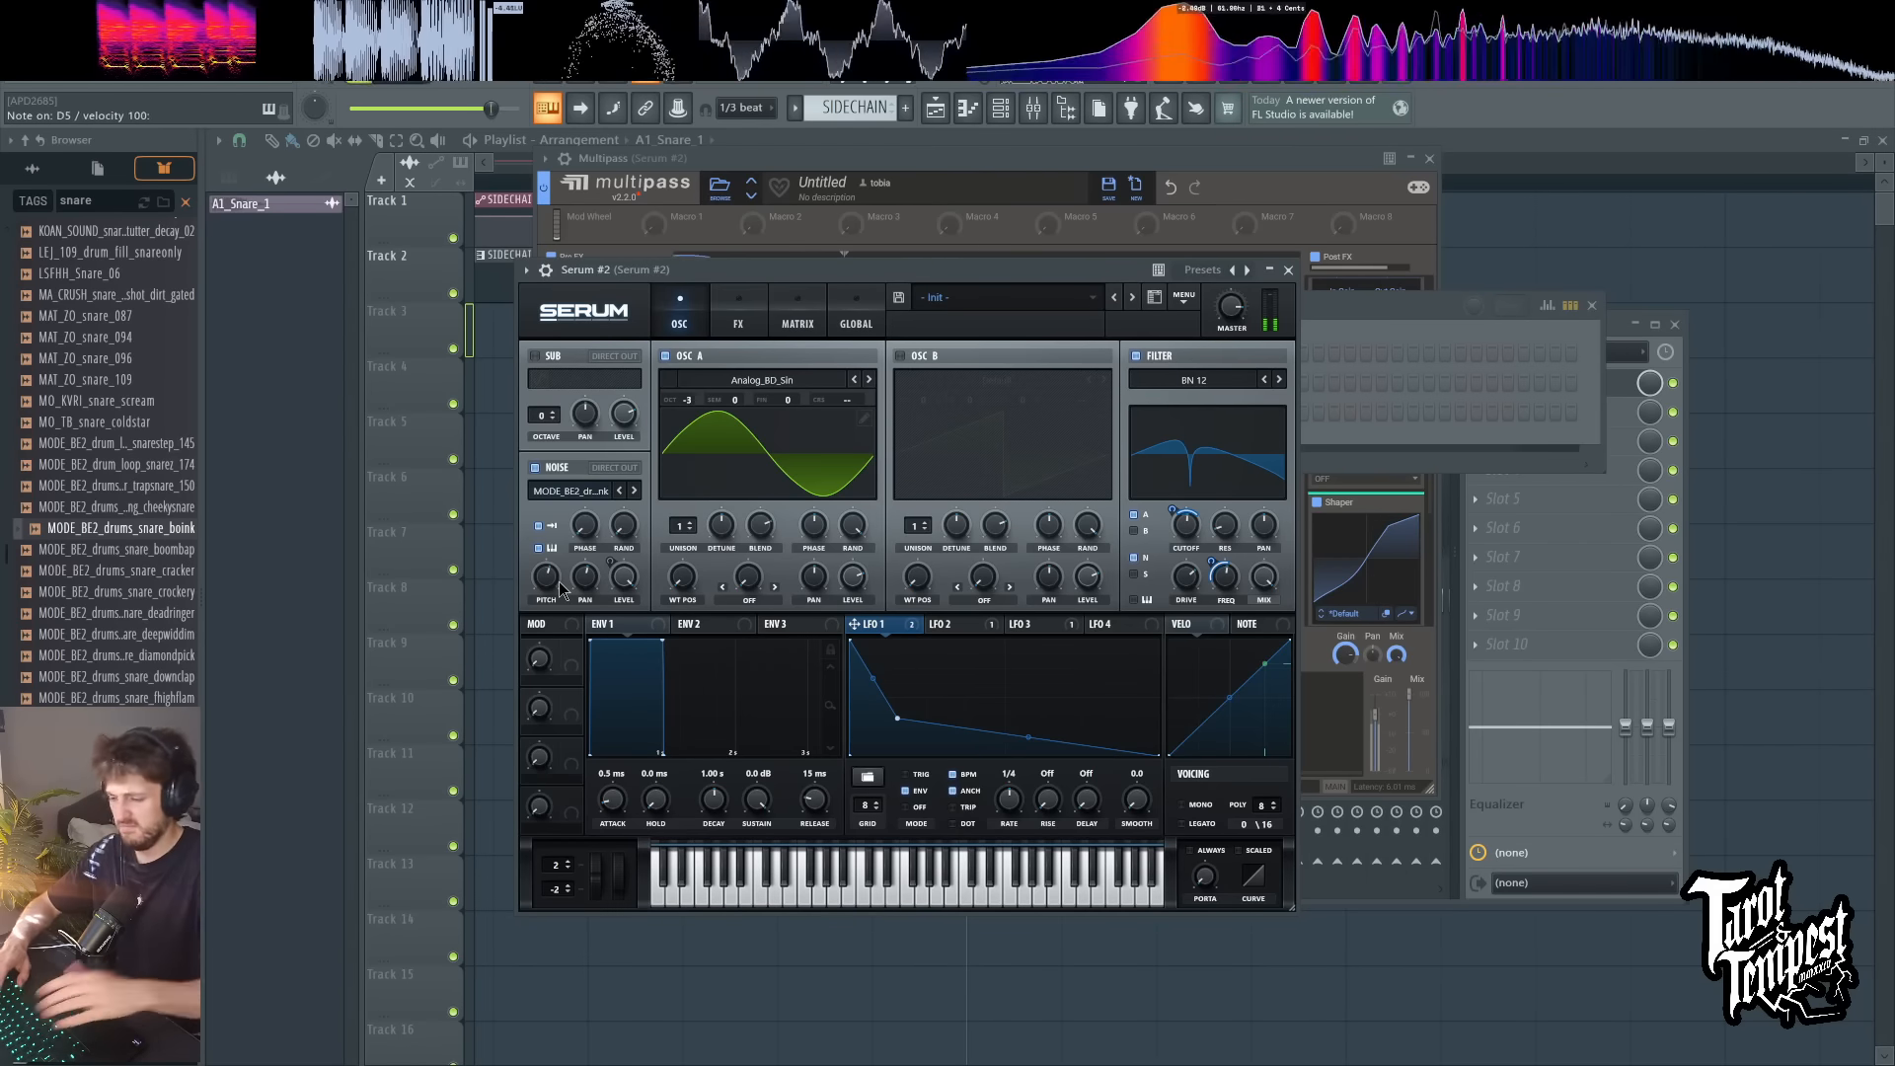
key("d")
key("d")
scroll(559, 582, "up", 1)
key("d")
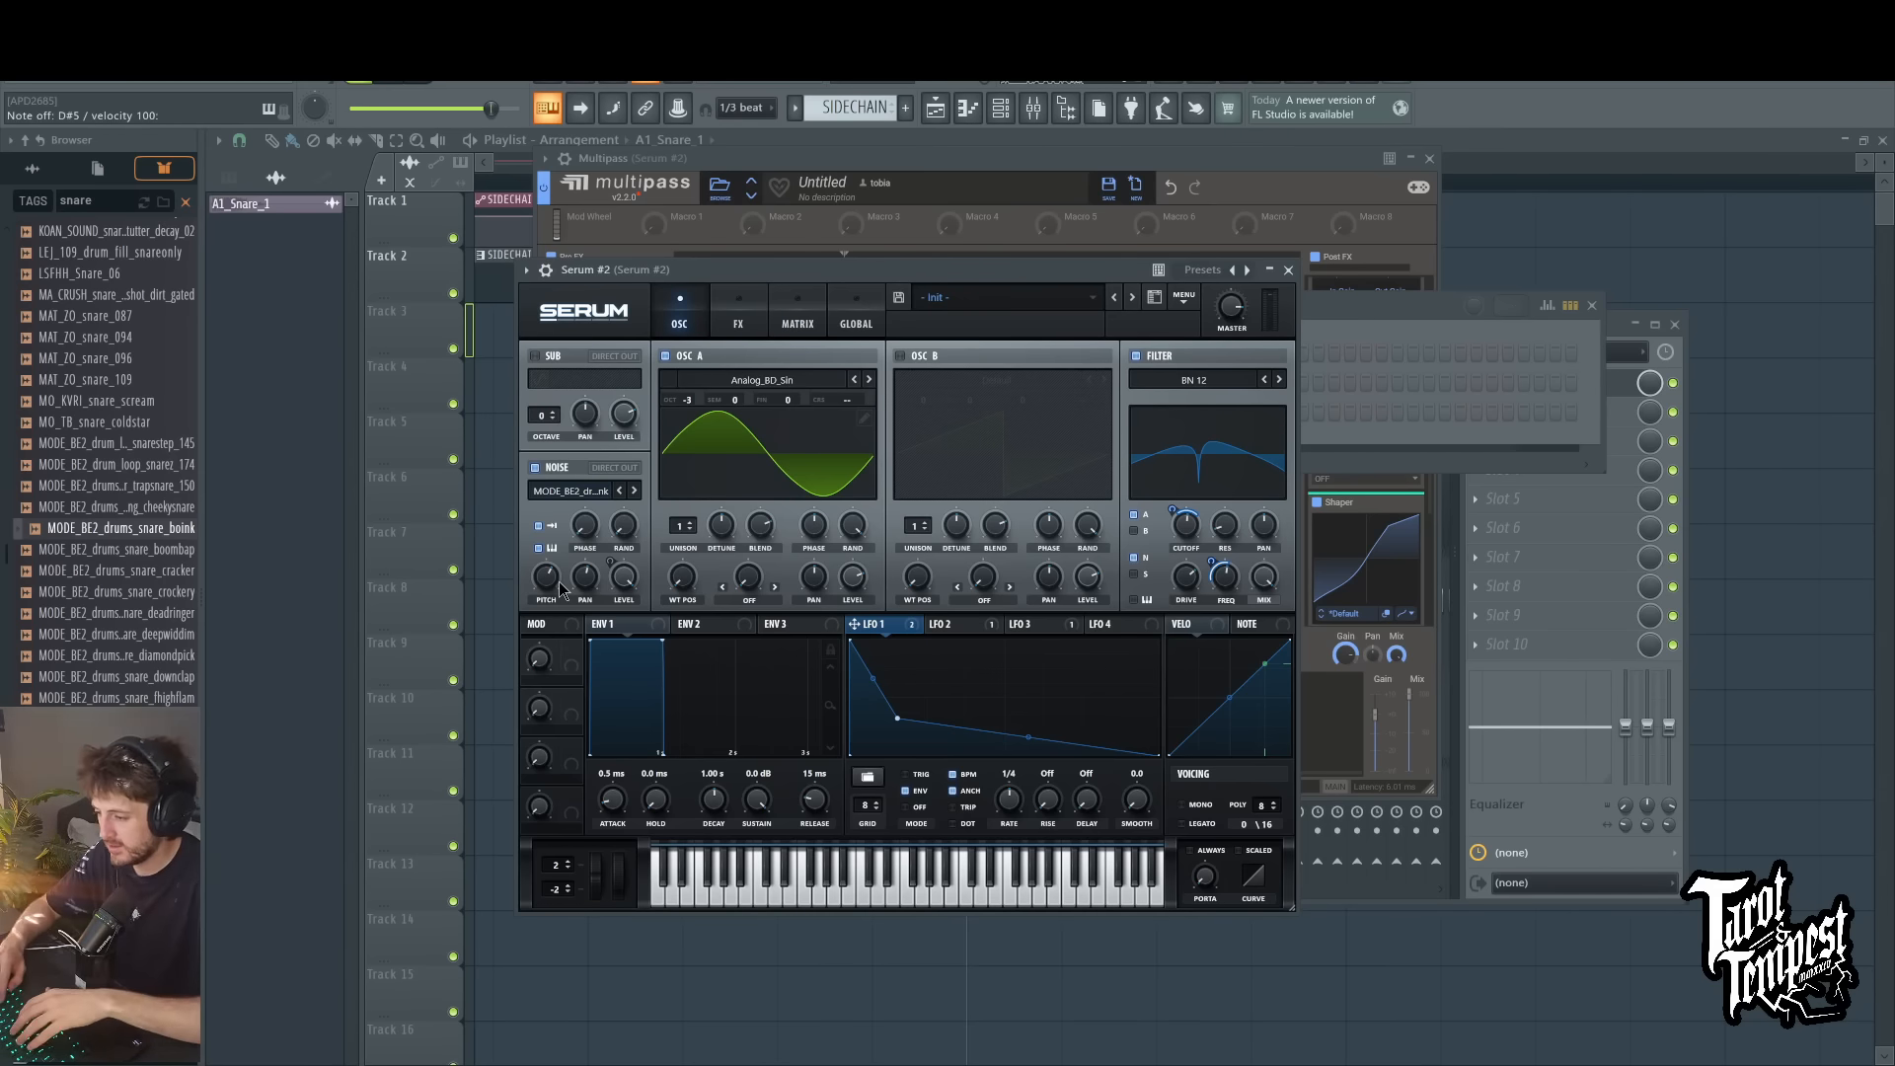
key("d")
key("d")
key("d")
key("d")
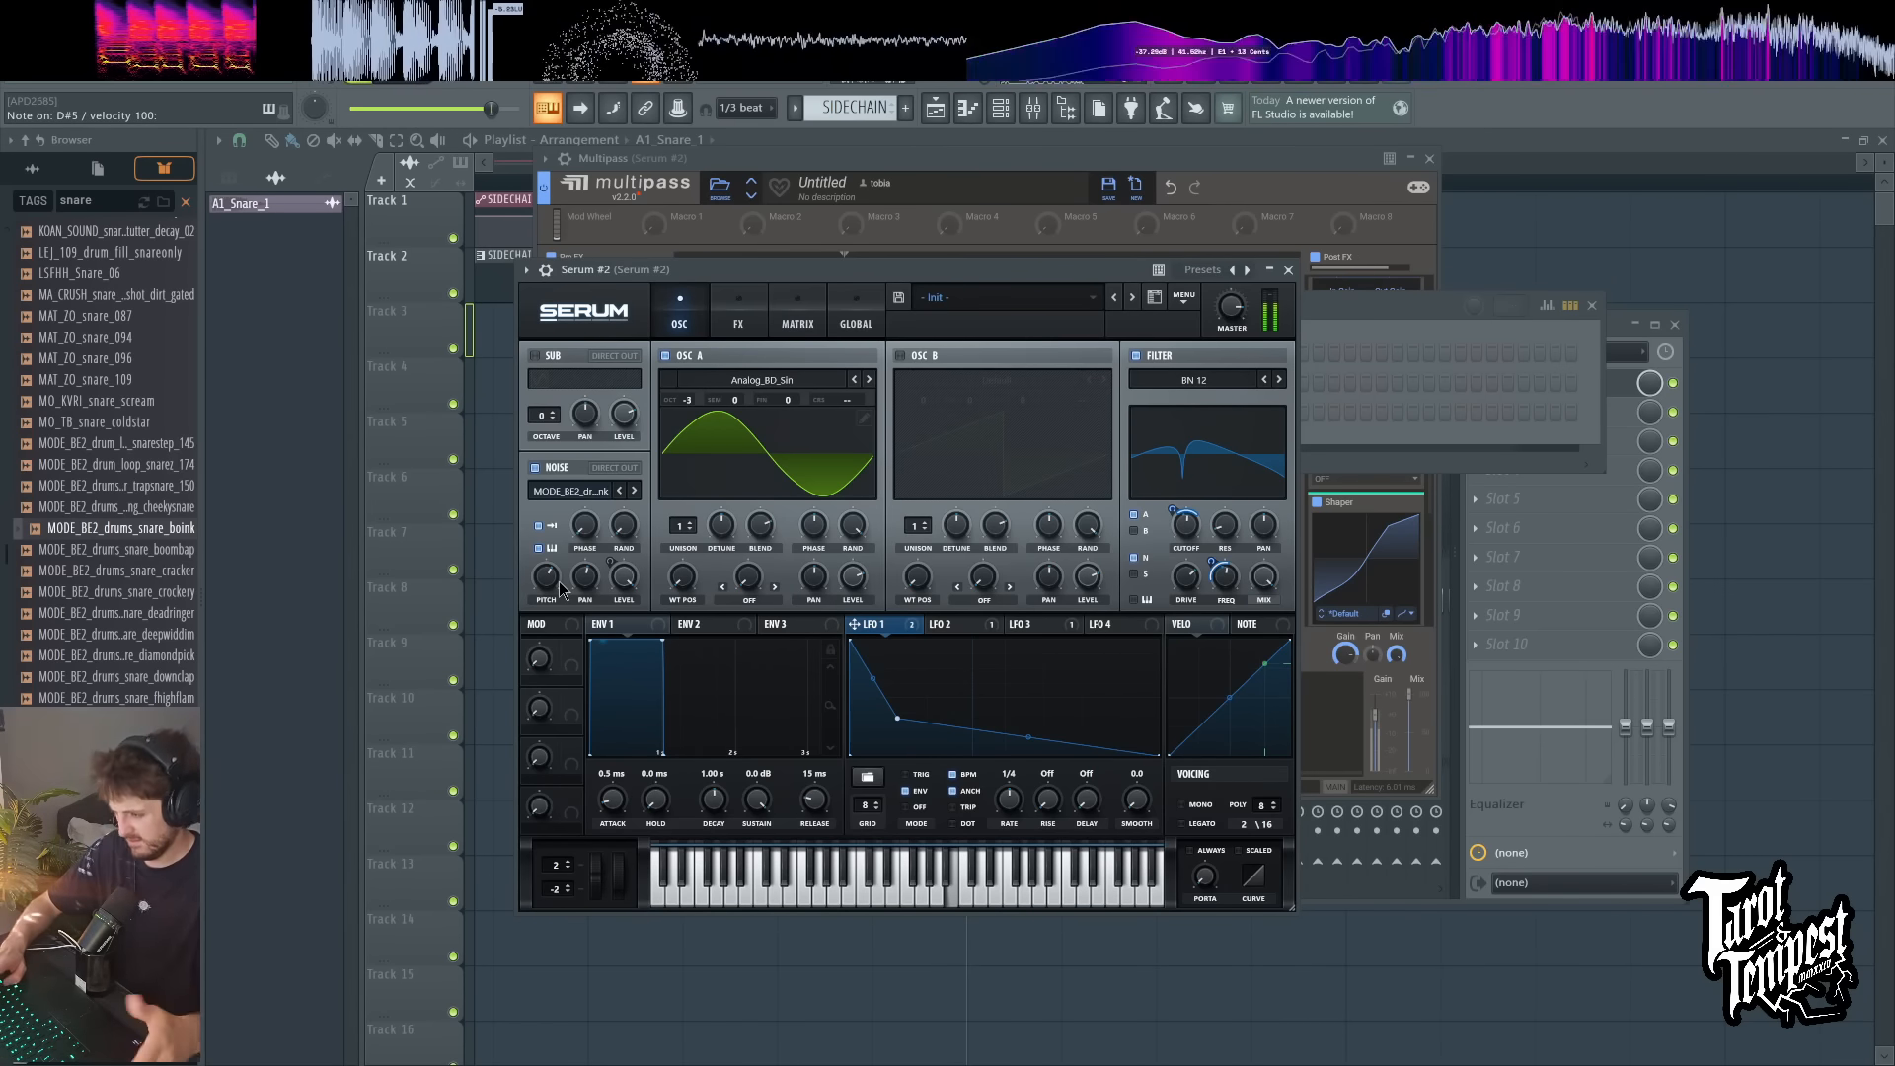
Step: Replace the noise sample with MODE_BE2_drums_snare_crockery and play test notes
left_click(154, 596)
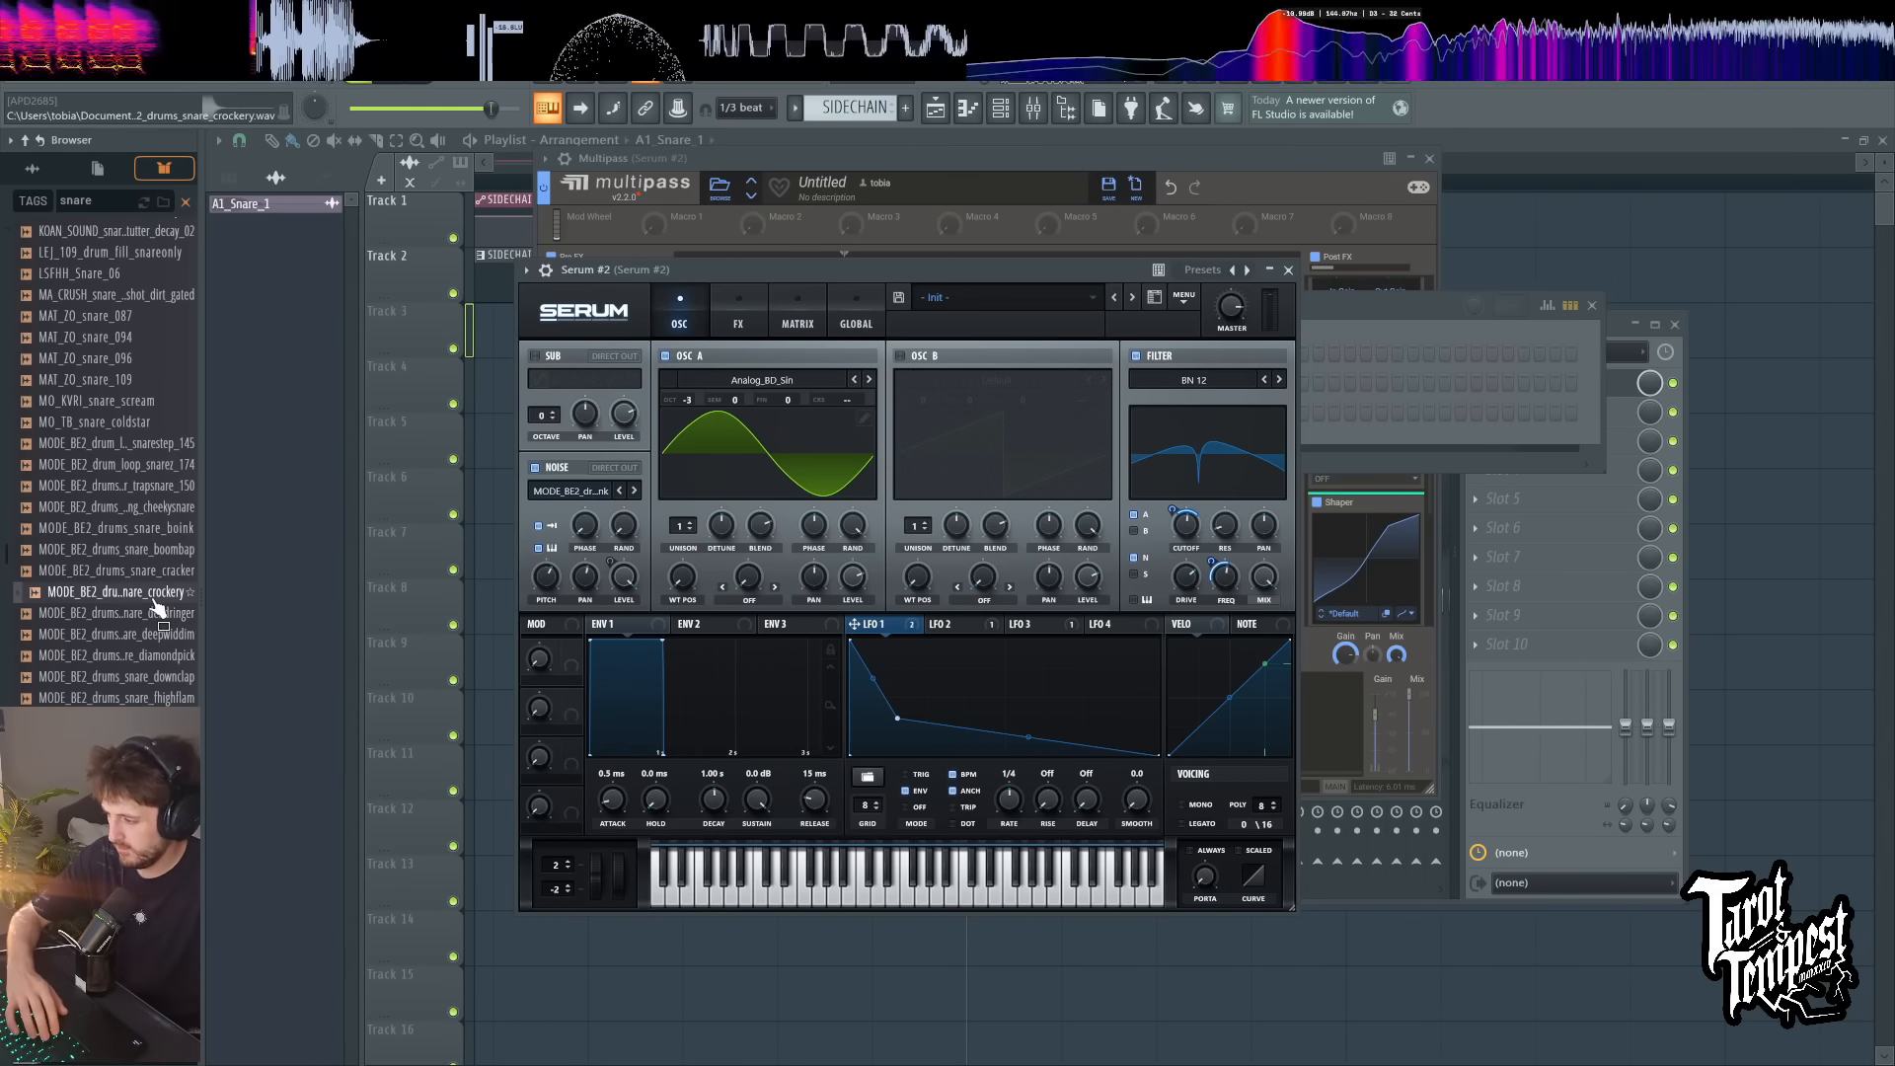
left_click_drag(155, 603, 592, 484)
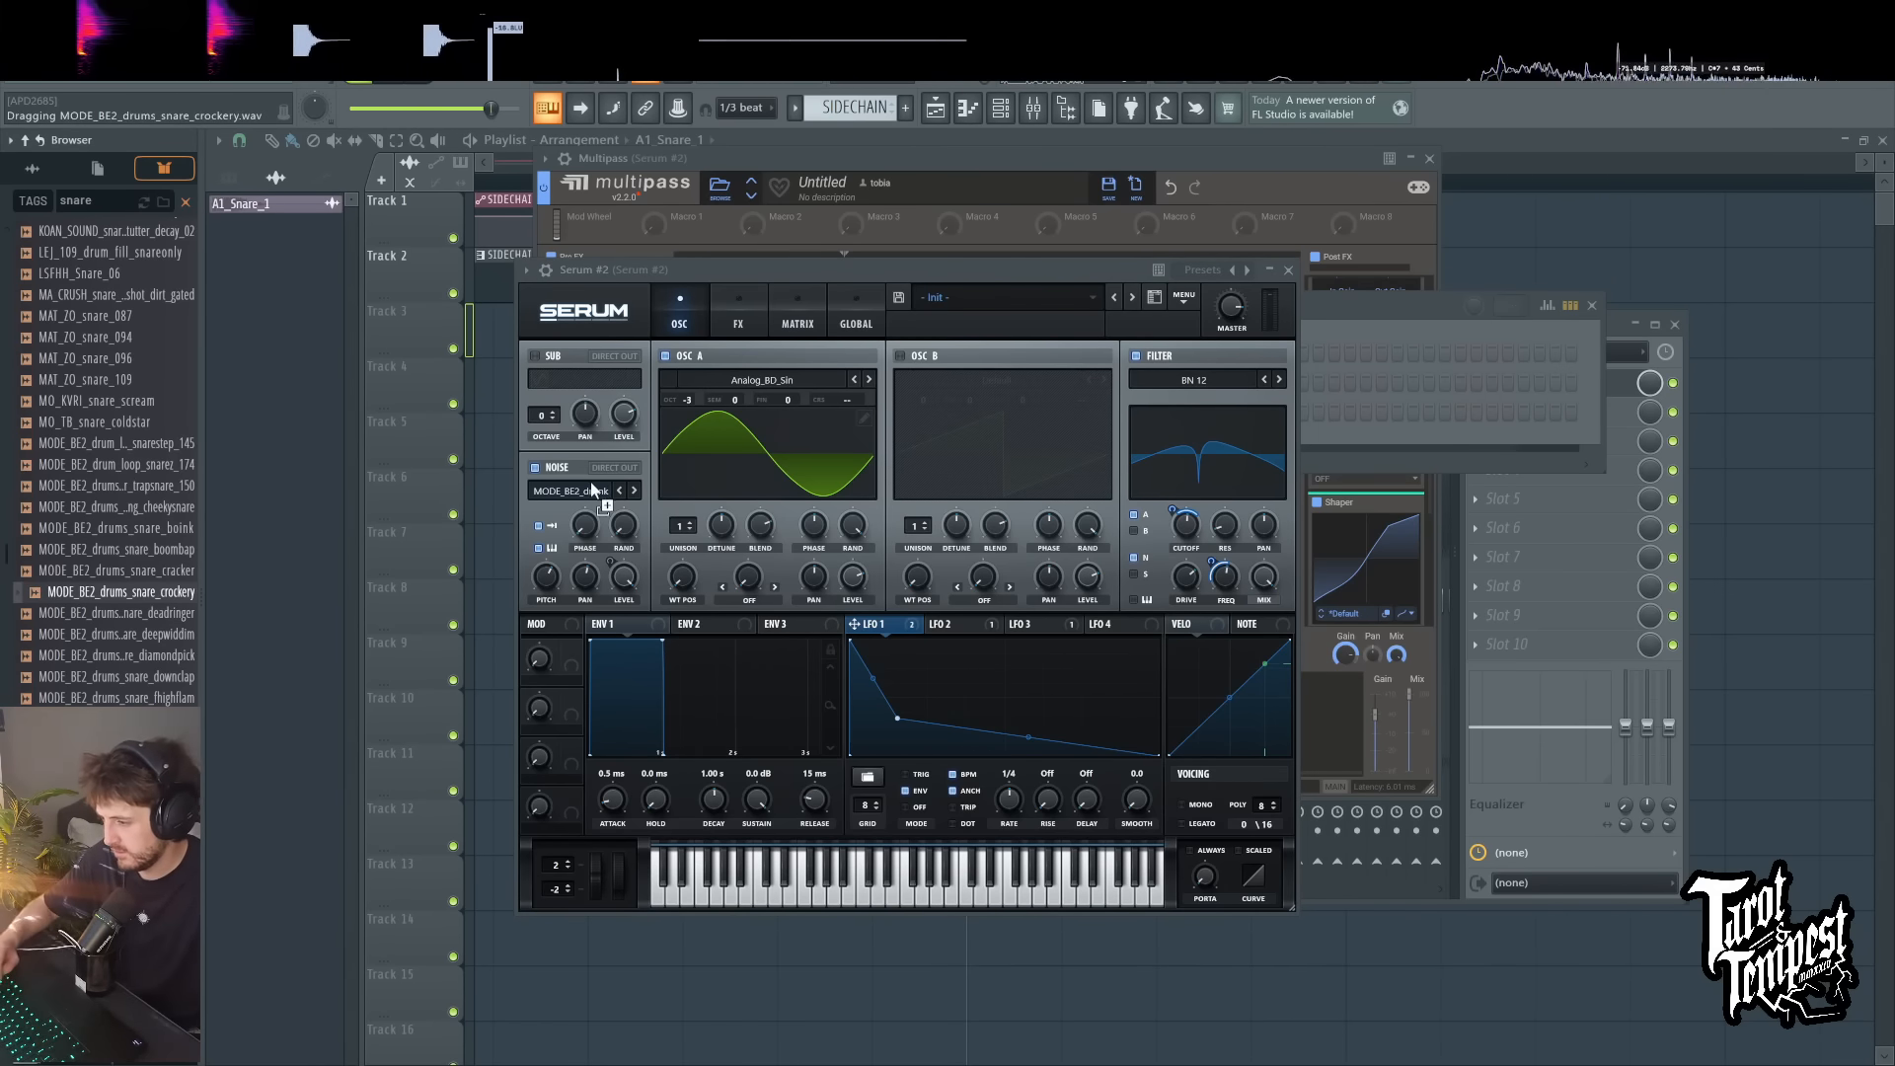
left_click(814, 268)
key("e")
key("e")
key("e")
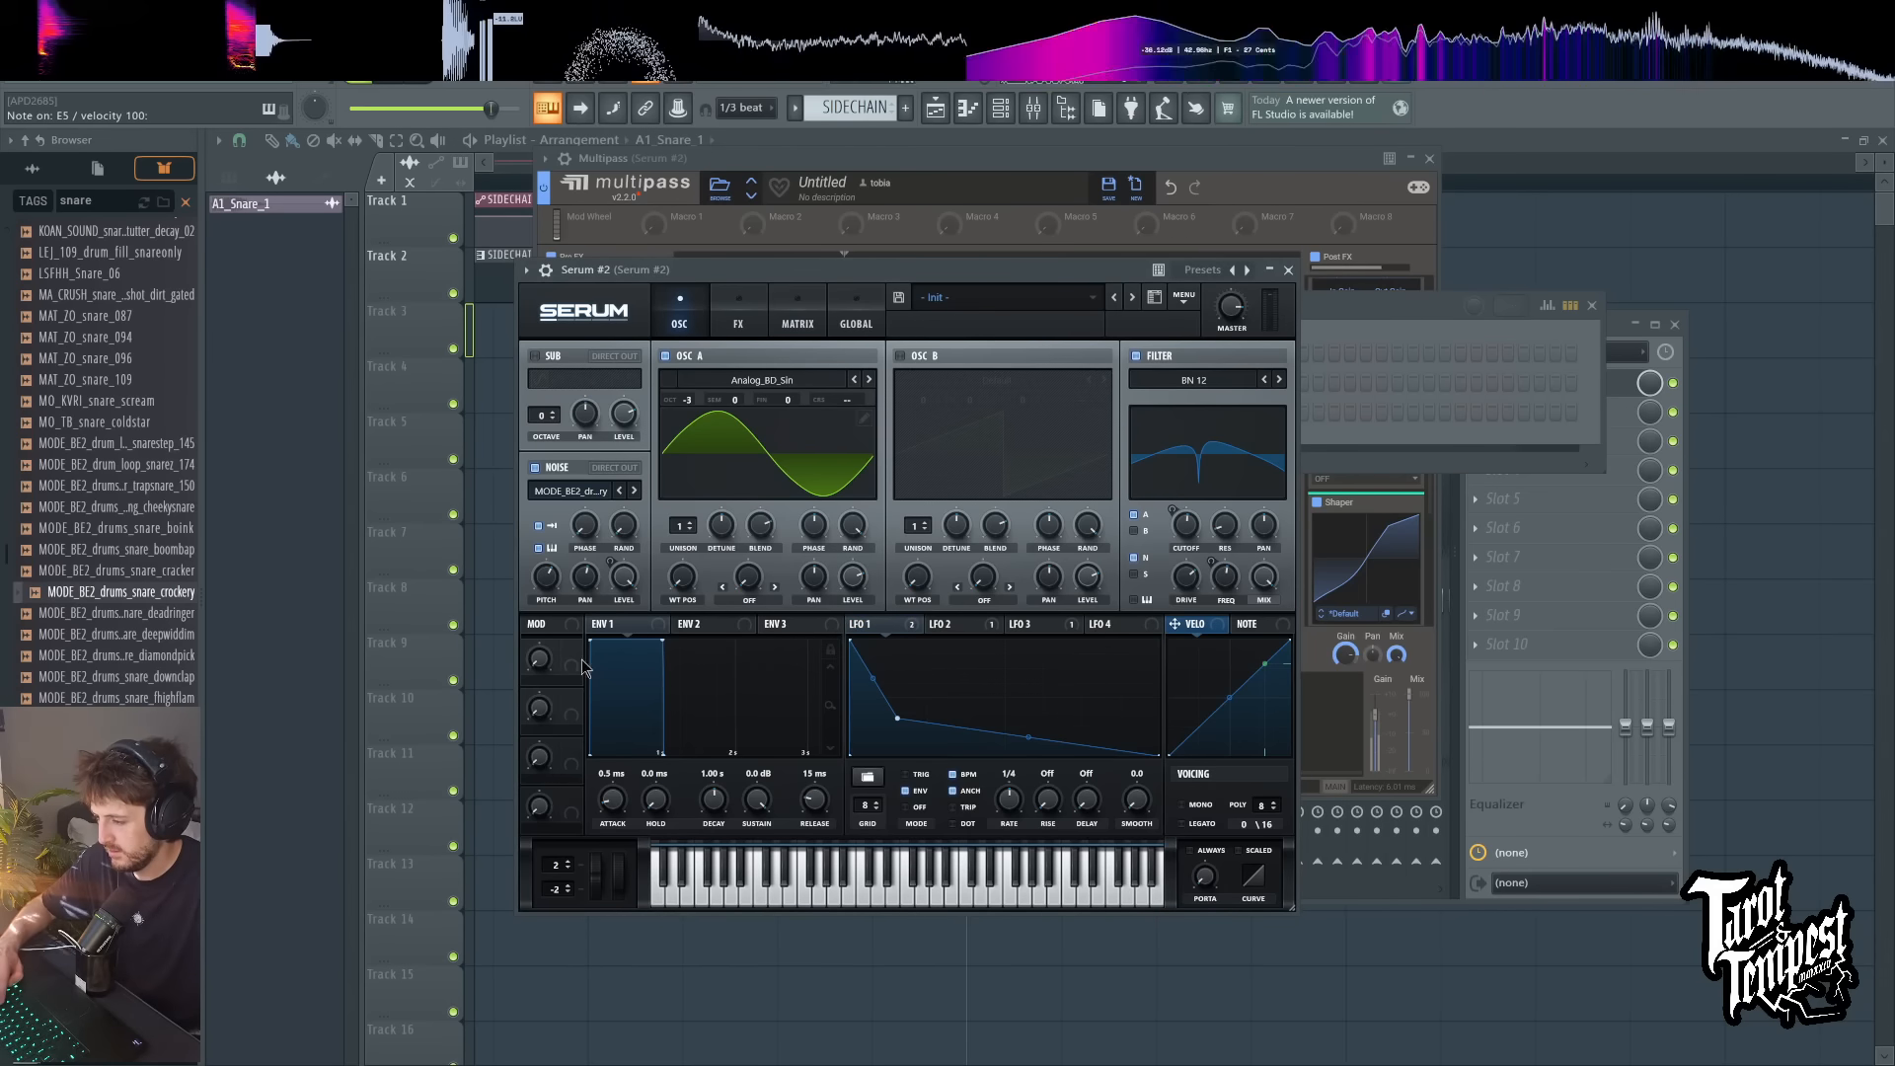
Step: Adjust the noise pitch of the crockery snare sample while playing repeated test notes
scroll(550, 585, "down", 3)
key("c")
key("c")
key("c")
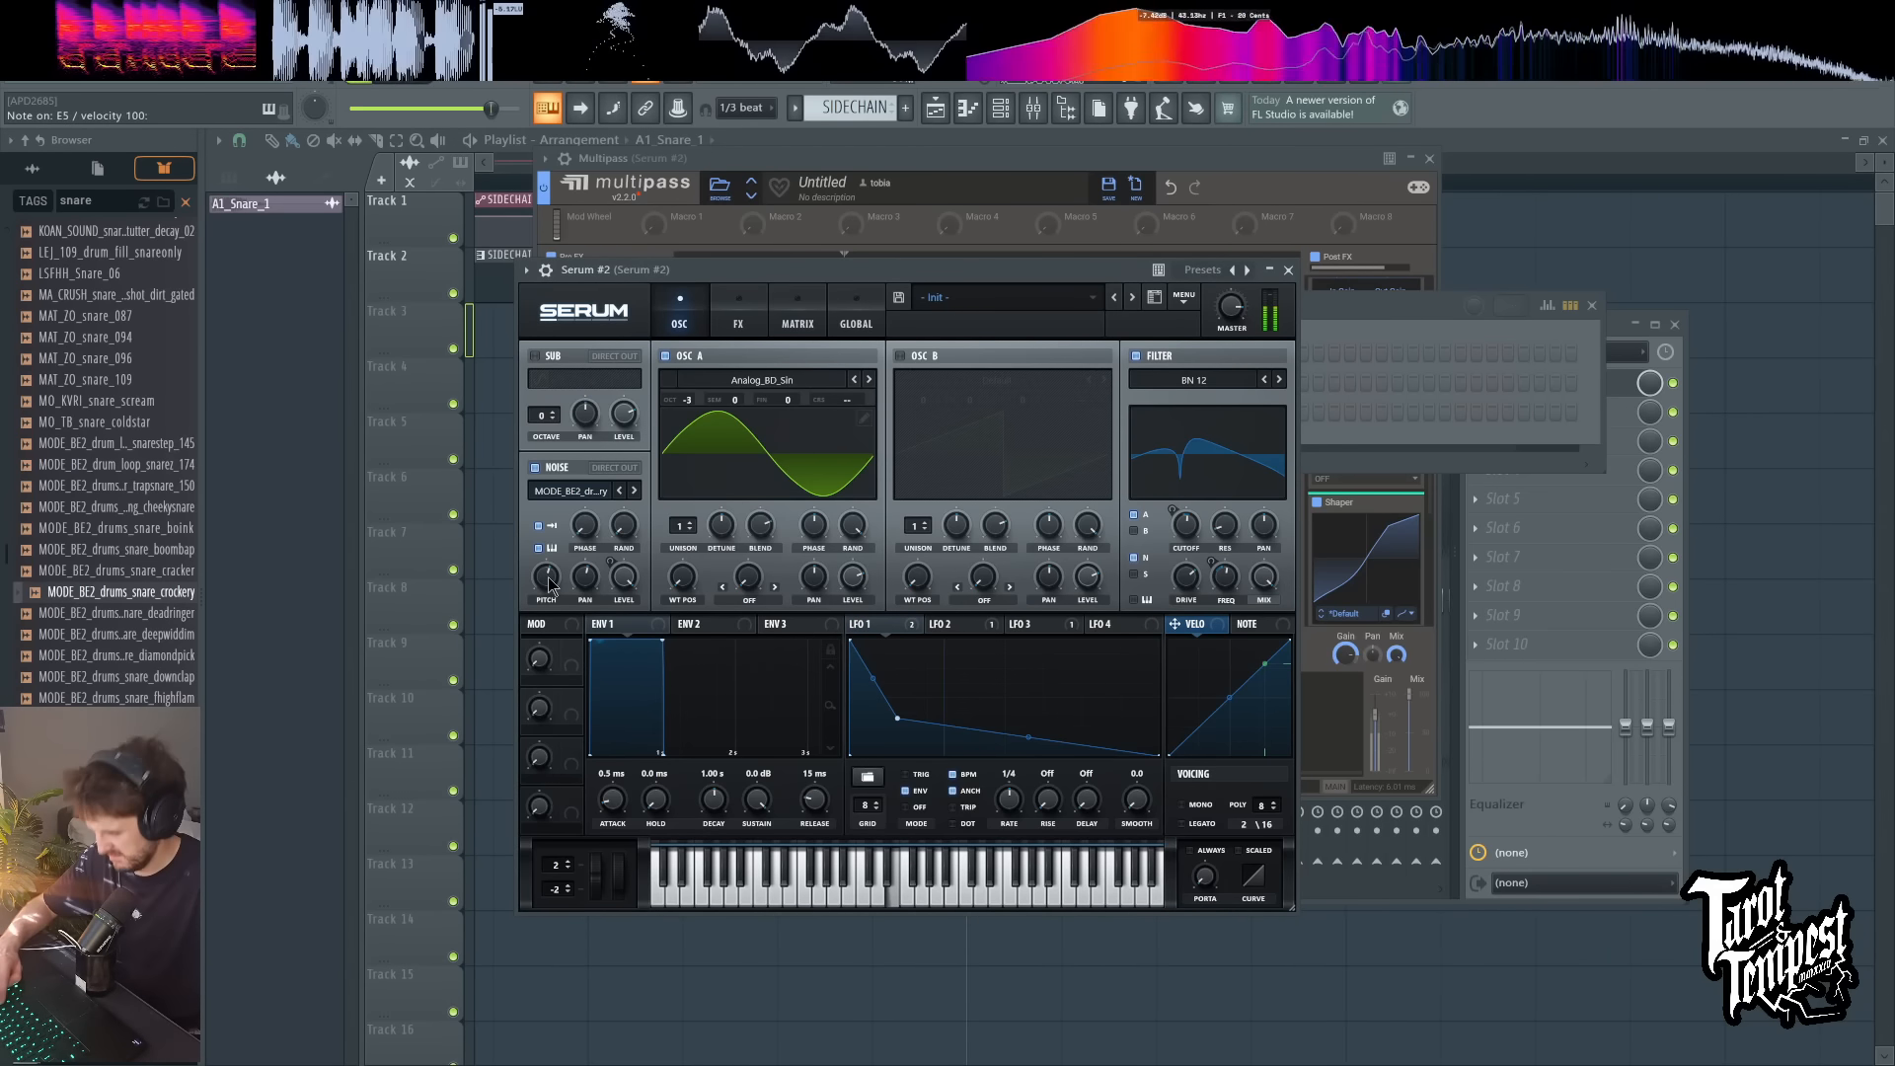
scroll(549, 585, "down", 3)
key("d")
key("d")
key("d")
key("d")
key("d")
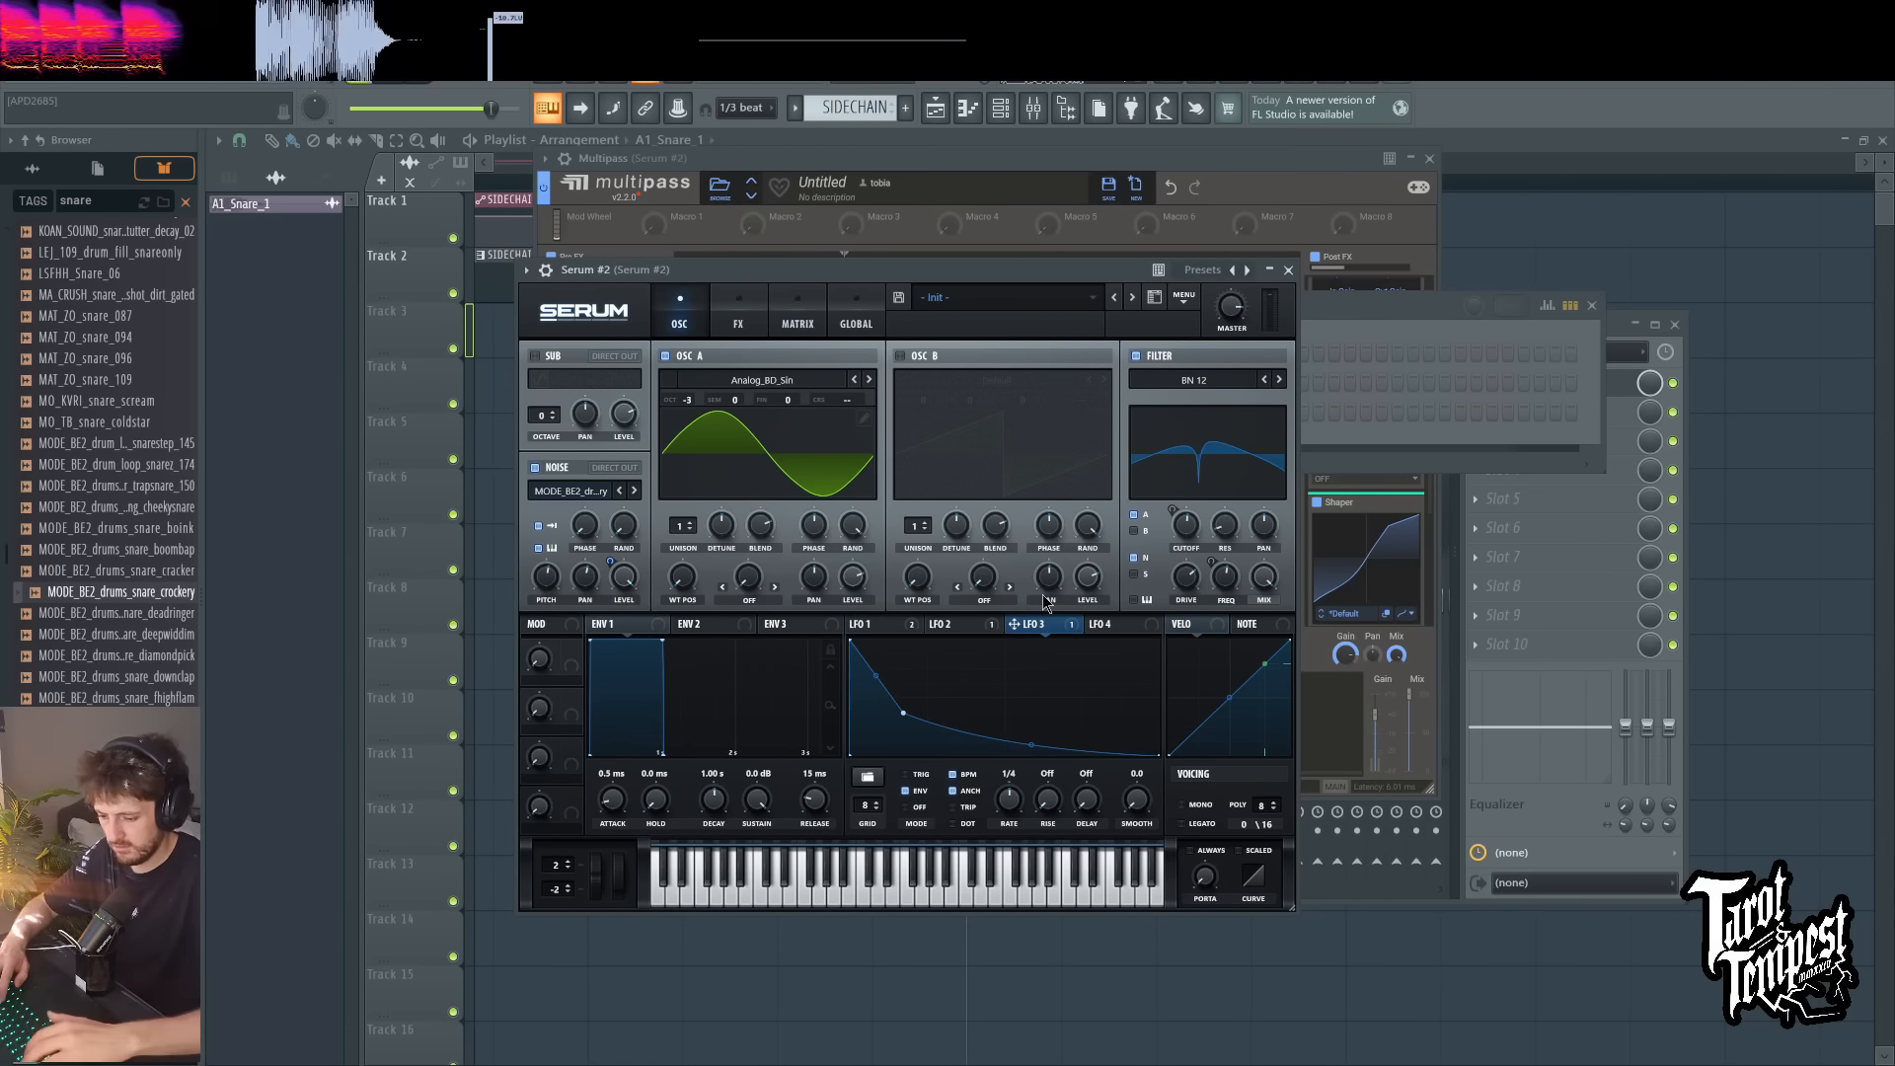
Step: Close all open windows, reopen Serum #2 from the channel rack, and play repeated test notes
key("F12")
key("F6")
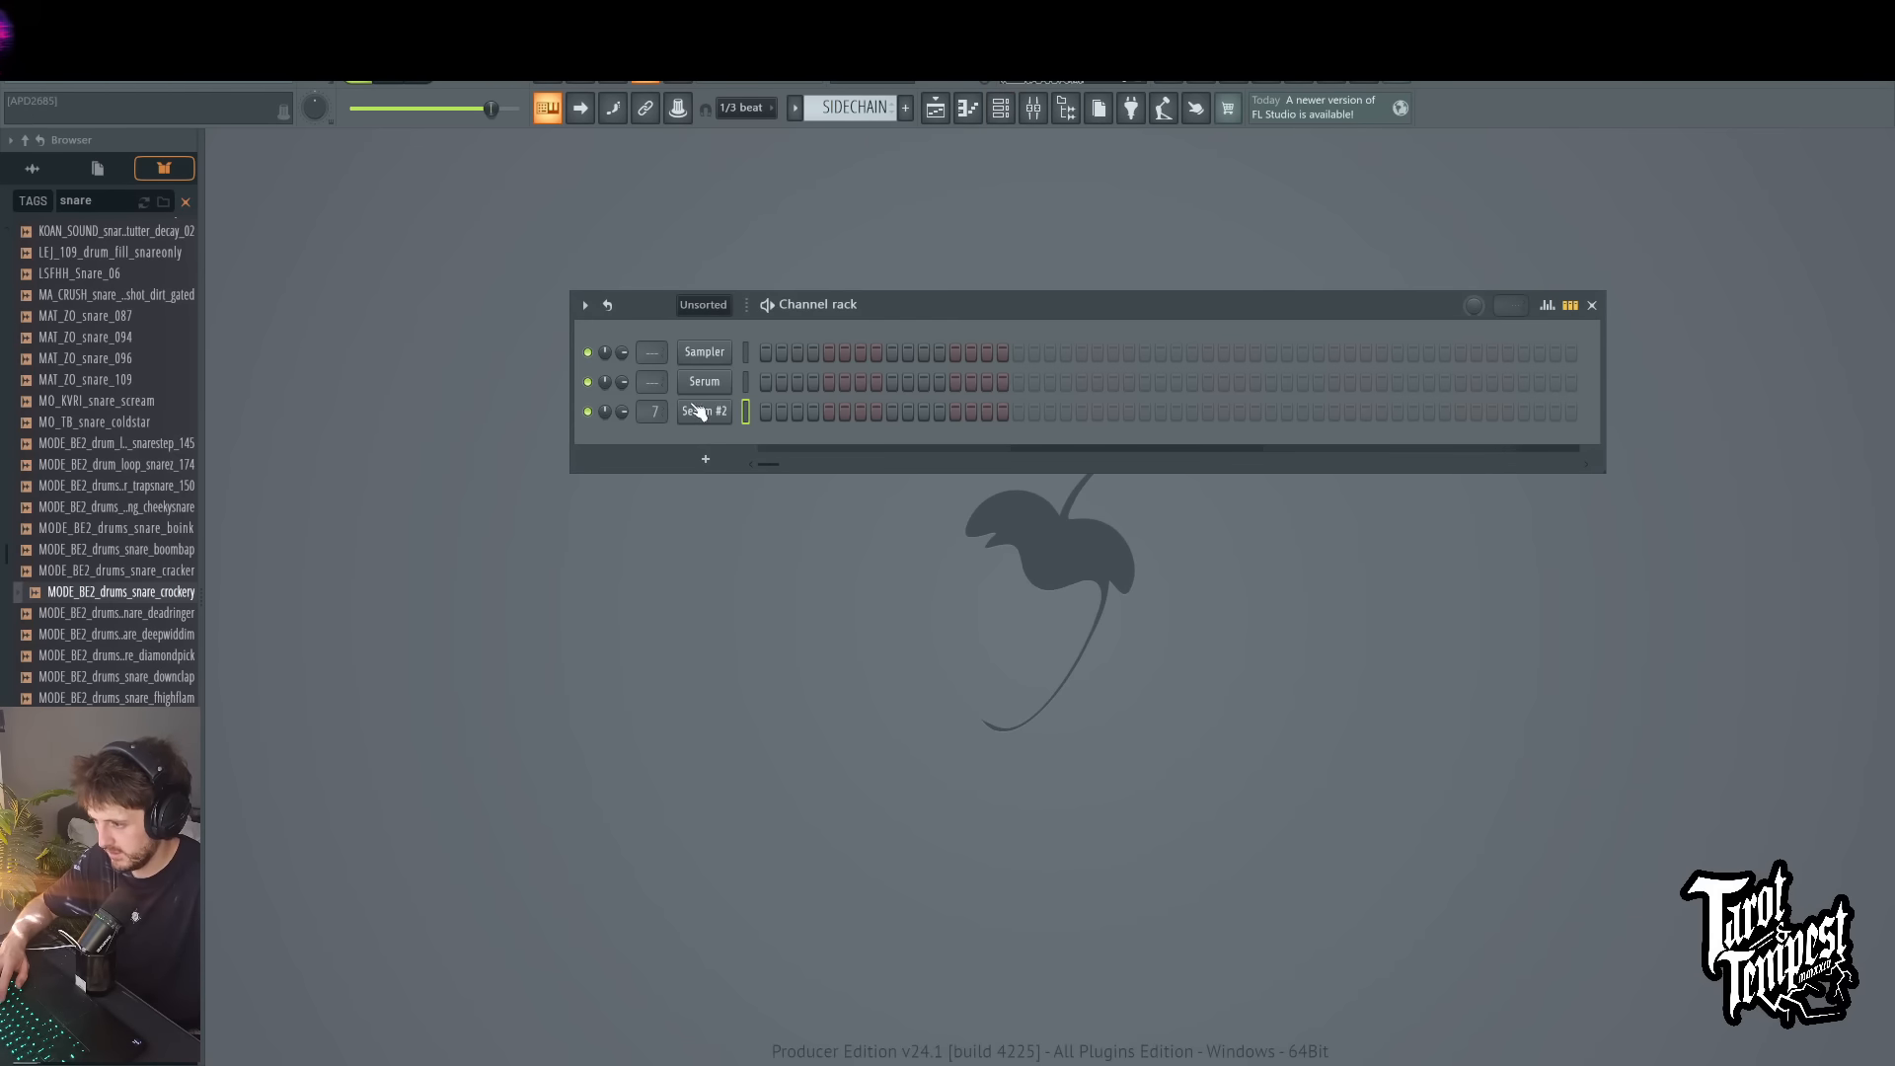
left_click(693, 408)
key("c")
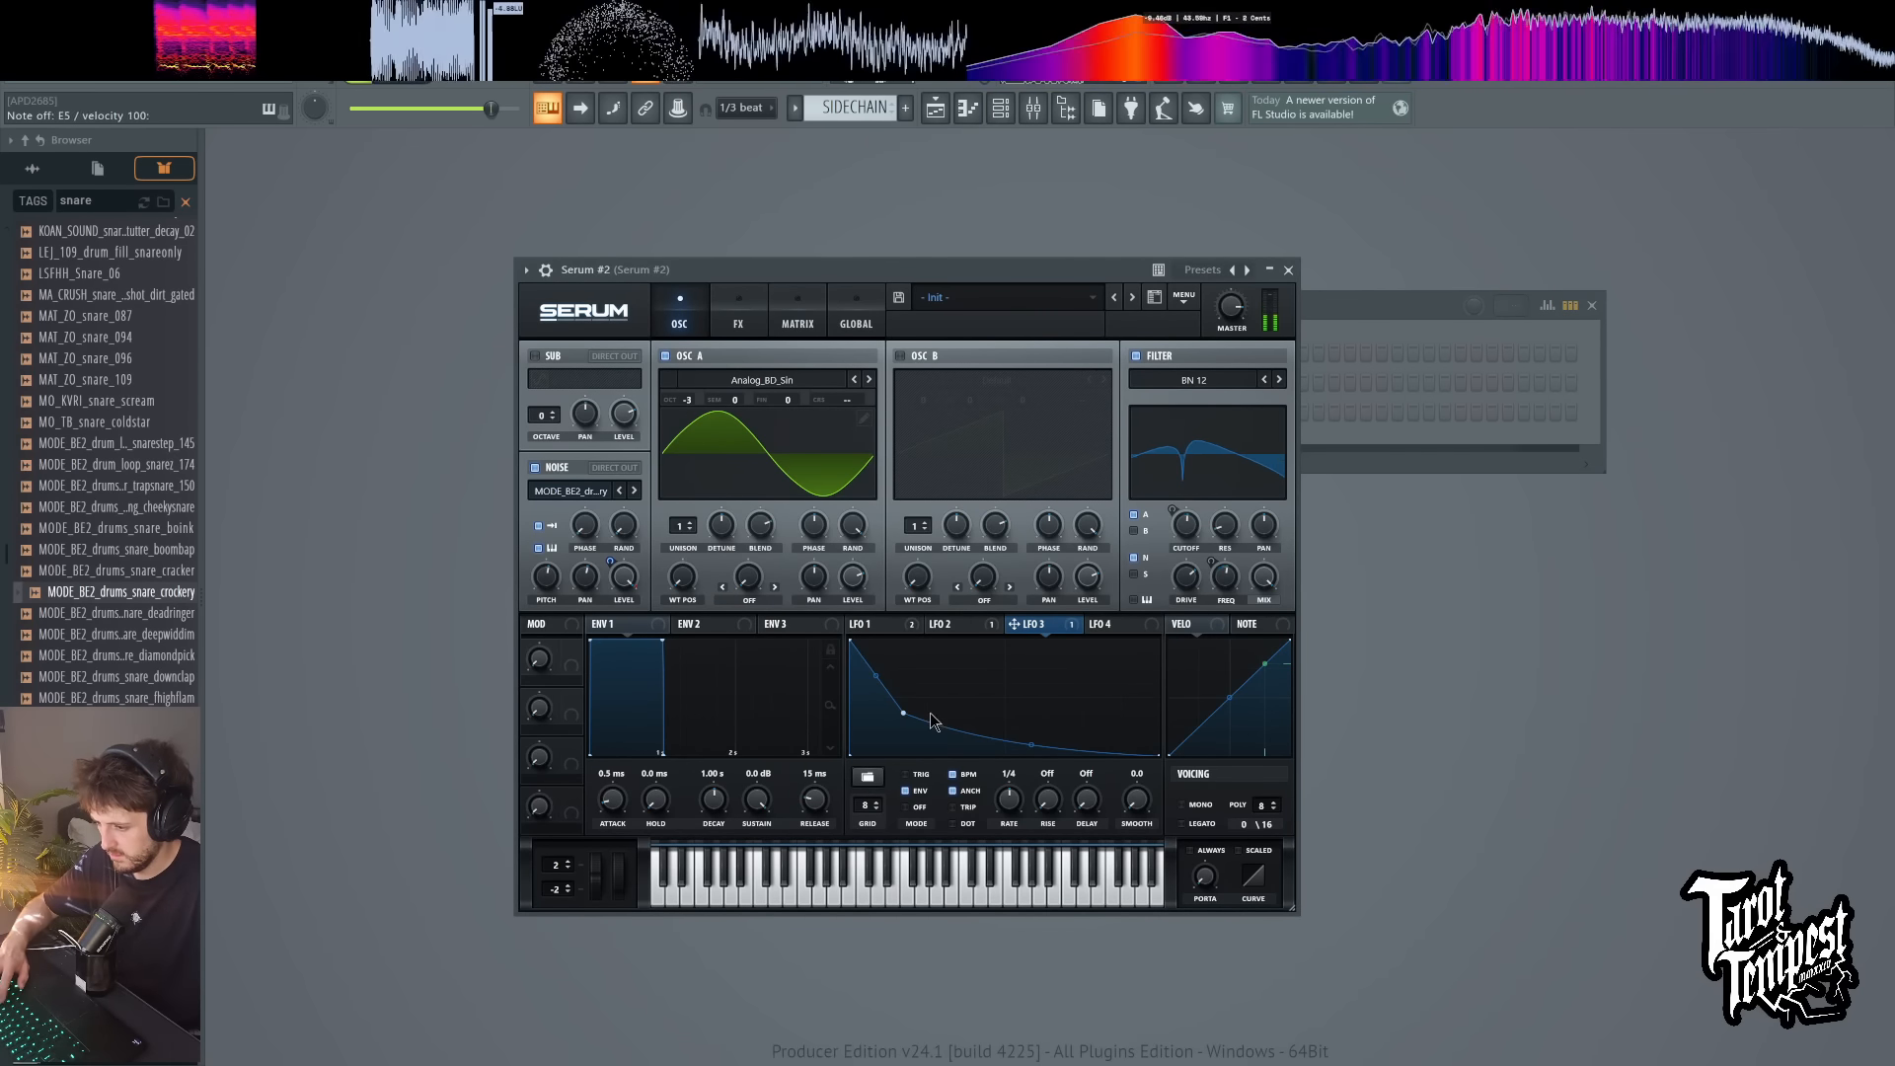
key("c")
Step: Move LFO 3's middle point later in time for a longer noise decay, and play test notes
key("c")
key("c")
left_click_drag(901, 715, 997, 716)
key("c")
key("c")
key("d")
key("x")
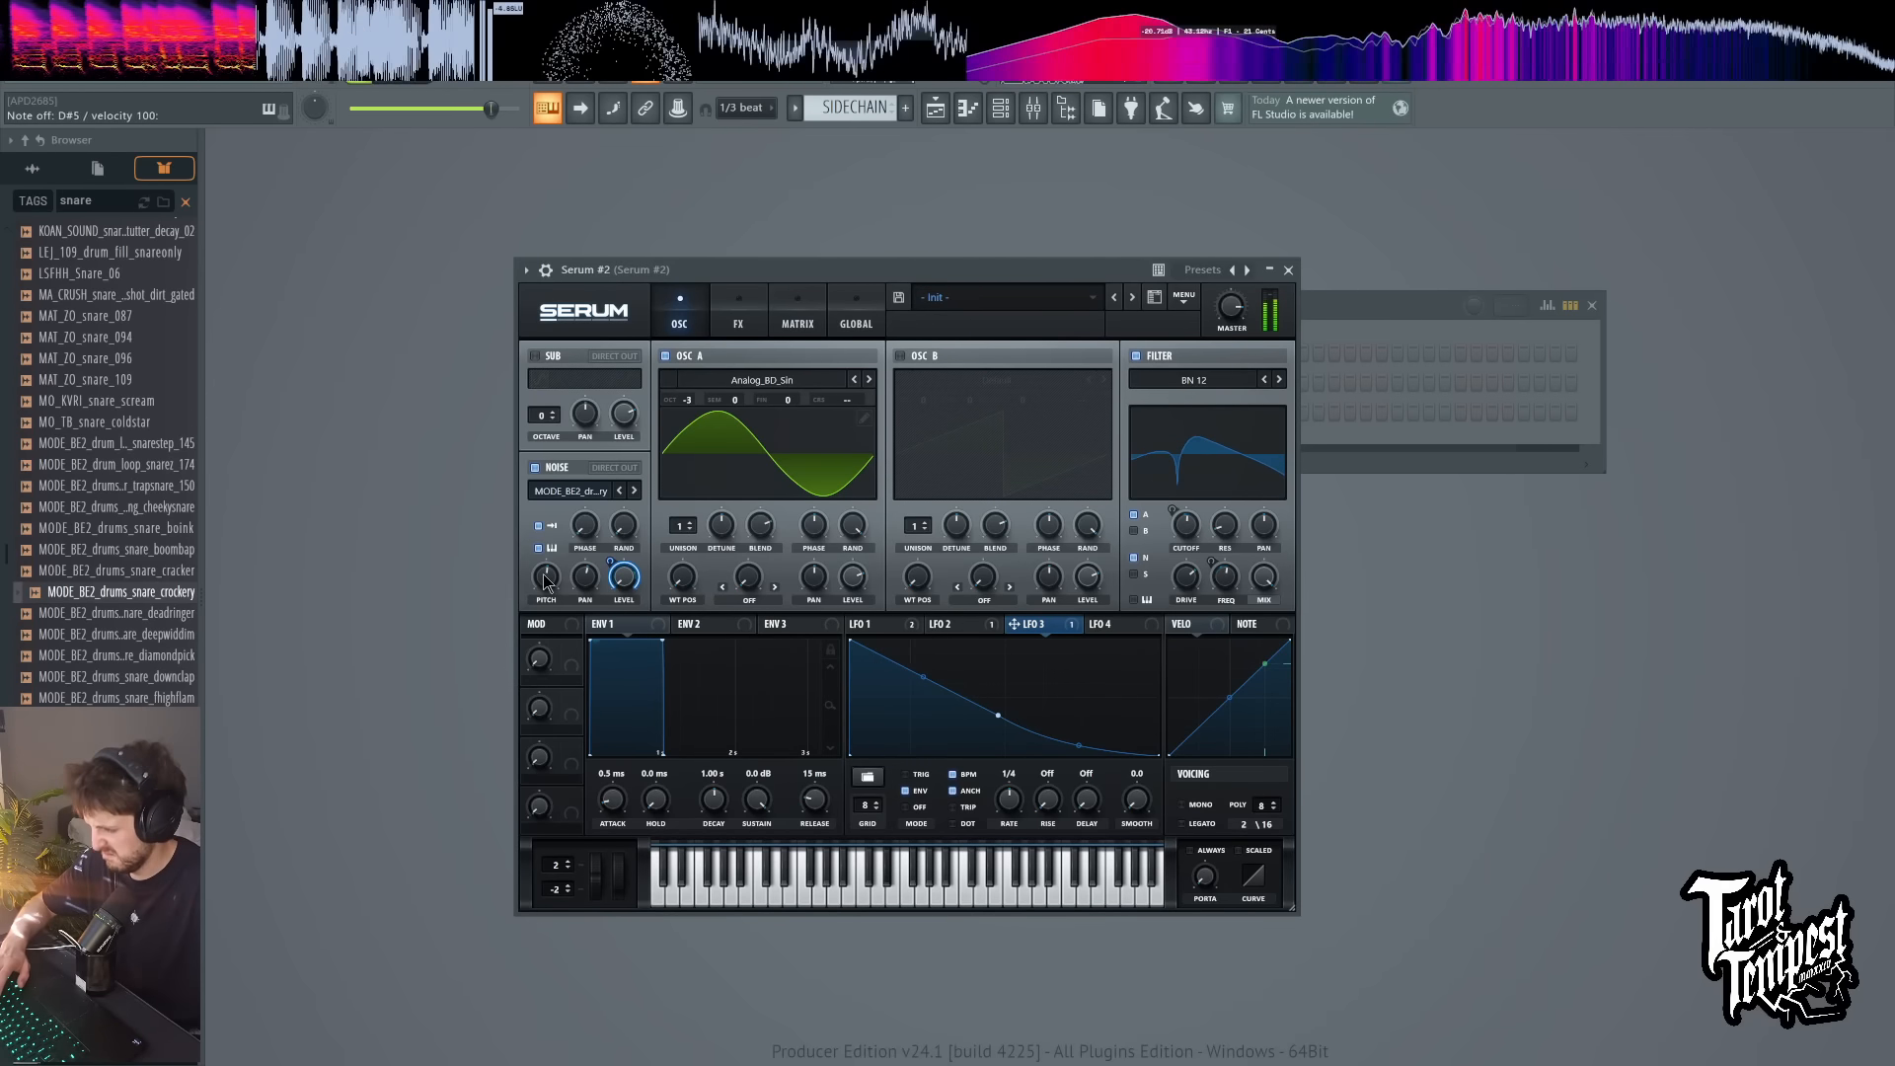
key("x")
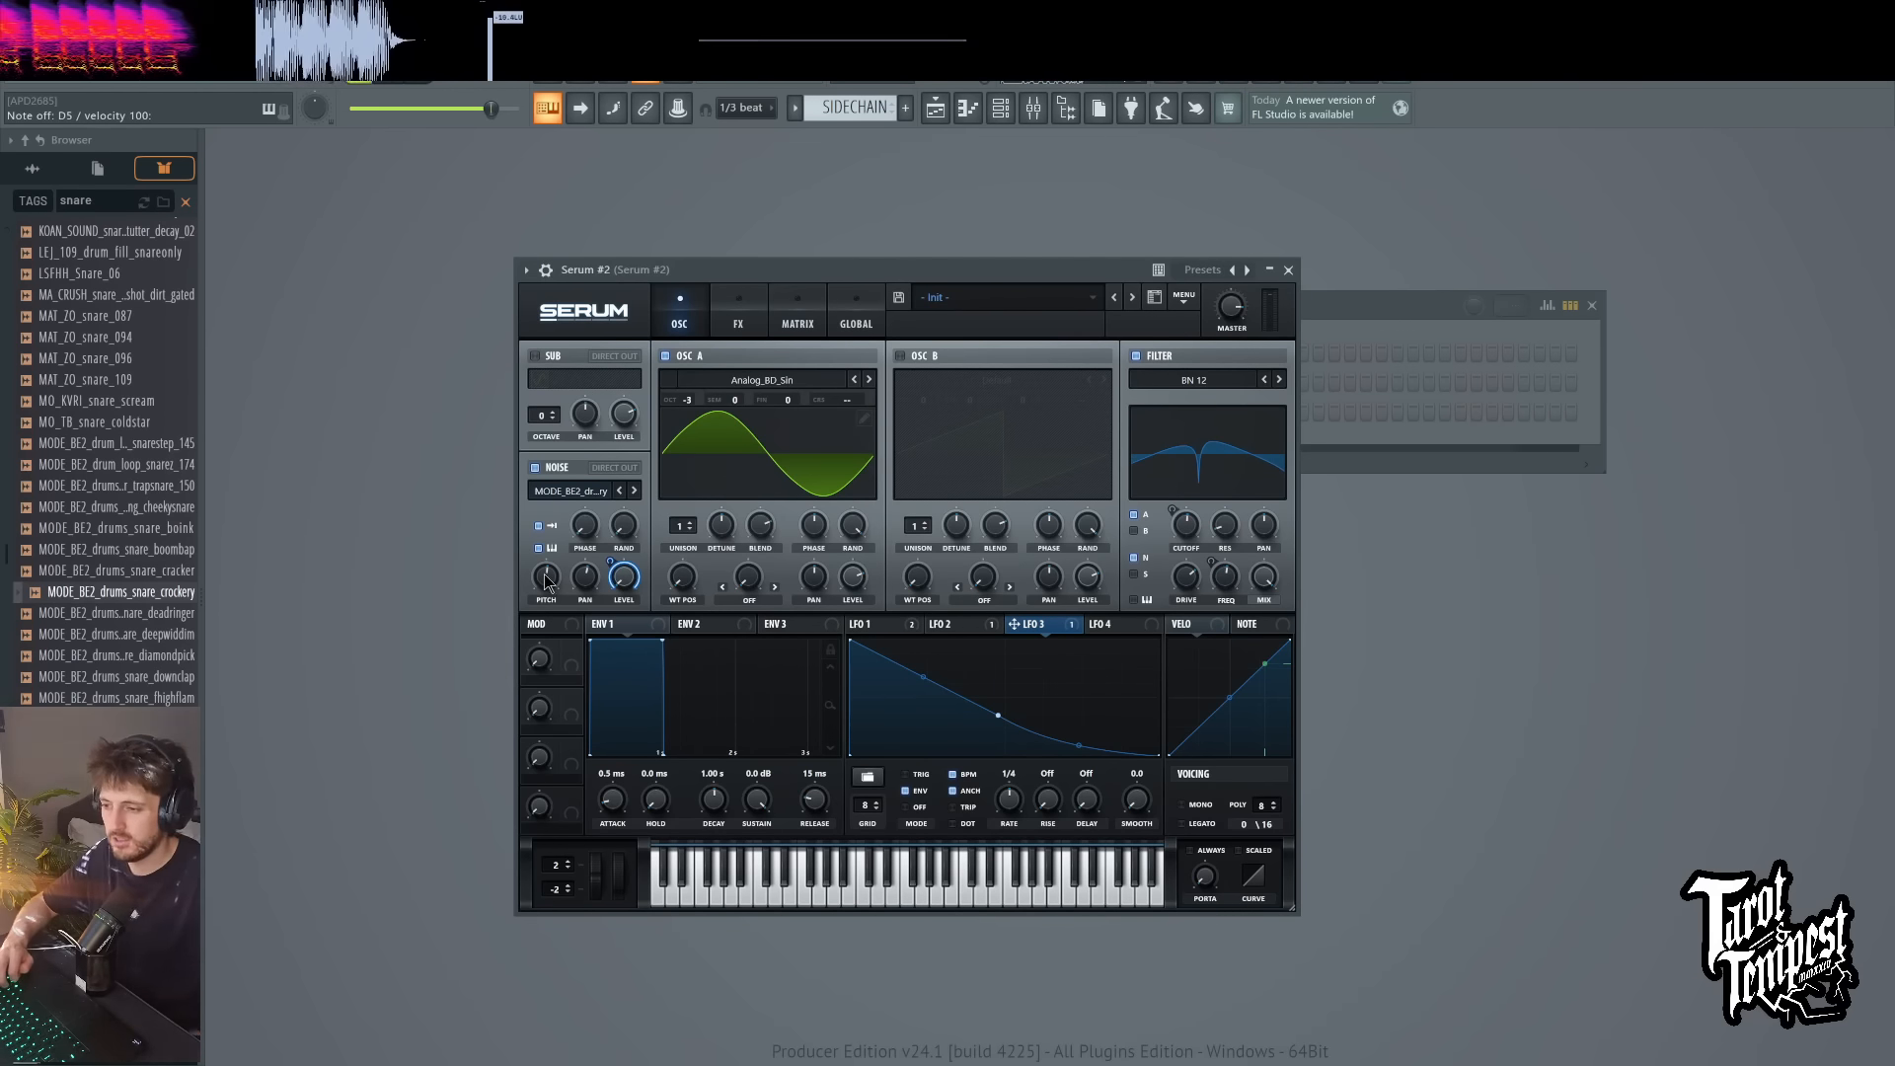
Step: Open Multipass from the mixer's Serum #2 track and add a Slice EQ after the Shaper in Post FX
left_click(1033, 109)
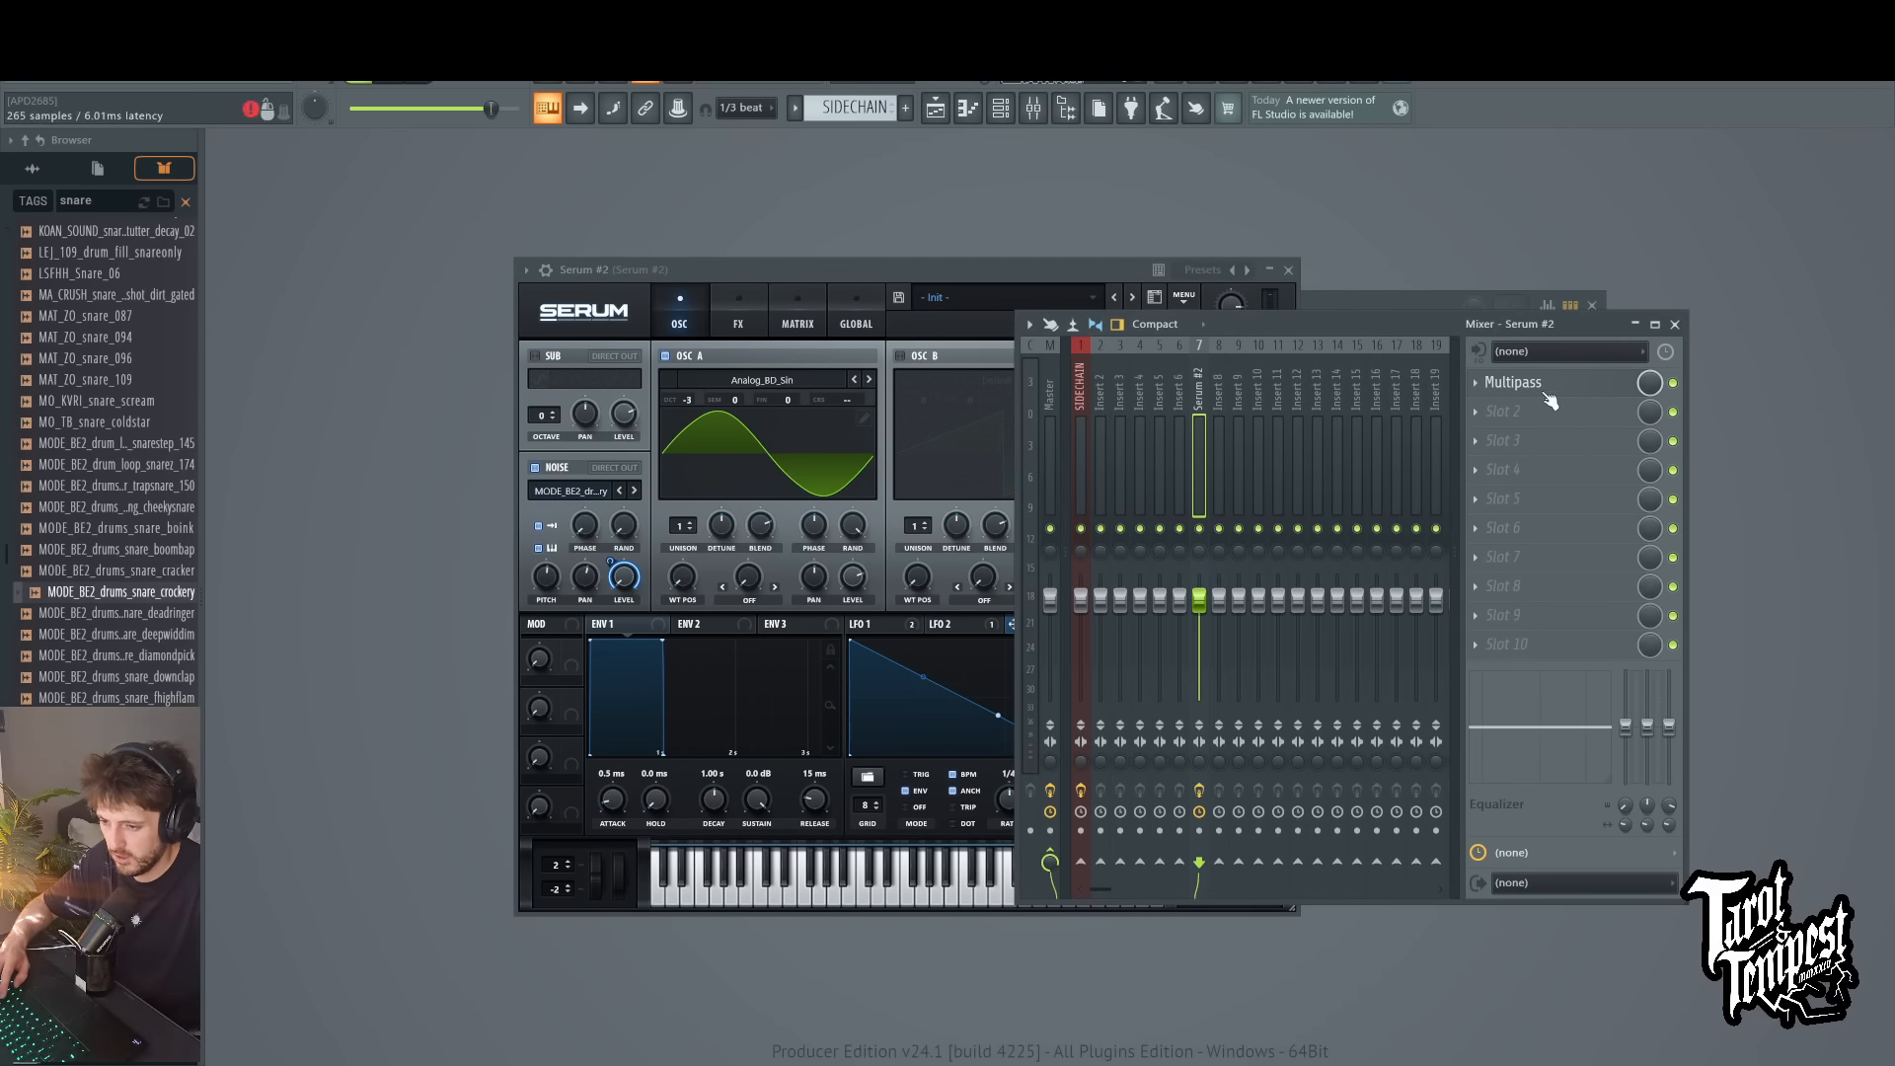
left_click(1555, 387)
left_click(1372, 509)
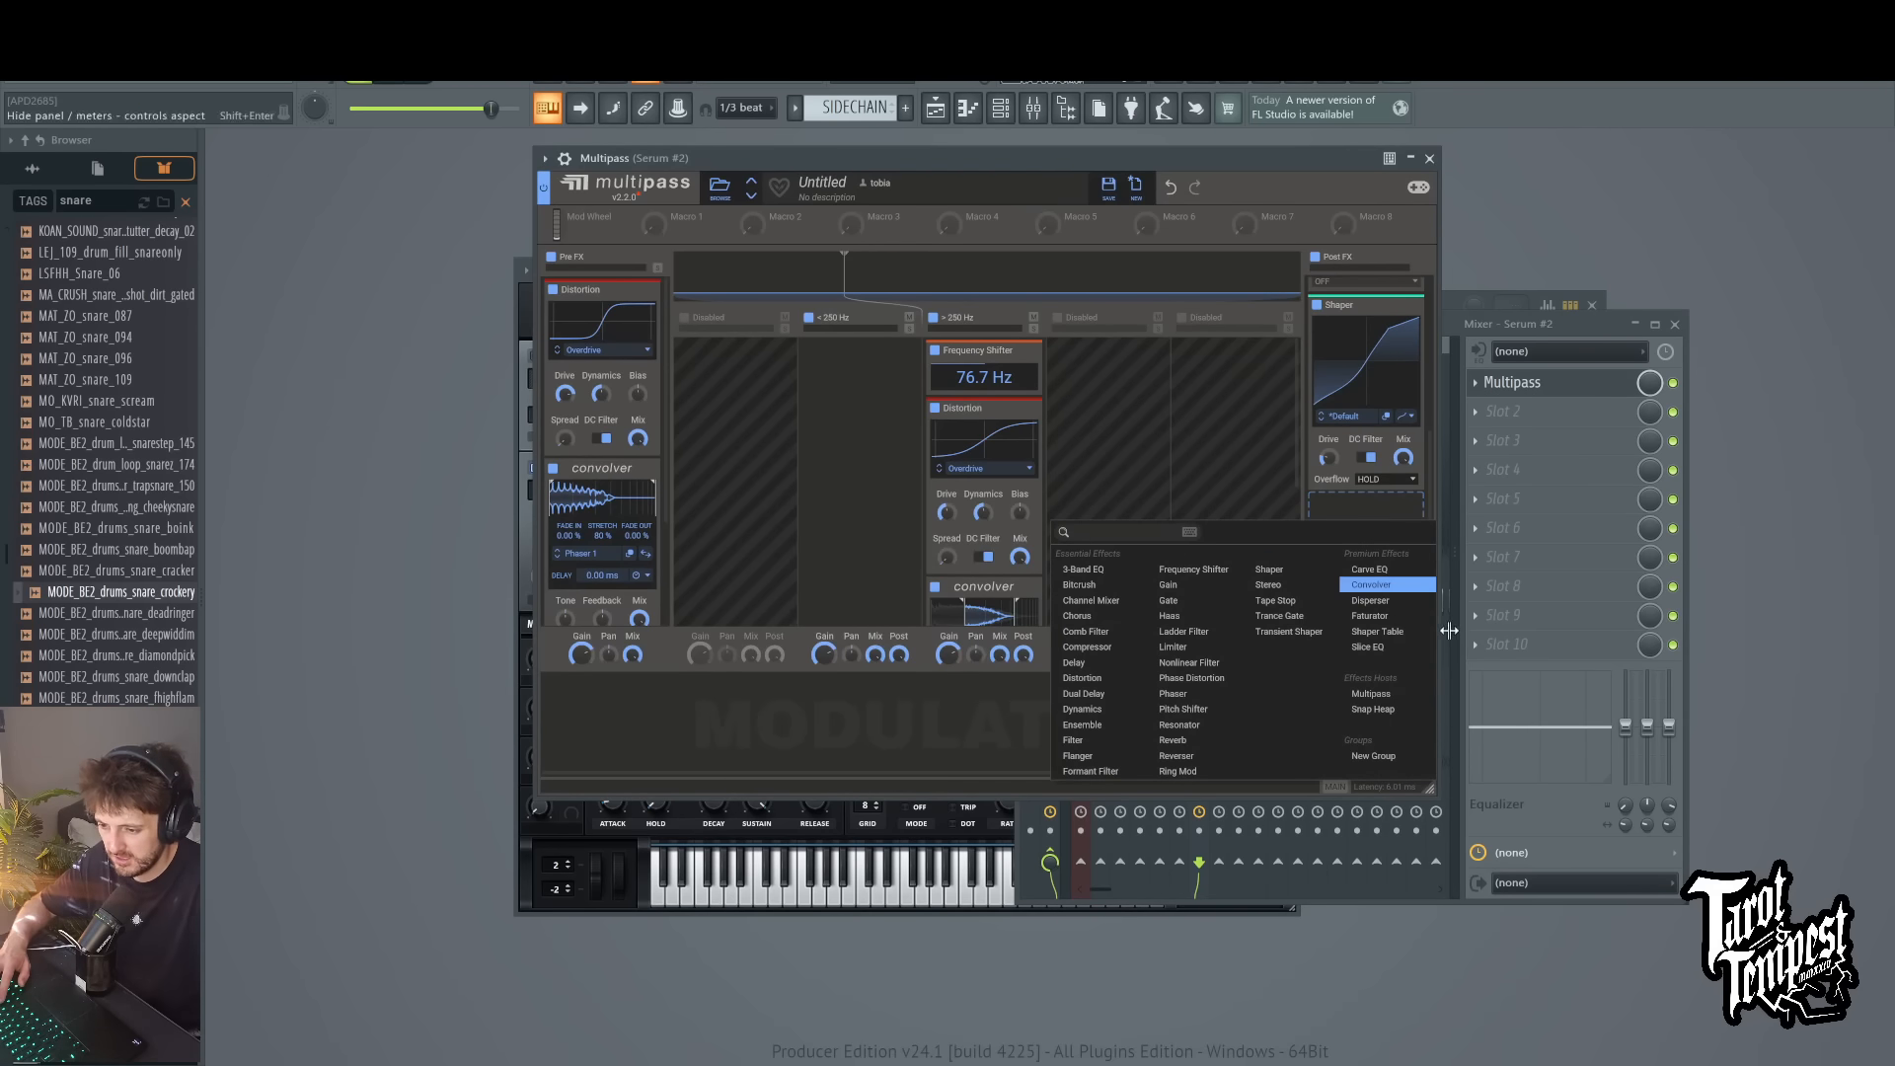
left_click(1379, 648)
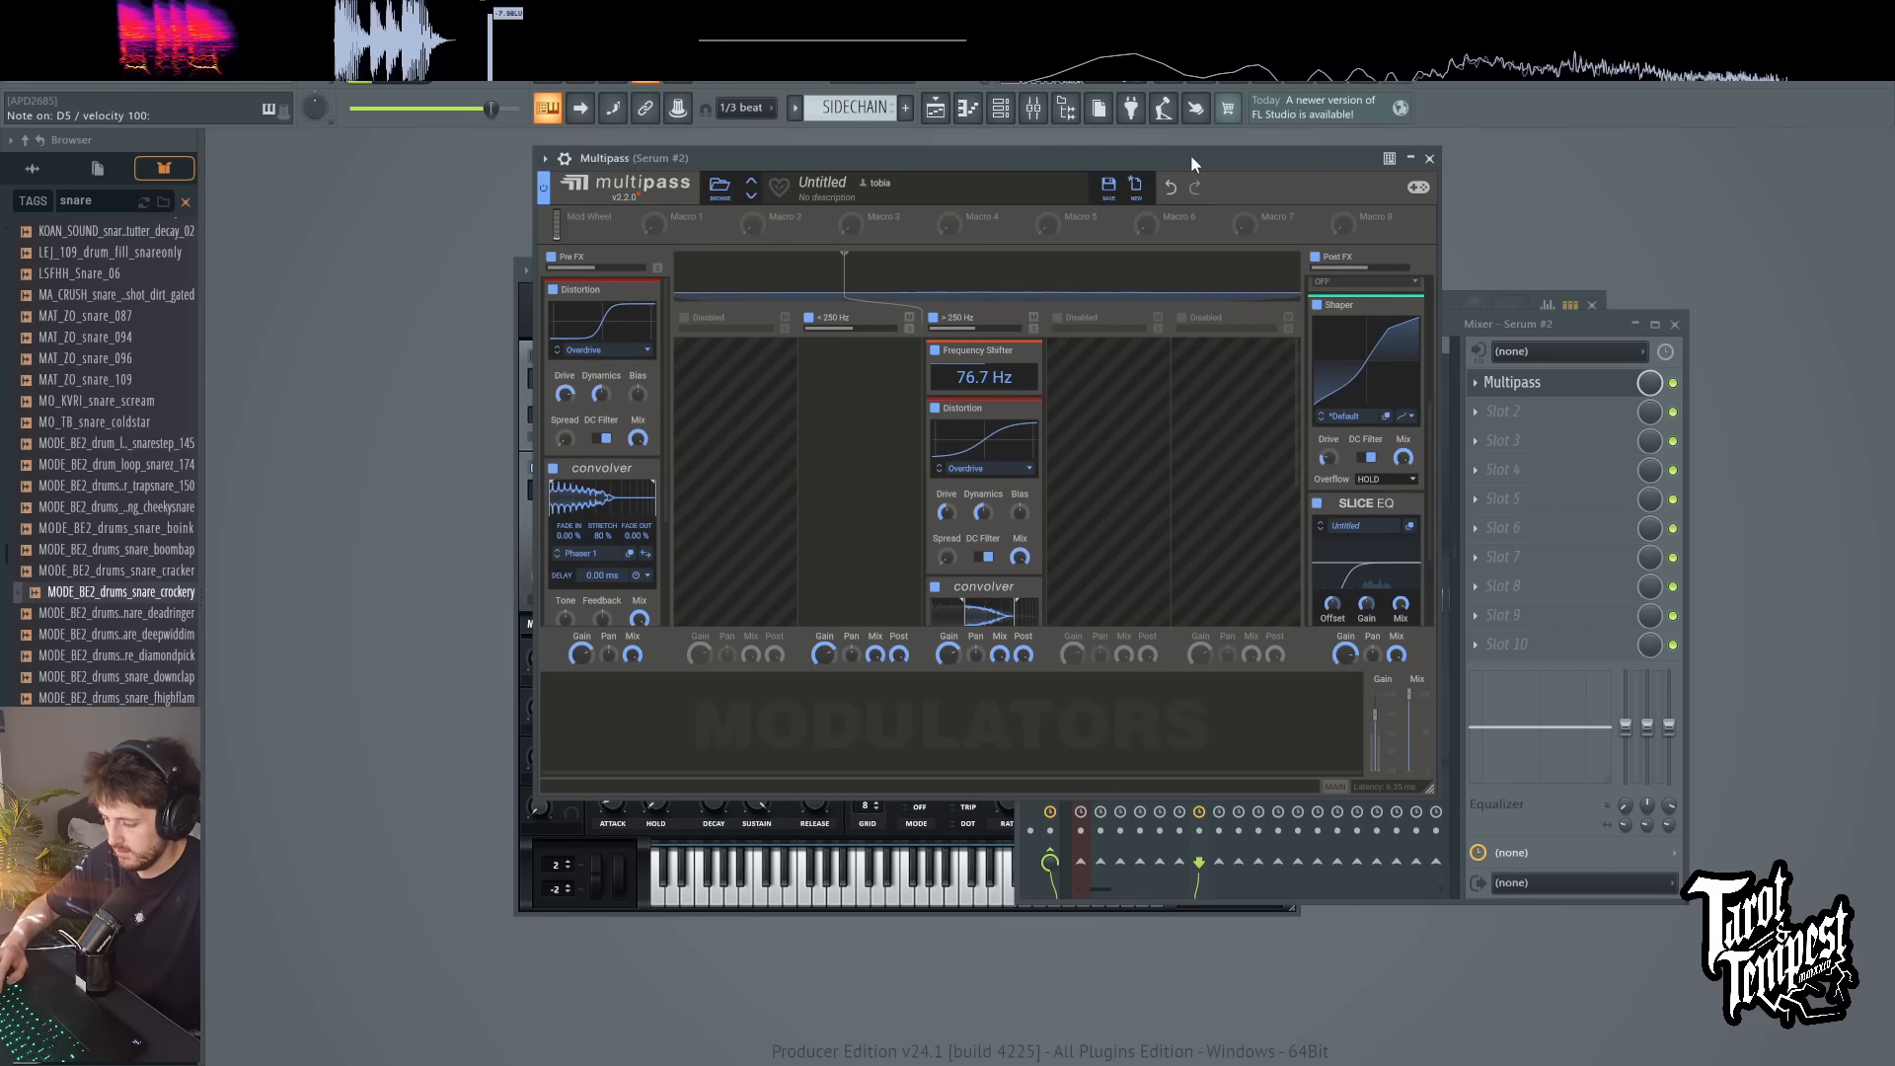
Step: Reset the Frequency Shifter to 0.00 Hz, lower it to -203 Hz, and play test notes
key("3")
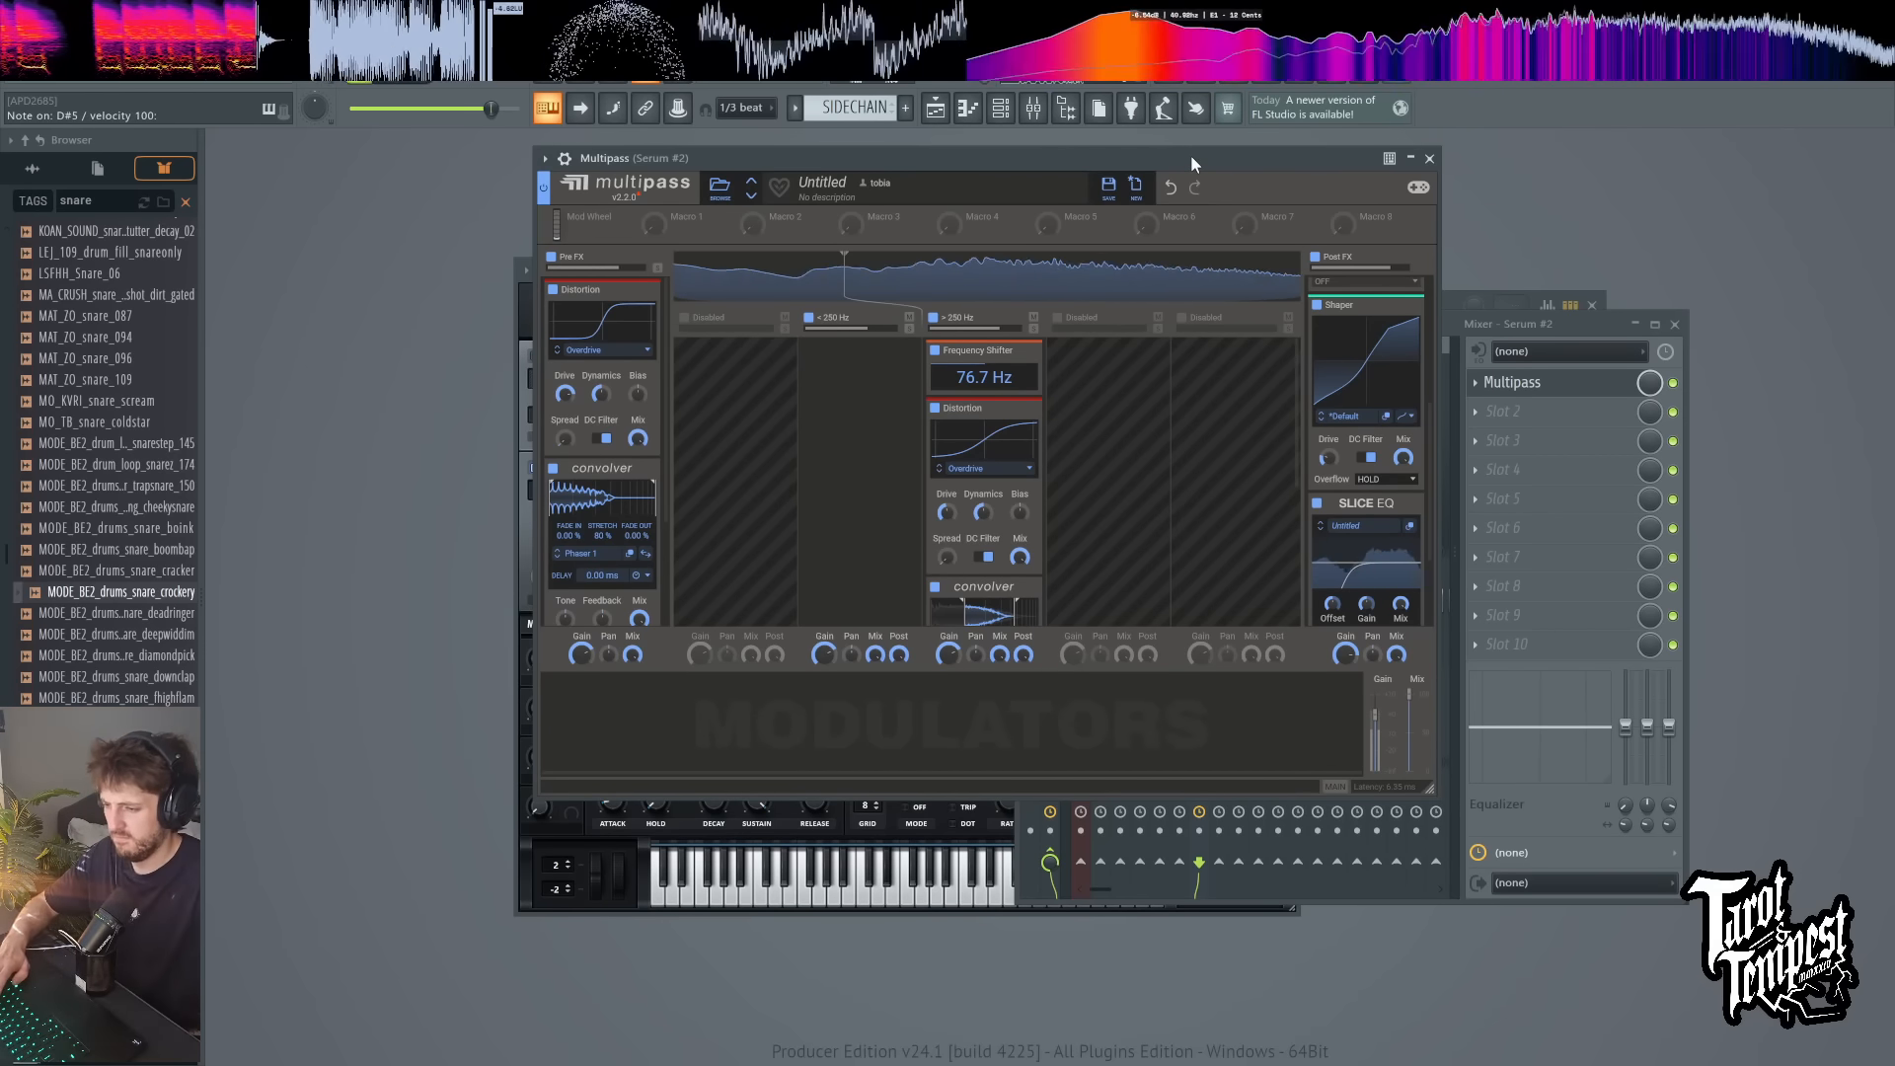
left_click_drag(1003, 381, 1003, 373)
double_click(1003, 381)
key("3")
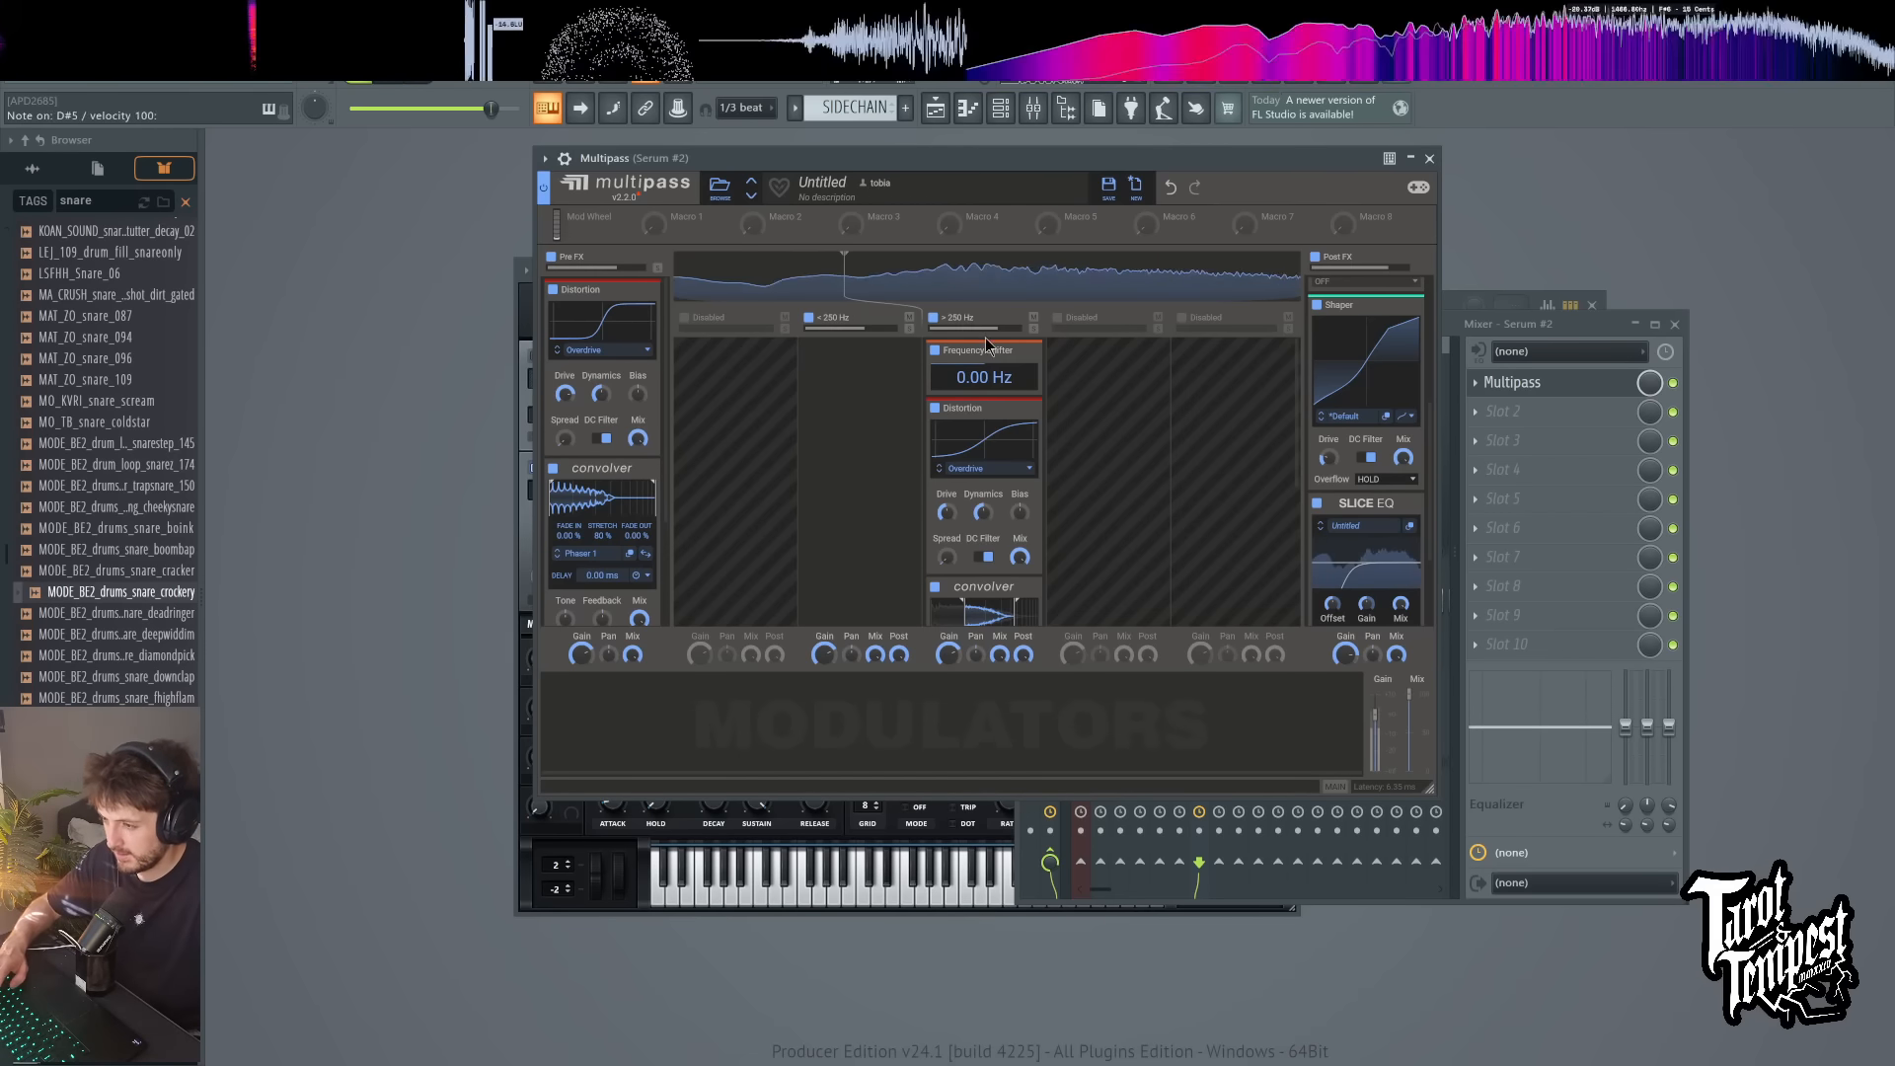
left_click_drag(997, 379, 1016, 220)
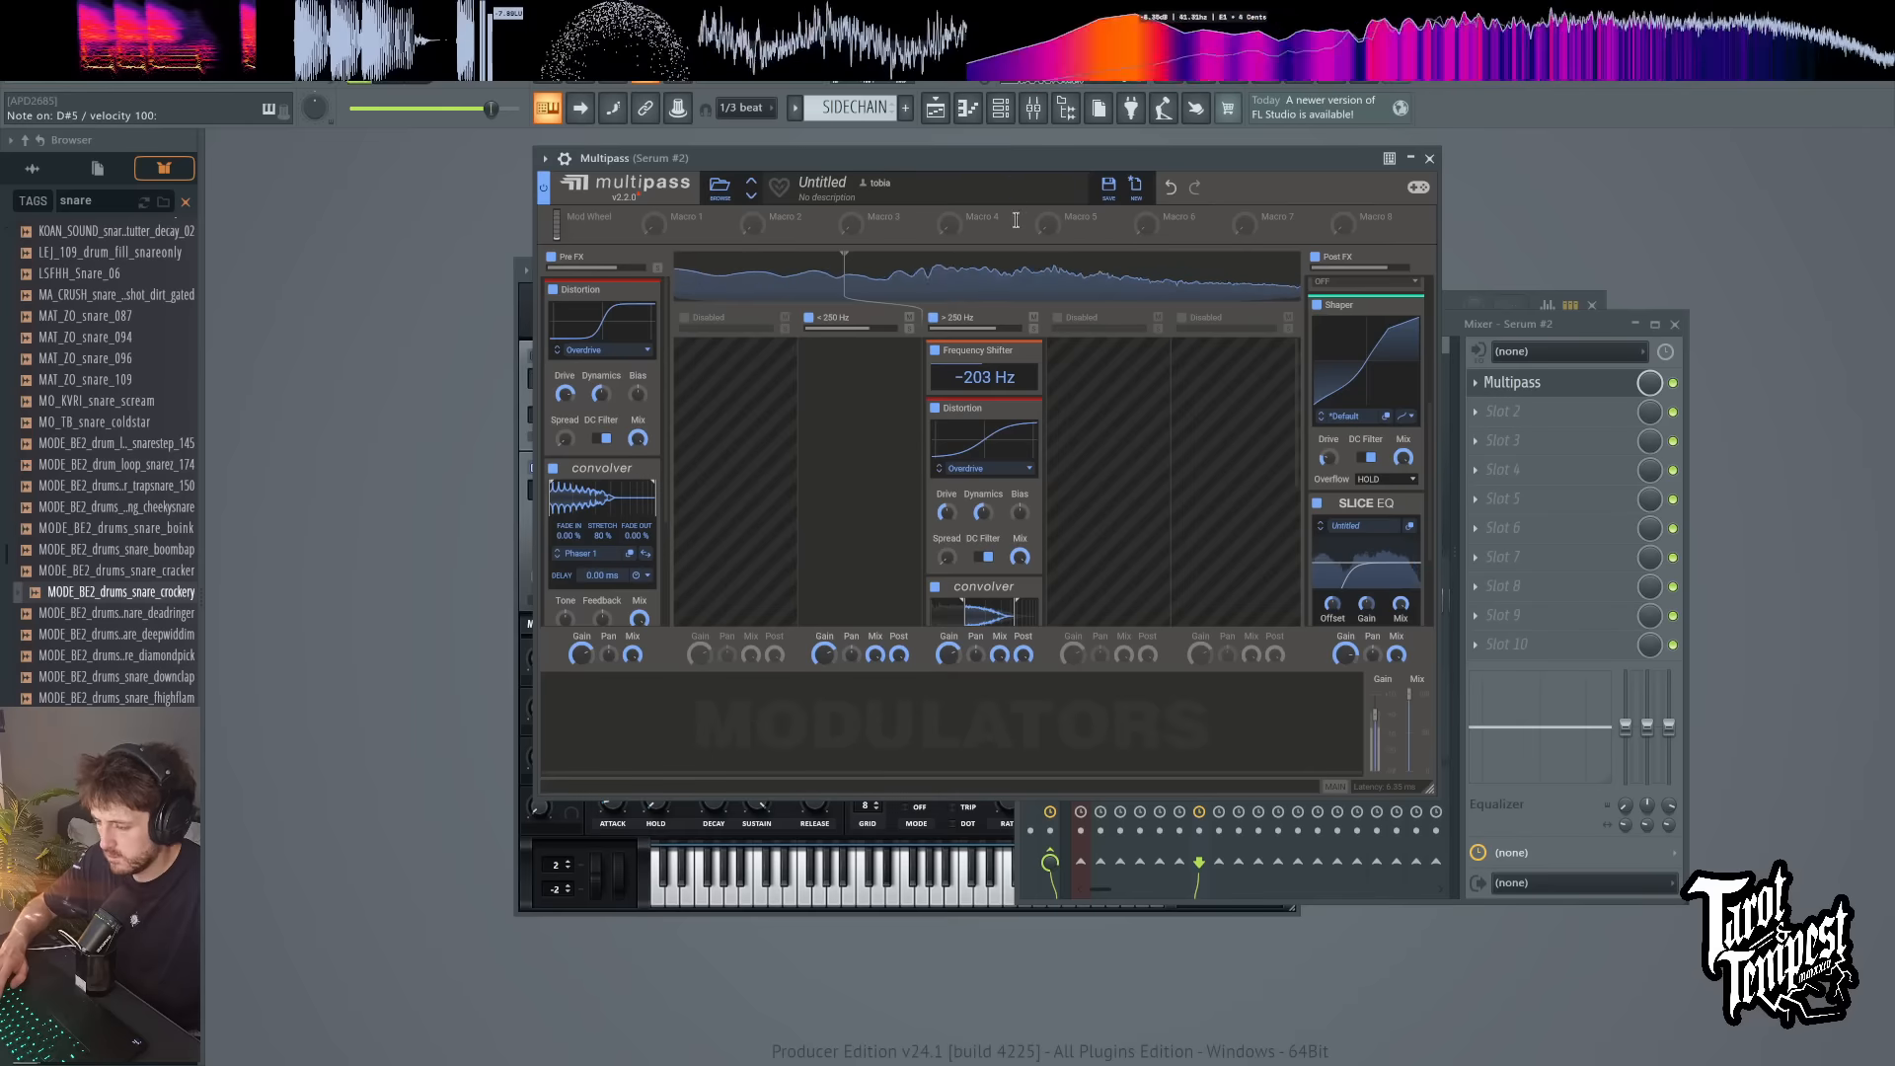
key("e")
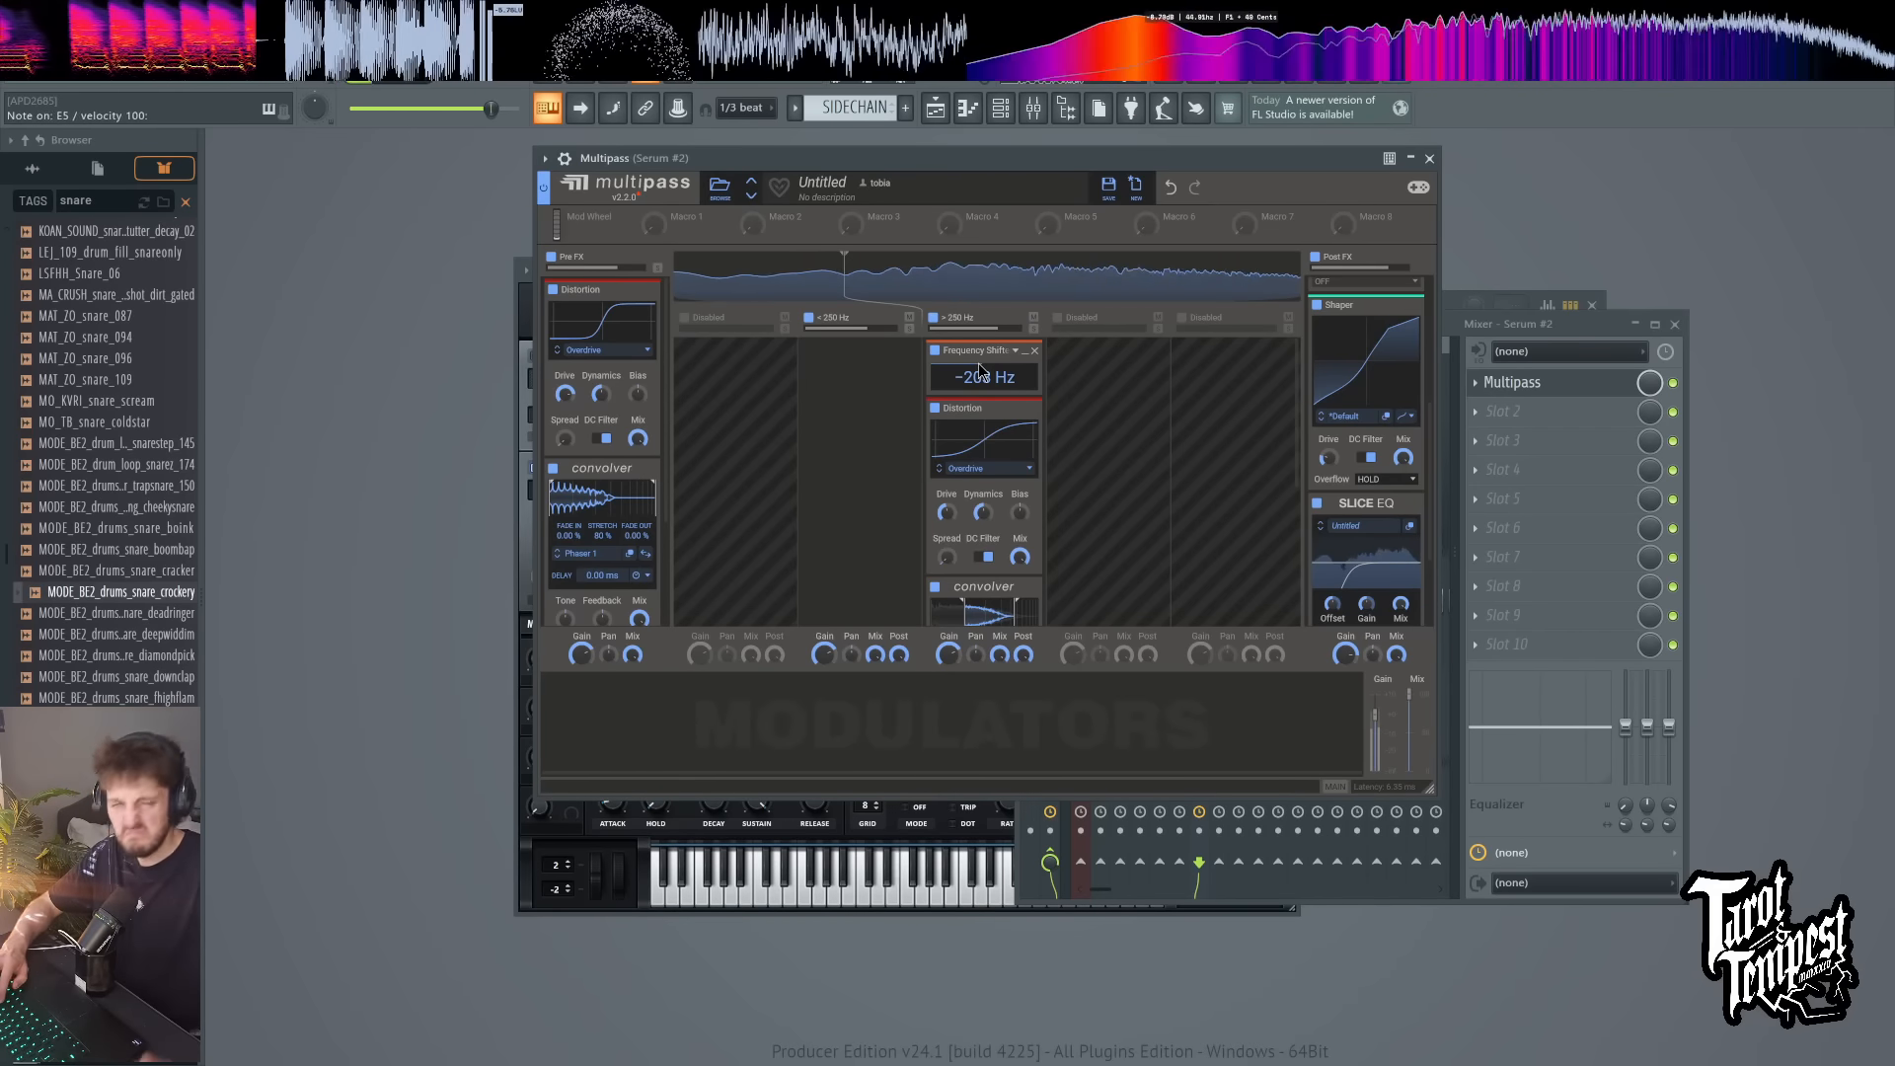
key("3")
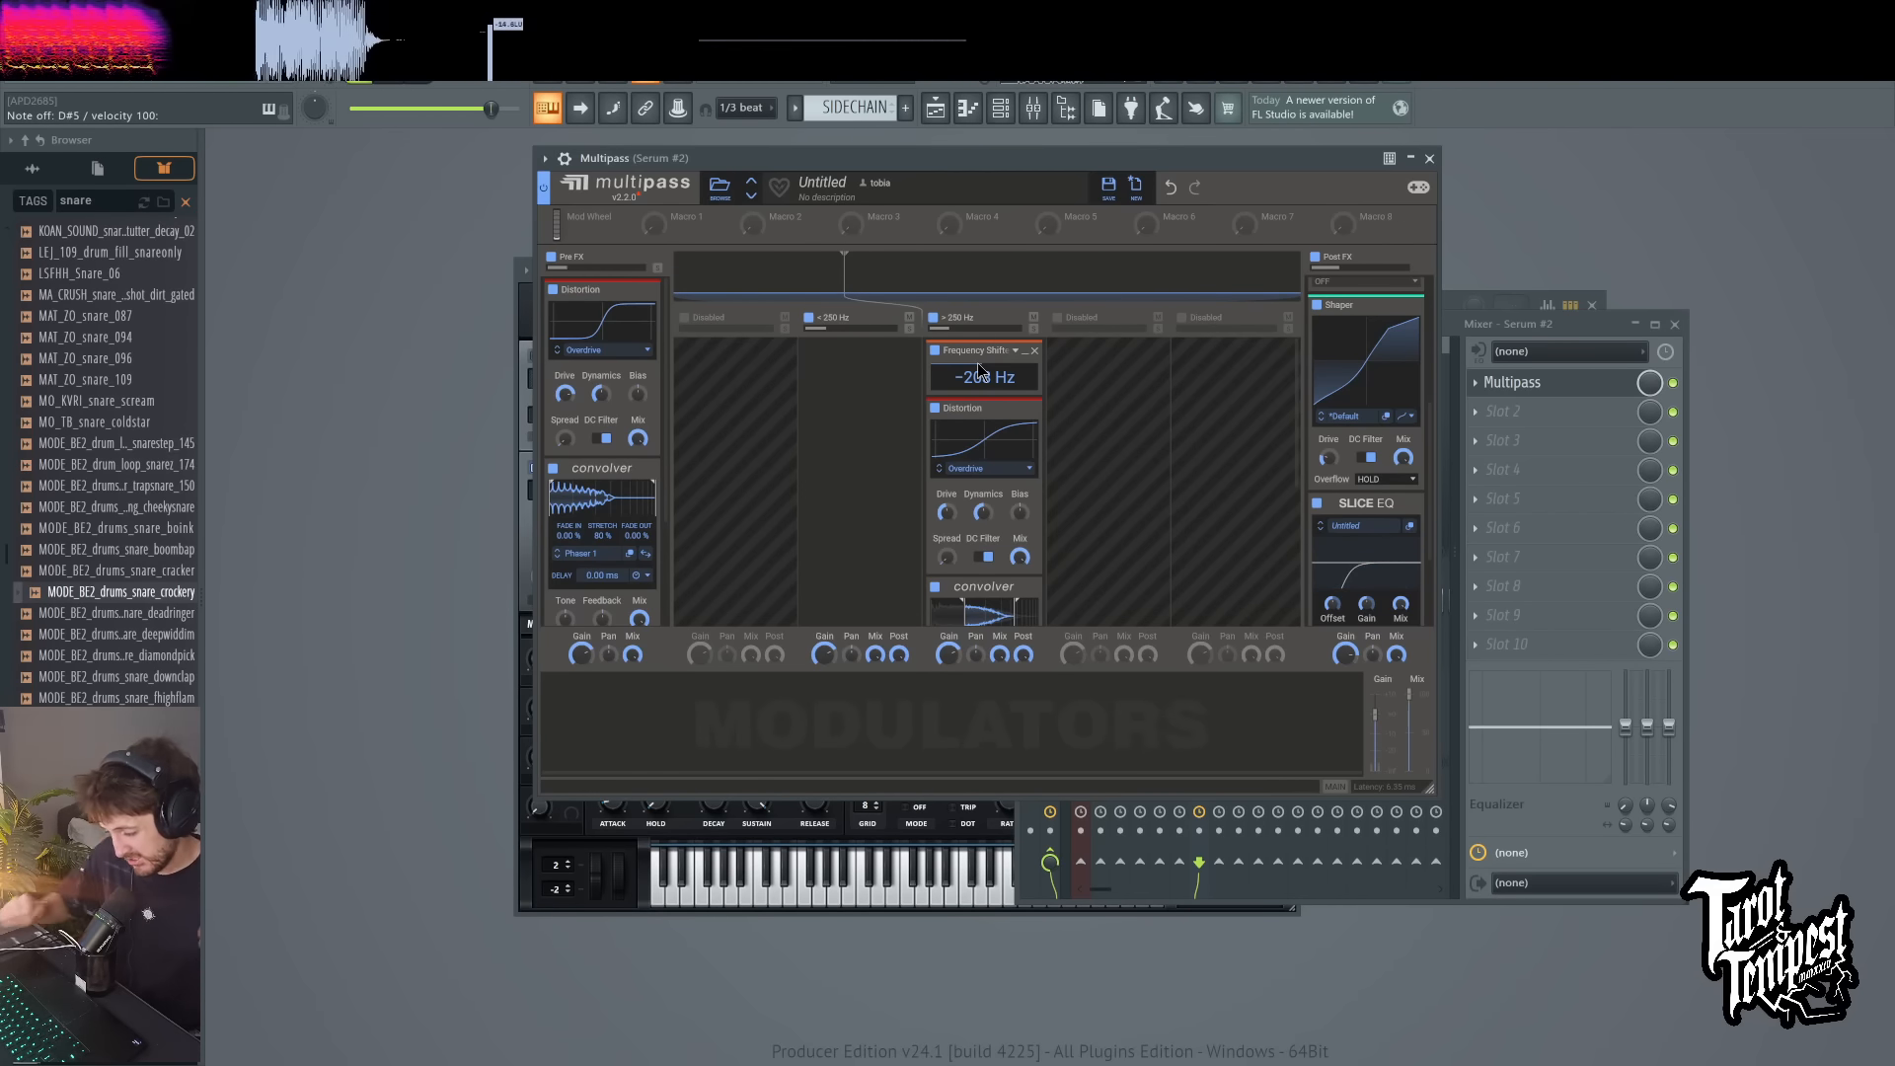
key("3")
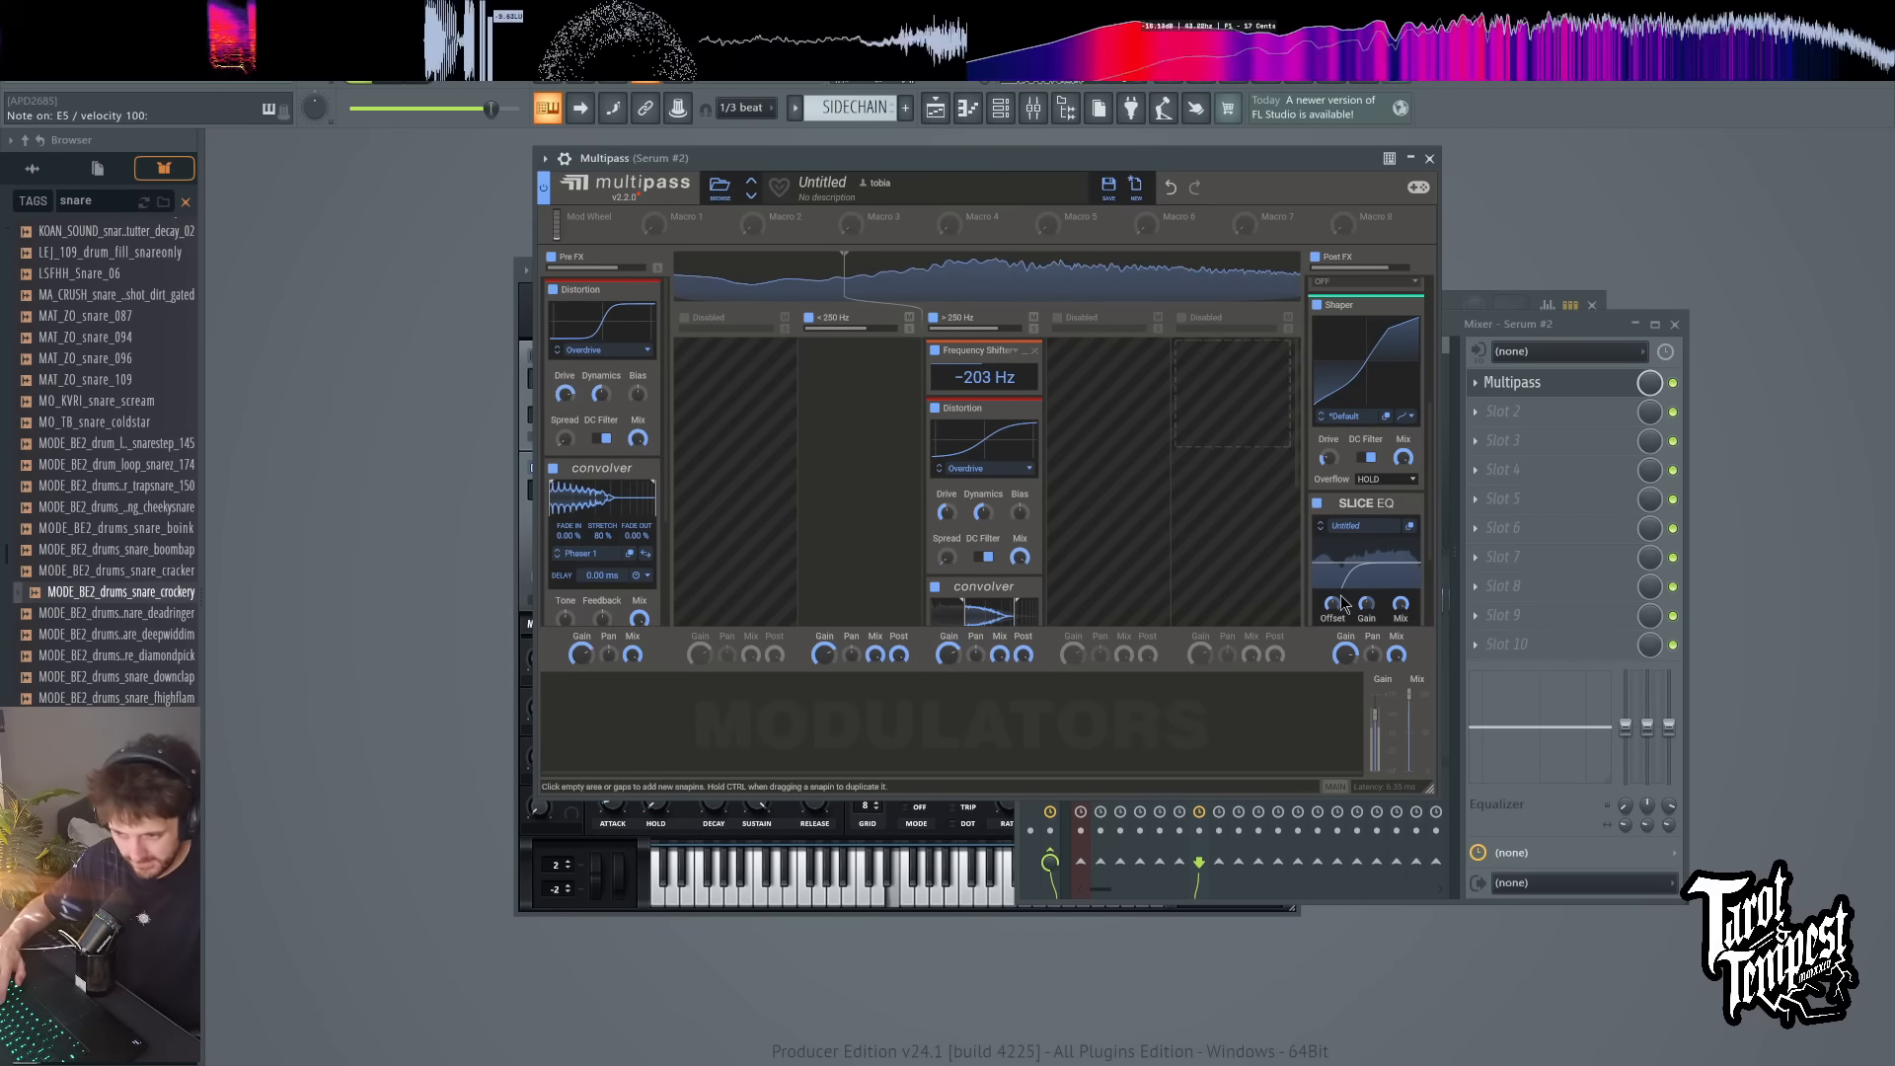
Step: Add Fruity parametric EQ 2 after Multipass on the Serum #2 mixer track and centre its window
left_click(1550, 408)
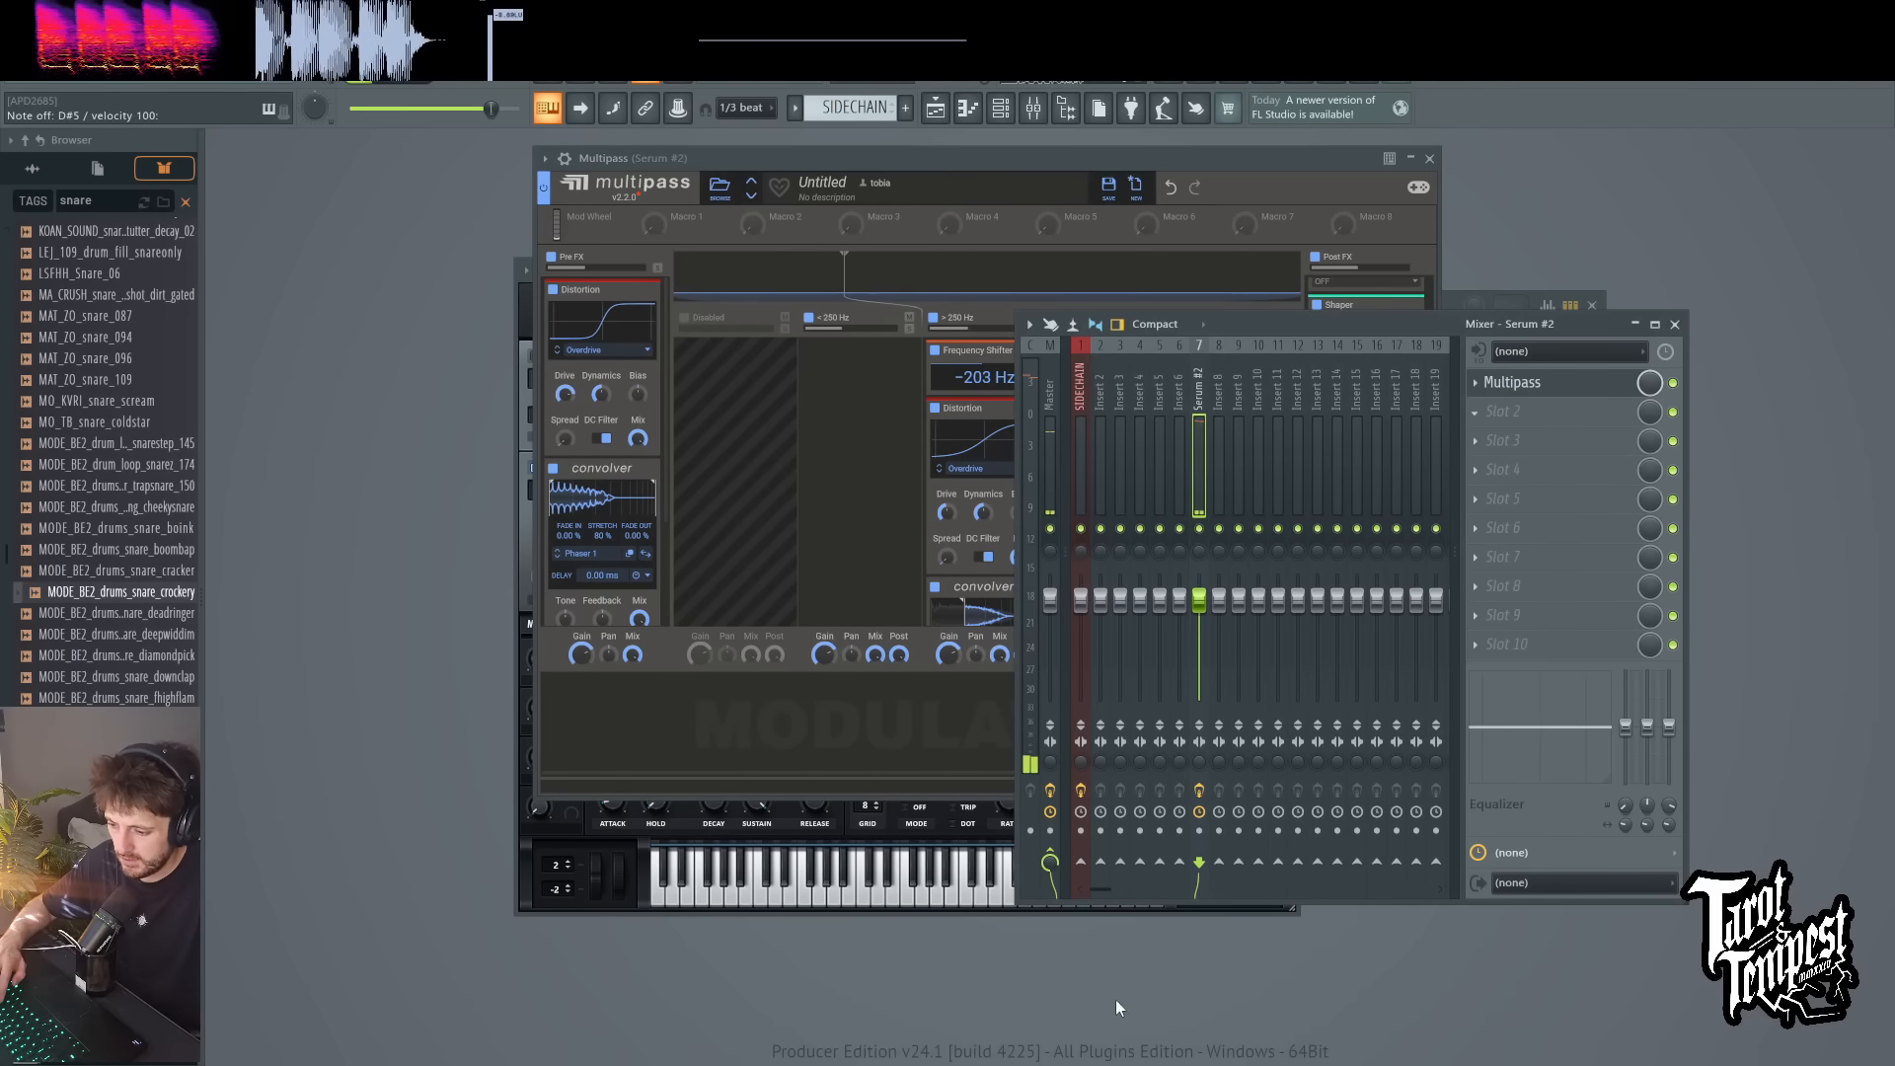
left_click(1111, 969)
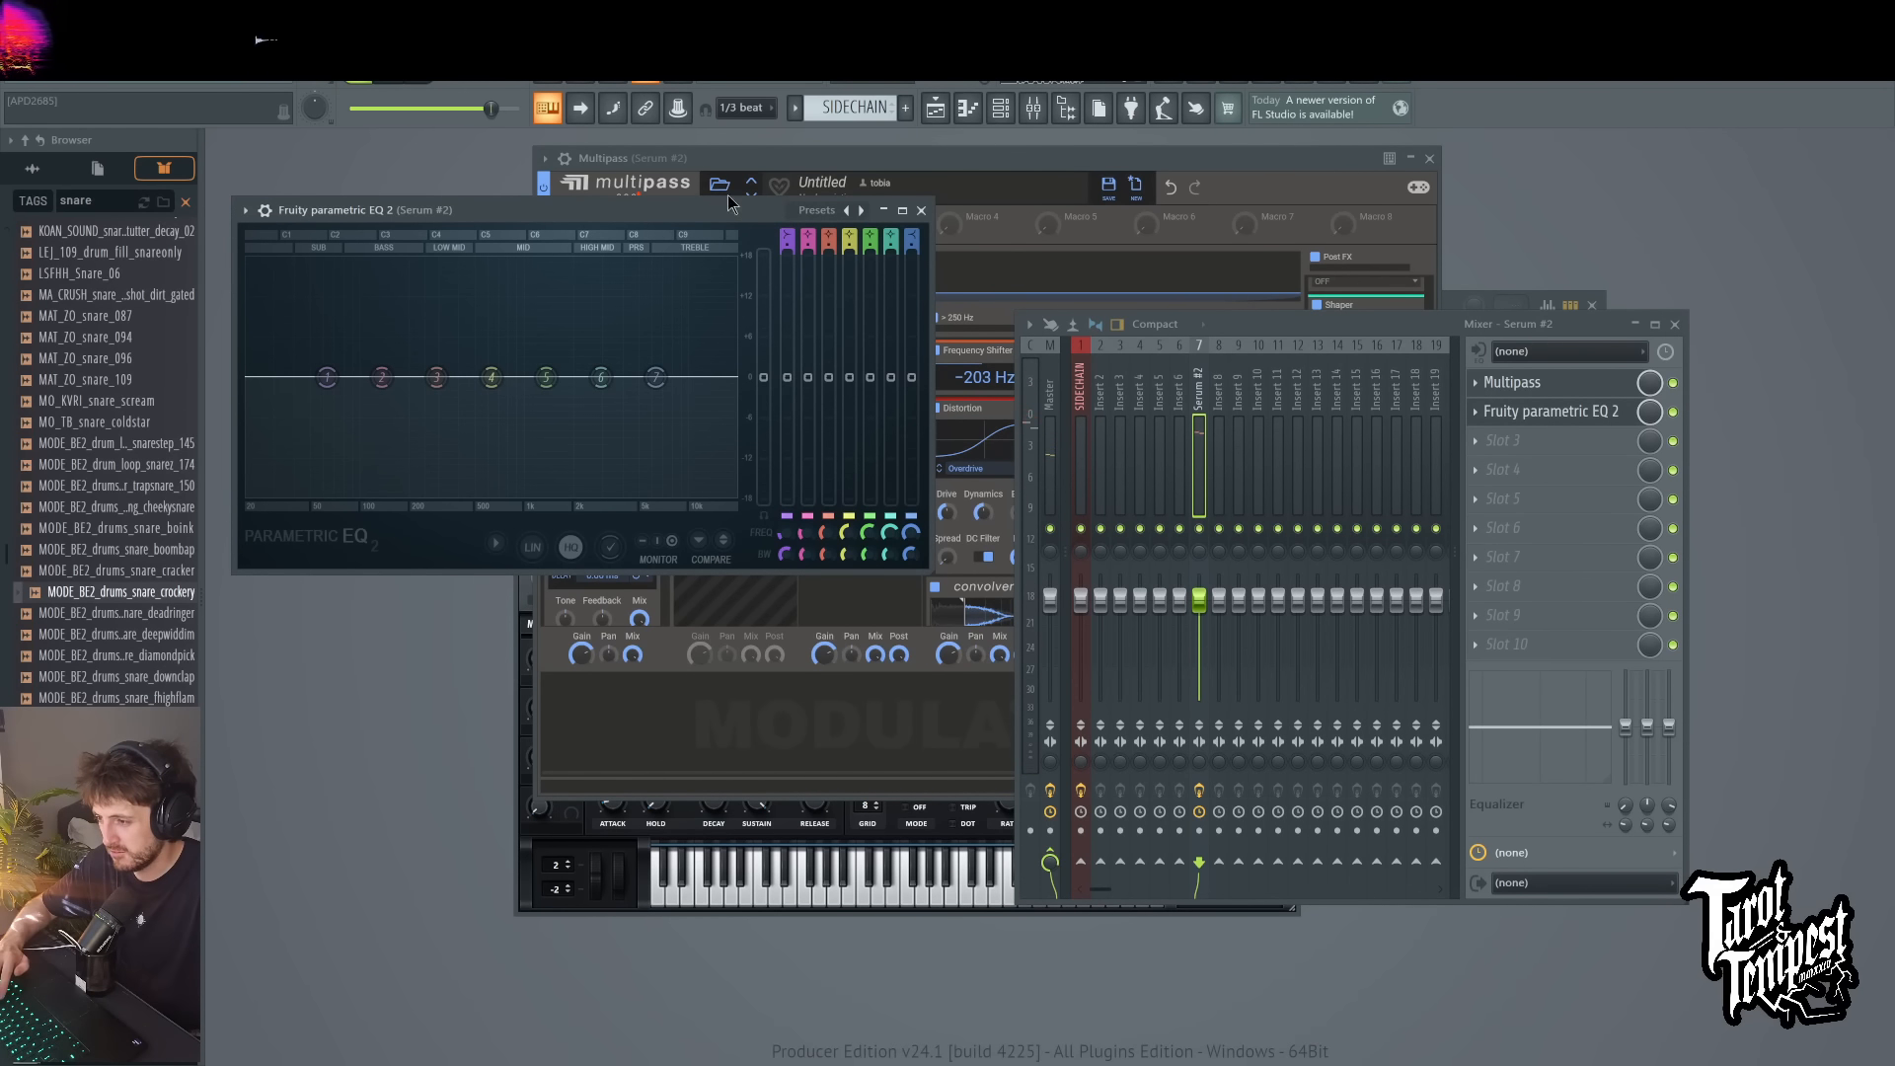
left_click(727, 194)
left_click(501, 215)
left_click_drag(503, 215, 890, 373)
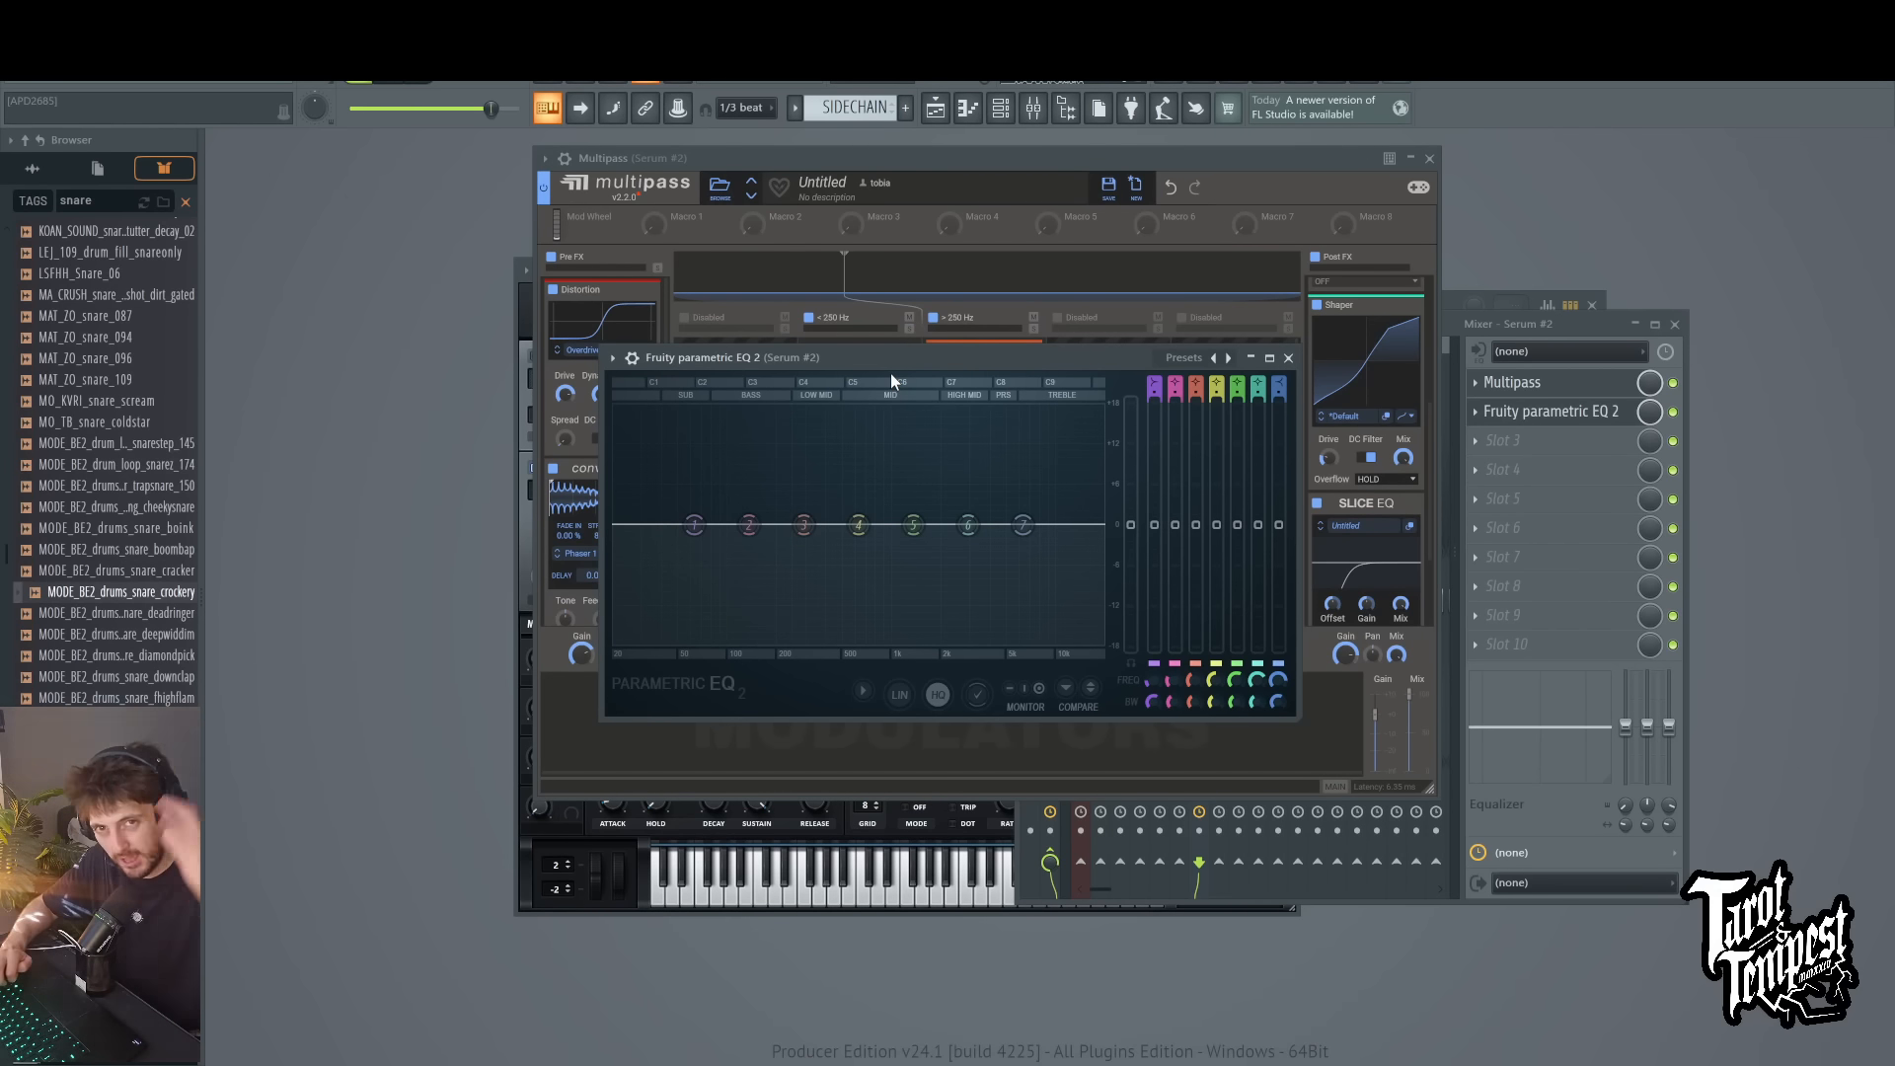
Step: Boost the treble with the band 7 high shelf in Fruity parametric EQ 2 while playing test notes
key("c")
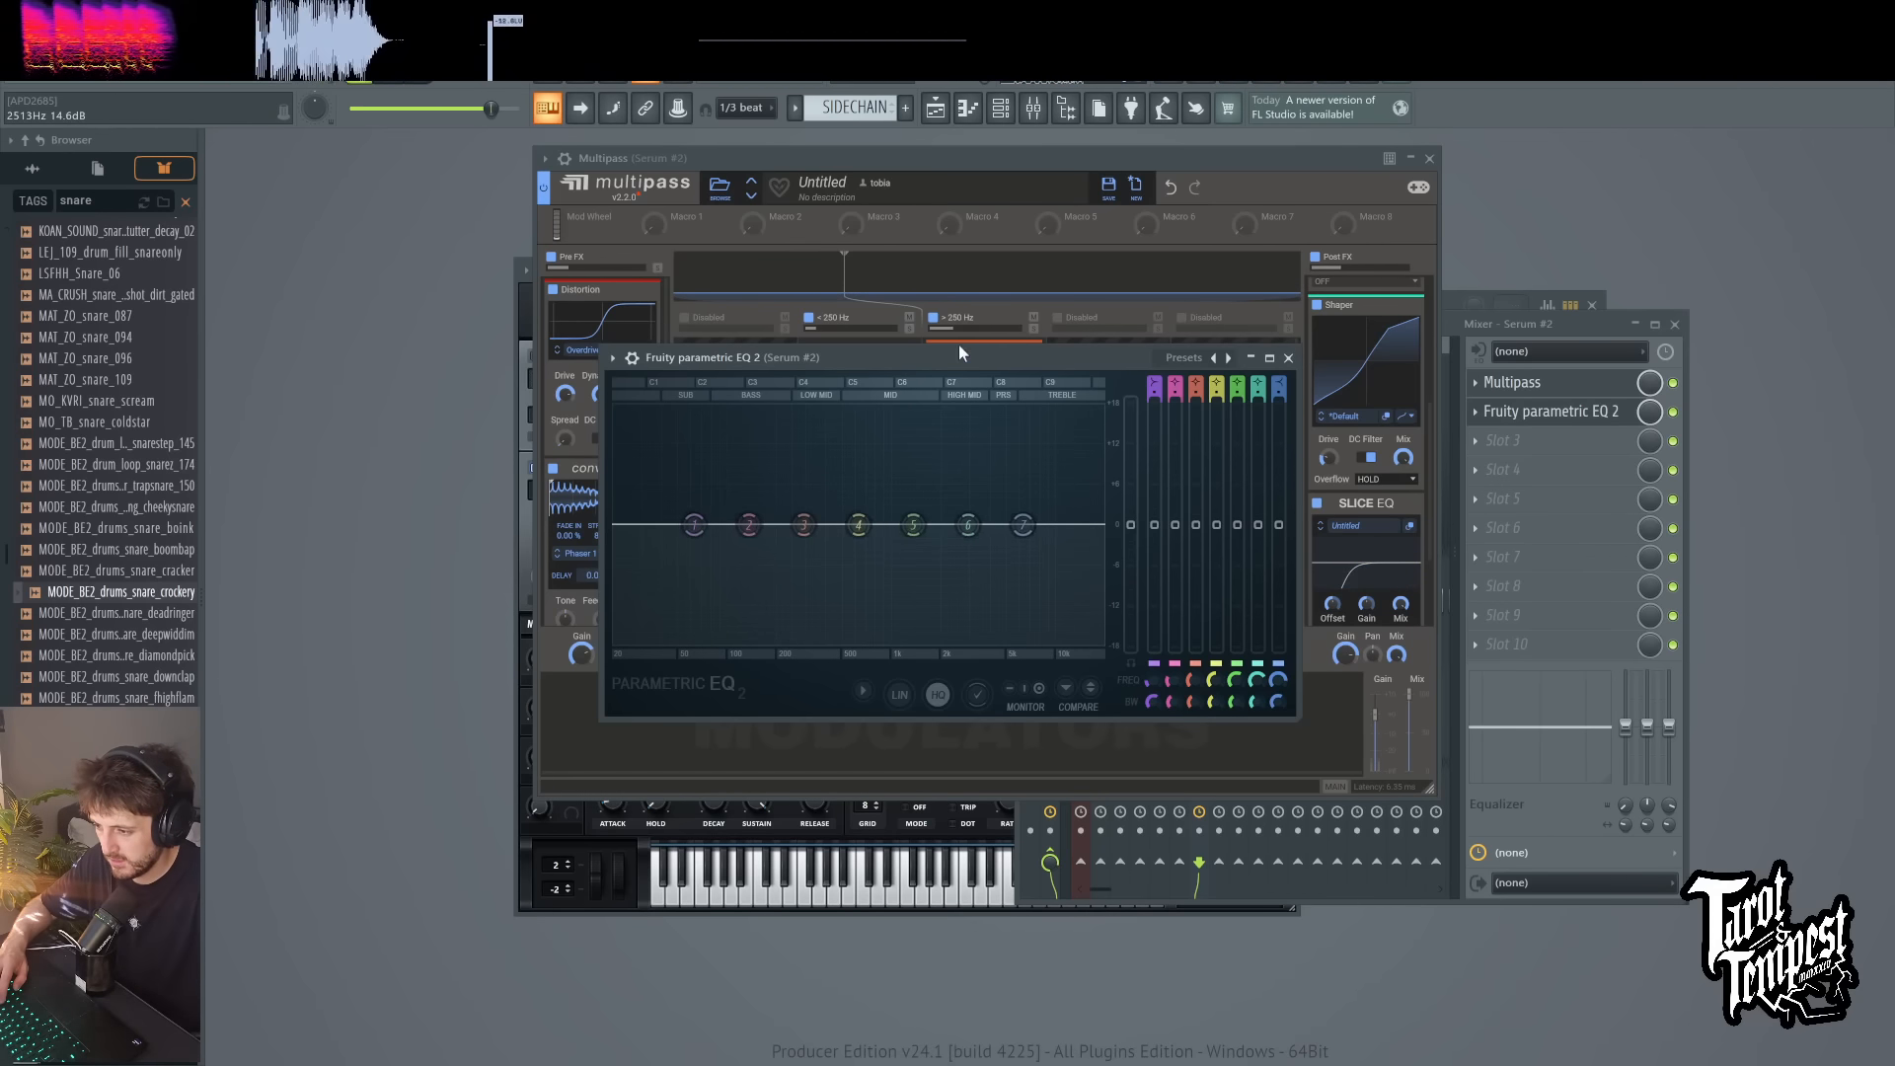
key("c")
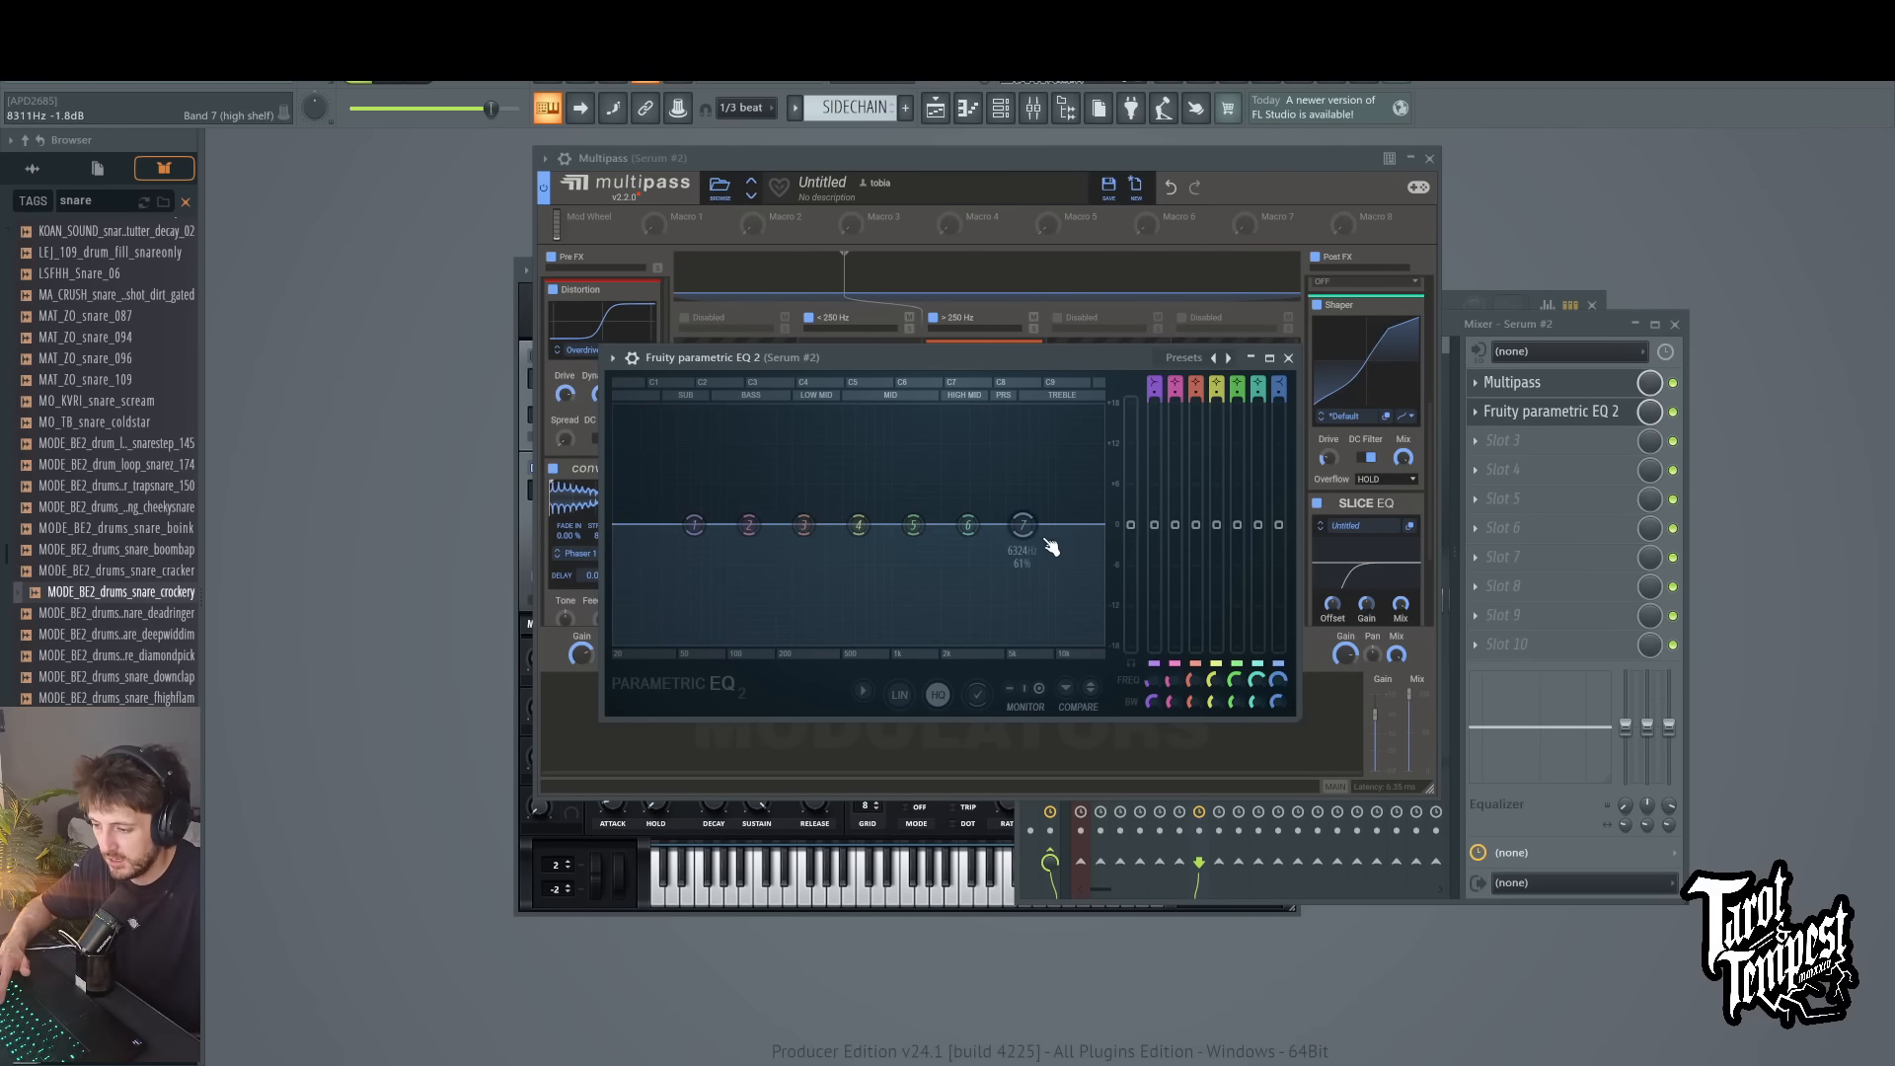
left_click_drag(1022, 524, 1086, 402)
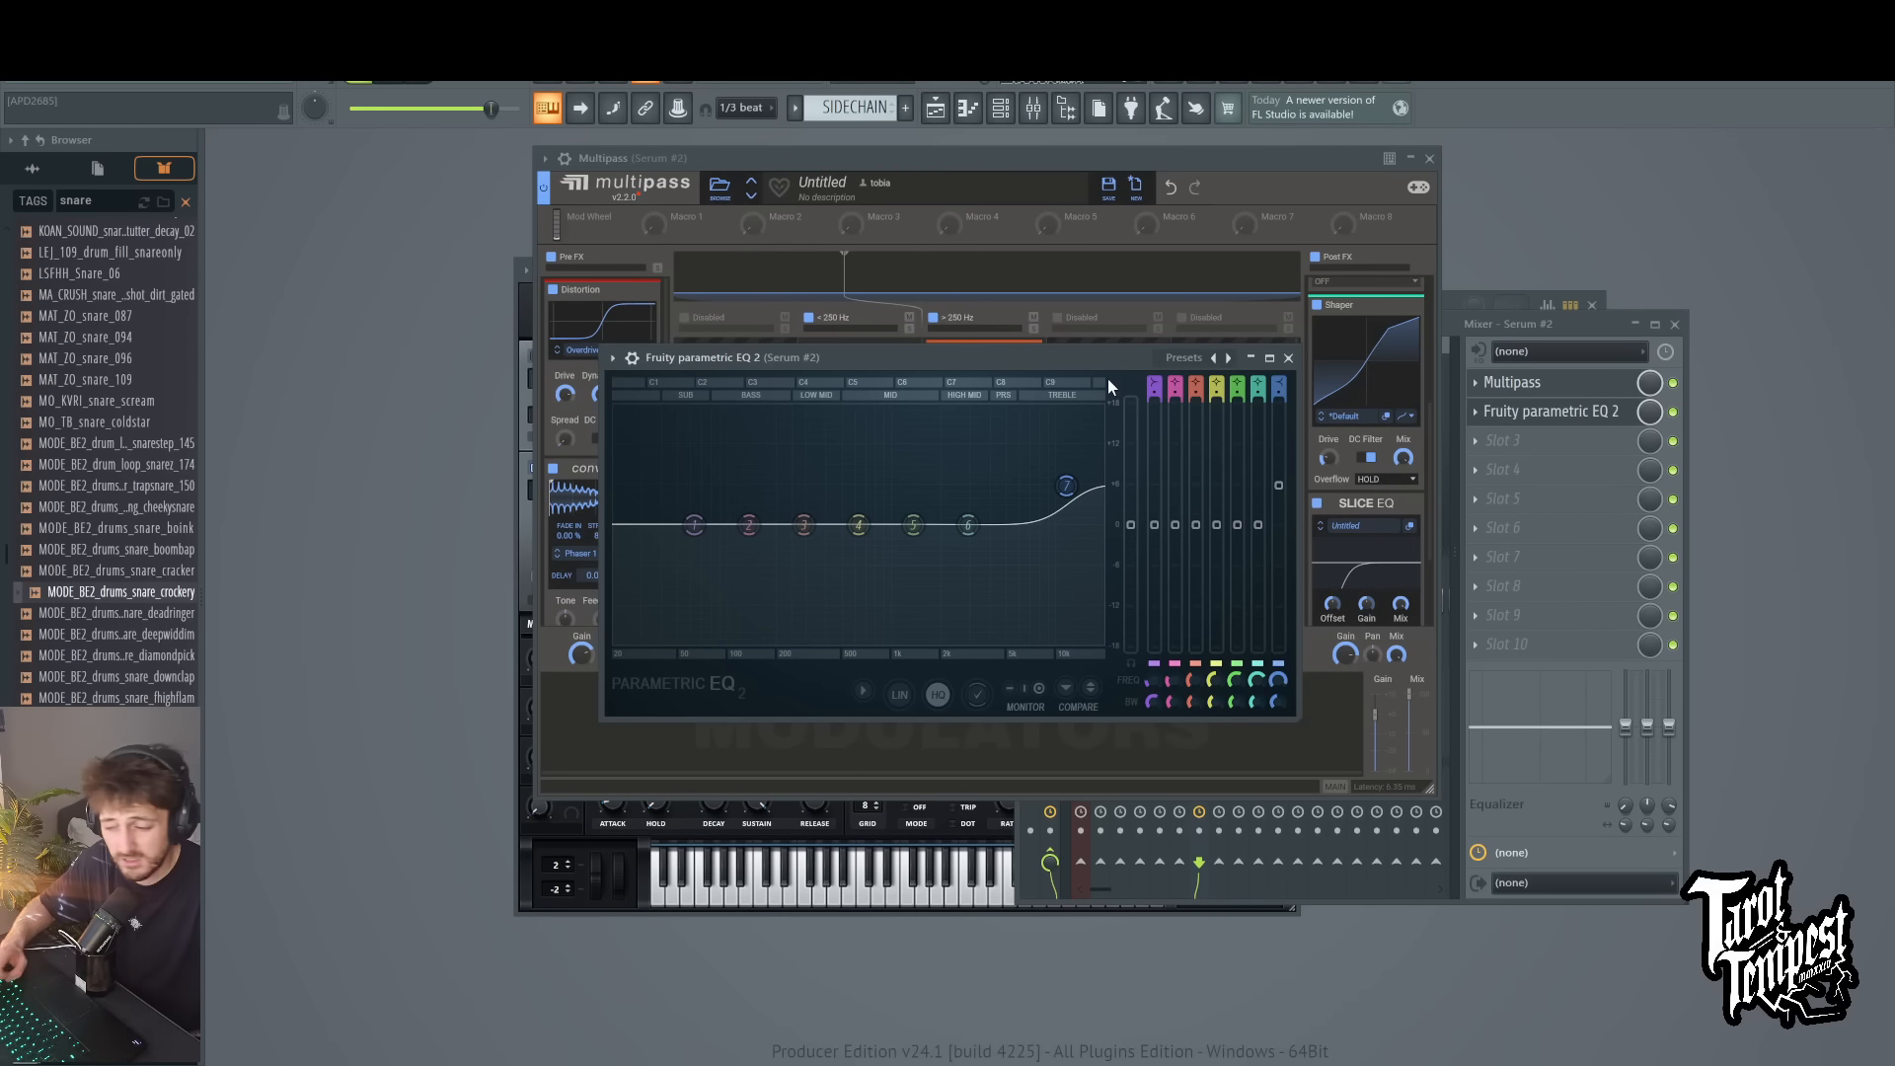
key("v")
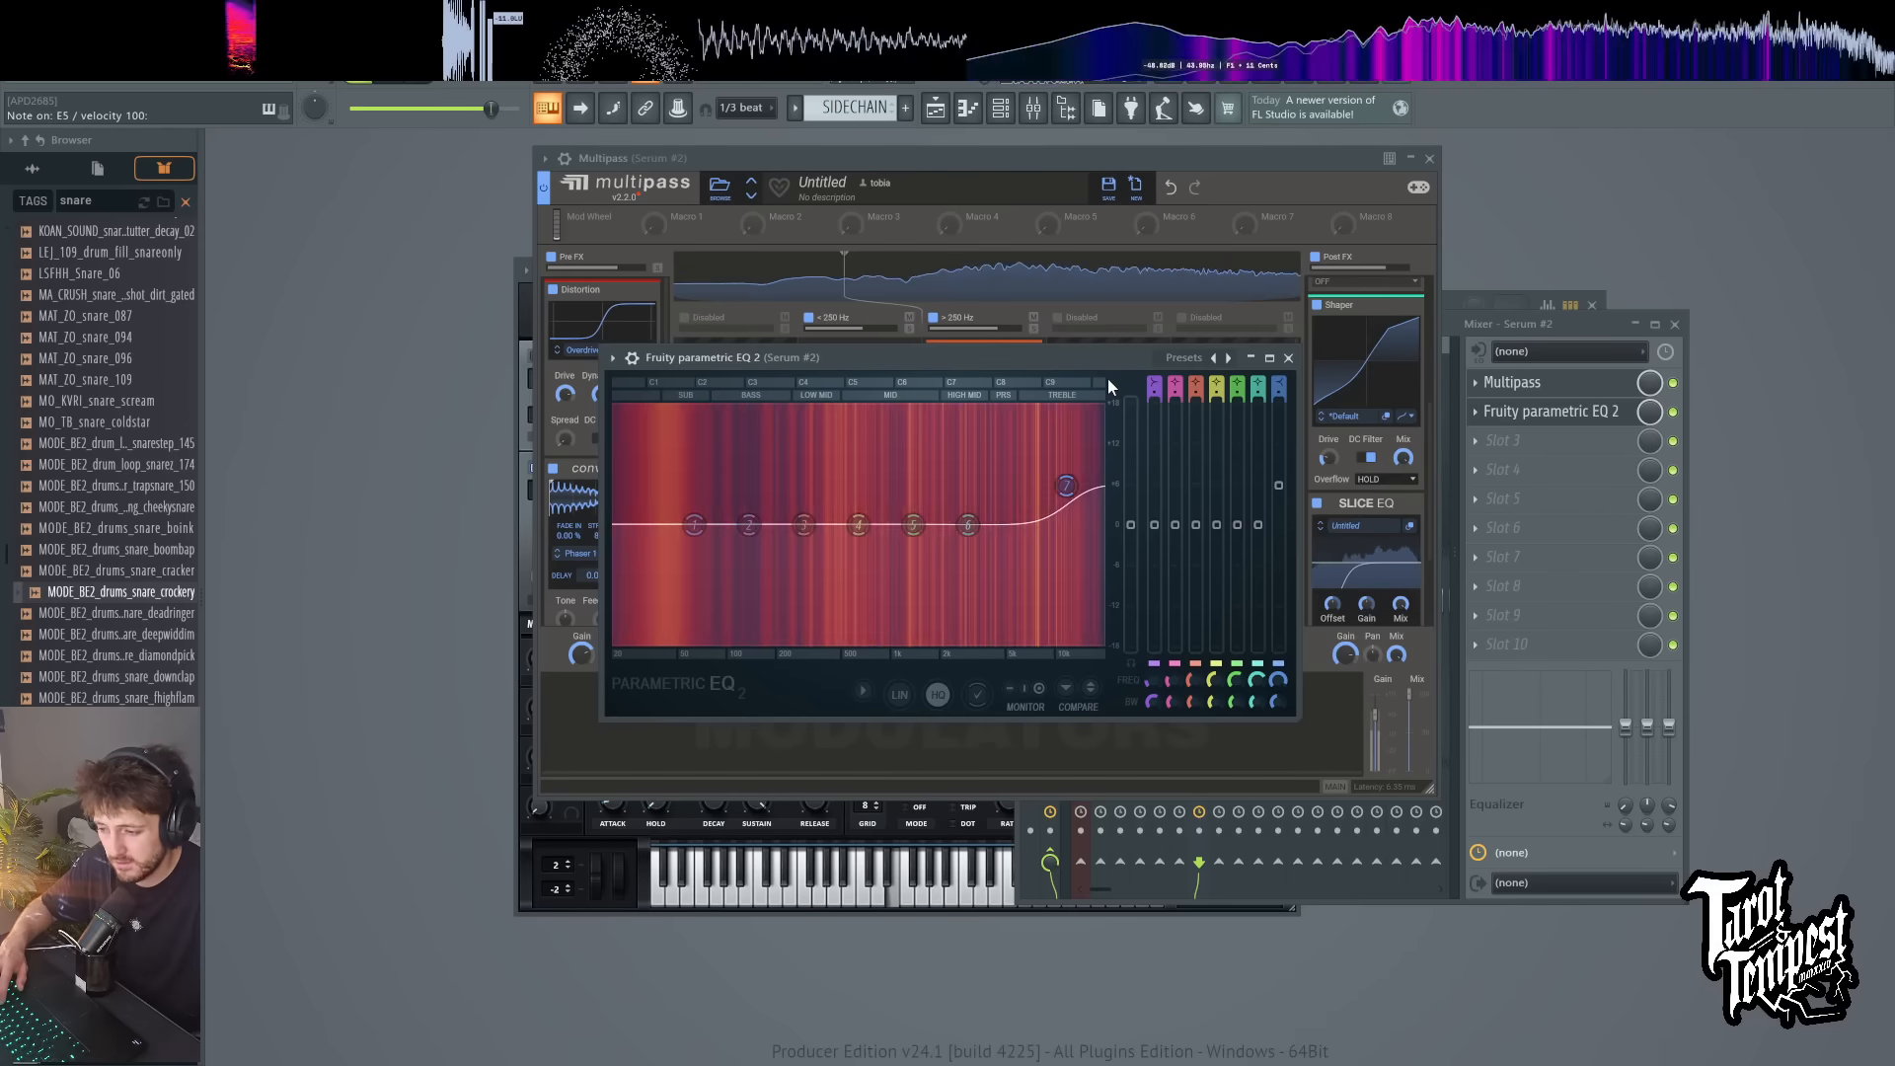
left_click_drag(1066, 485, 1068, 463)
Step: Set Multipass's Frequency Shifter to -130 Hz while playing test notes
left_click(1063, 197)
key("d")
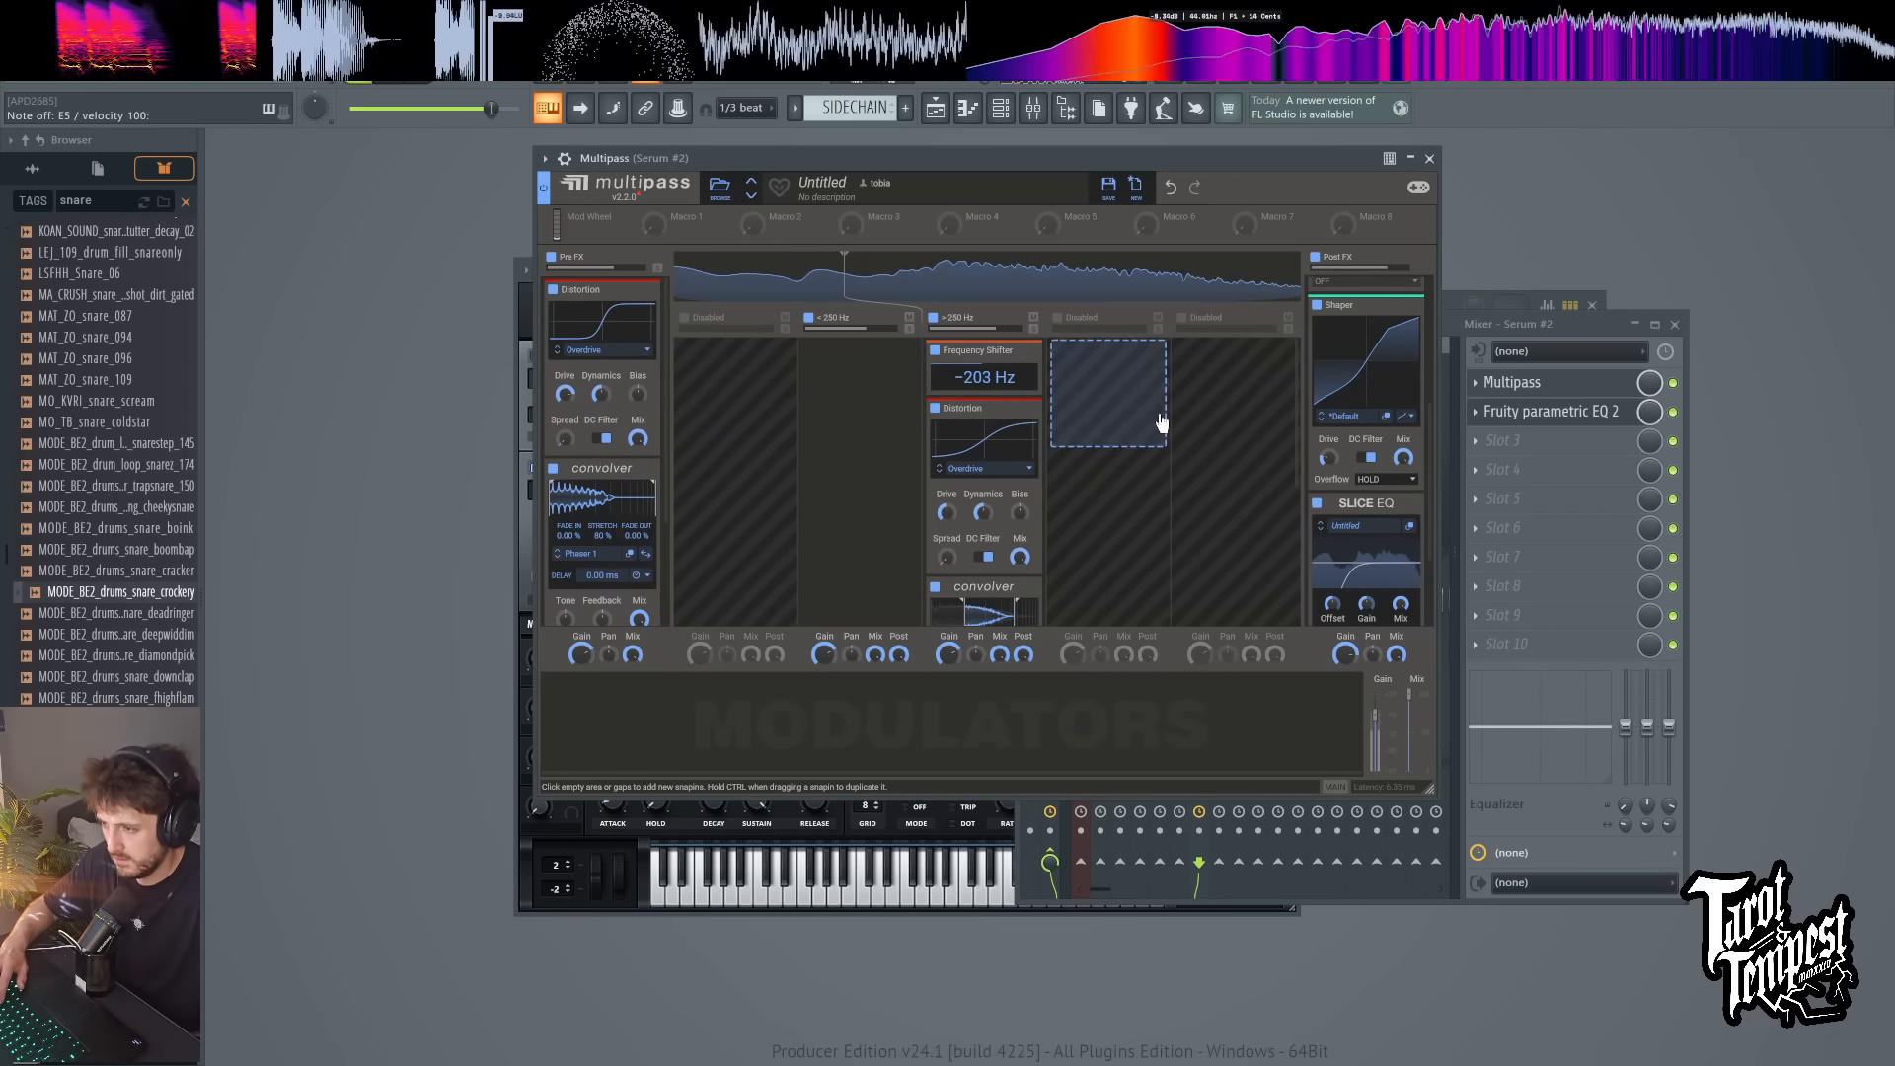
left_click_drag(985, 377, 985, 341)
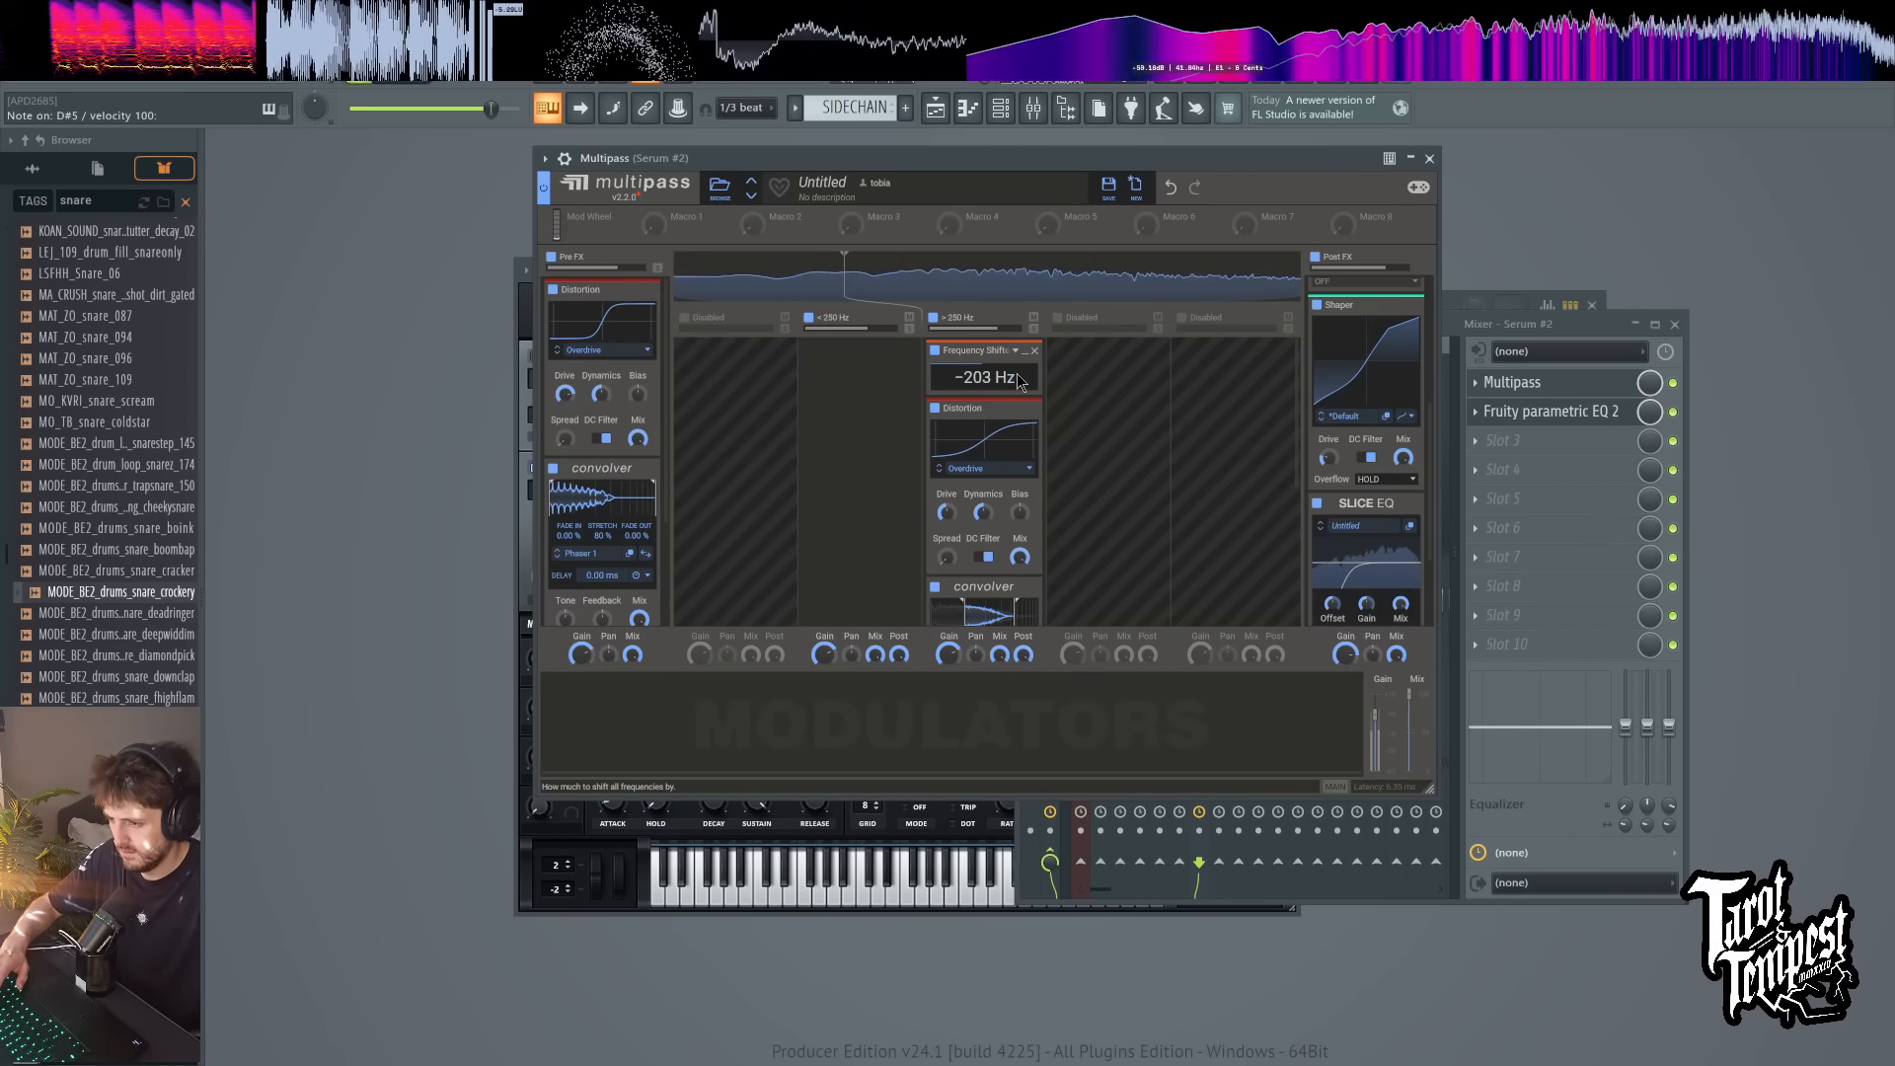
left_click(967, 109)
key("c")
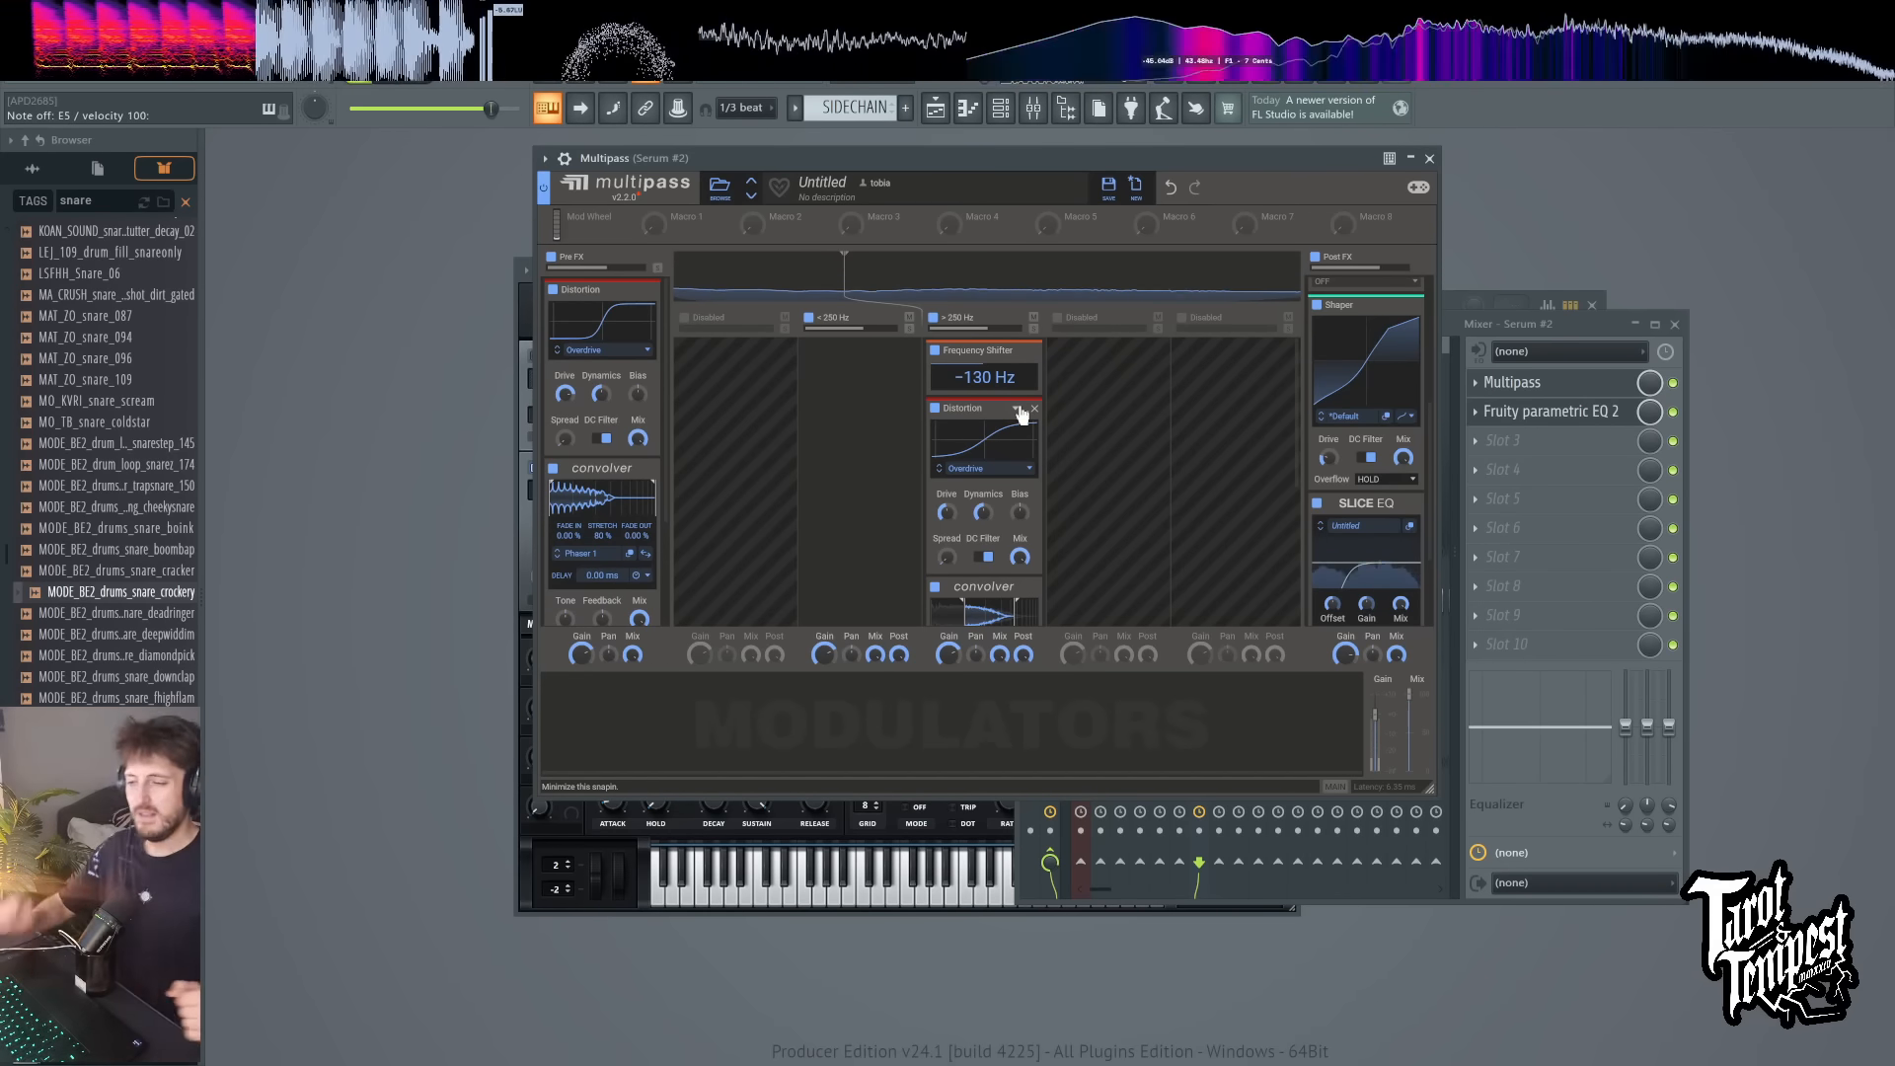
Step: Open Serum #2 from the channel rack and enable the EQ in its effects
left_click(1000, 108)
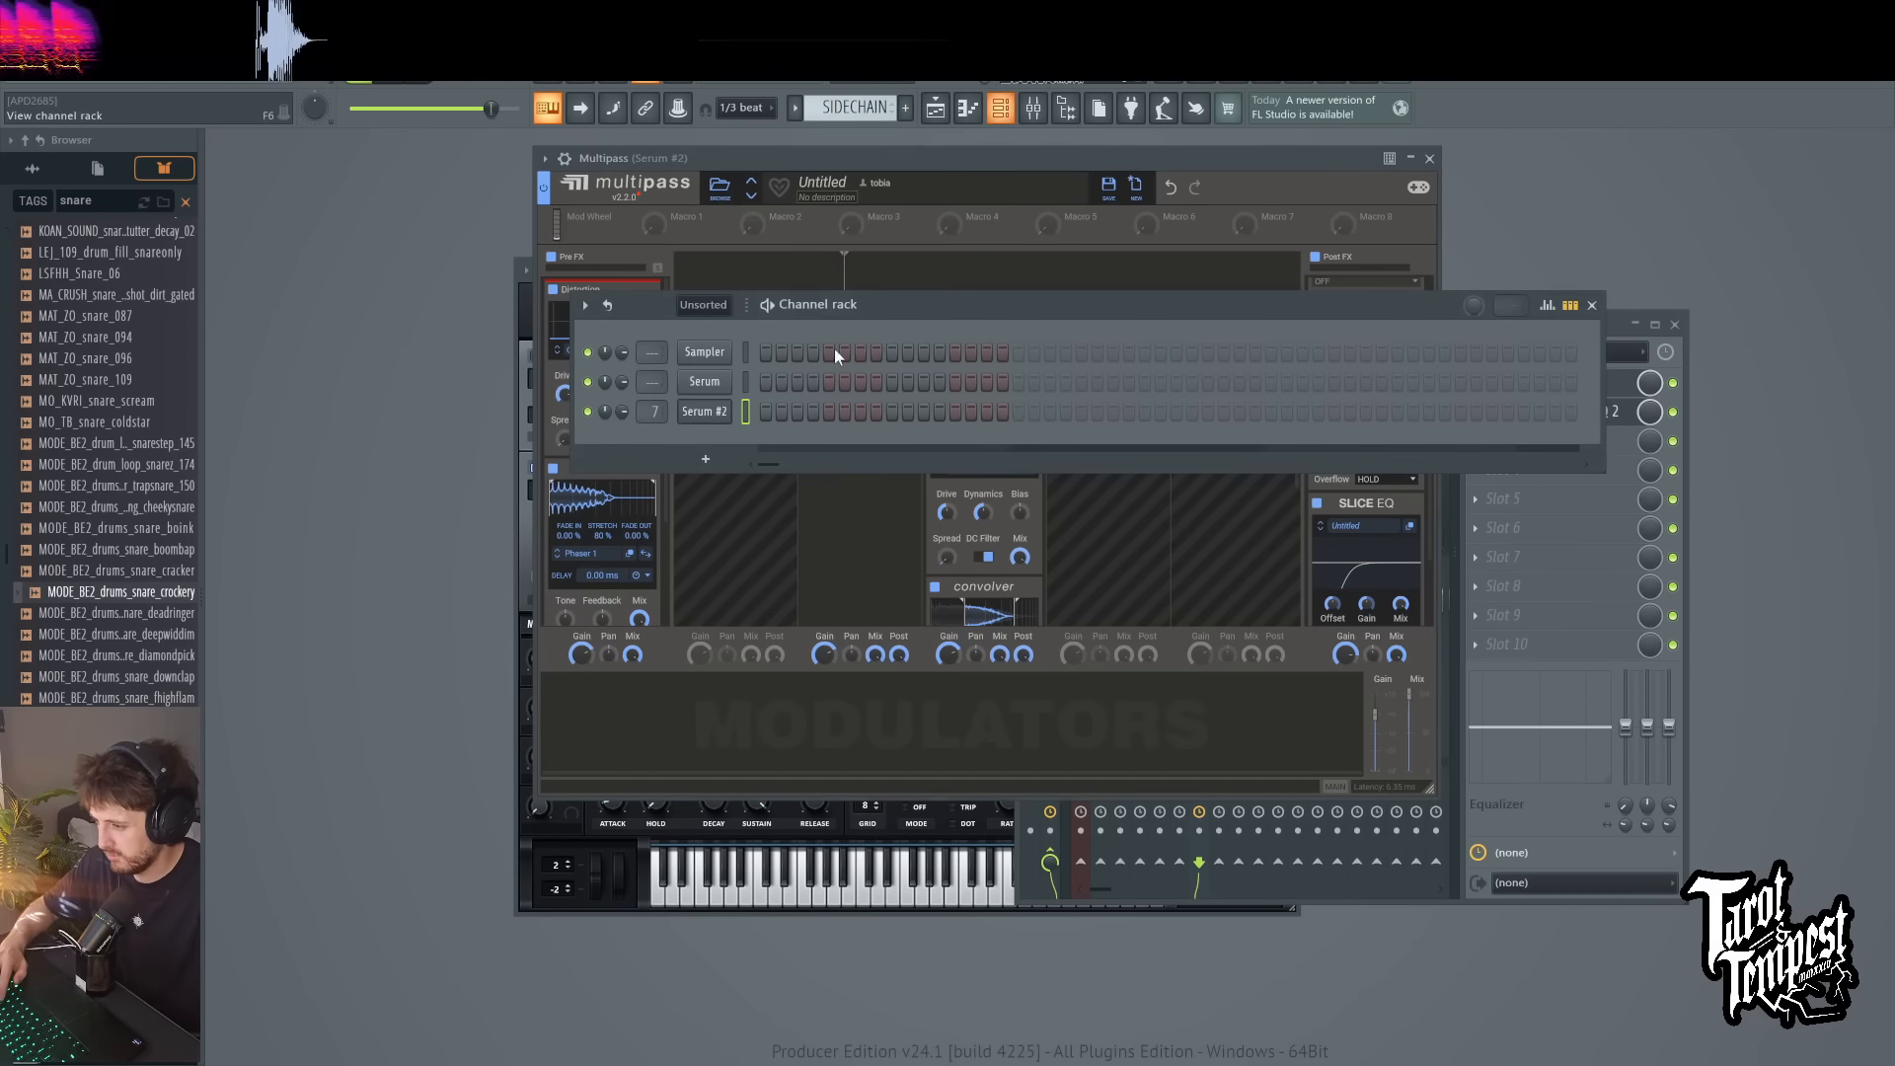
left_click(701, 413)
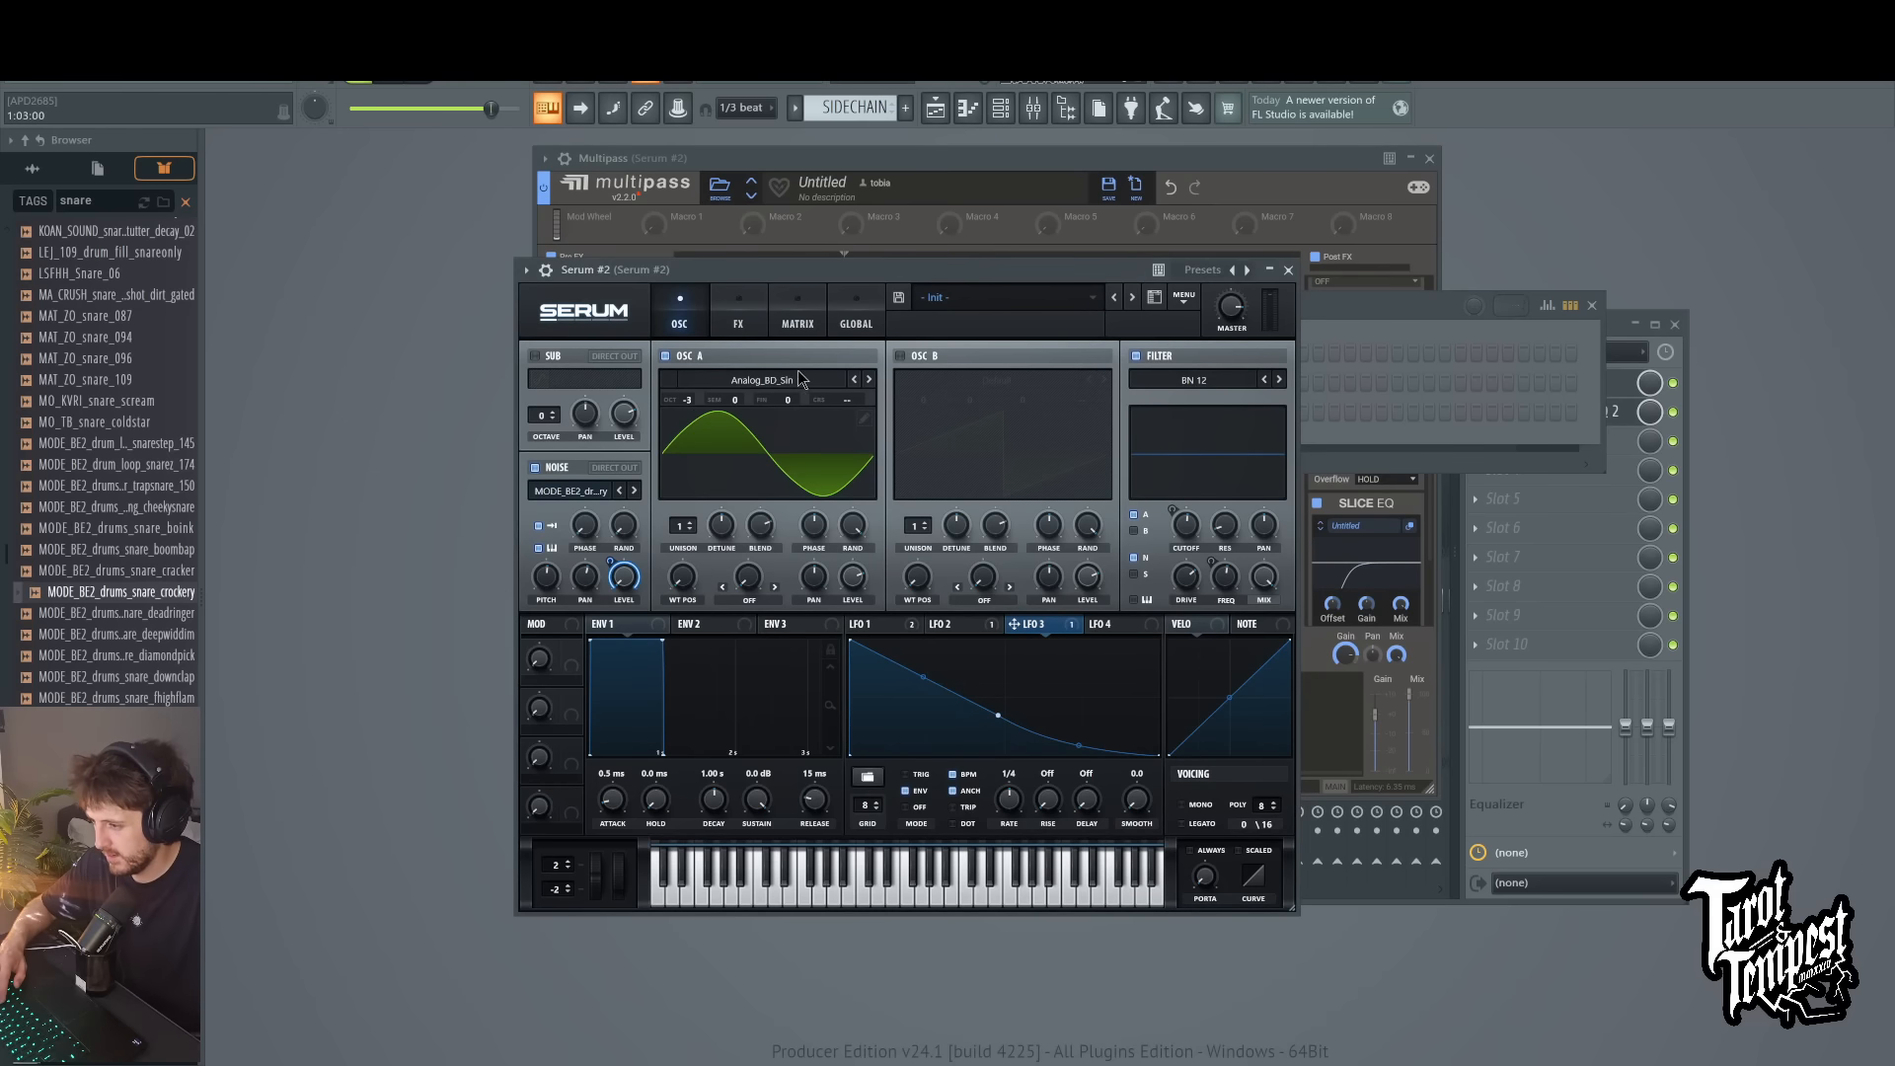
left_click(743, 325)
left_click(540, 568)
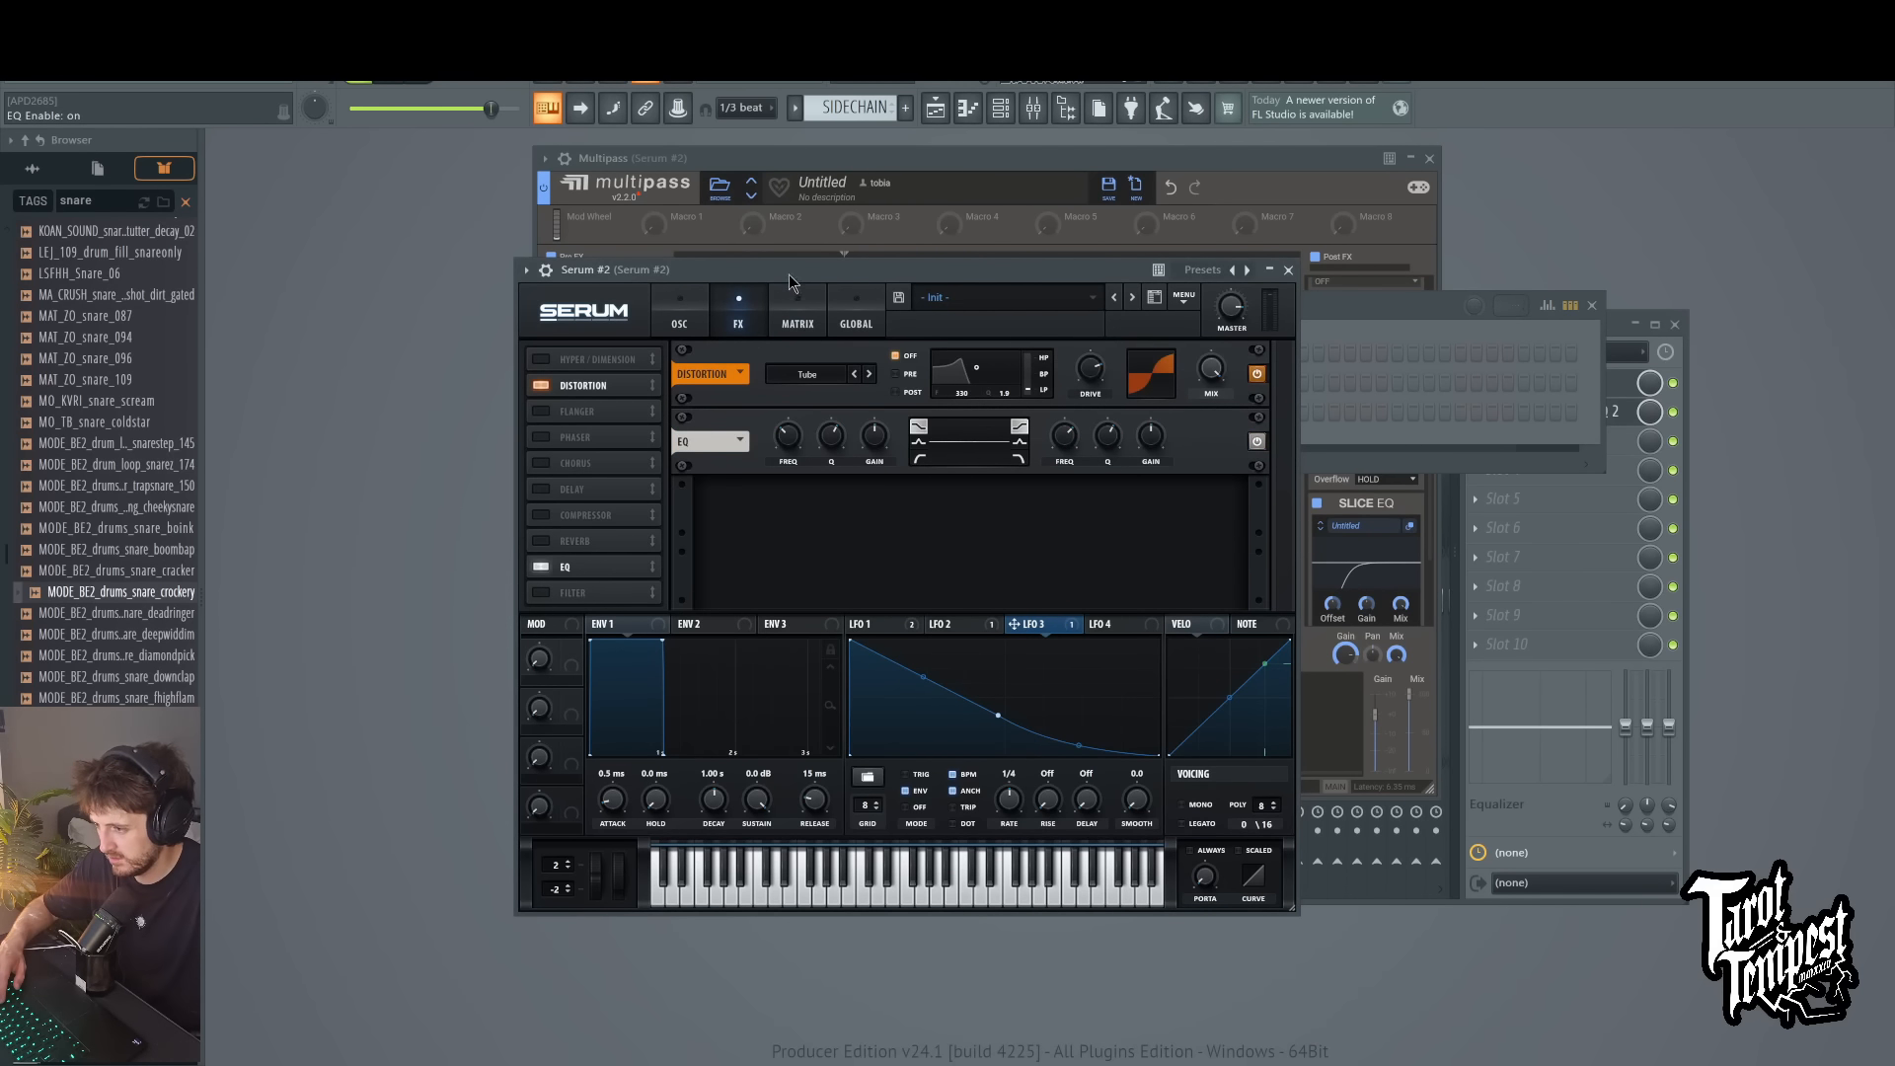
Step: Boost the first band of Serum's EQ and adjust its frequency while playing test notes
mouse_move(882, 440)
left_mouse_down()
mouse_move(877, 414)
mouse_move(787, 428)
mouse_move(868, 428)
left_mouse_up()
key("e")
key("e")
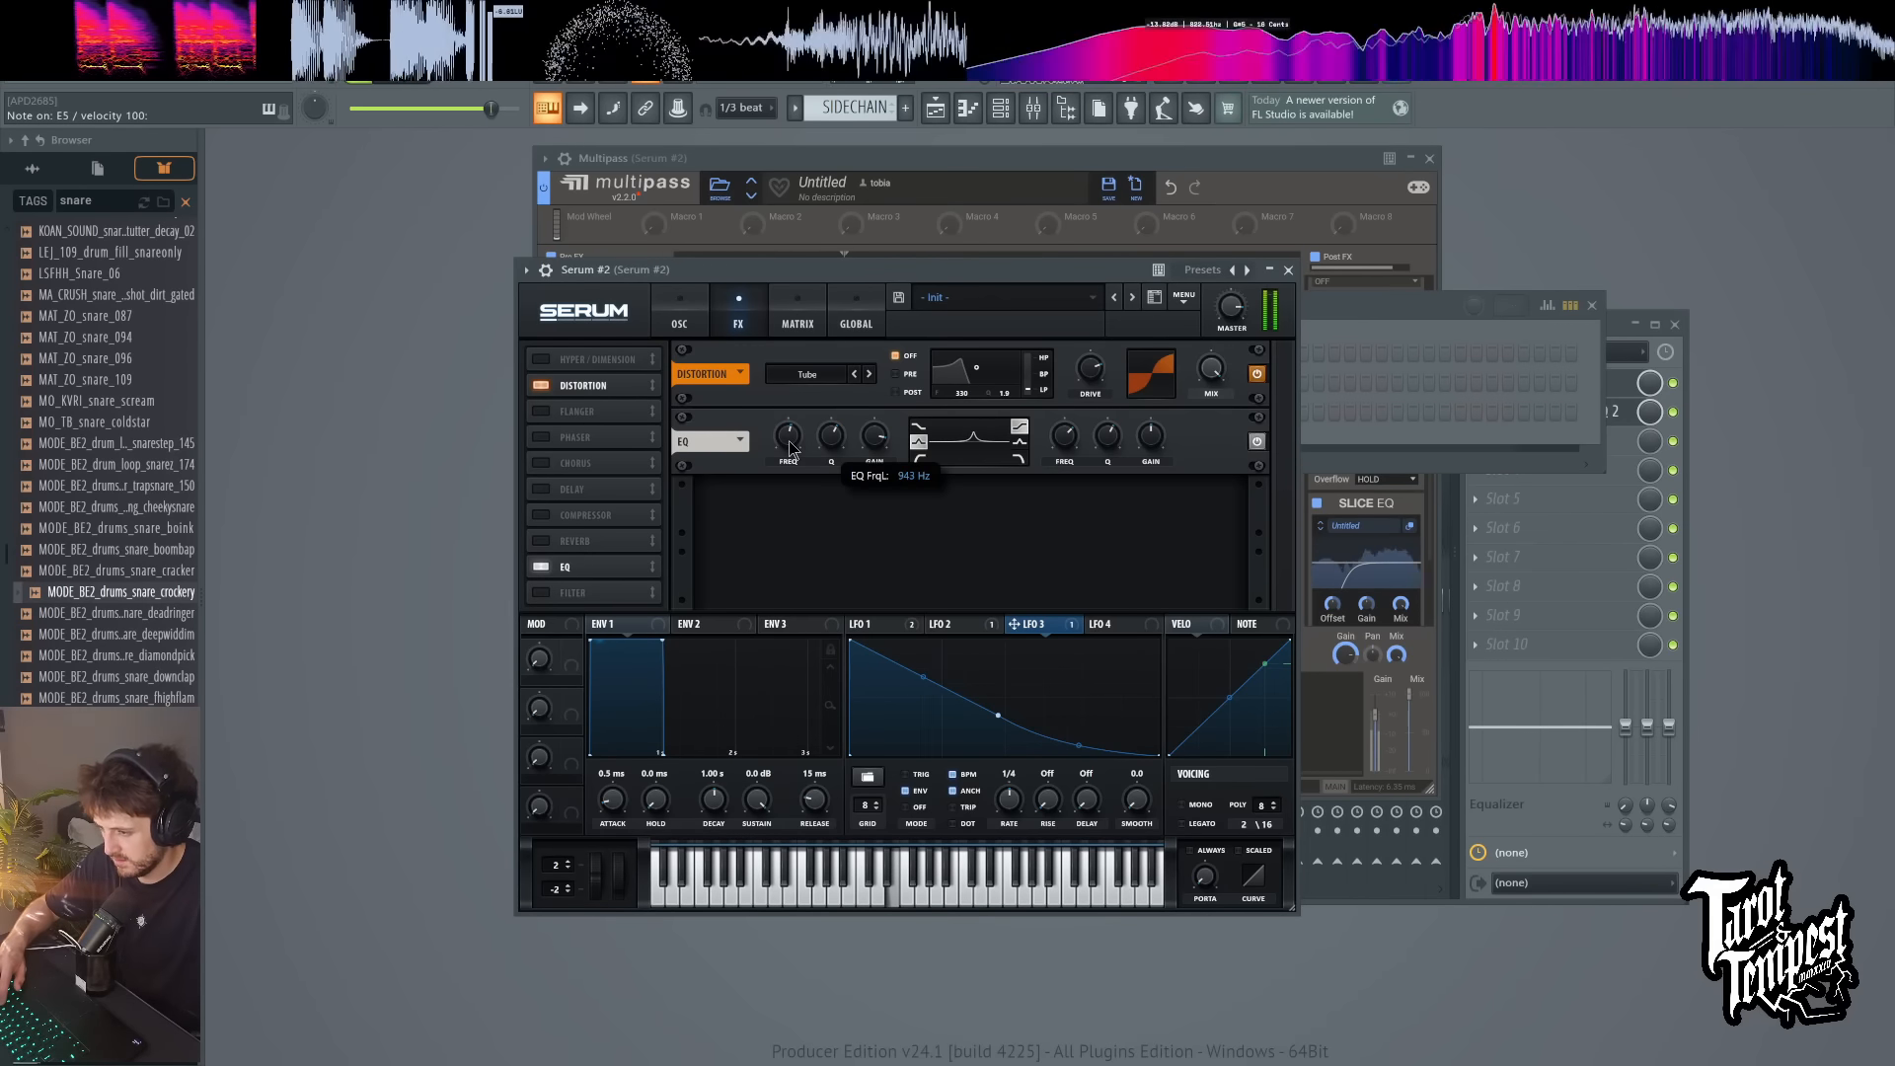
key("3")
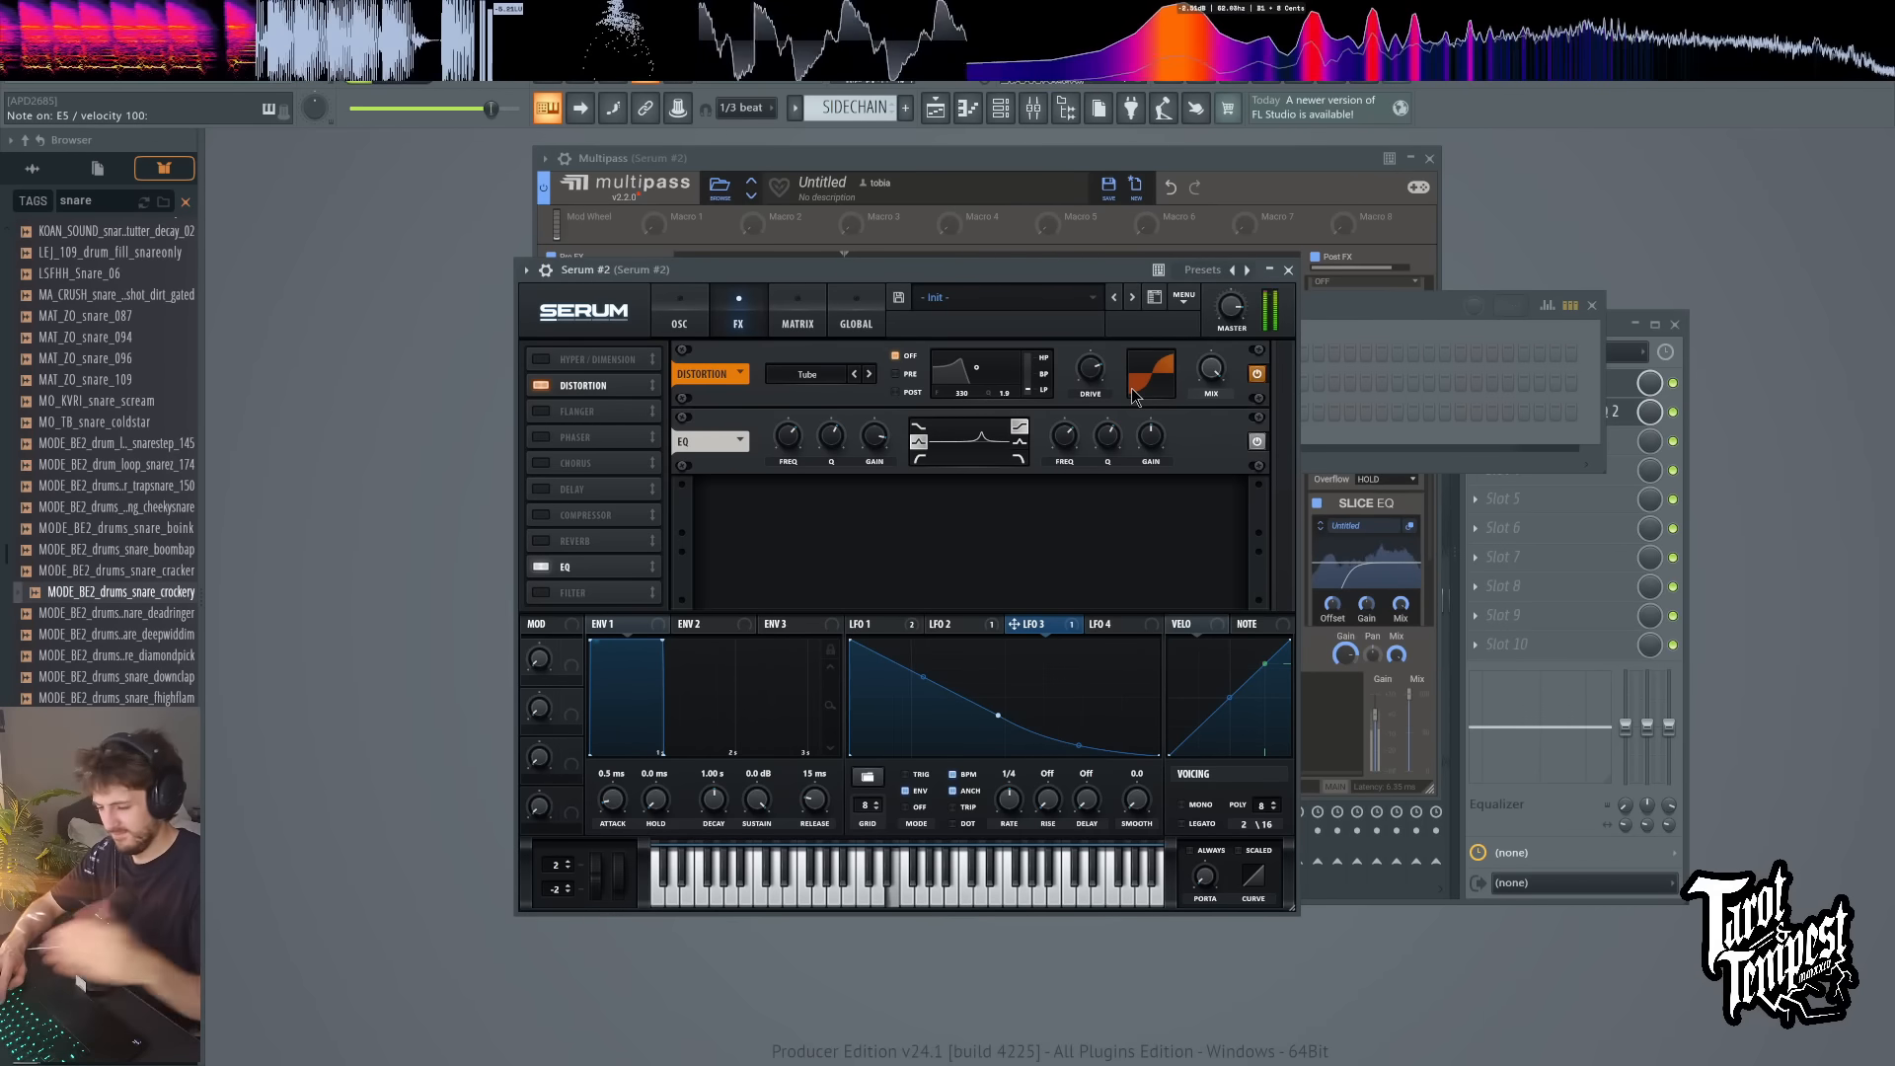
key("3")
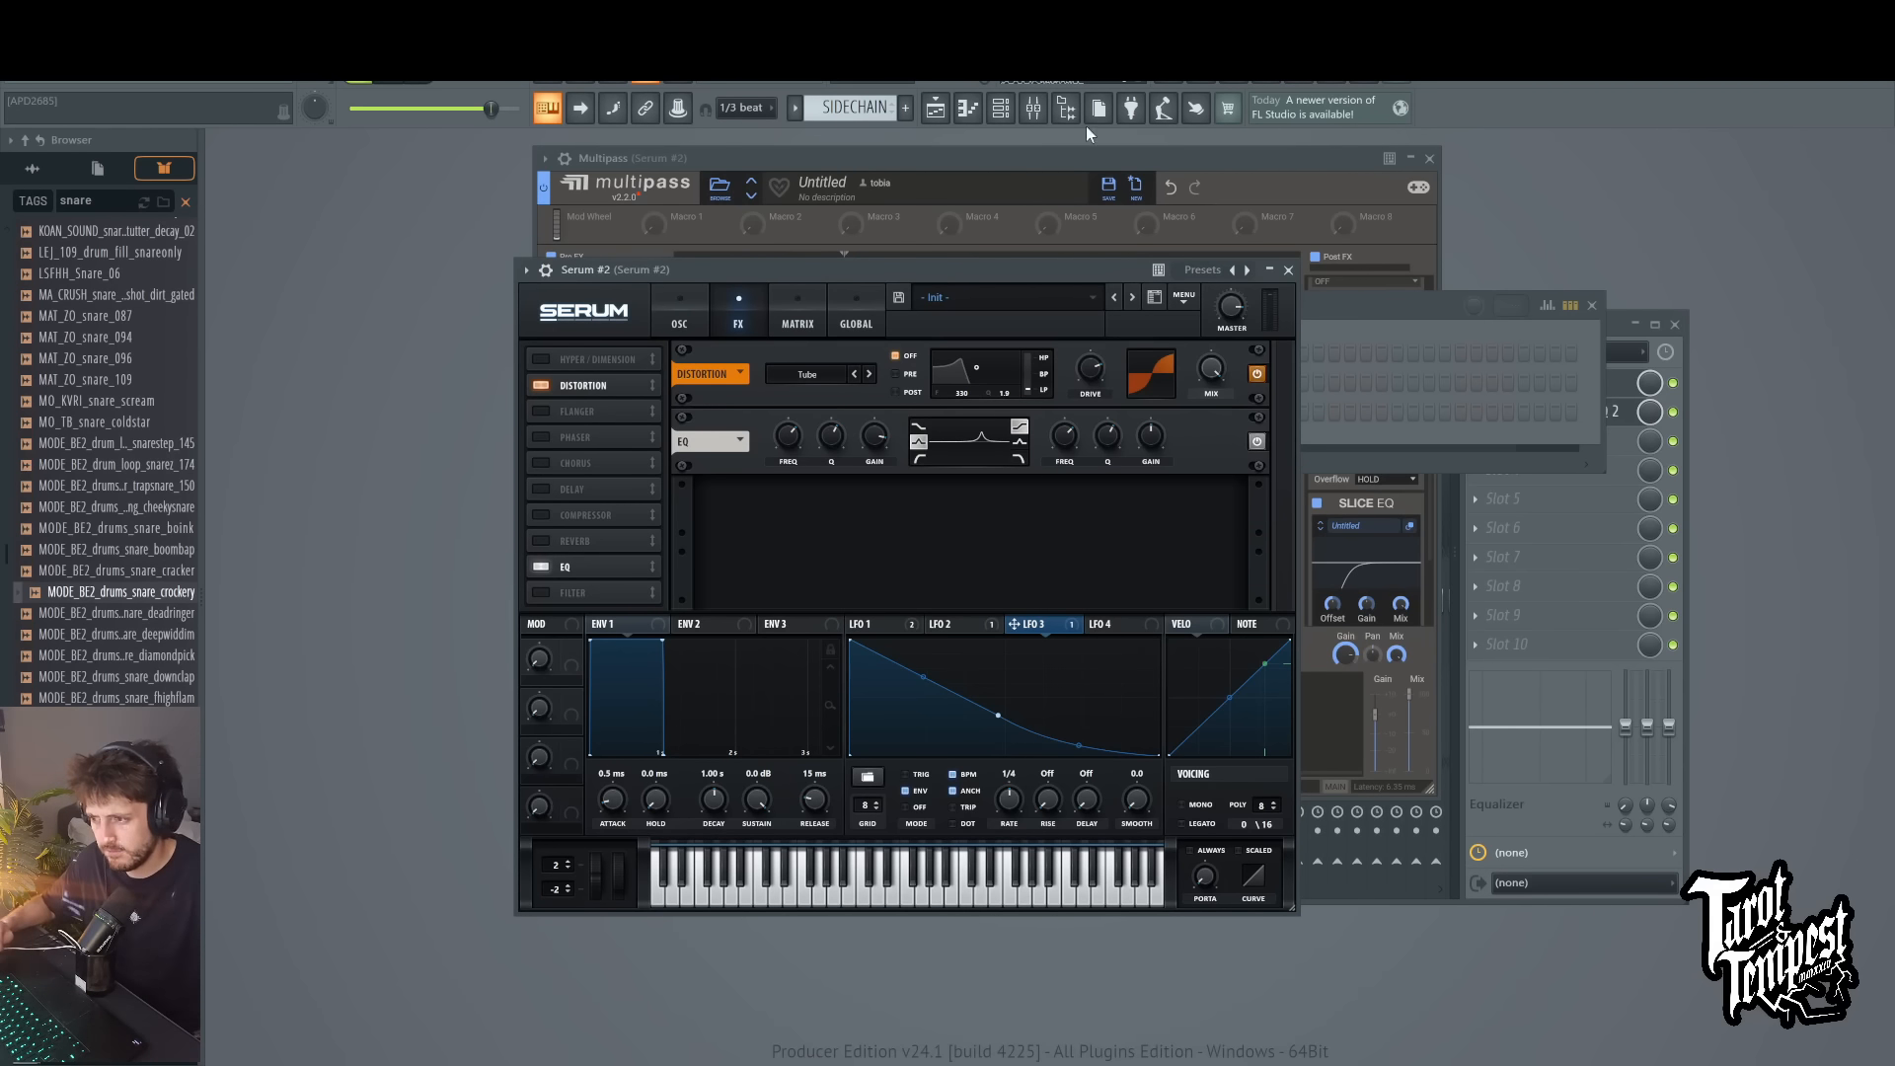
Step: Reopen Serum #2 from the channel rack, load the YMV4.5 preset, and move its window aside
left_click(1000, 107)
left_click(724, 415)
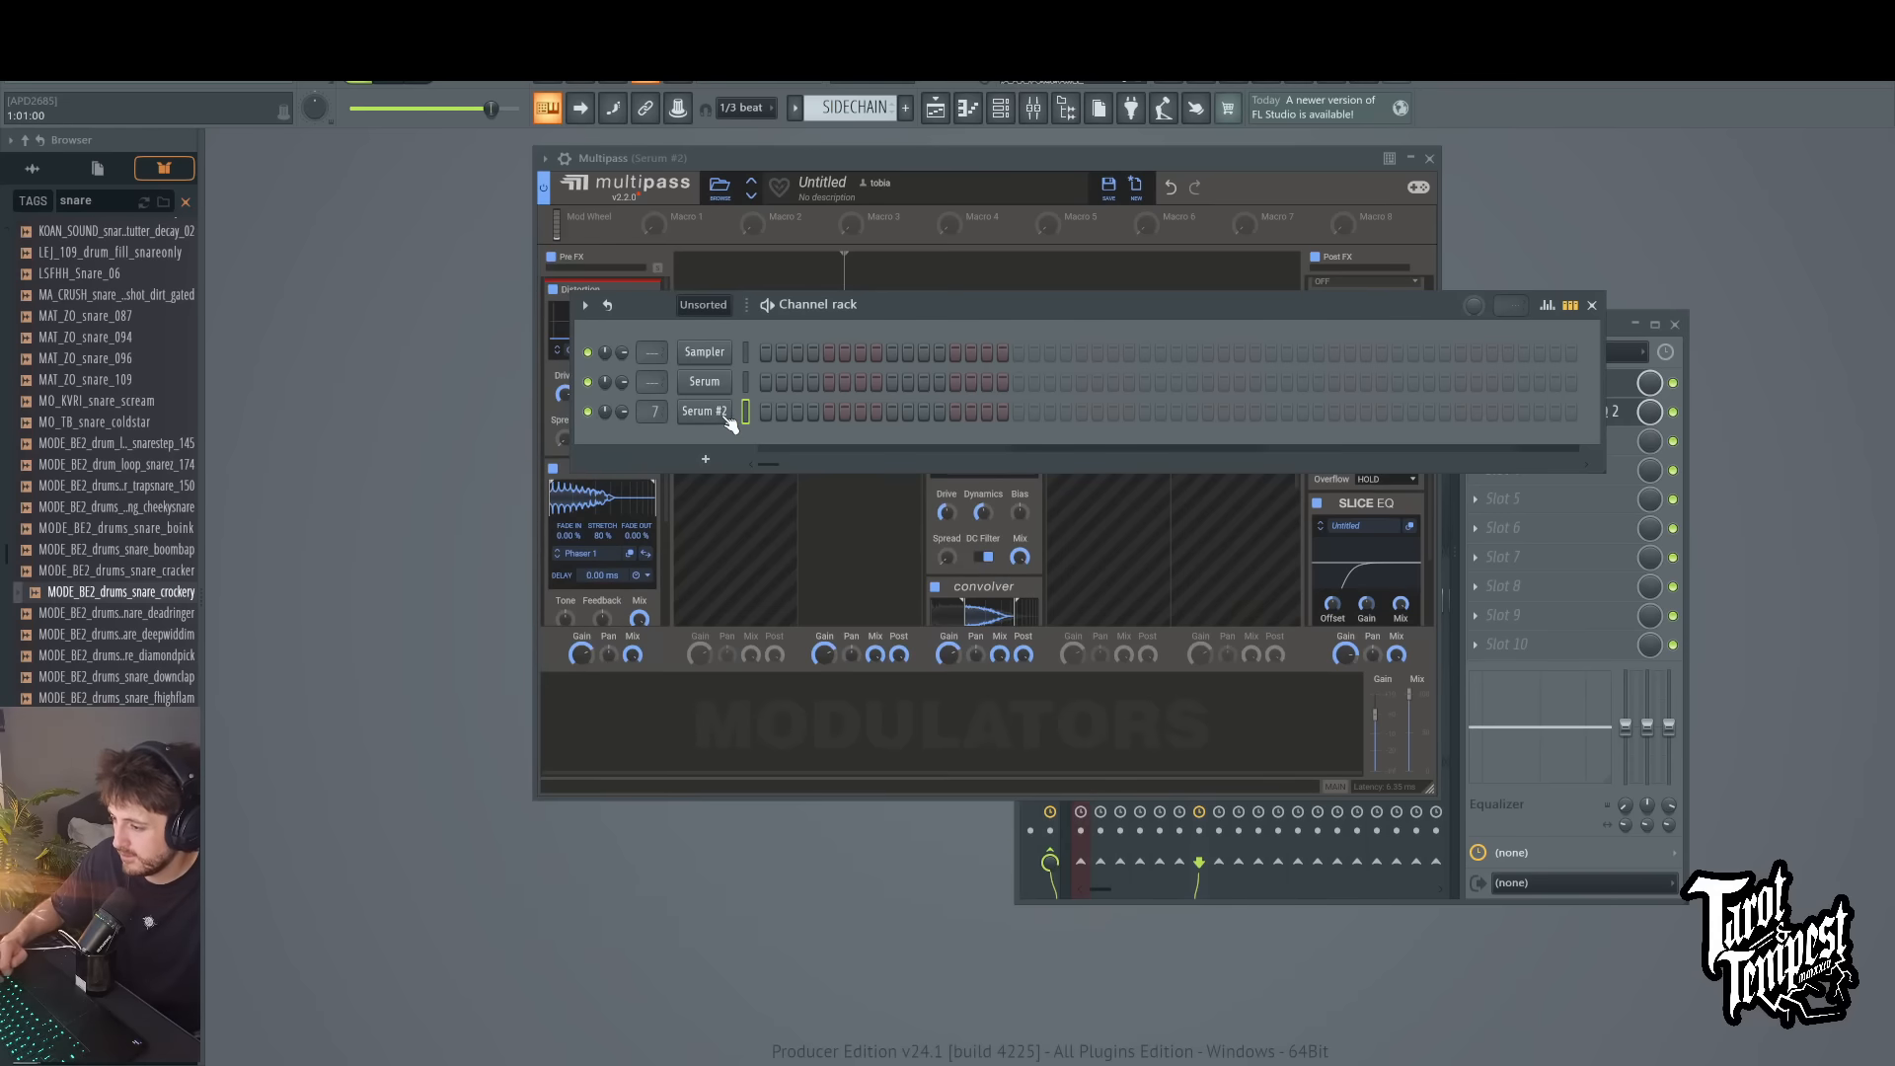
left_click(725, 415)
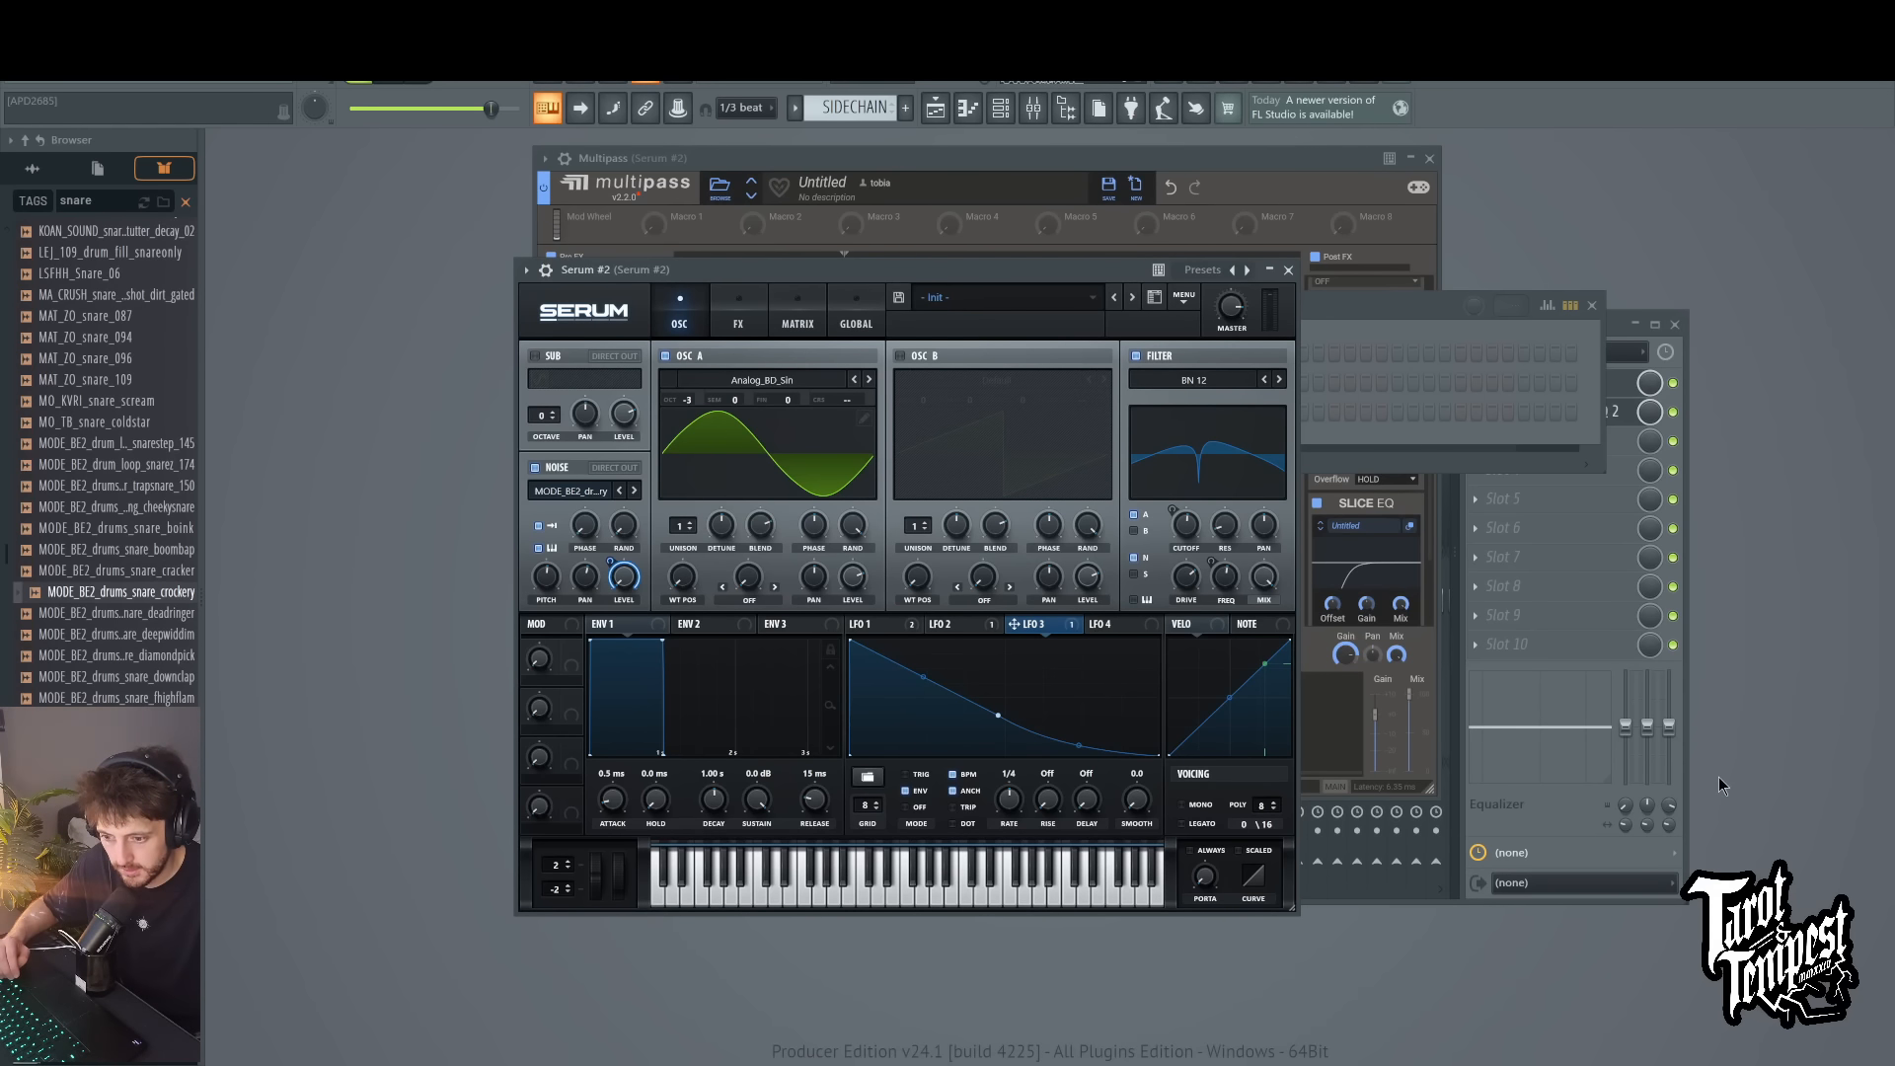
left_click_drag(1046, 274, 708, 246)
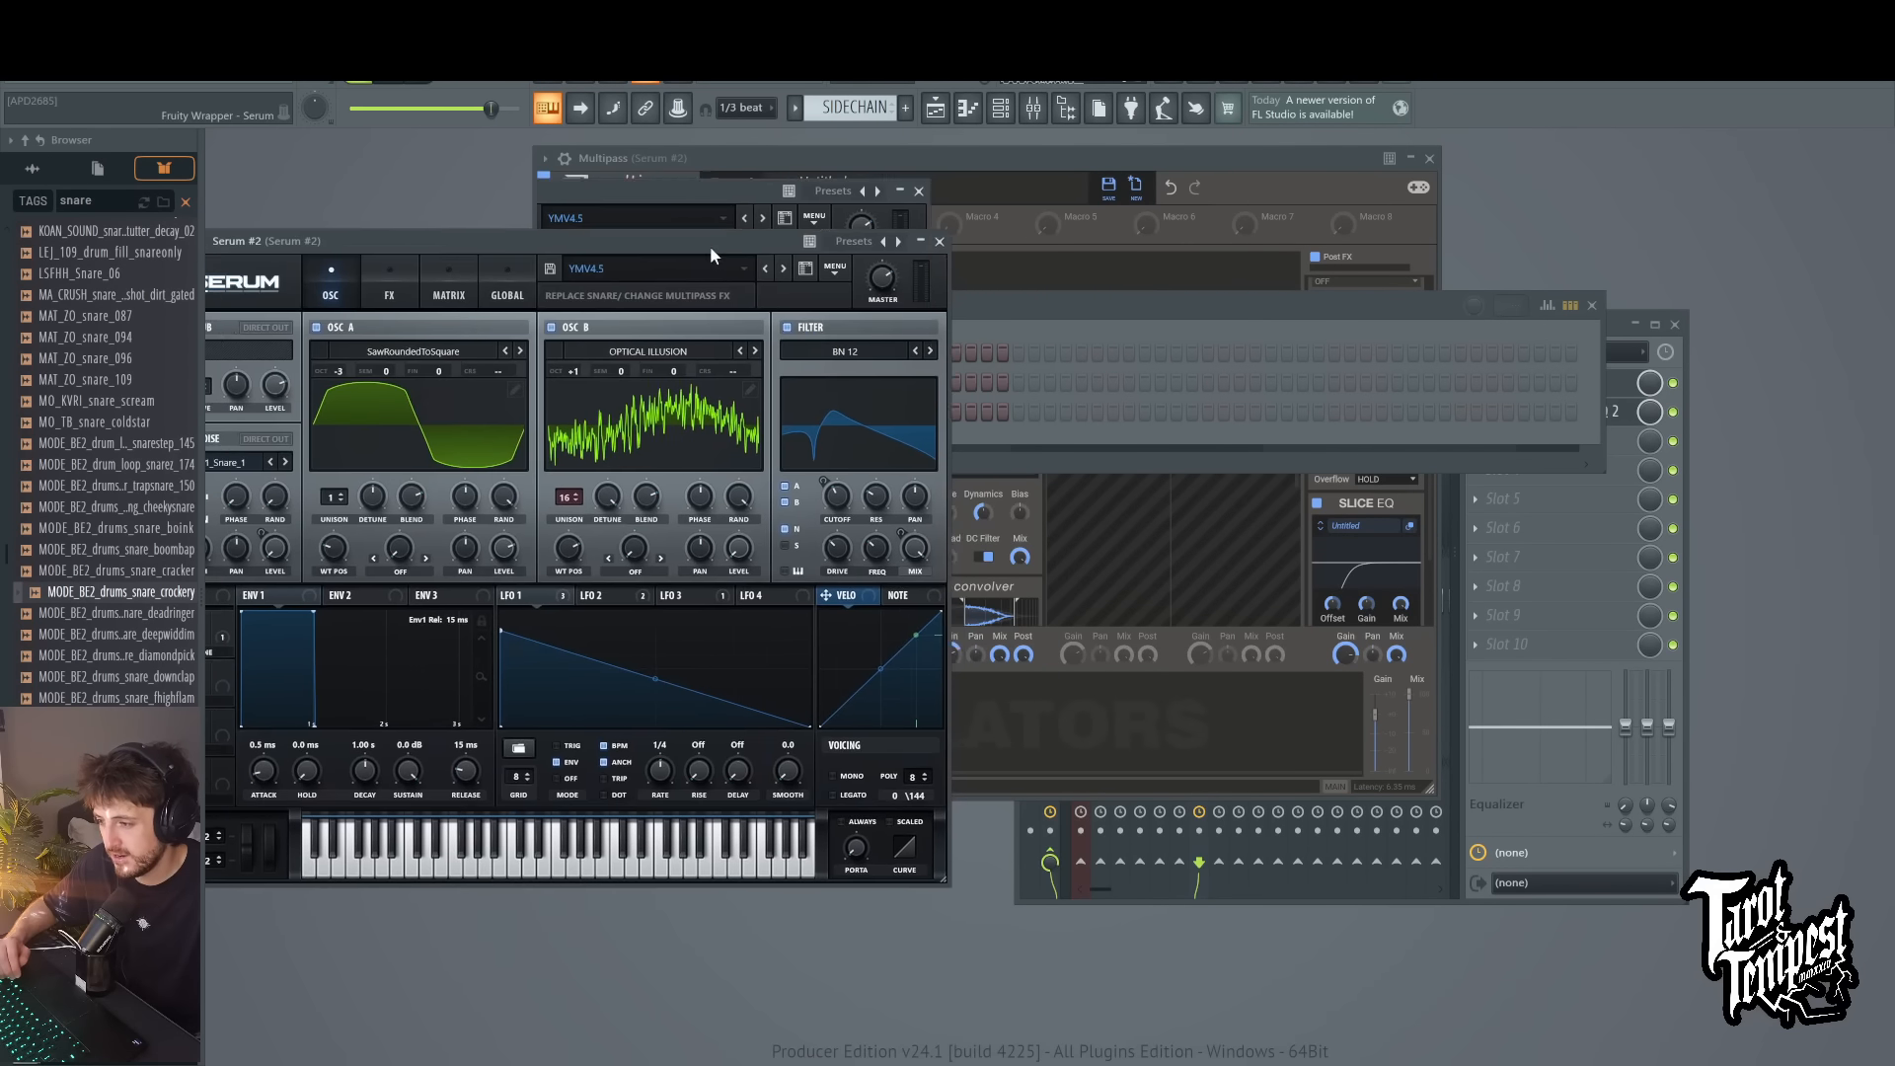
left_click(734, 257)
Step: Load the YMV4.5 preset in Multipass from the GUNS folder of GUNS FOR THE UNHOLY4.5
left_click(719, 186)
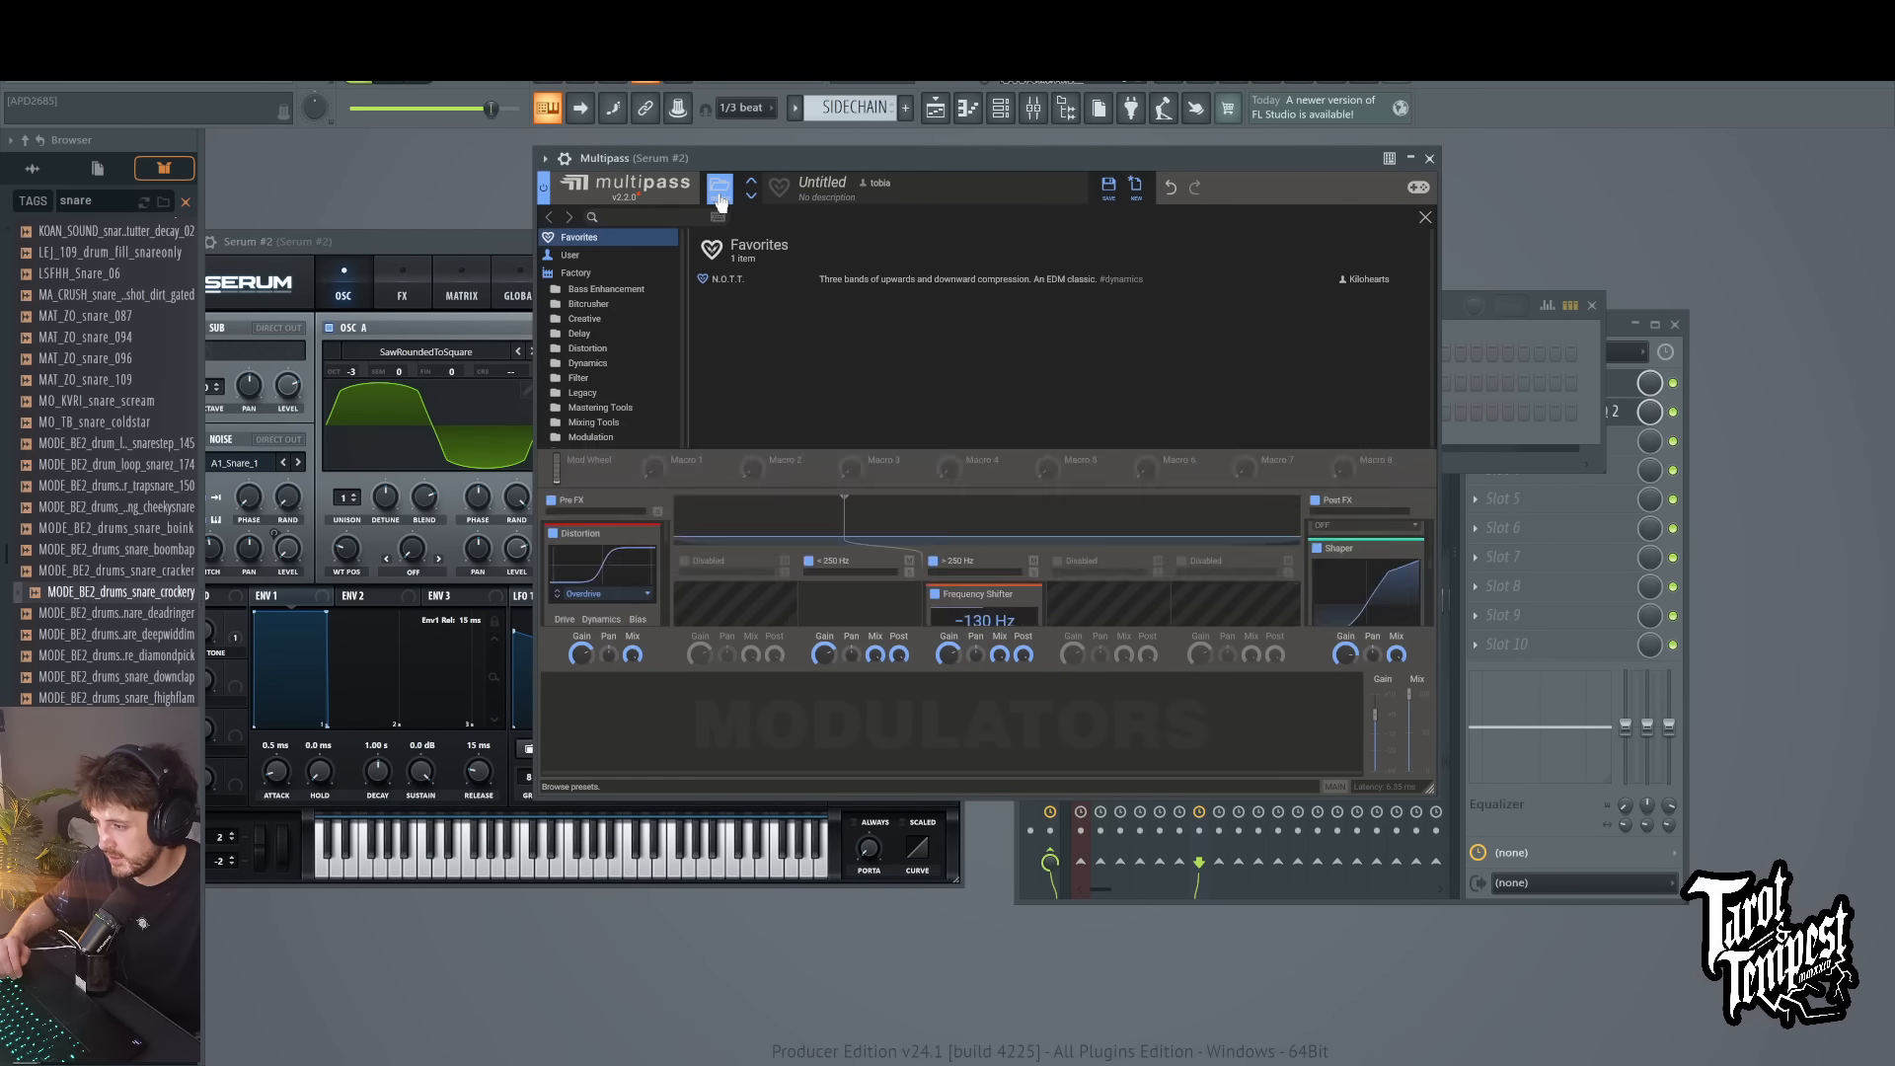
left_click(594, 254)
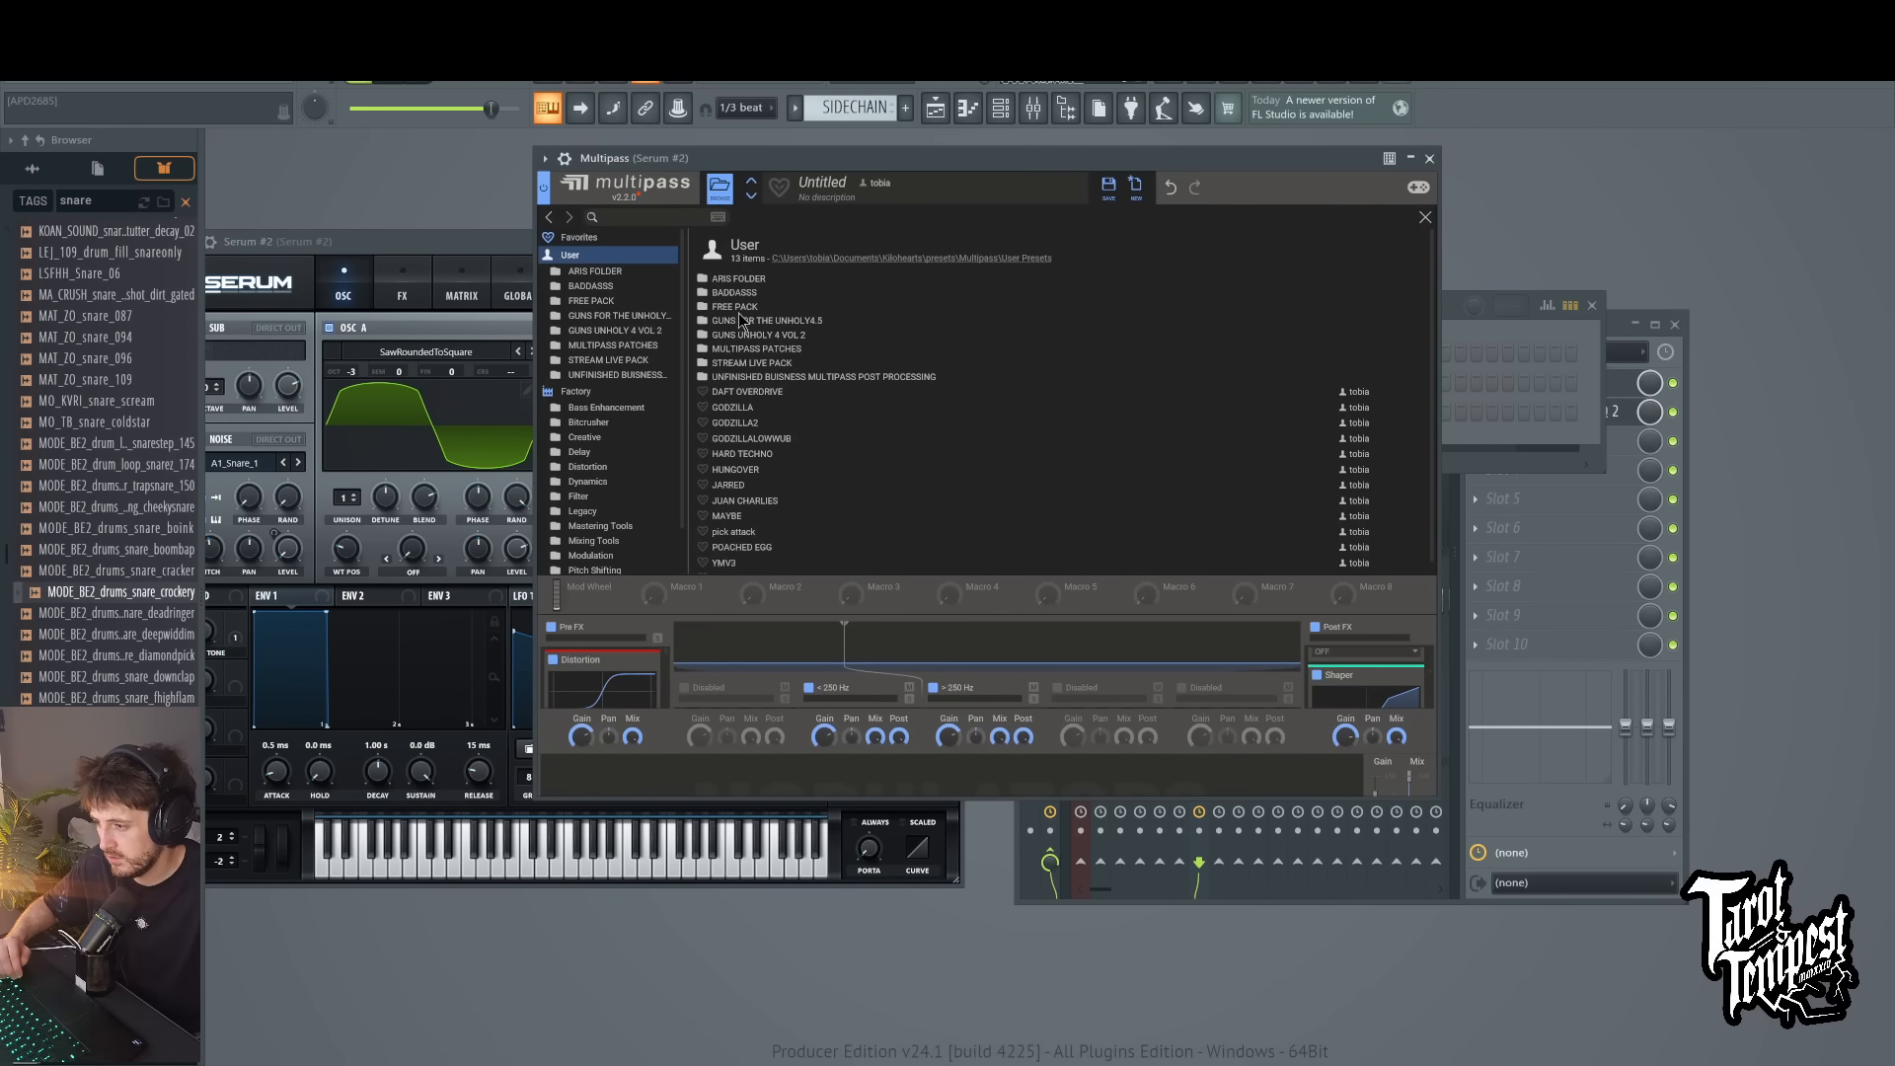
double_click(771, 321)
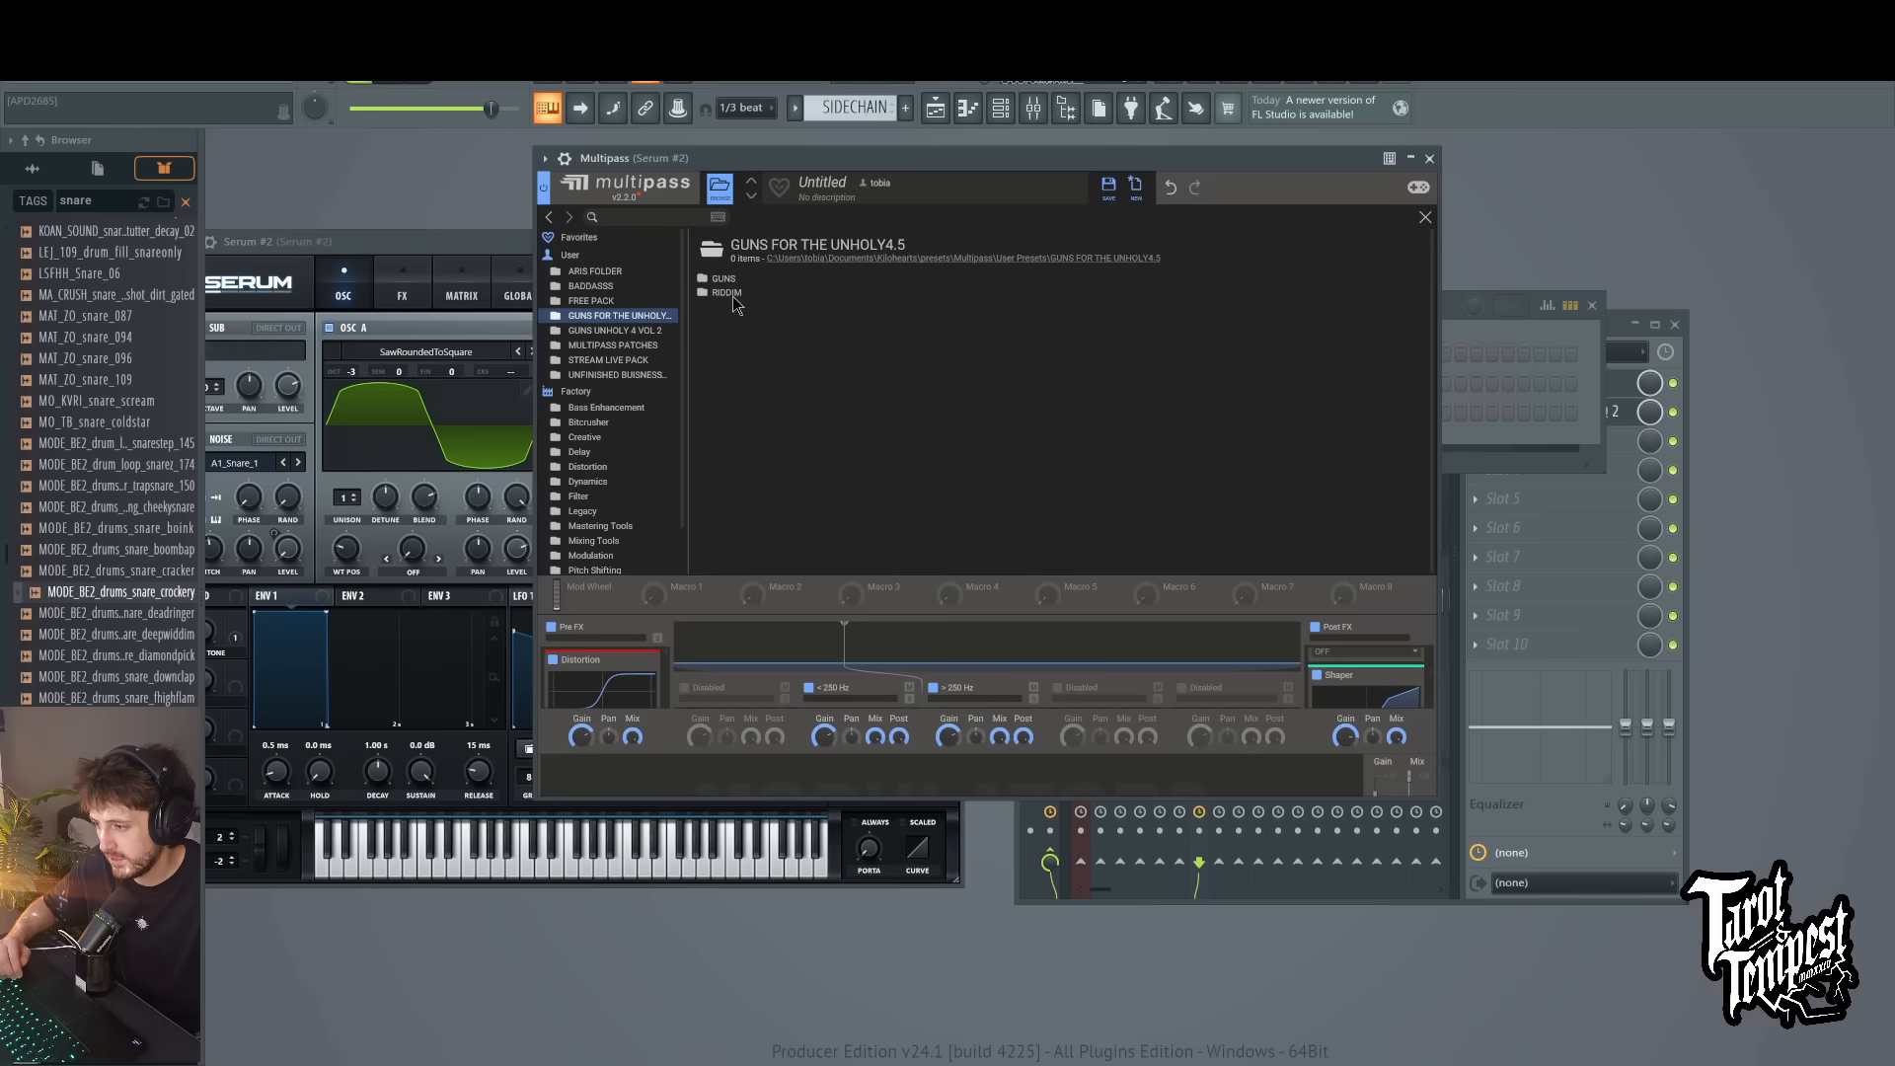
double_click(712, 278)
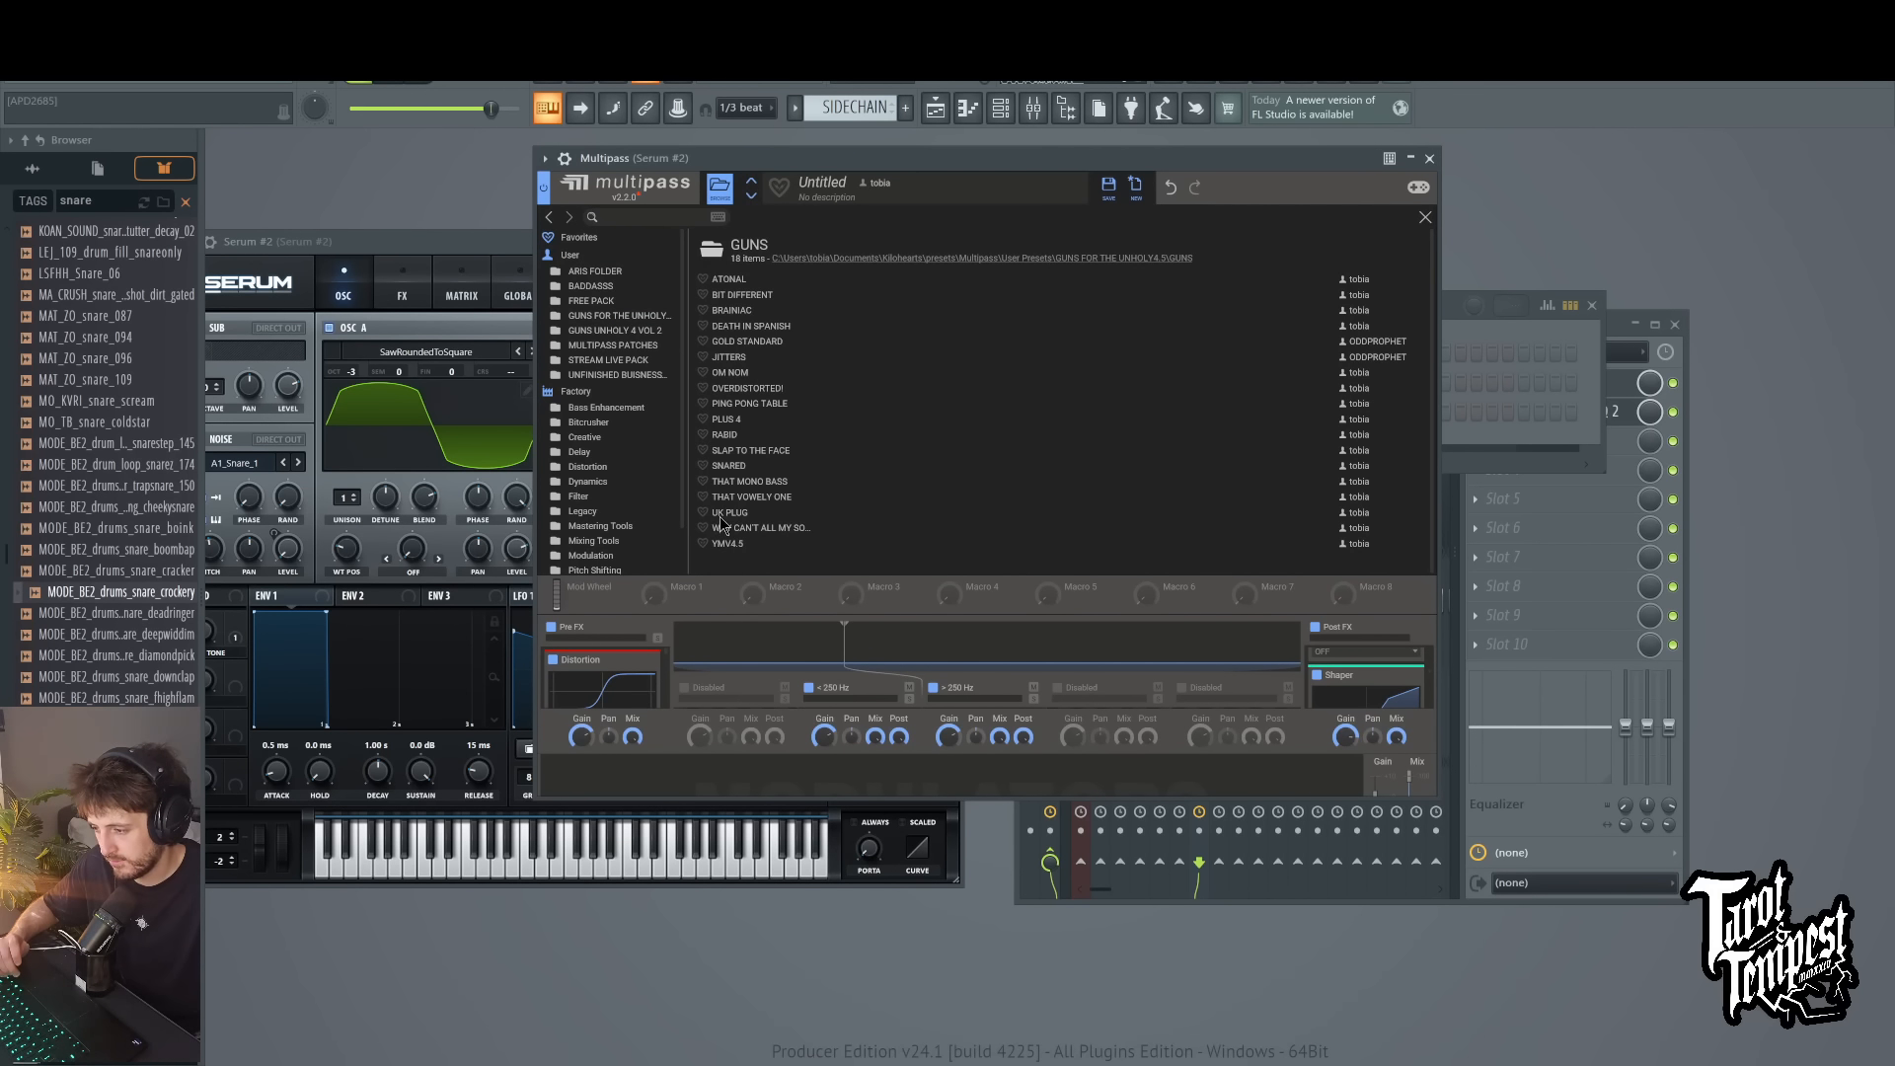
left_click(736, 543)
Step: Arrange the Serum #2 and Multipass windows side by side
left_click_drag(865, 160, 1270, 204)
left_click_drag(544, 229, 603, 211)
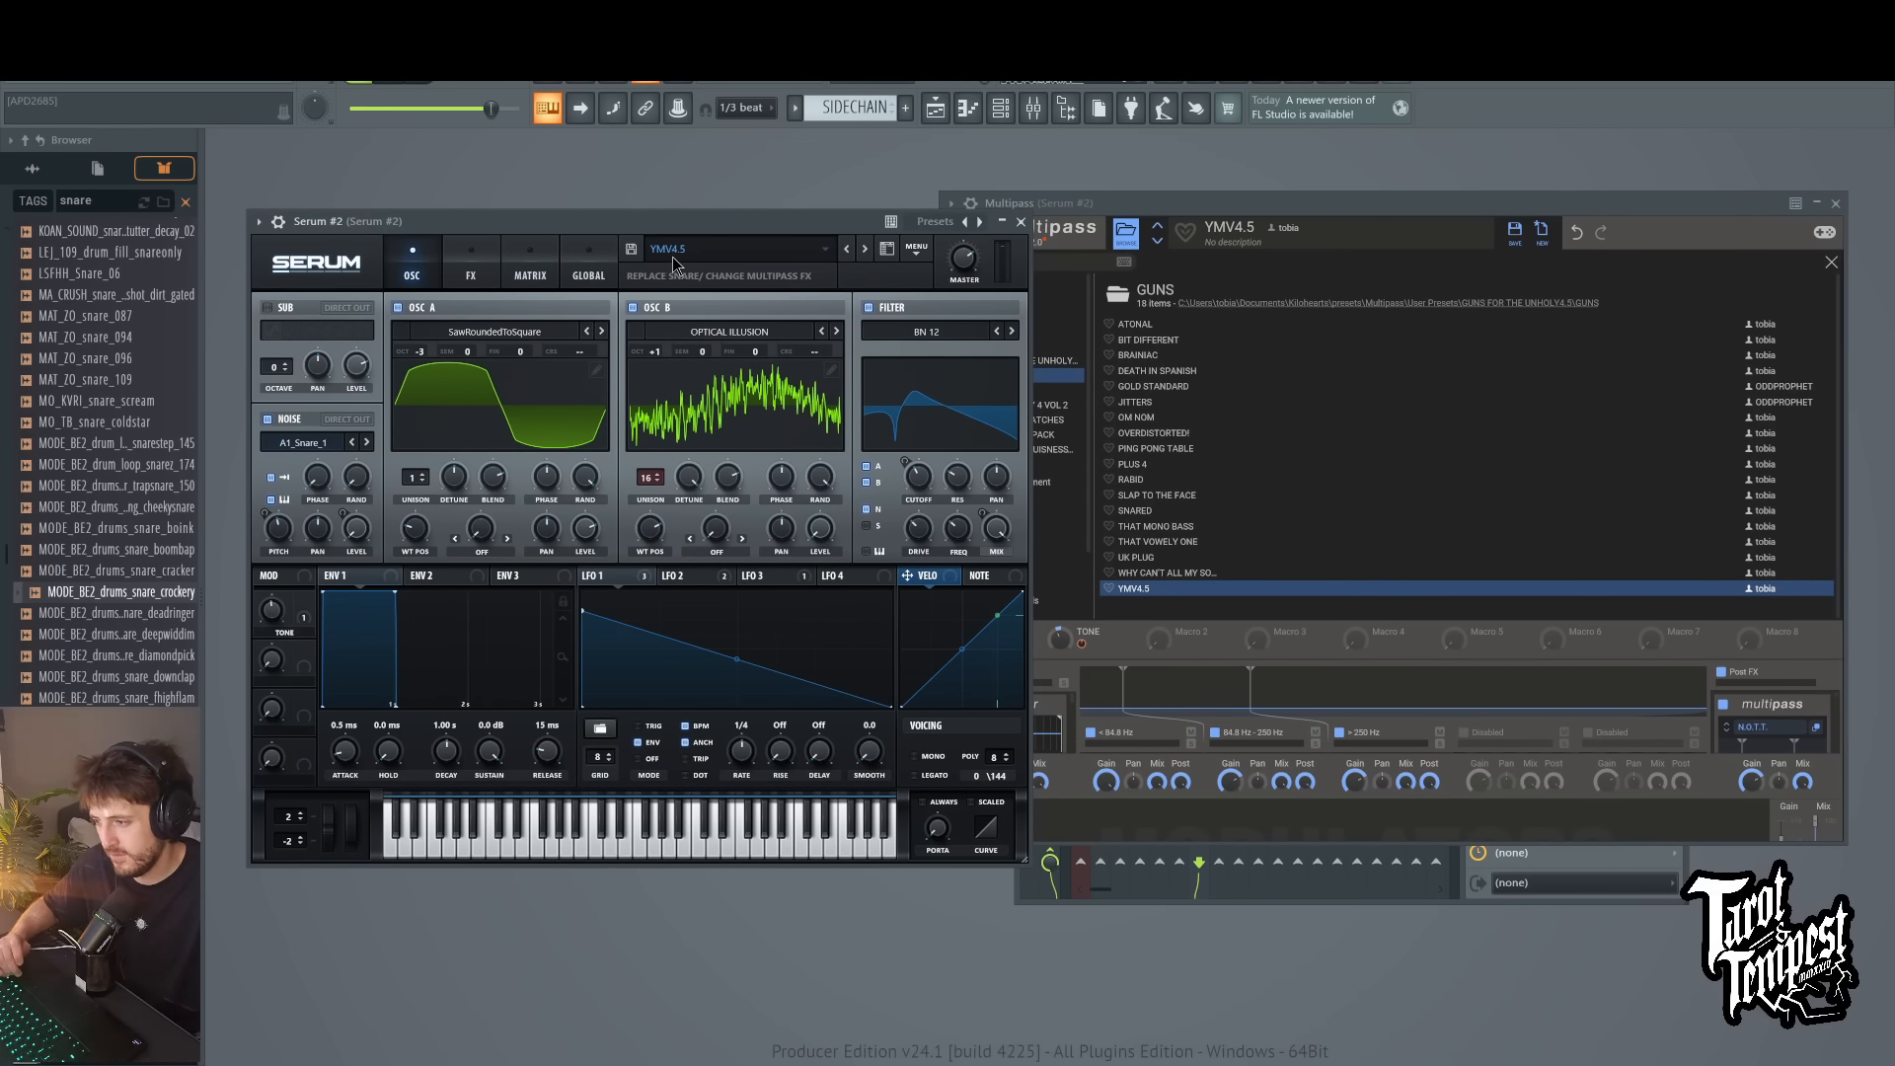
left_click(1347, 204)
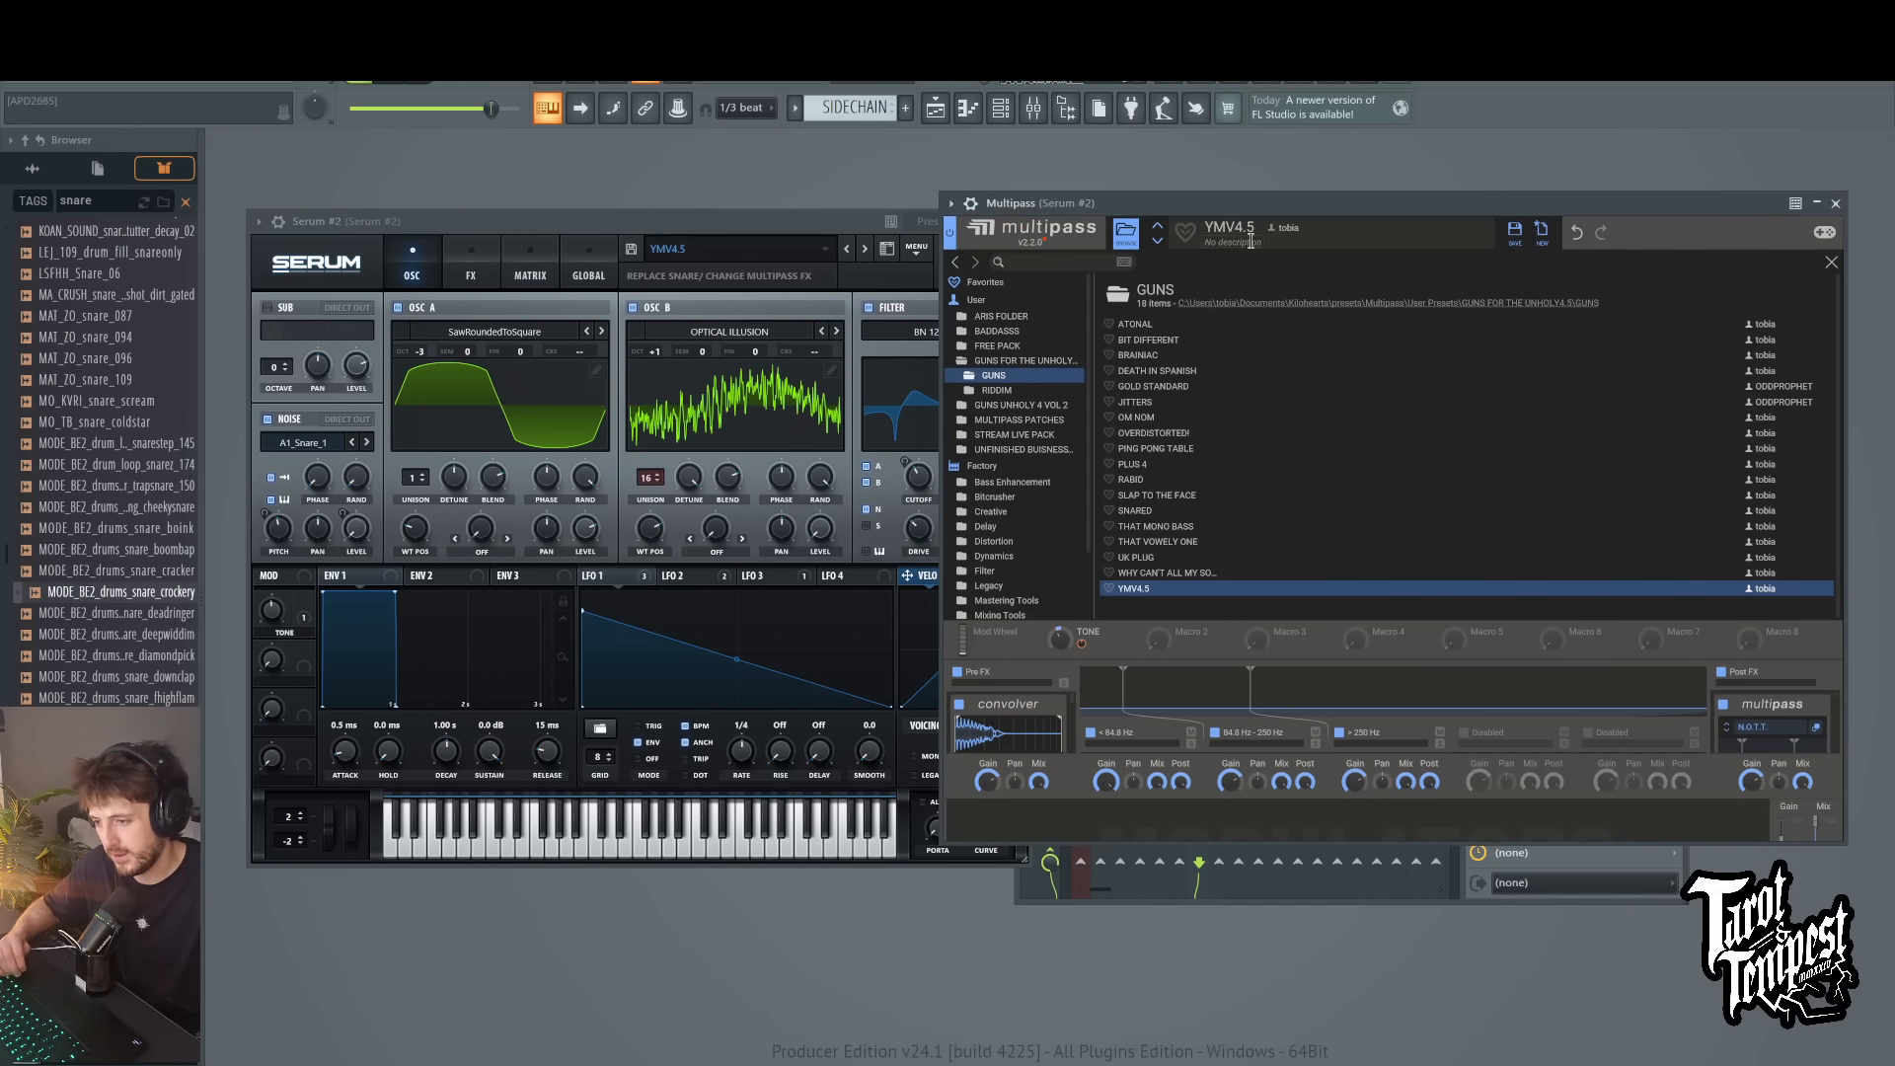
Step: Bypass Fruity parametric EQ 2 on the Serum #2 mixer track, play repeated test notes, and toggle Multipass
left_click(1029, 111)
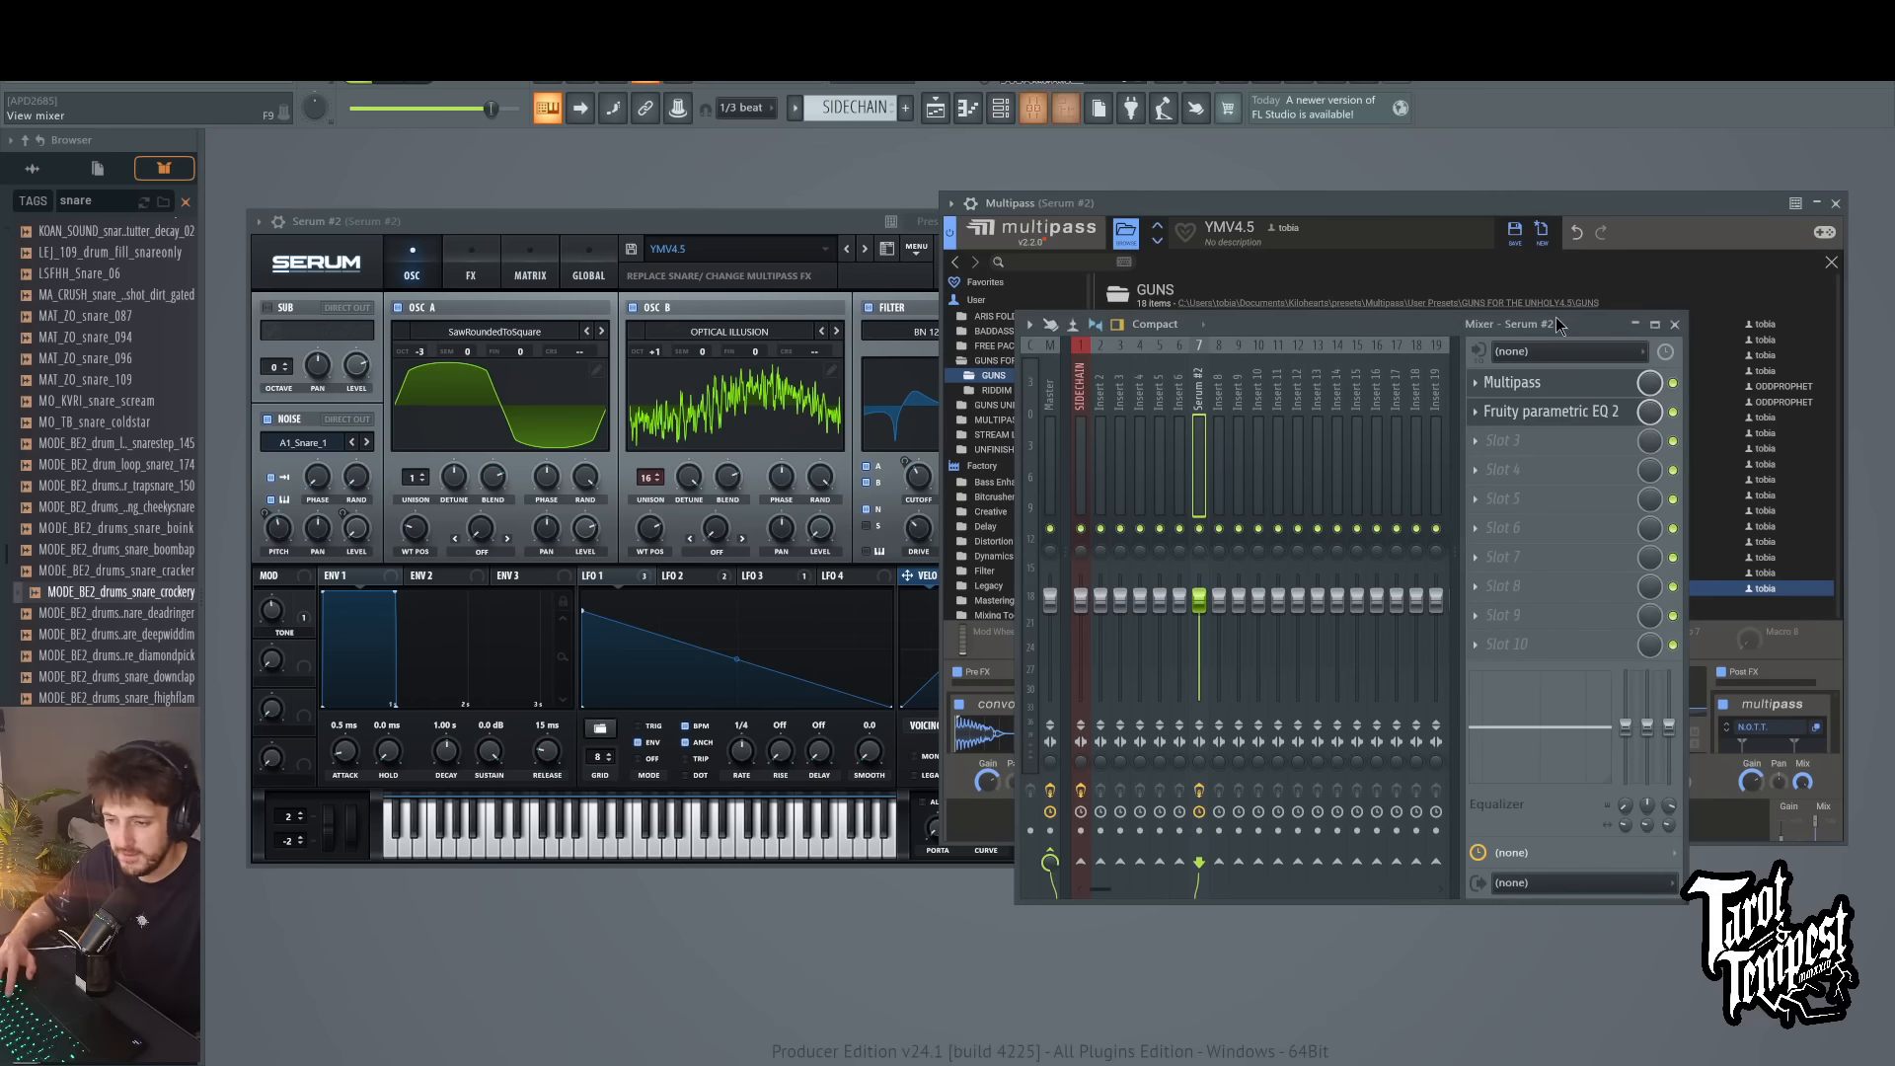
key("d")
key("d")
key("d")
key("d")
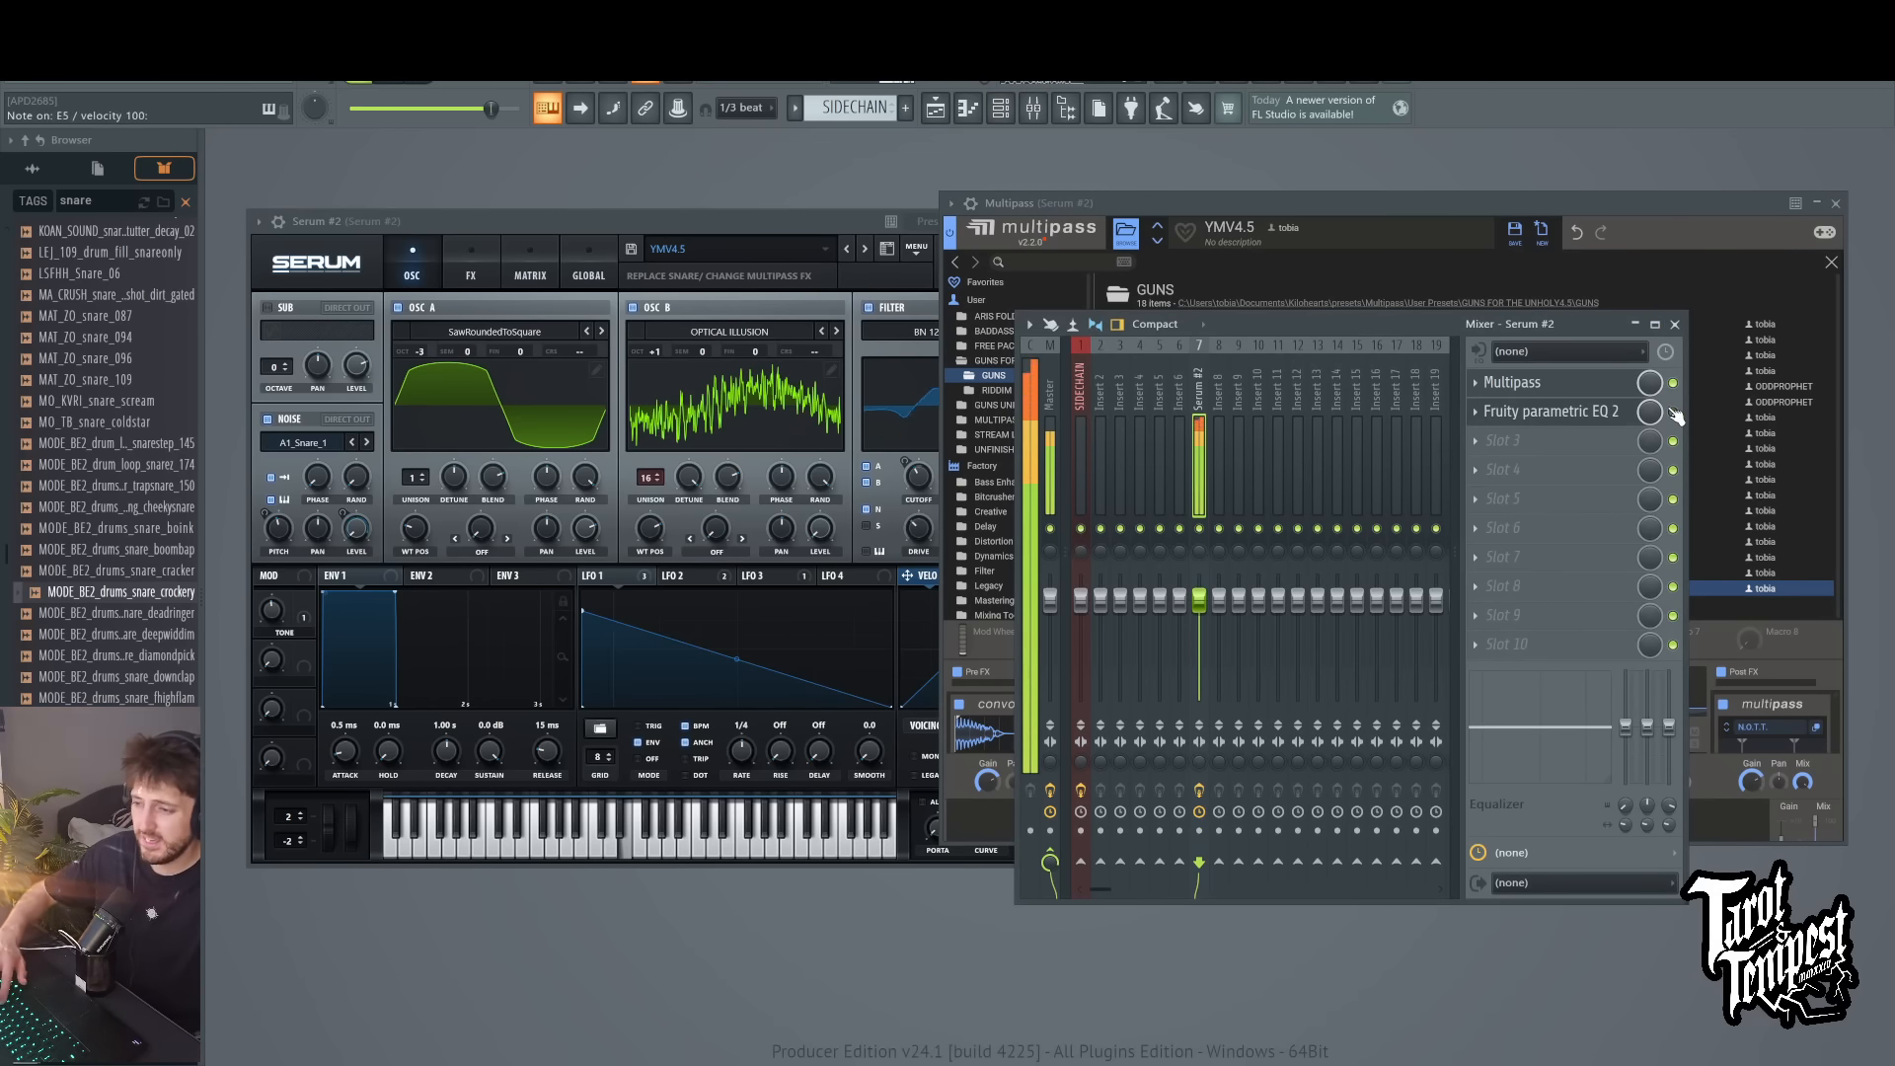
key("d")
key("d")
key("x")
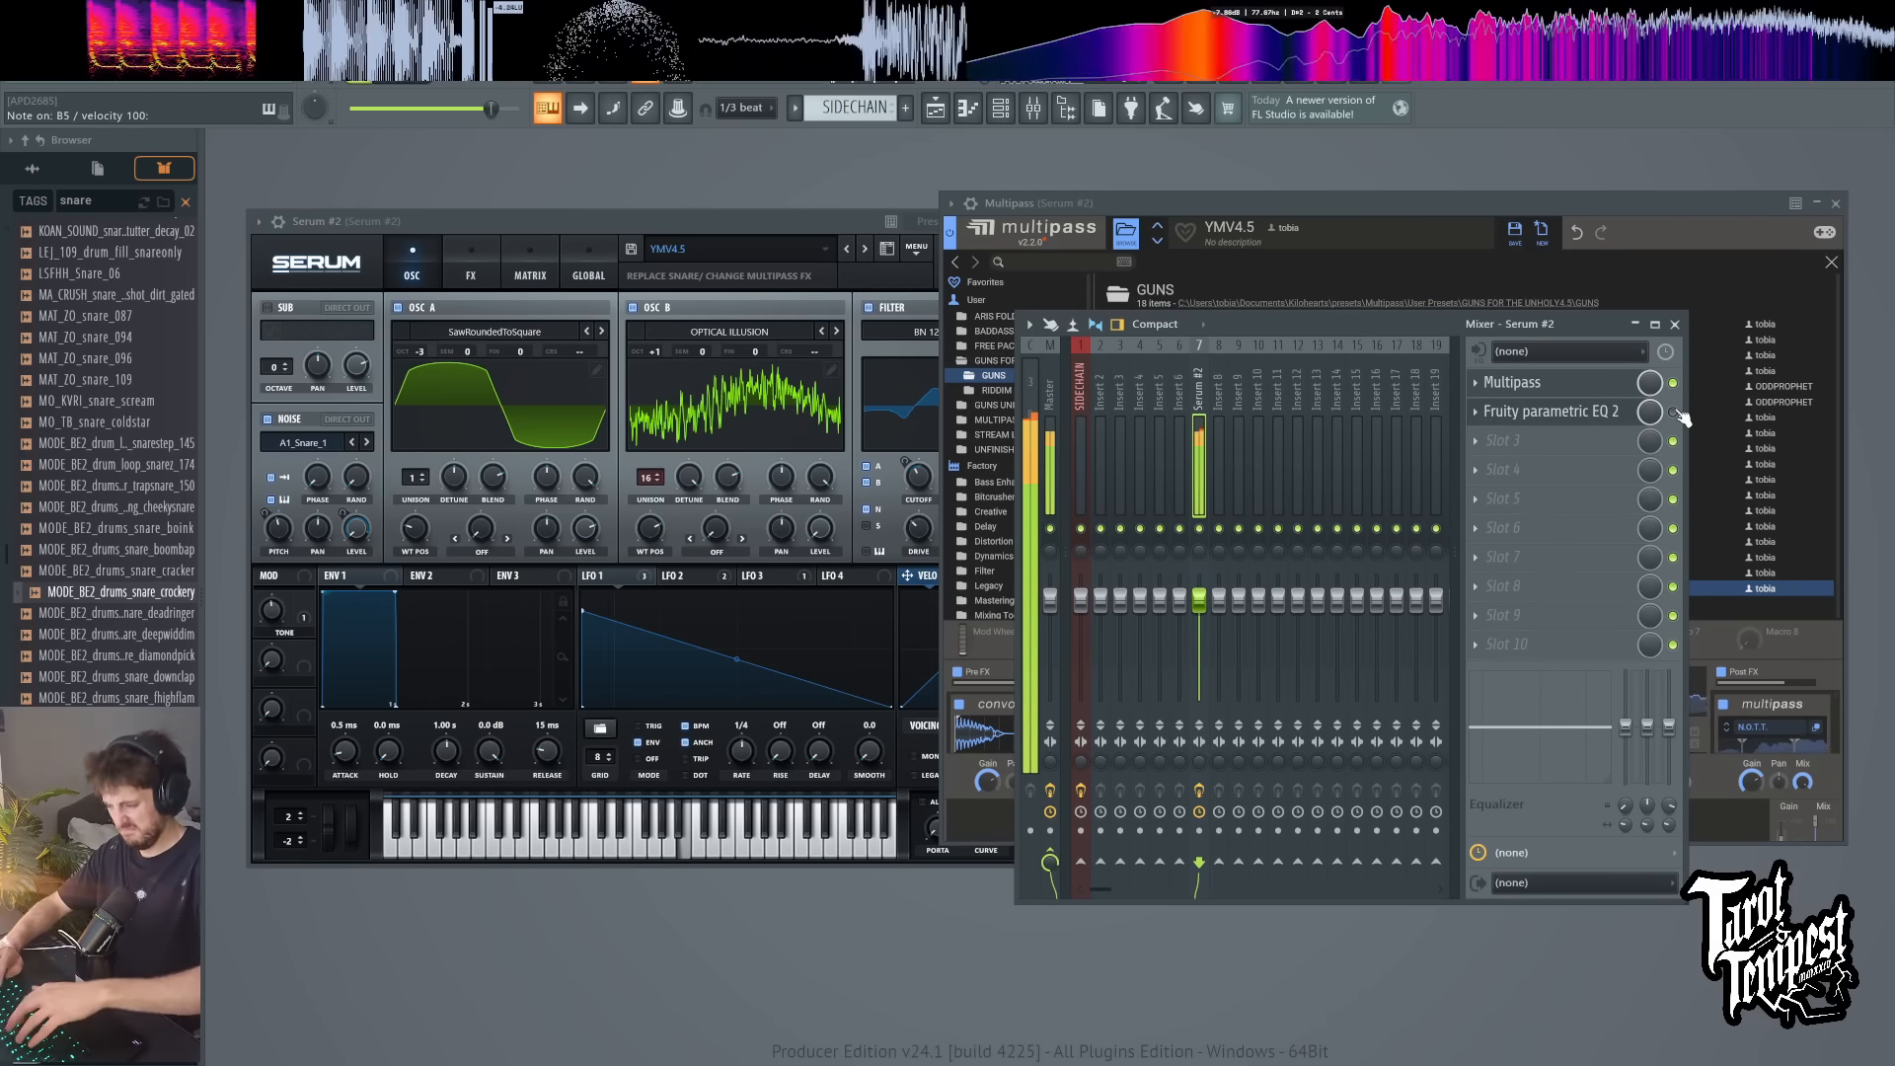
left_click(1672, 383)
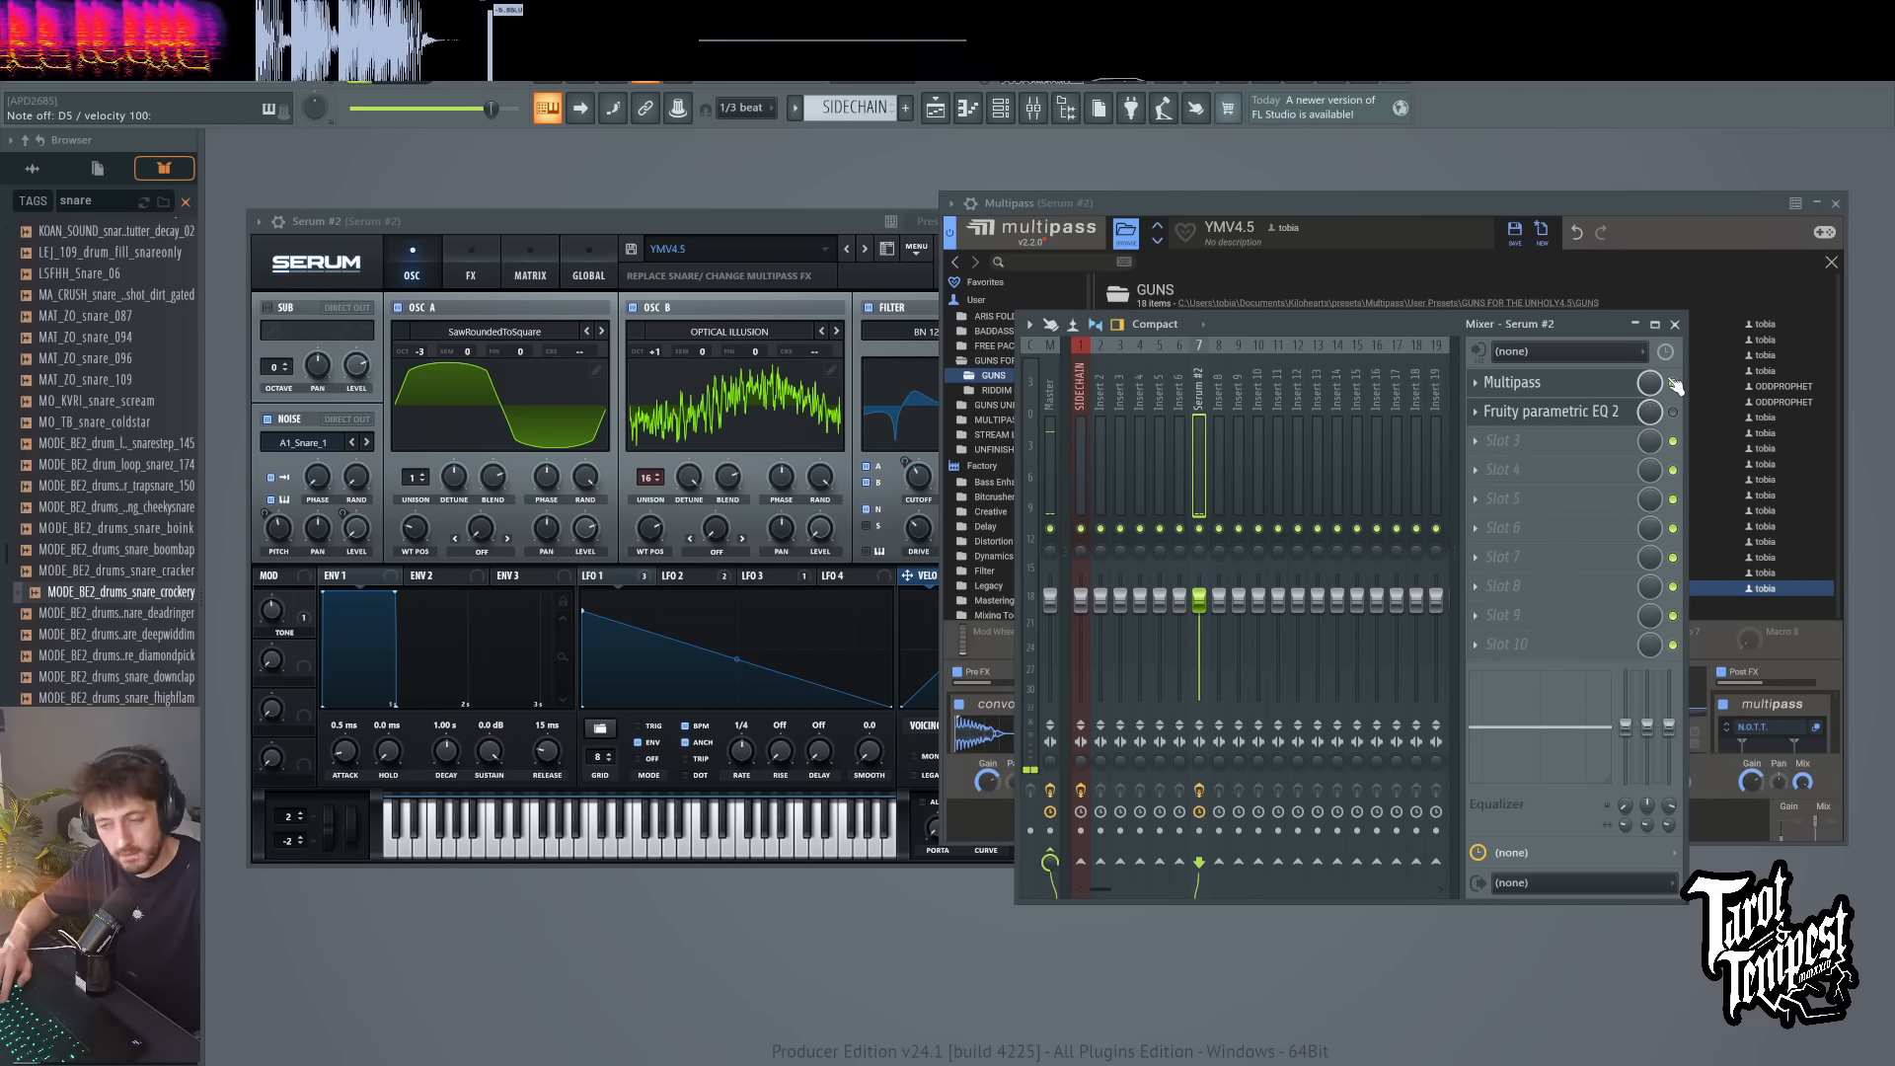
Step: Audition the YMV4.5 patch in Serum #2 with a series of repeated test notes
left_click(830, 215)
key("c")
key("d")
key("d")
key("d")
key("d")
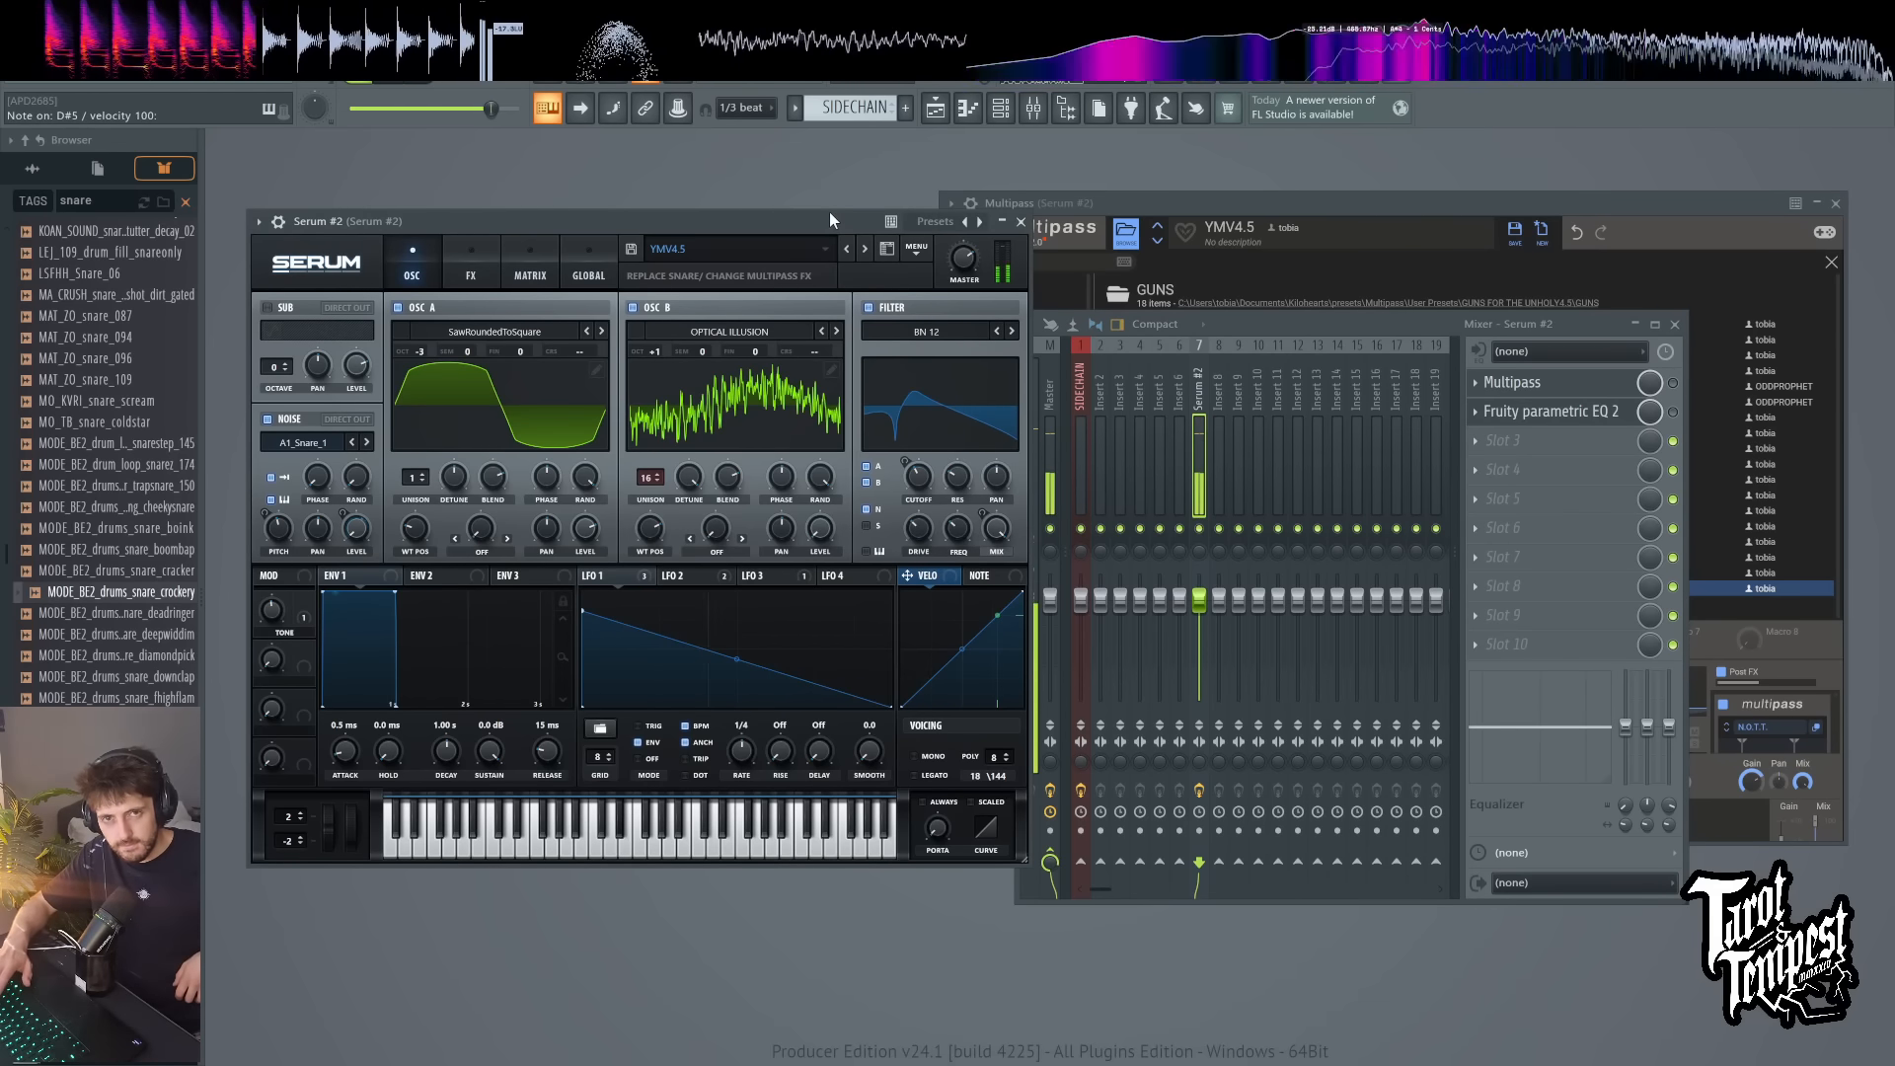
Step: Toggle Multipass on the Serum #2 mixer track, bring its window forward, and play the YMV4.5 patch through it
left_click(1673, 383)
left_click(1615, 198)
key("d")
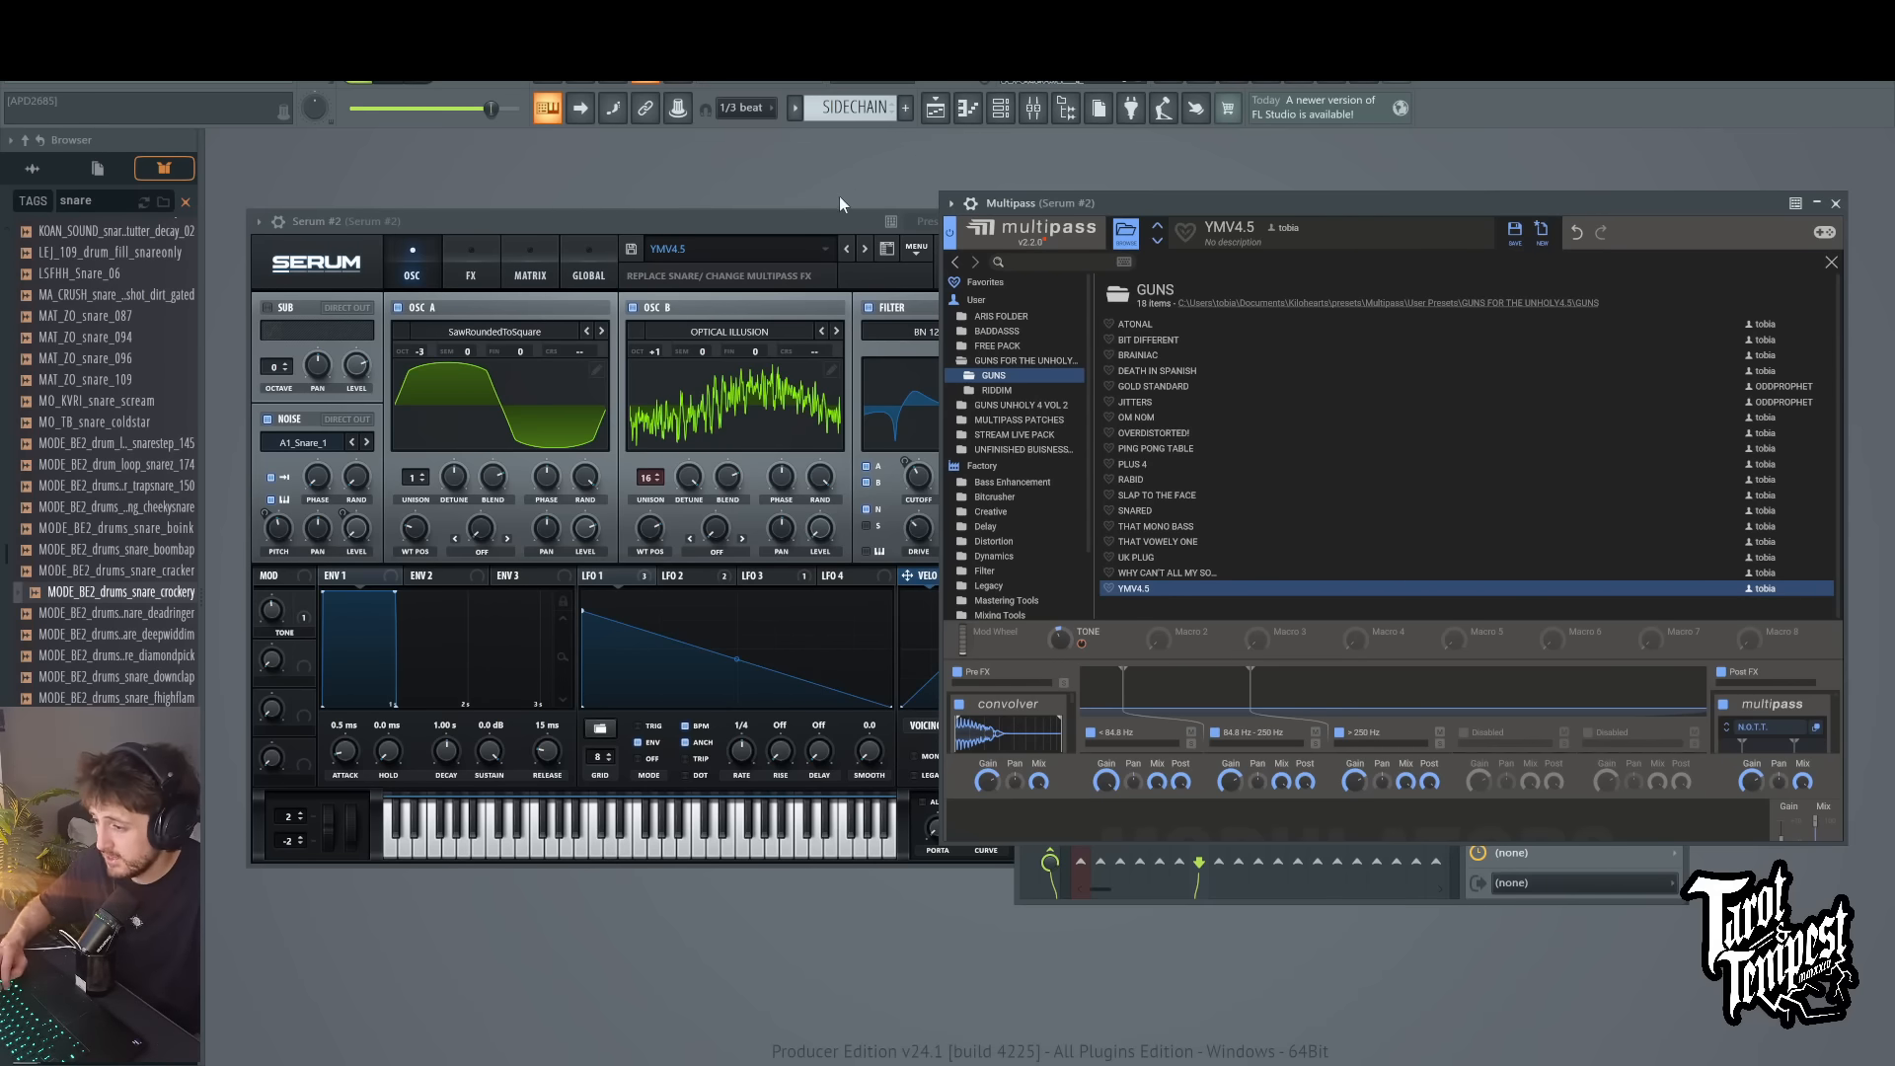
left_click(803, 216)
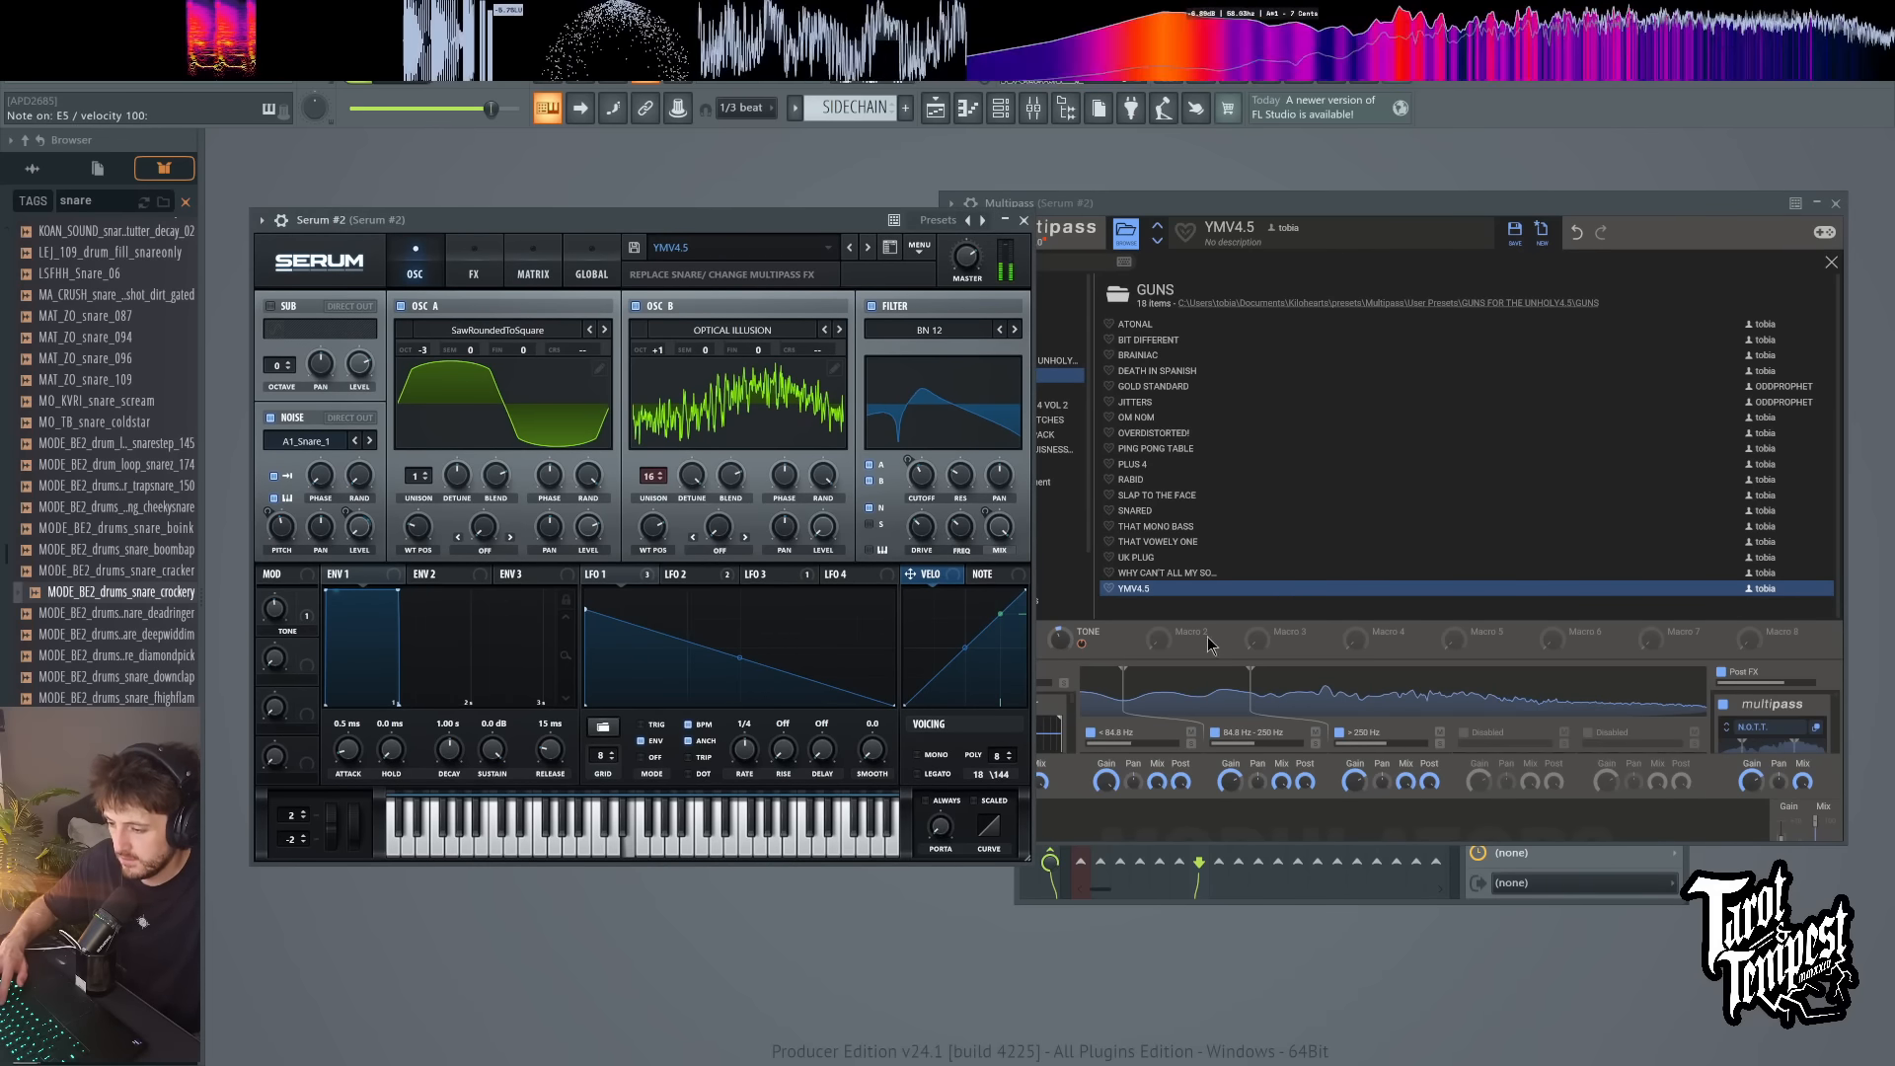
Step: Audition the patch through the Multipass GUNS presets WHY CAN'T ALL MY SO..., UK PLUG and THAT VOWELY ONE, playing test notes
left_click(1147, 578)
left_click(1146, 572)
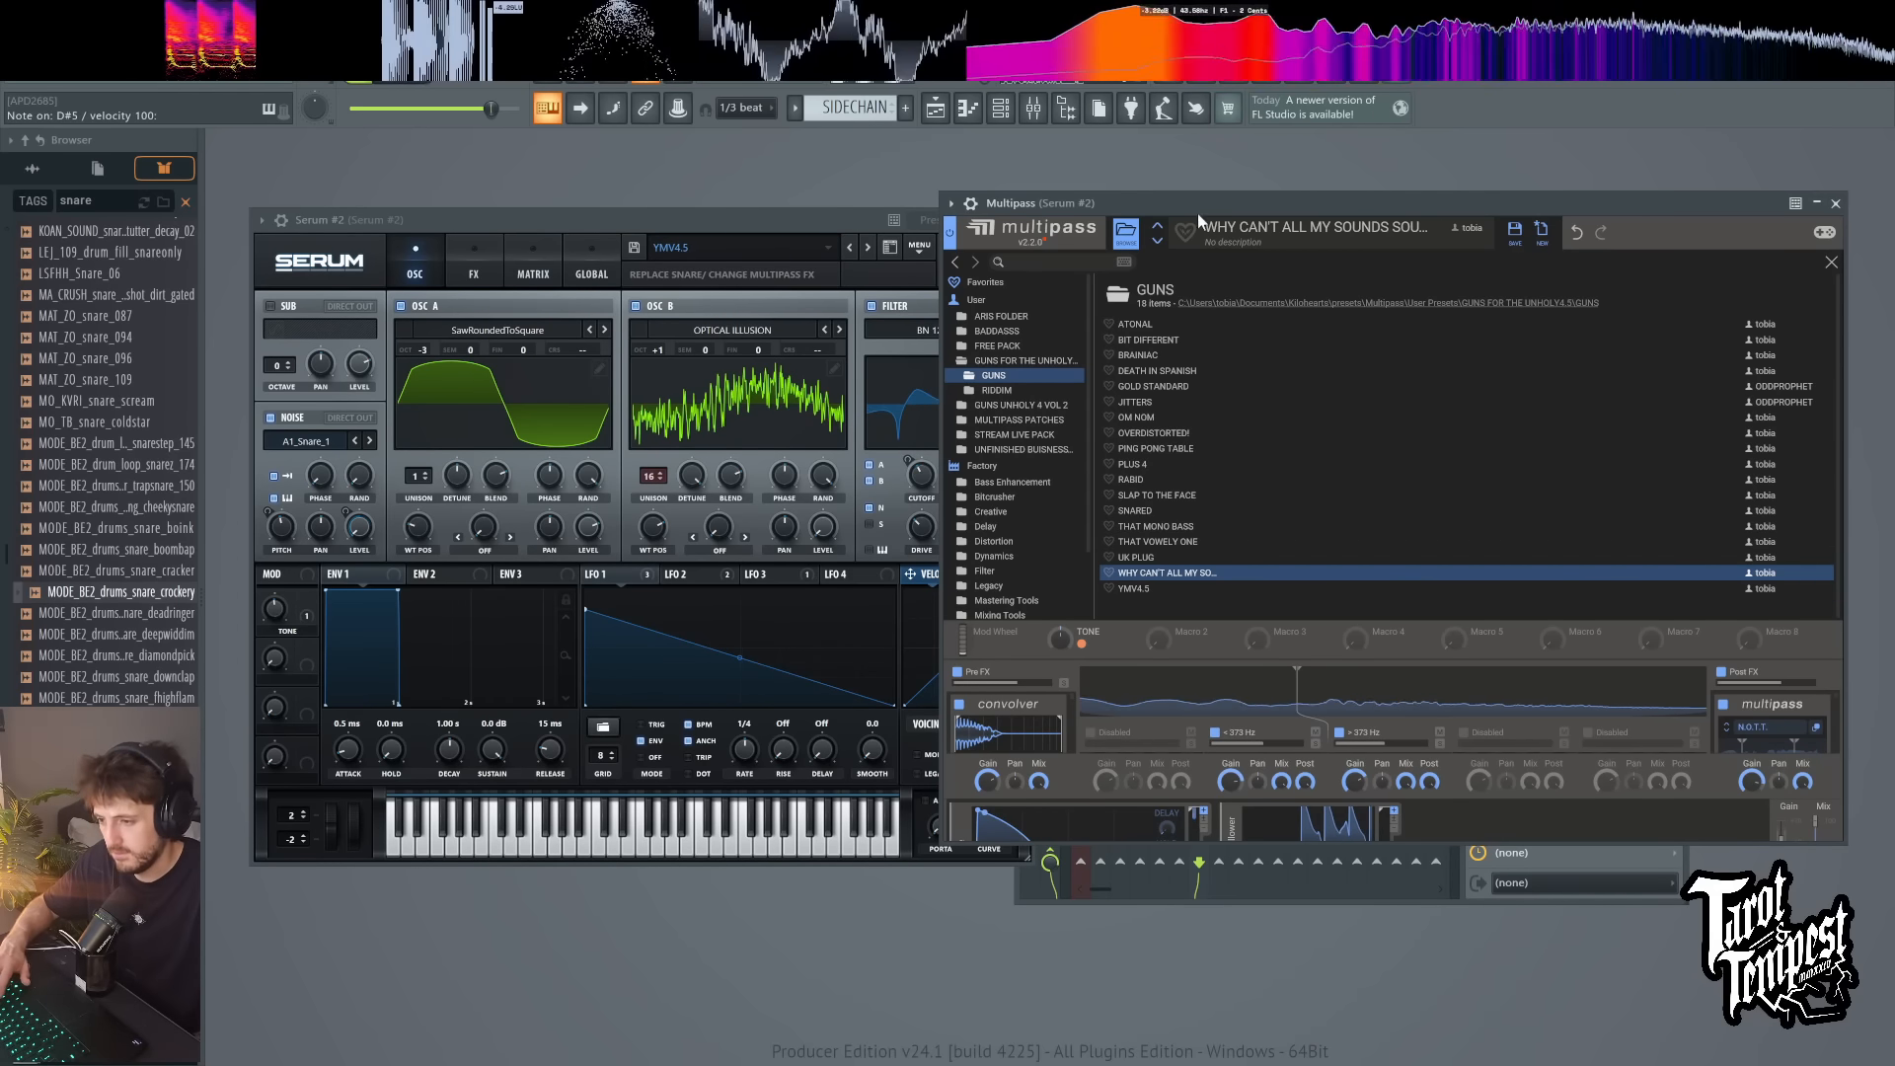
left_click(1157, 225)
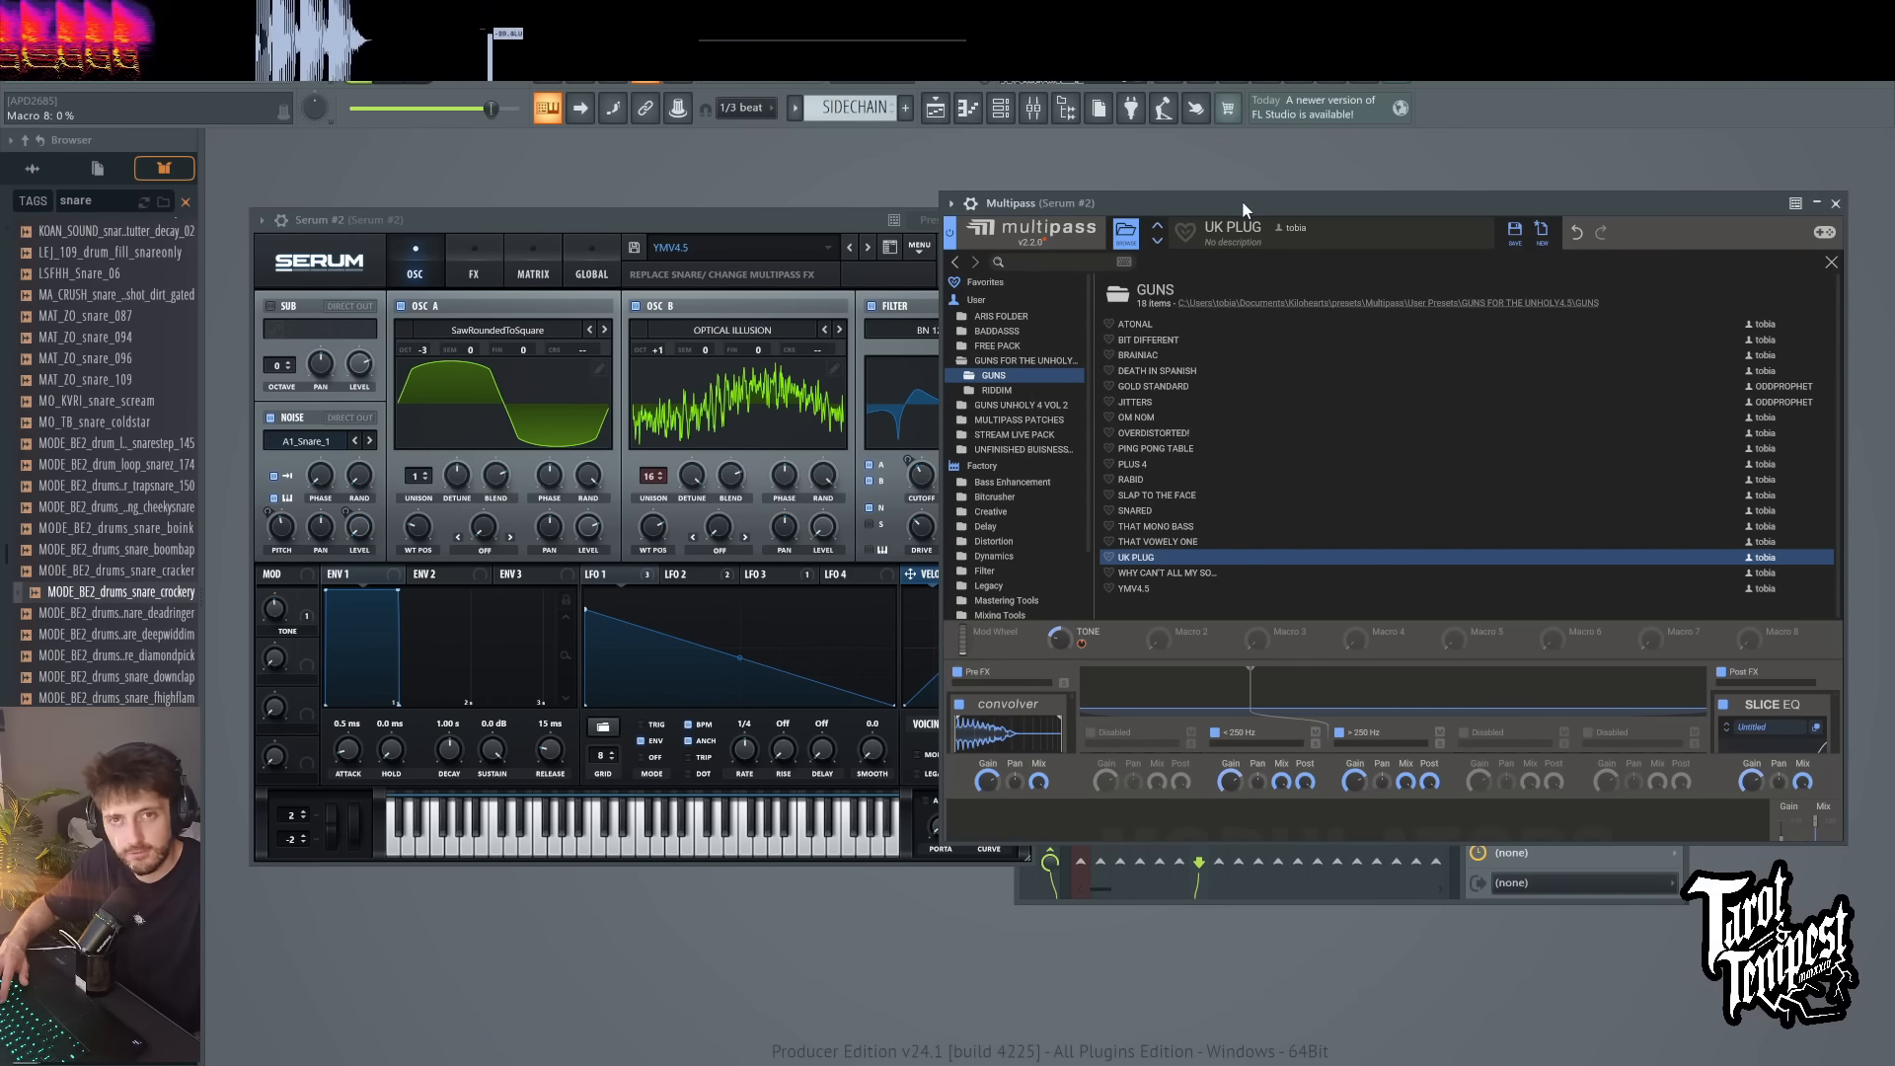
key("d")
key("d")
key("d")
key("d")
key("d")
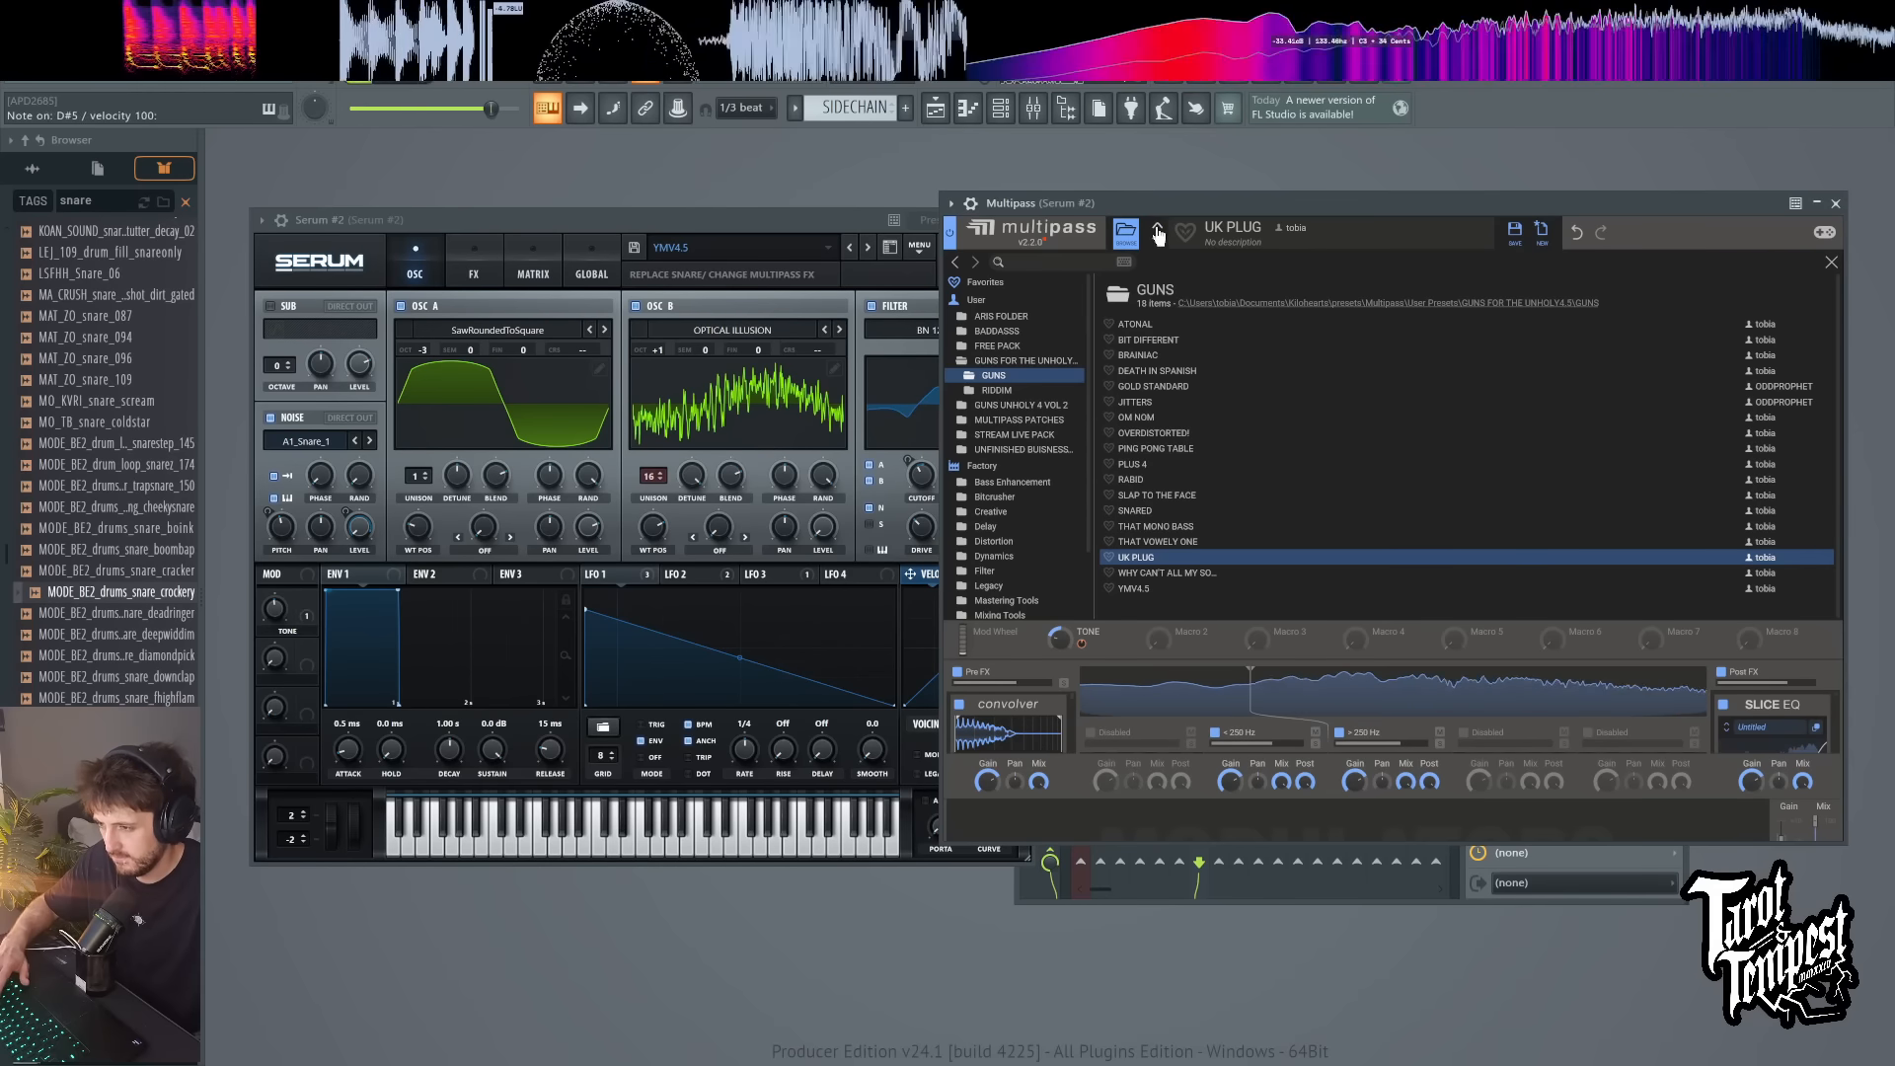
left_click(1156, 226)
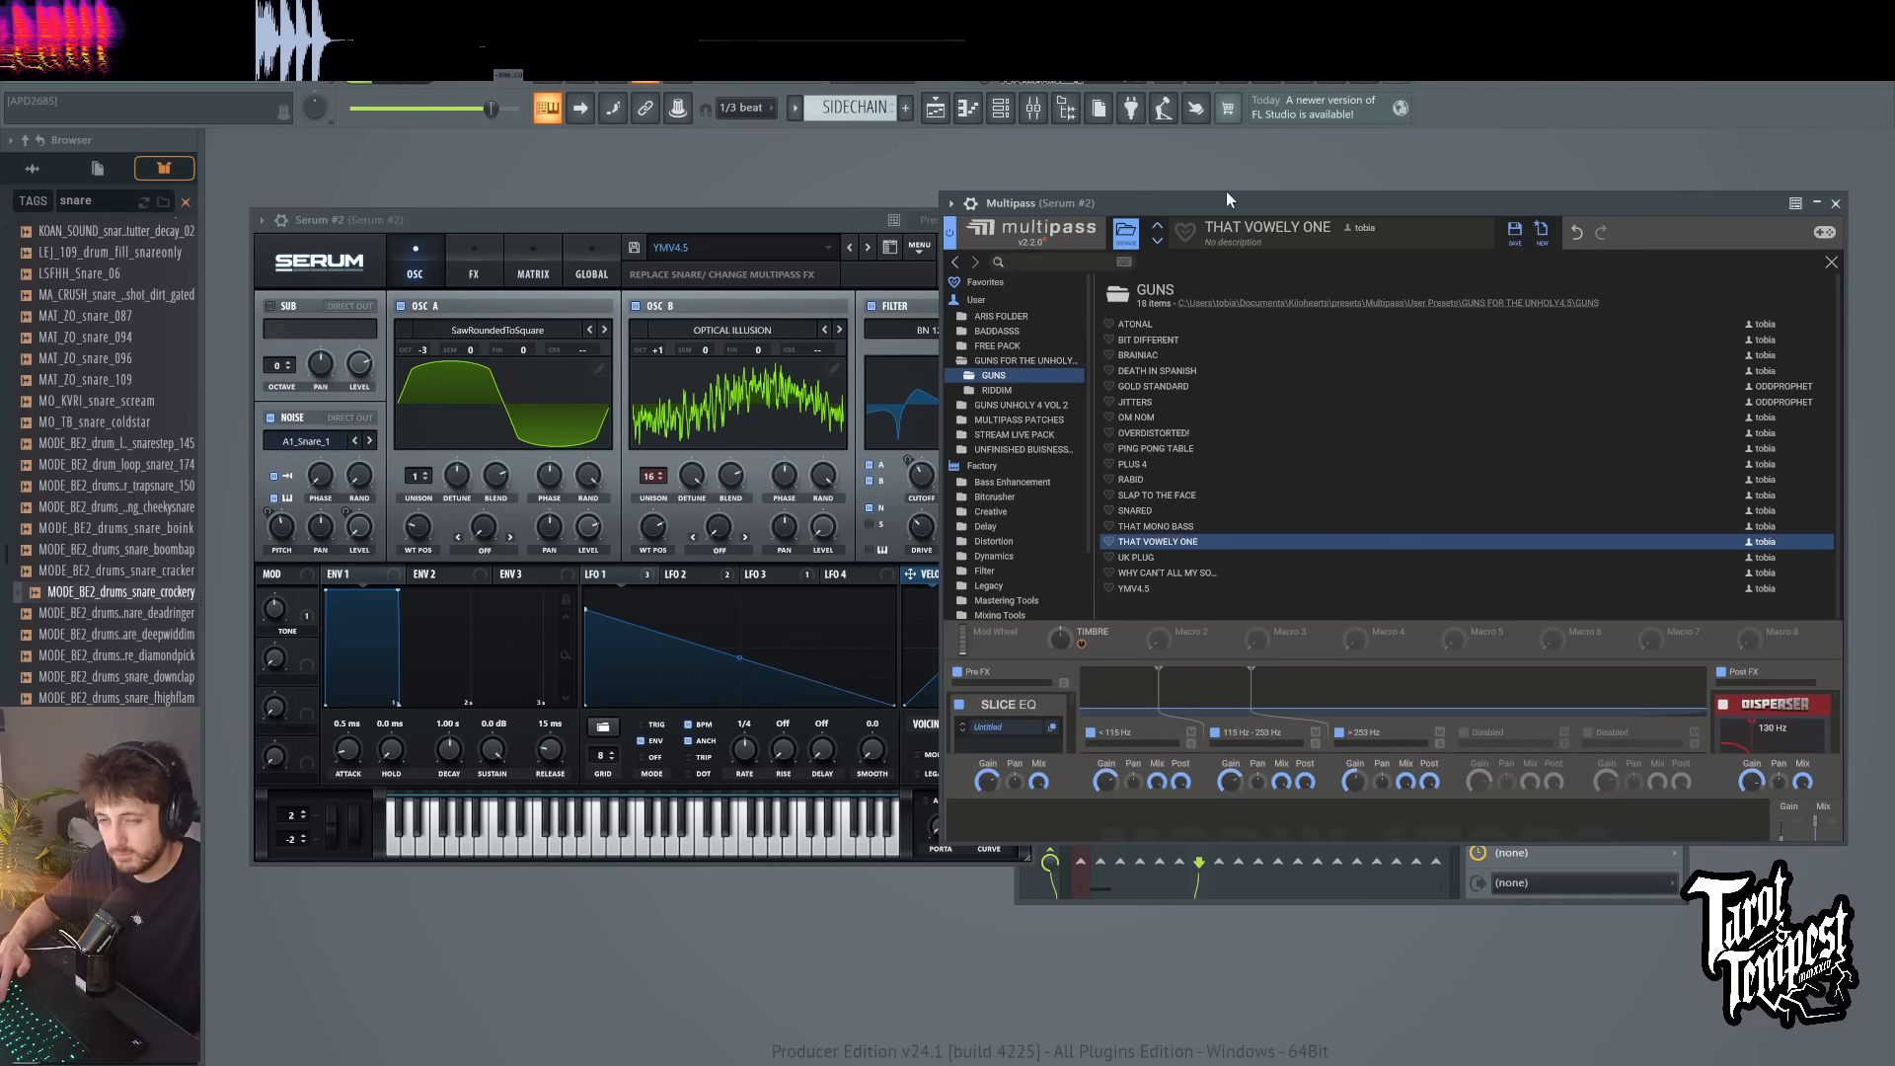